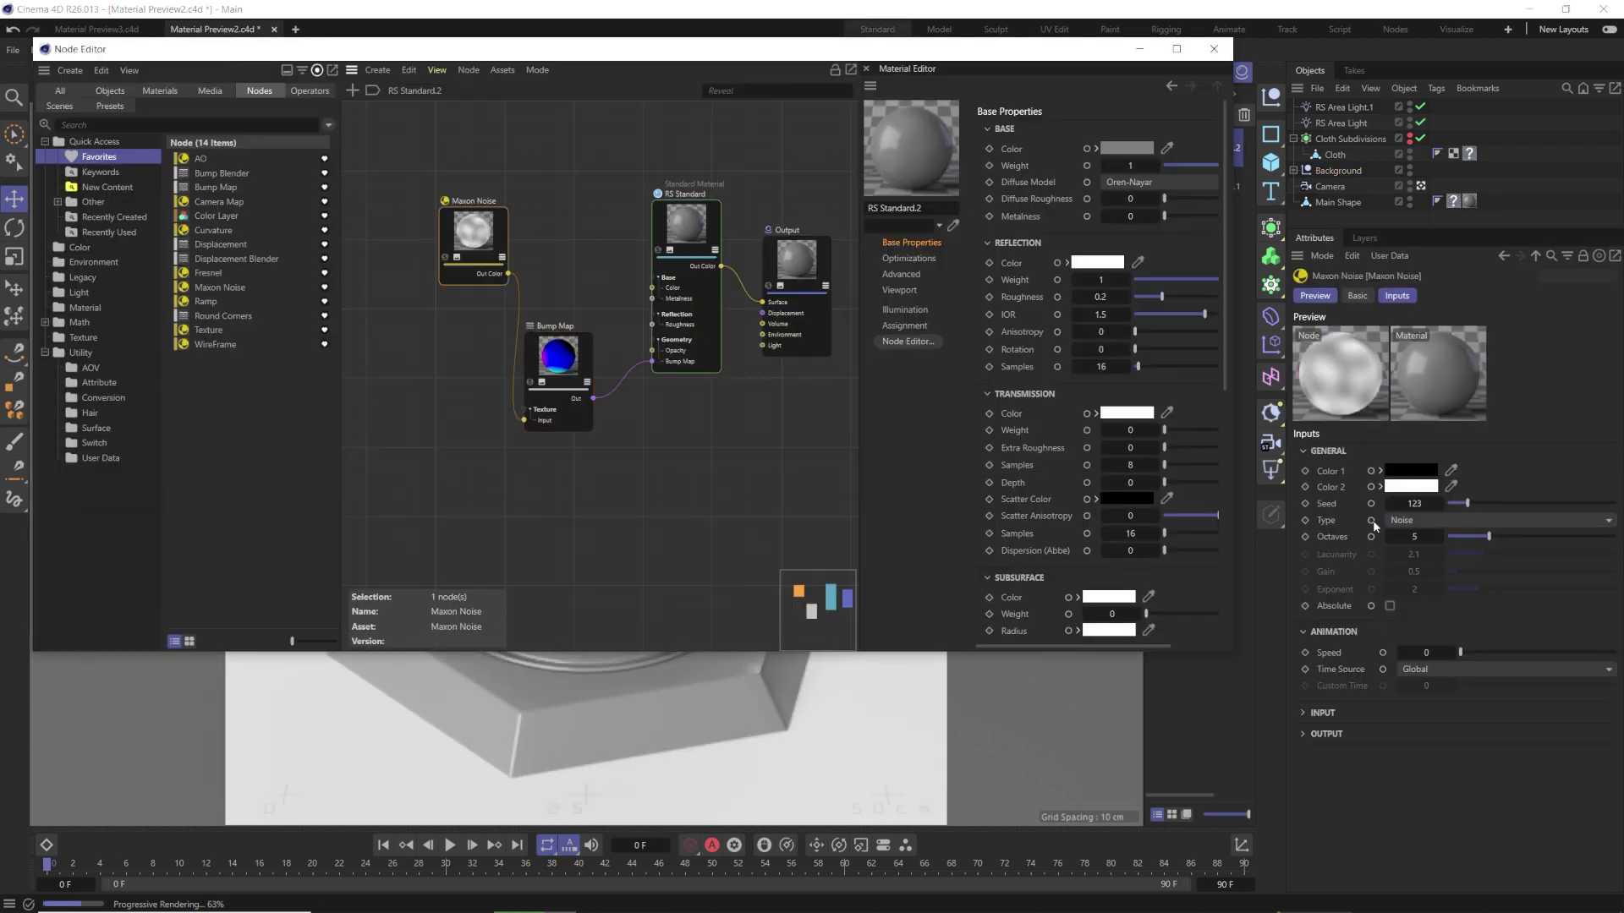
# - Display the properties of the Bump Map and RS Standard nodes in the RS Standard.2 material
pyautogui.click(557, 364)
pyautogui.click(686, 246)
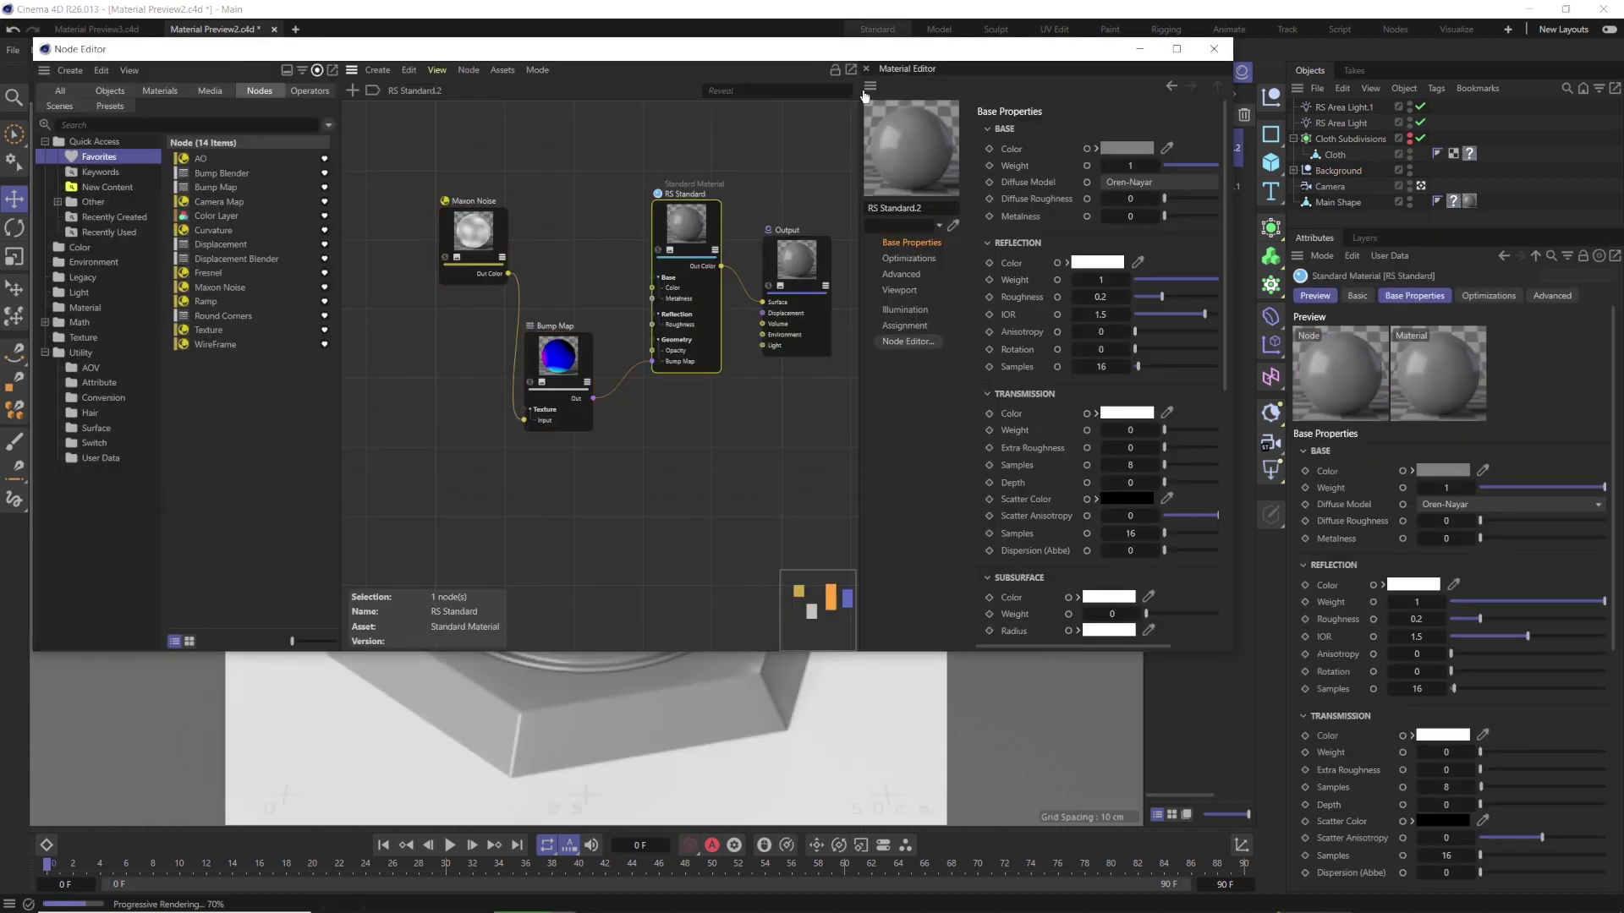
pyautogui.moveTo(912, 52); pyautogui.dragTo(884, 169)
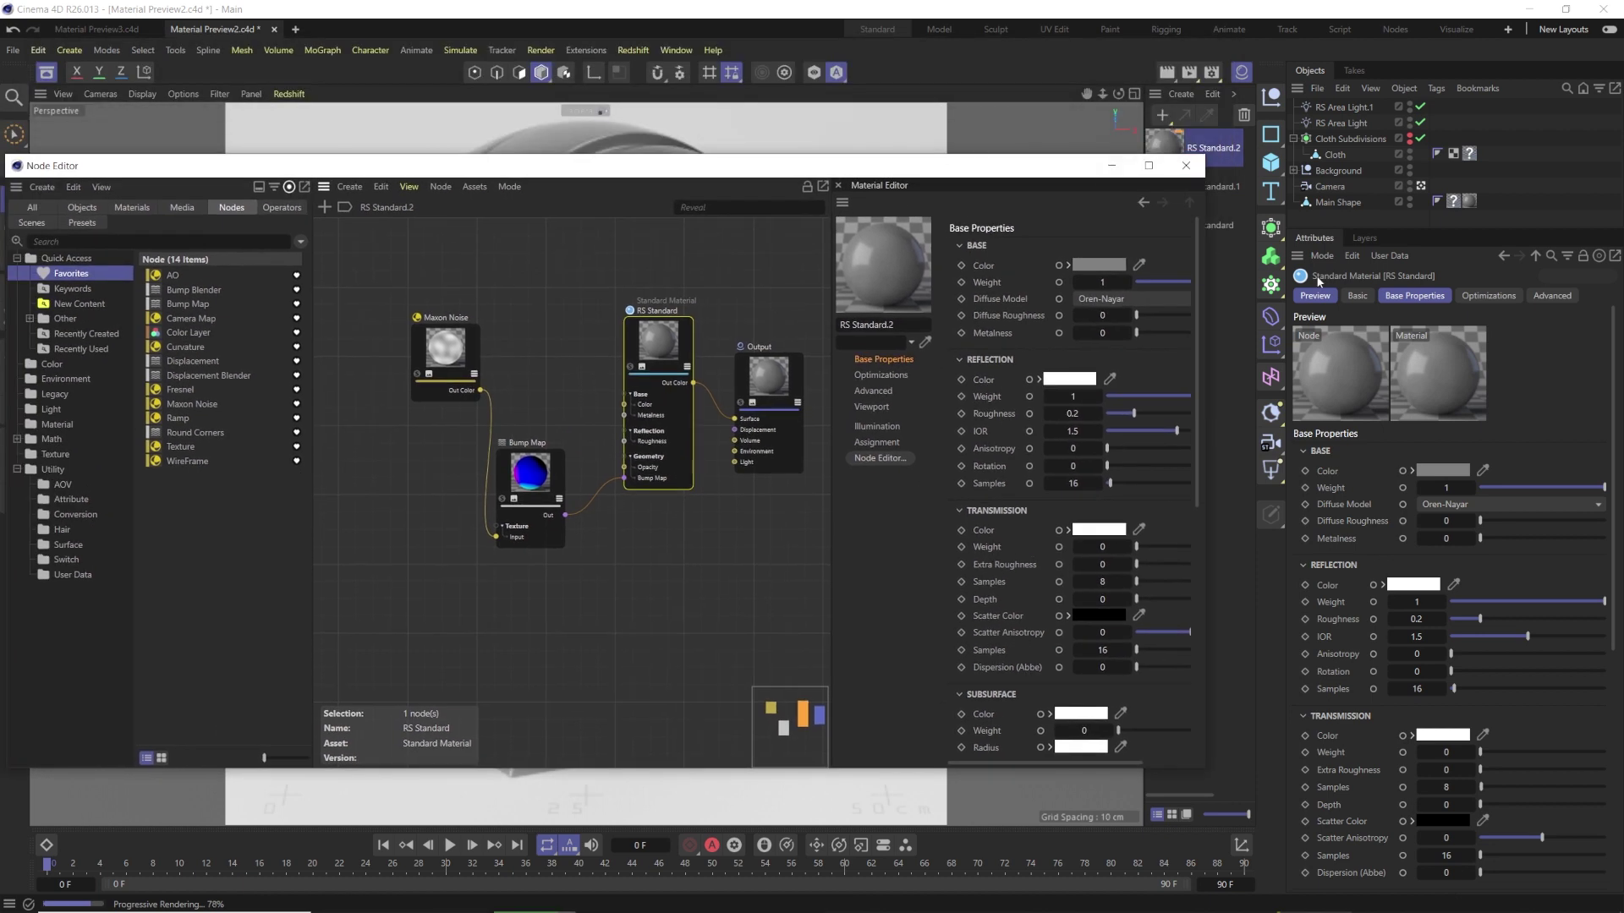
pyautogui.click(1338, 170)
pyautogui.click(1331, 184)
pyautogui.click(1335, 155)
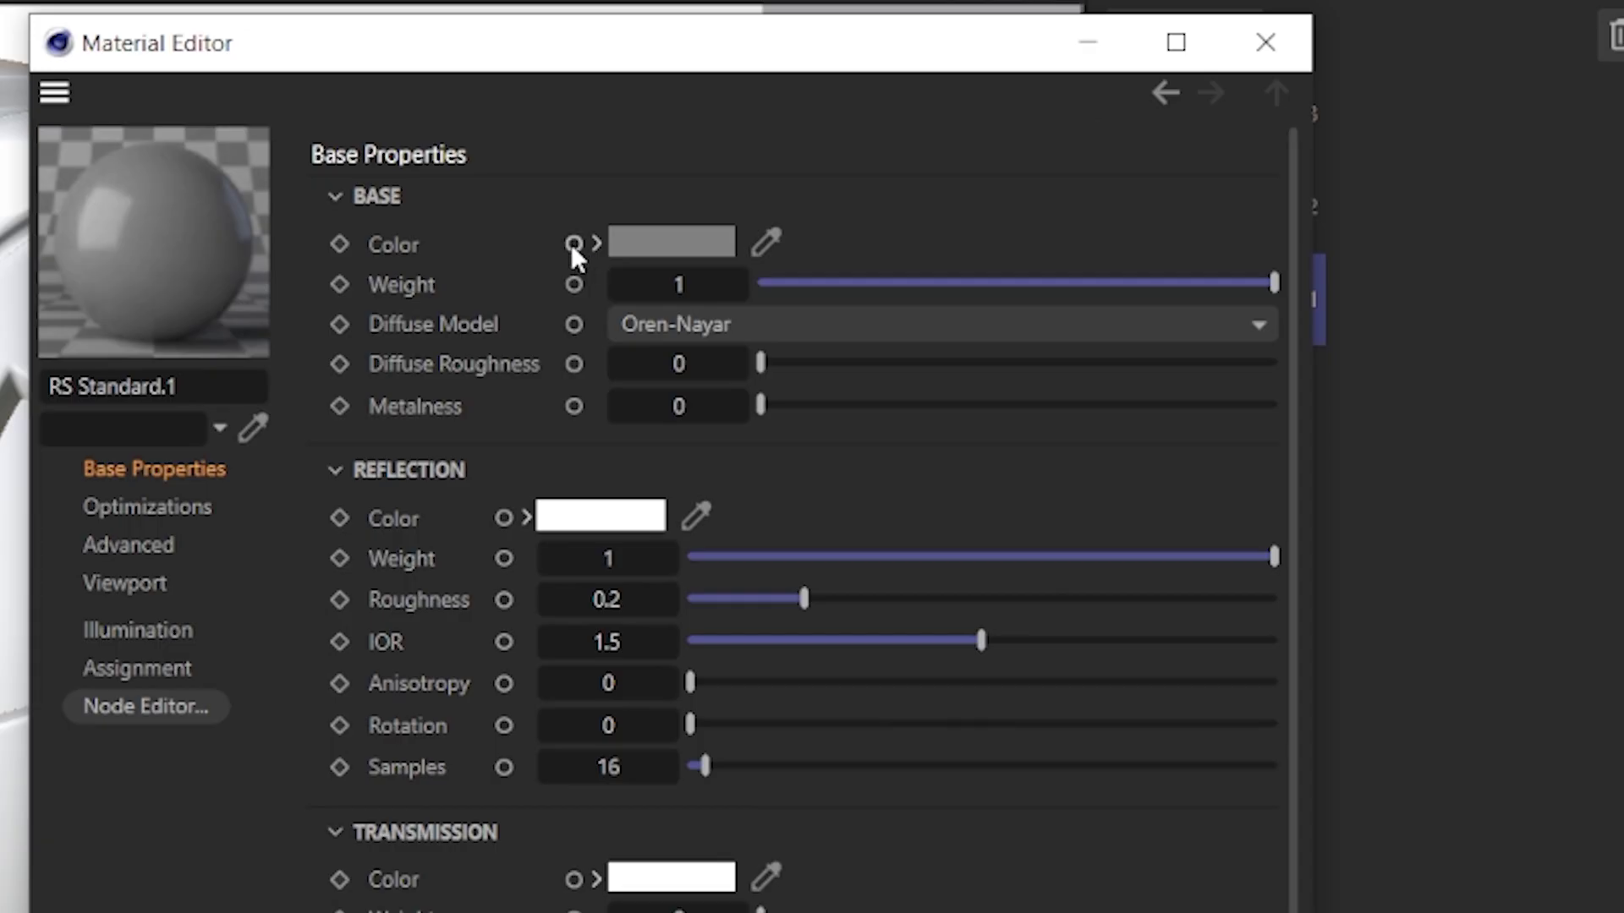
# - Connect a Maxon Noise texture to the base color of the RS Standard.1 material
pyautogui.click(571, 243)
pyautogui.write('MAXON NOI')
pyautogui.moveTo(668, 320)
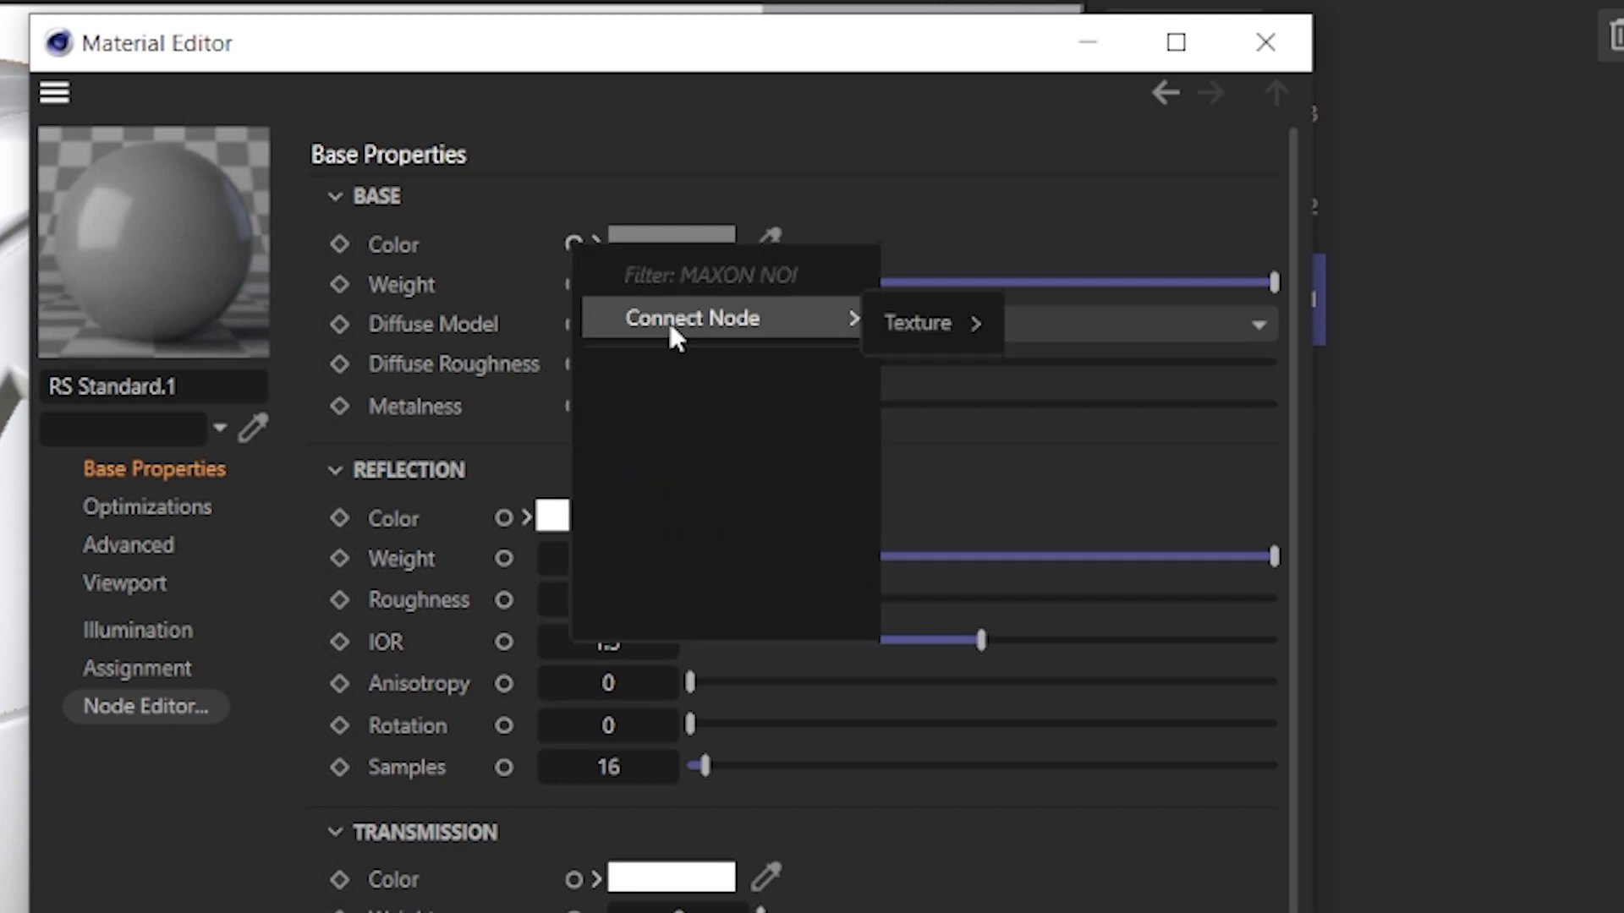
pyautogui.moveTo(922, 323)
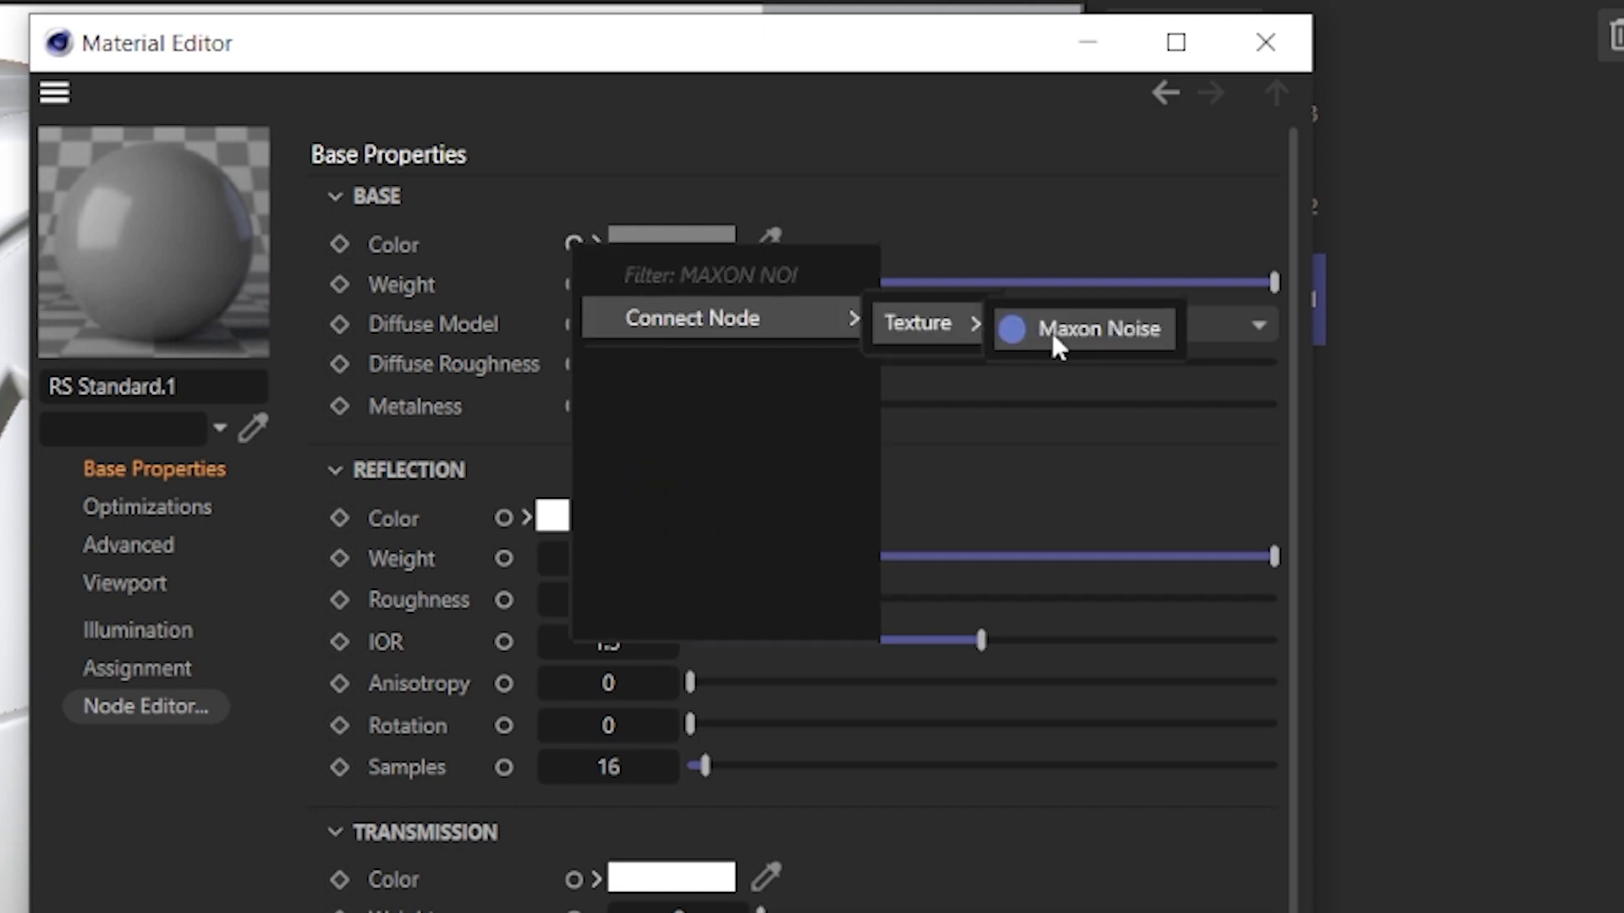
pyautogui.click(1052, 331)
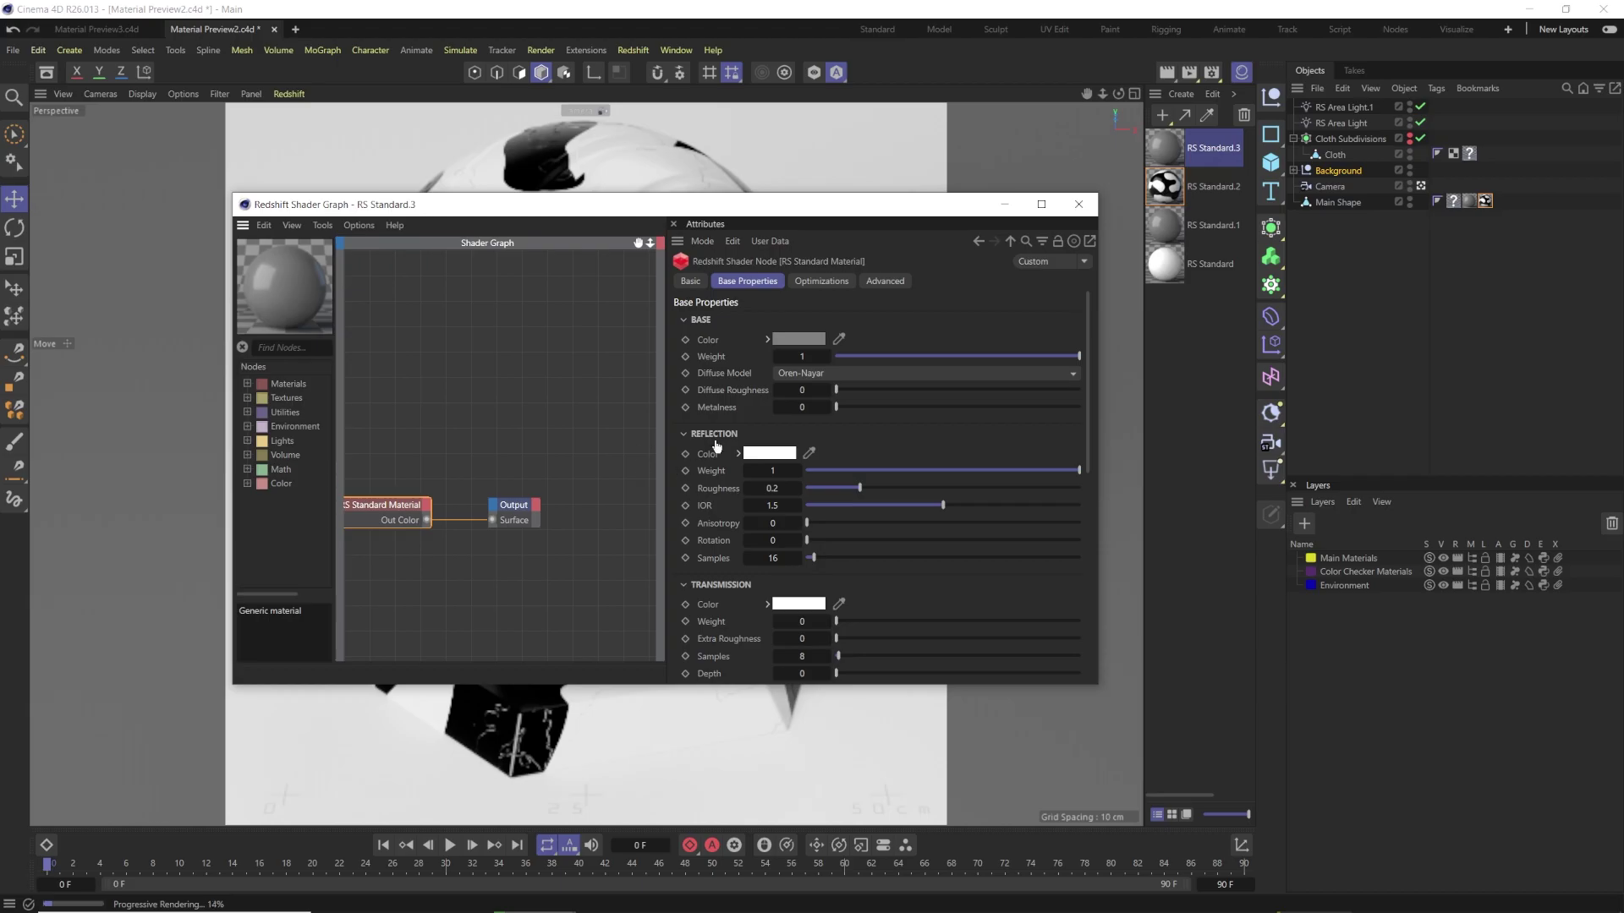
pyautogui.moveTo(389, 505); pyautogui.dragTo(422, 449)
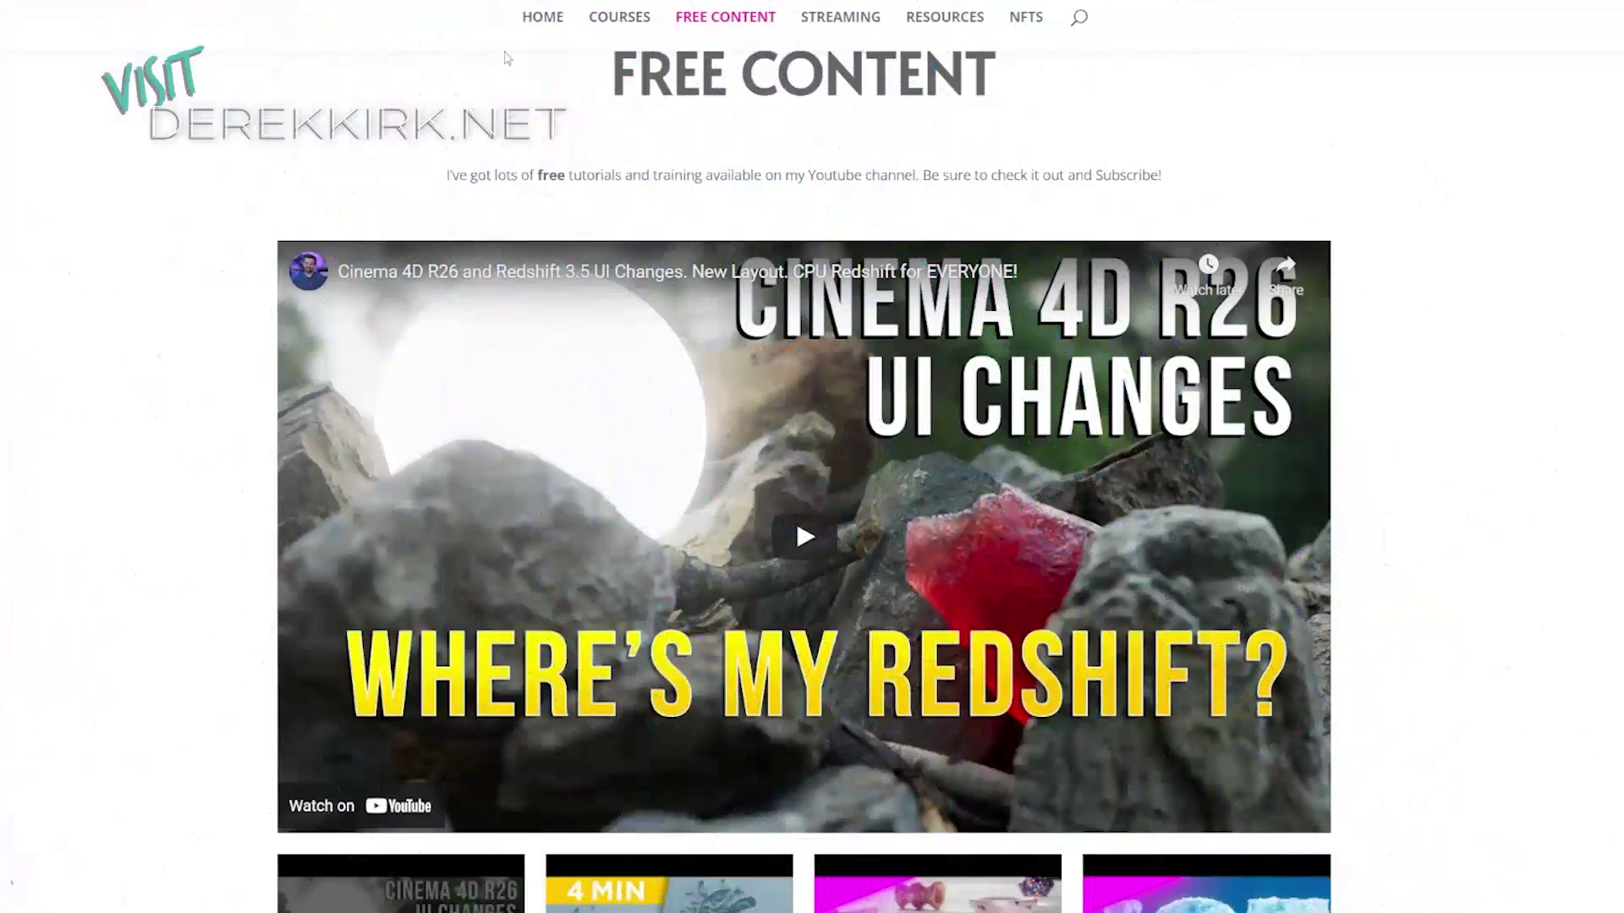
pyautogui.click(616, 17)
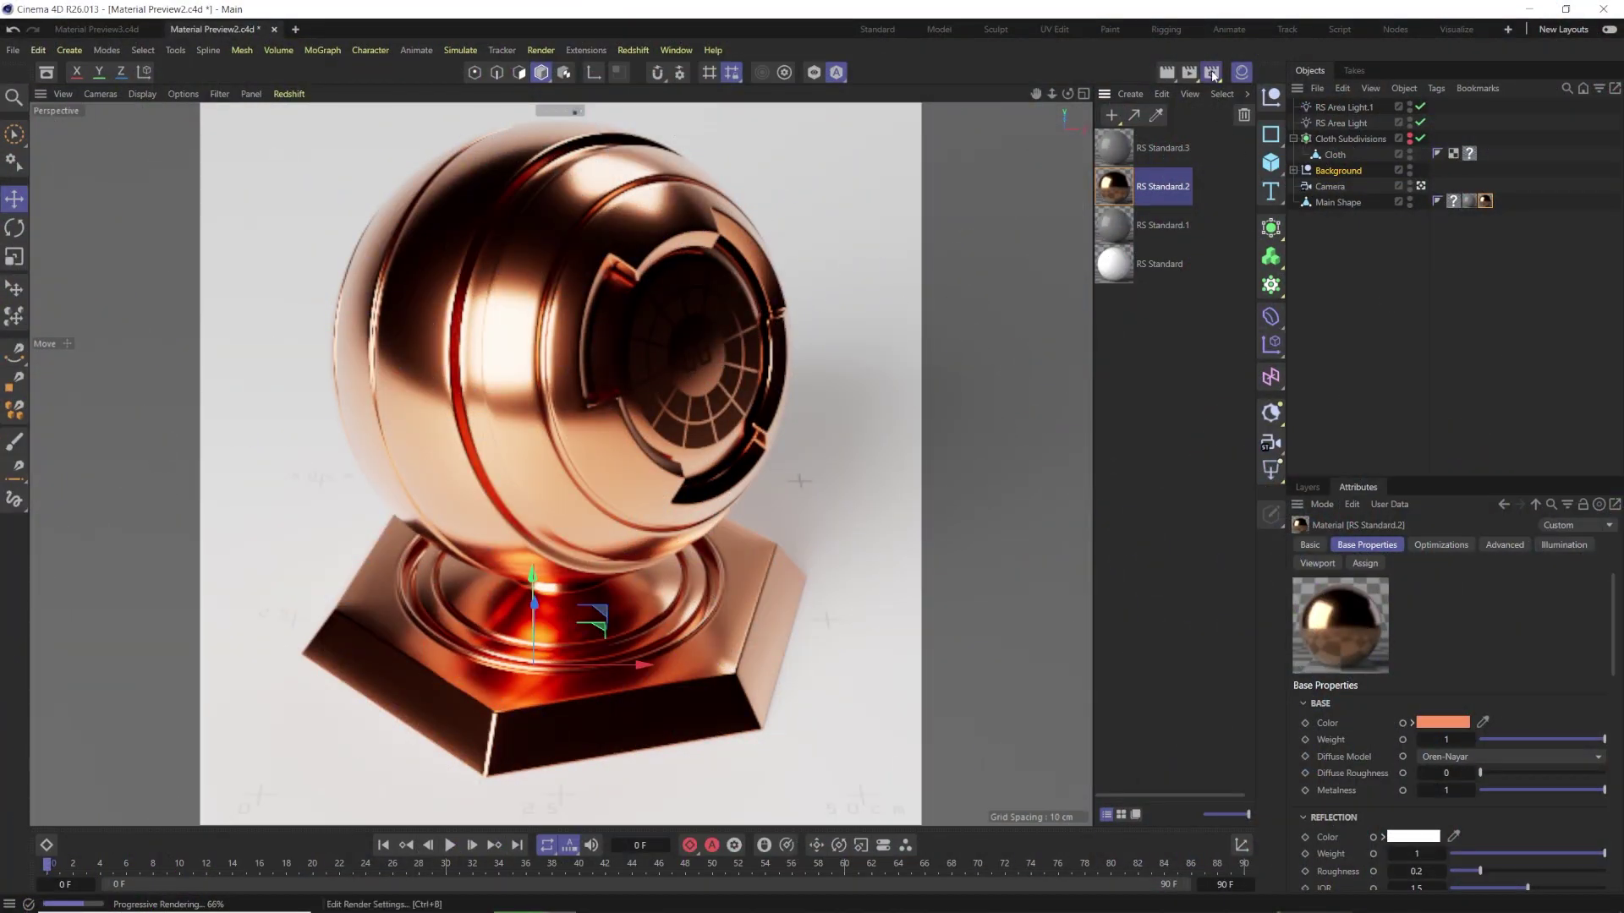
# - Check that Redshift is the chosen renderer in the render settings
pyautogui.click(1211, 72)
pyautogui.moveTo(1196, 58); pyautogui.dragTo(928, 53)
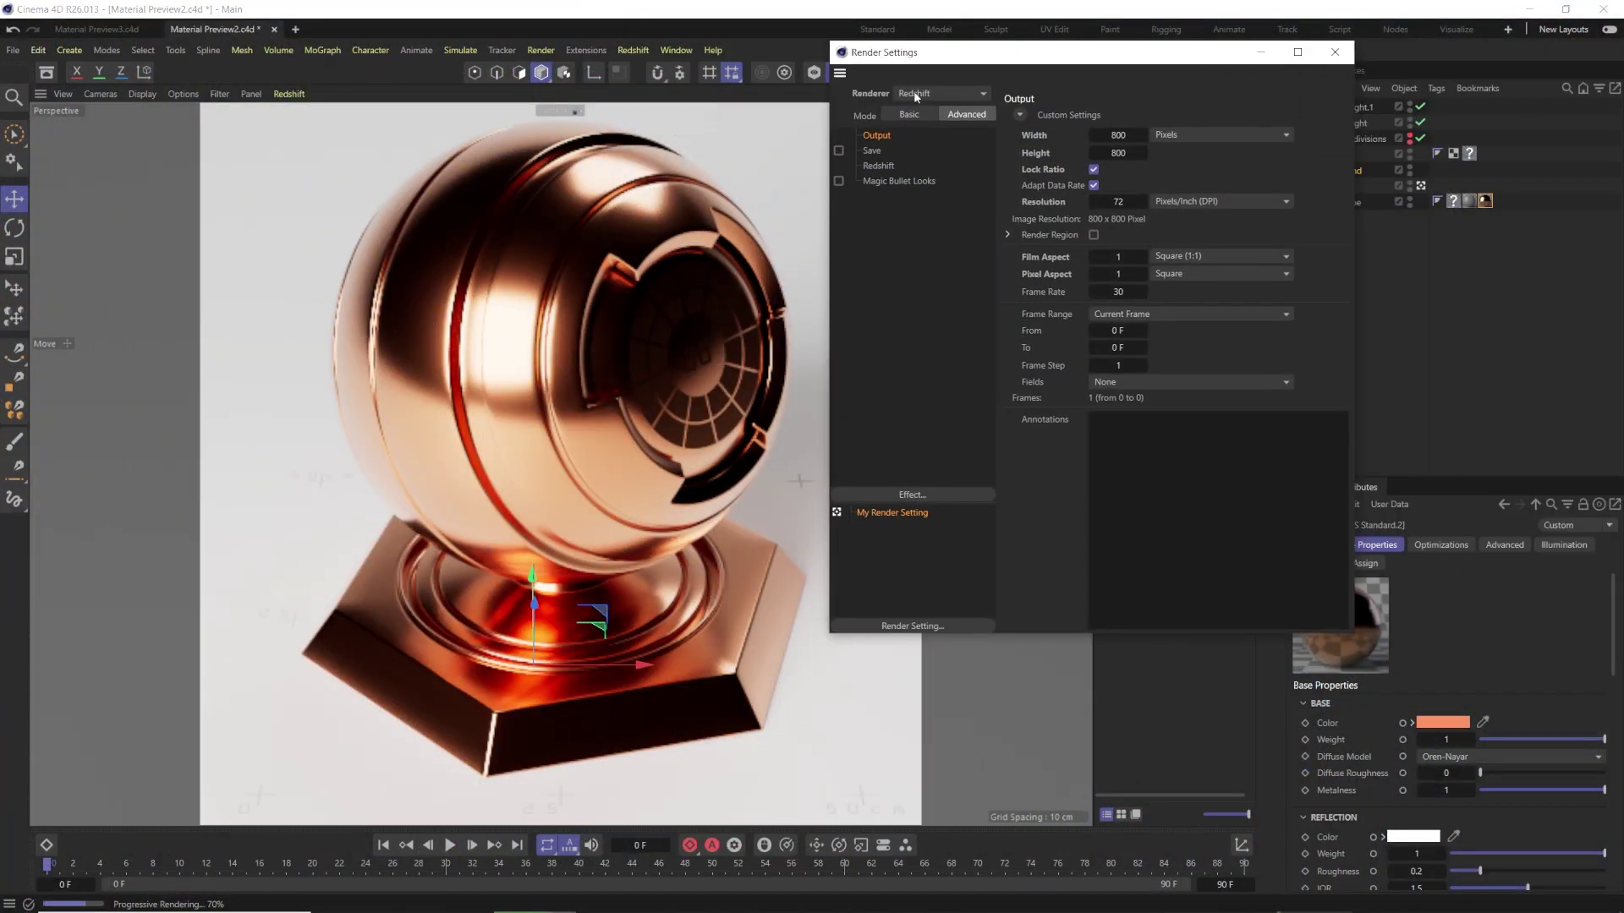
pyautogui.click(916, 95)
pyautogui.click(961, 107)
pyautogui.click(1335, 52)
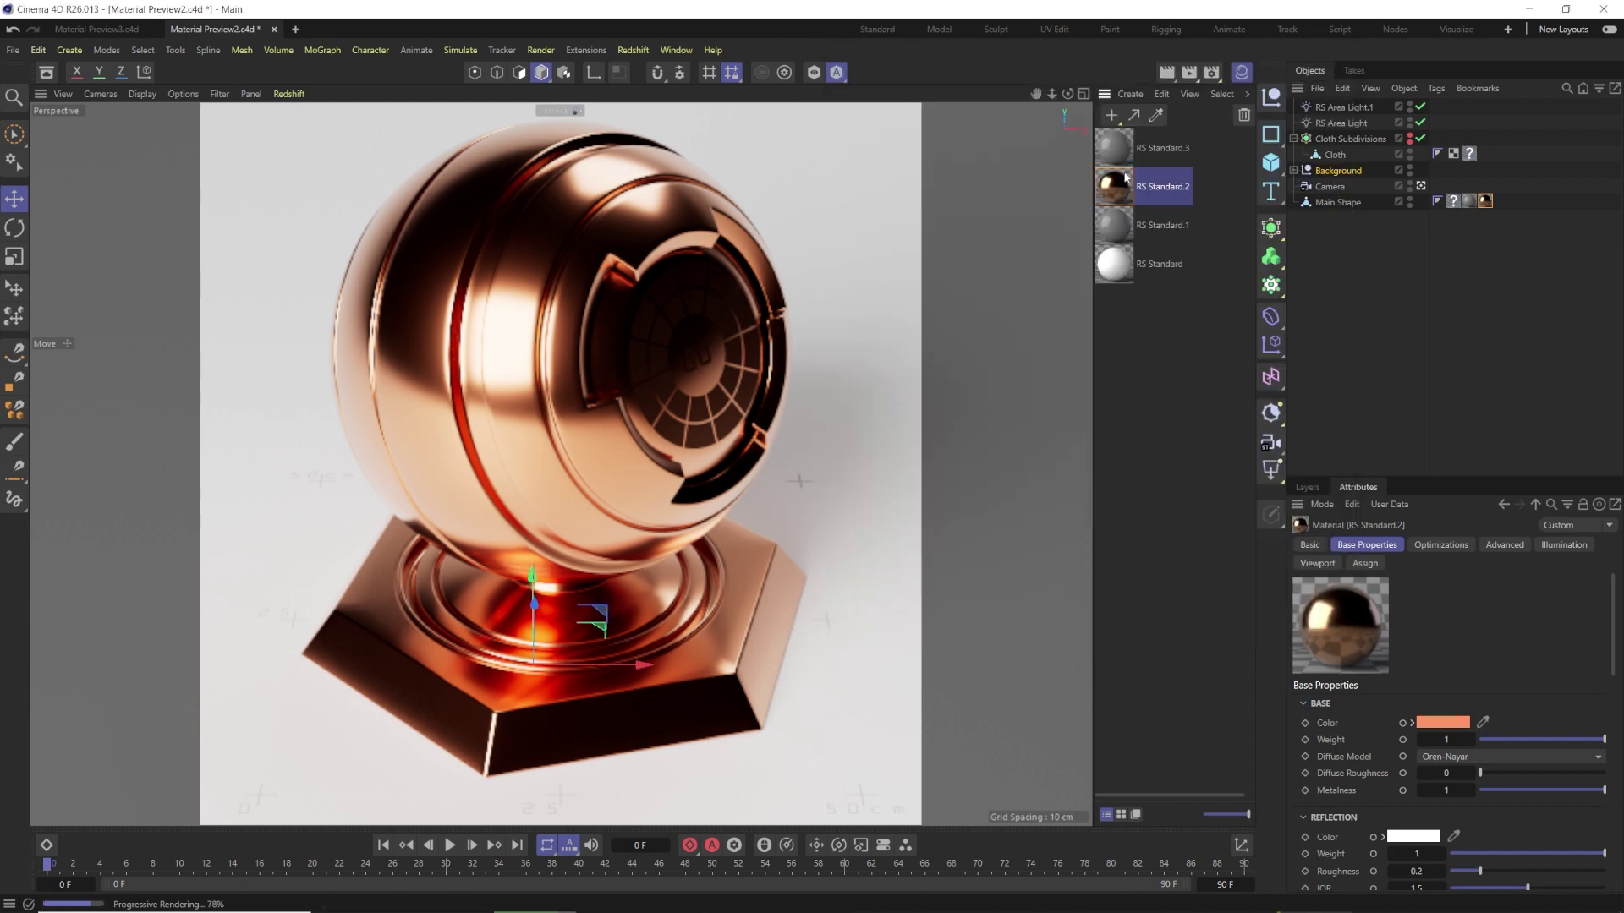
# - Create a new default material and delete it from the material list
pyautogui.click(1130, 94)
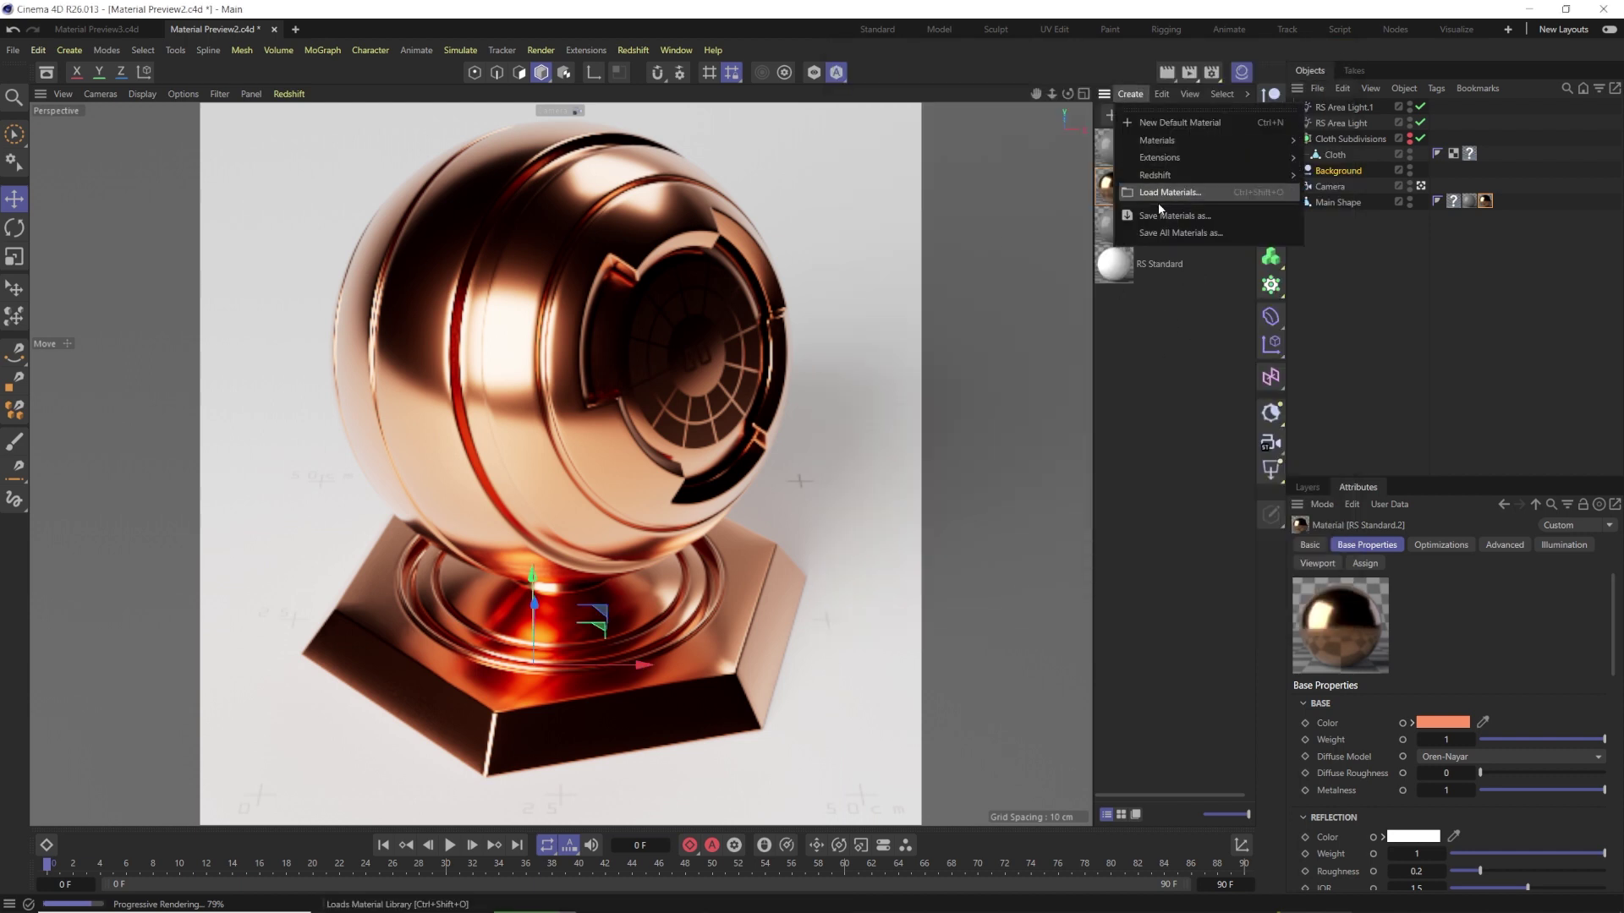
pyautogui.click(1141, 125)
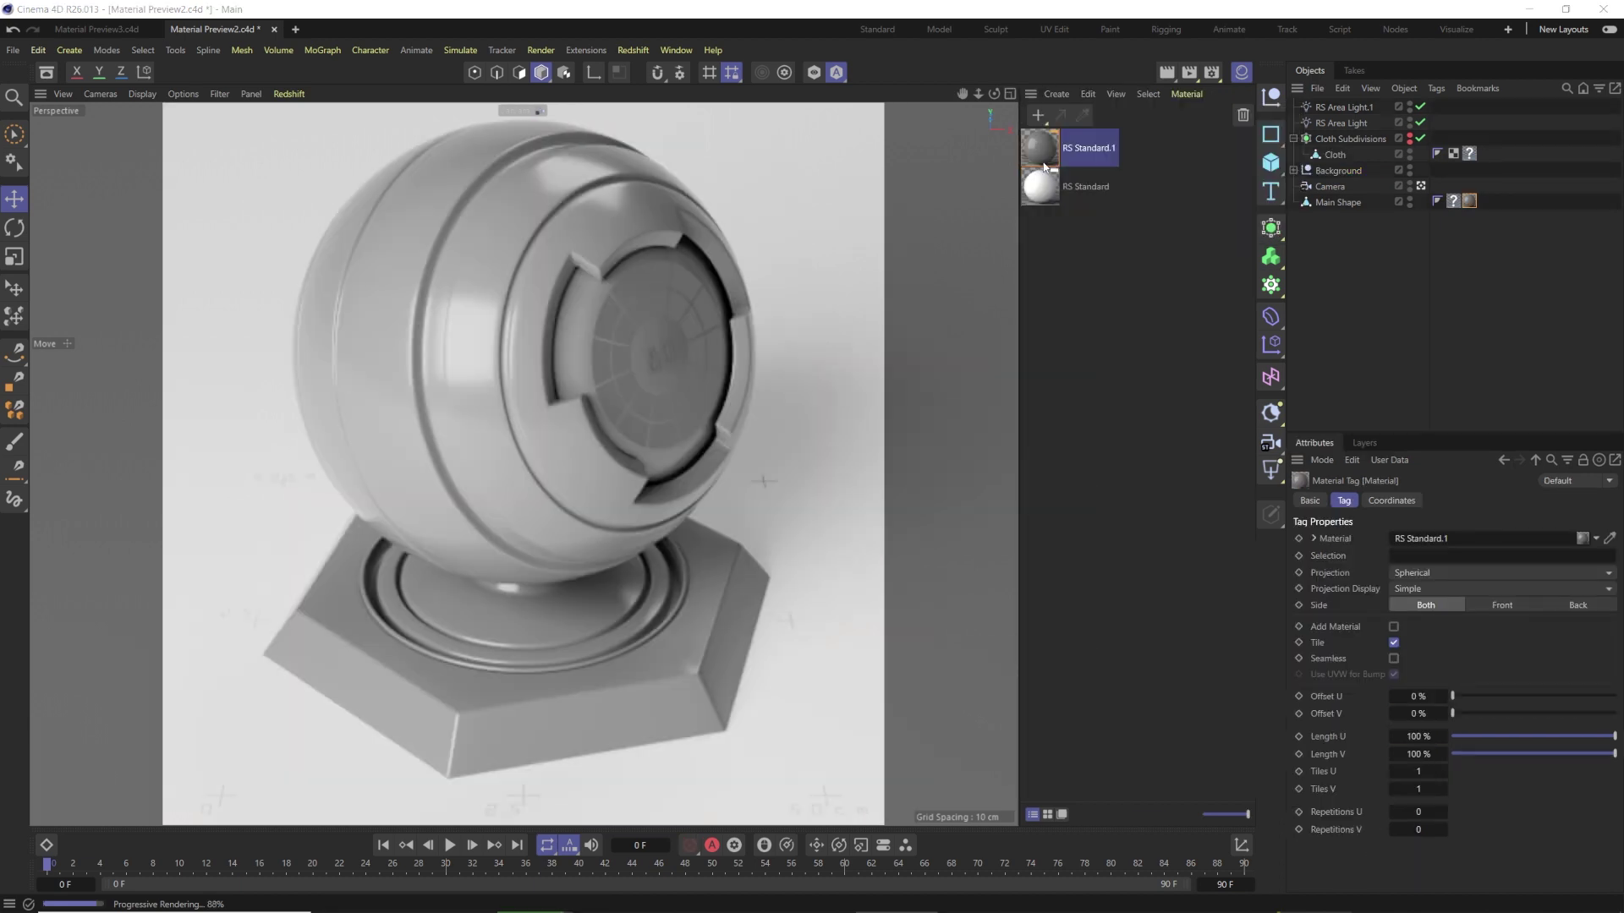
pyautogui.click(1057, 95)
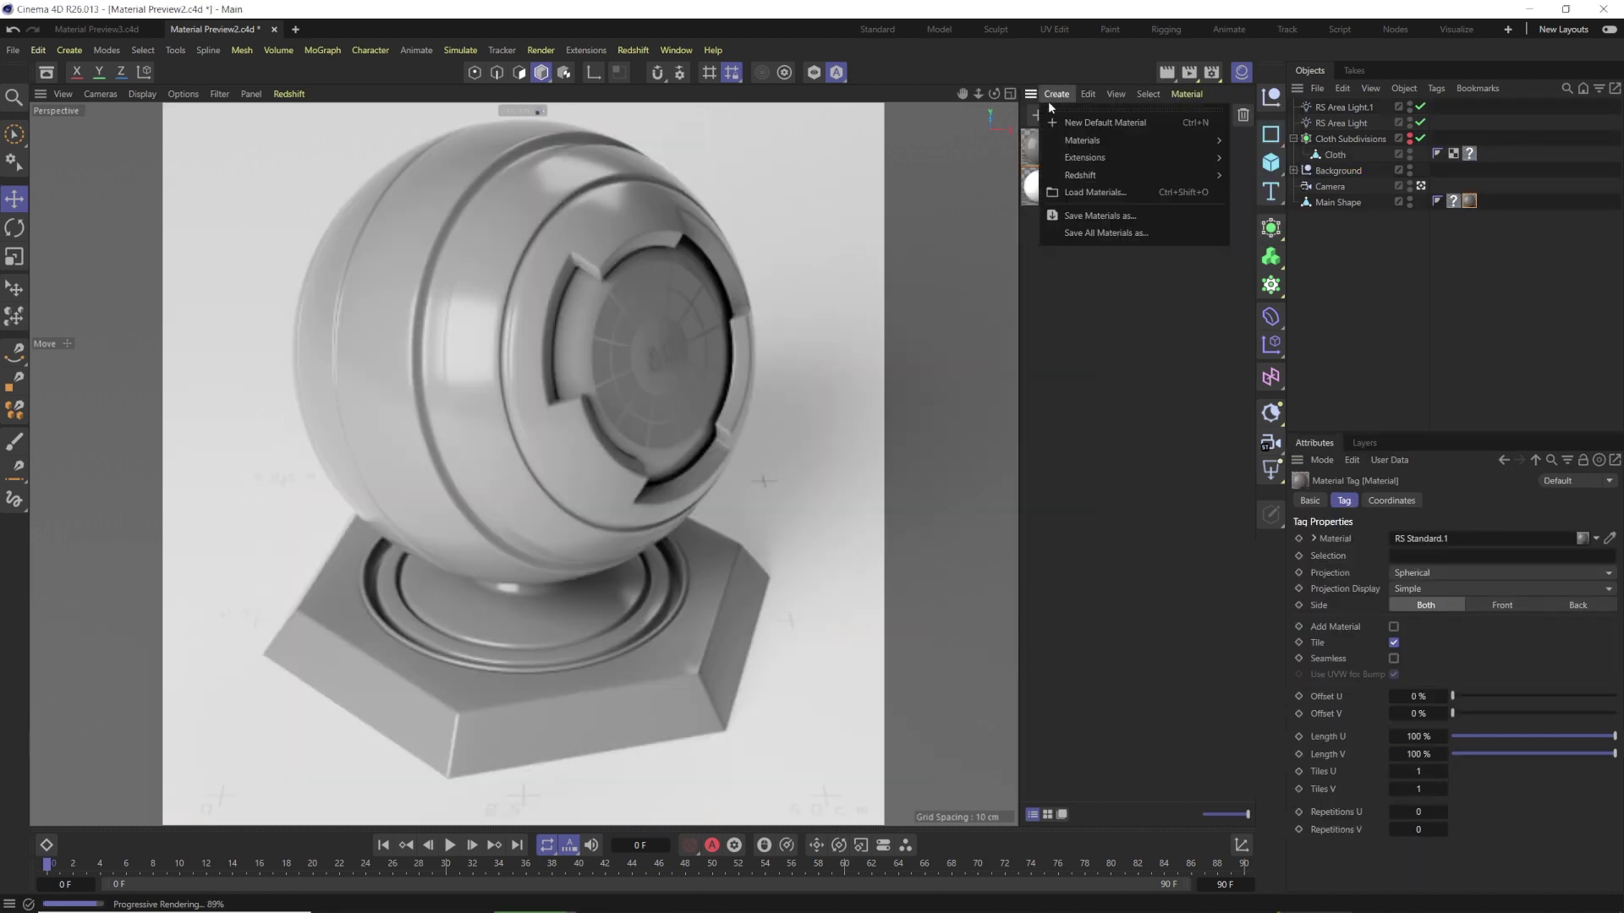
pyautogui.click(1061, 126)
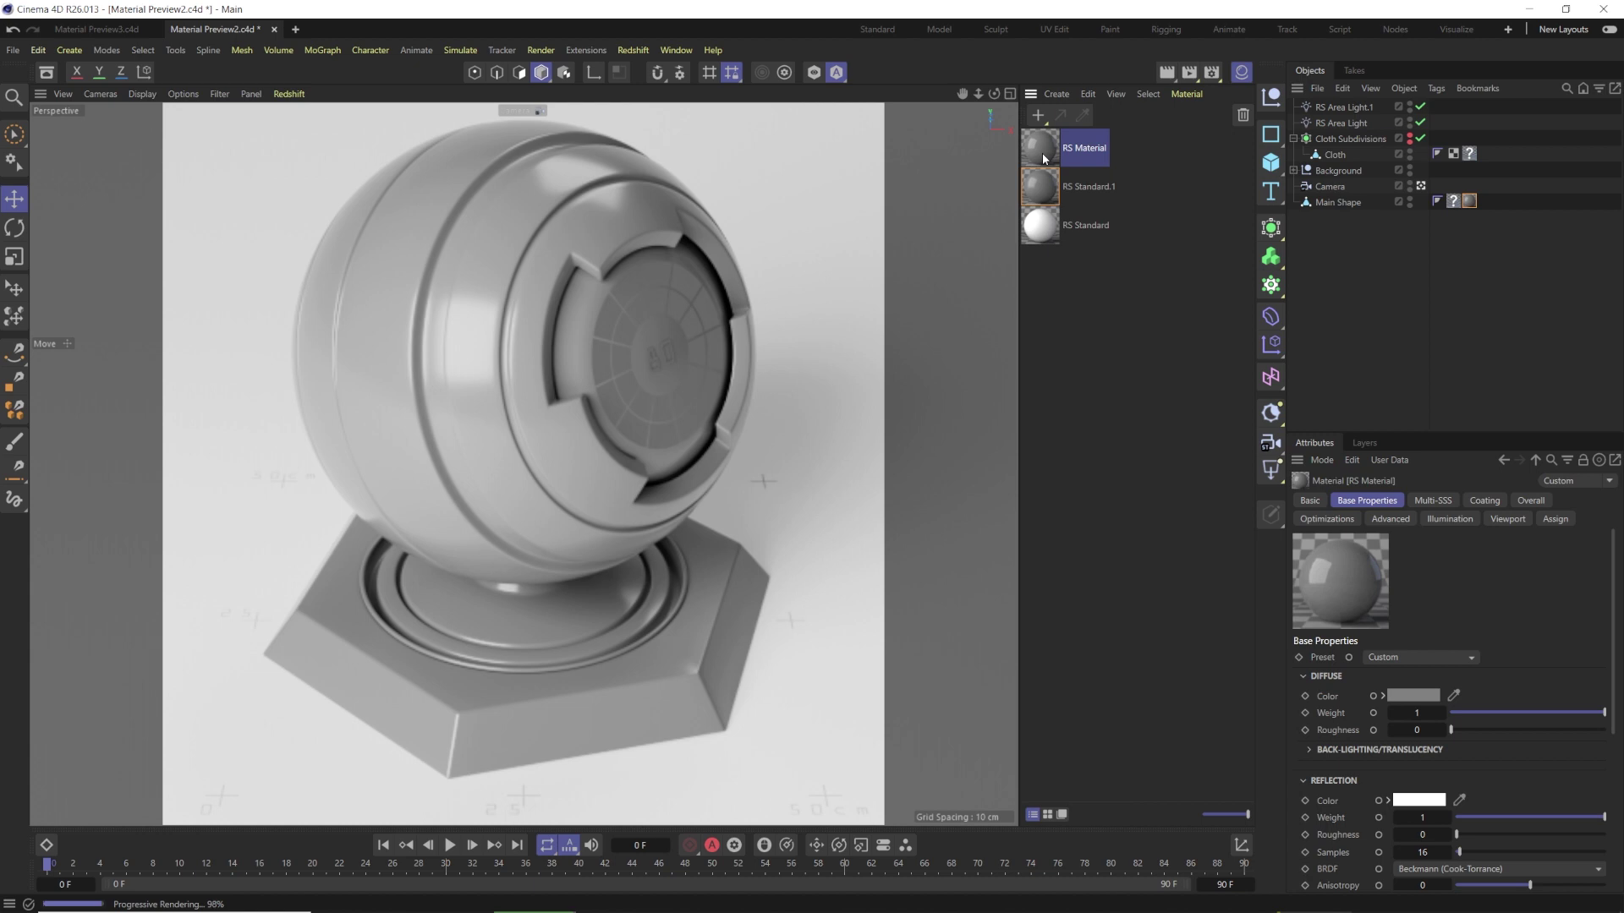
pyautogui.press('Delete')
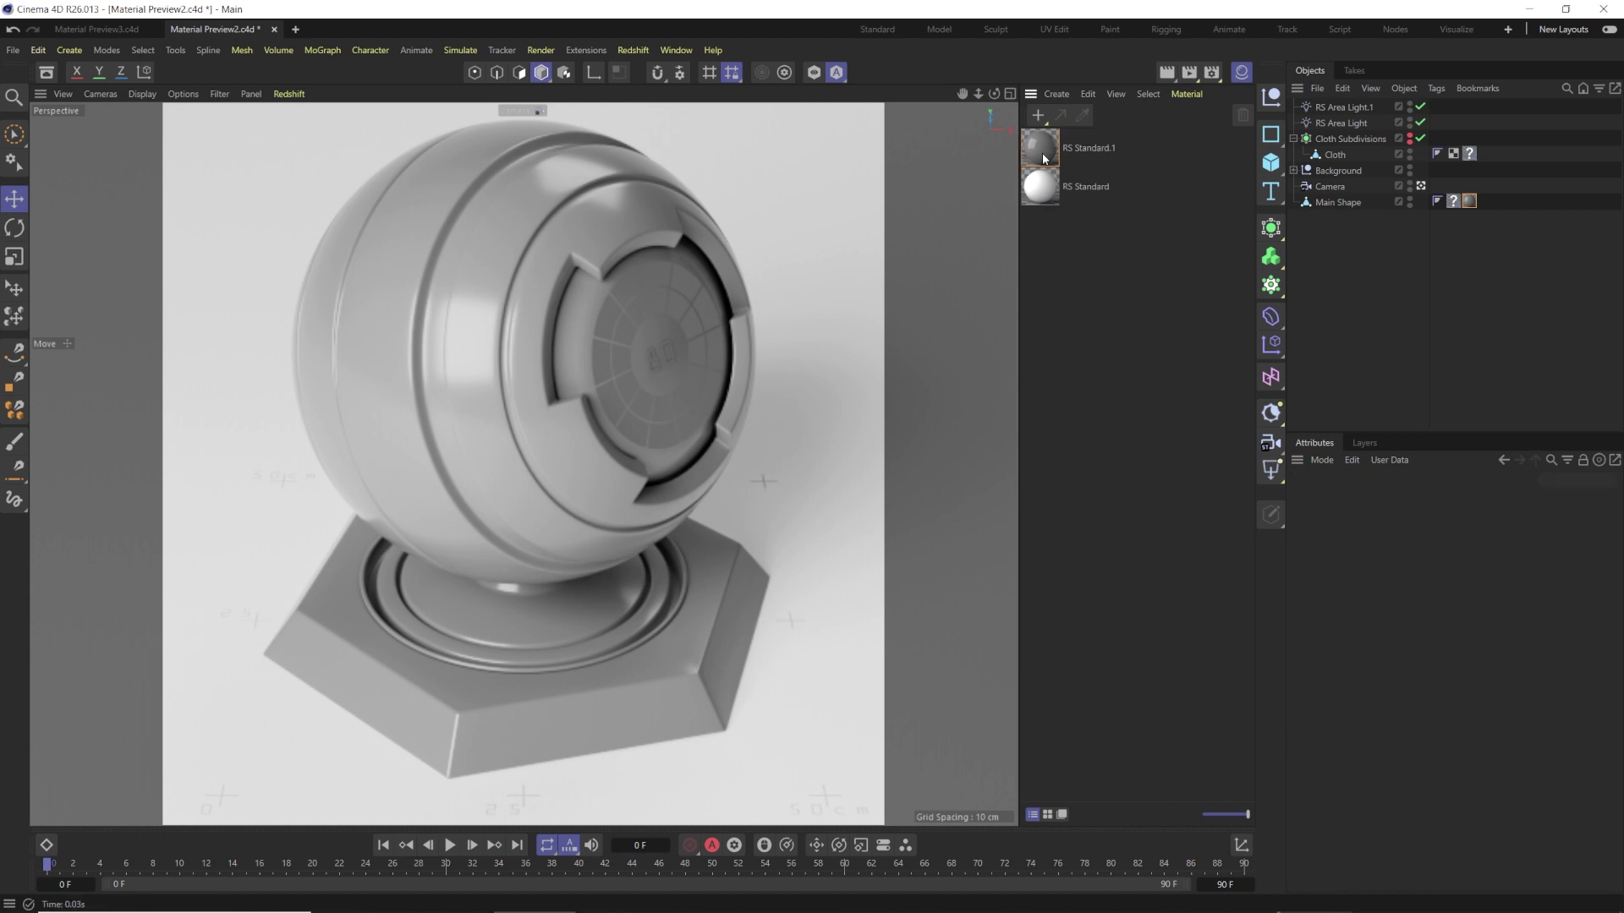
# - Create a Redshift Standard material and open it in the Material Editor
pyautogui.click(1052, 95)
pyautogui.moveTo(1074, 175)
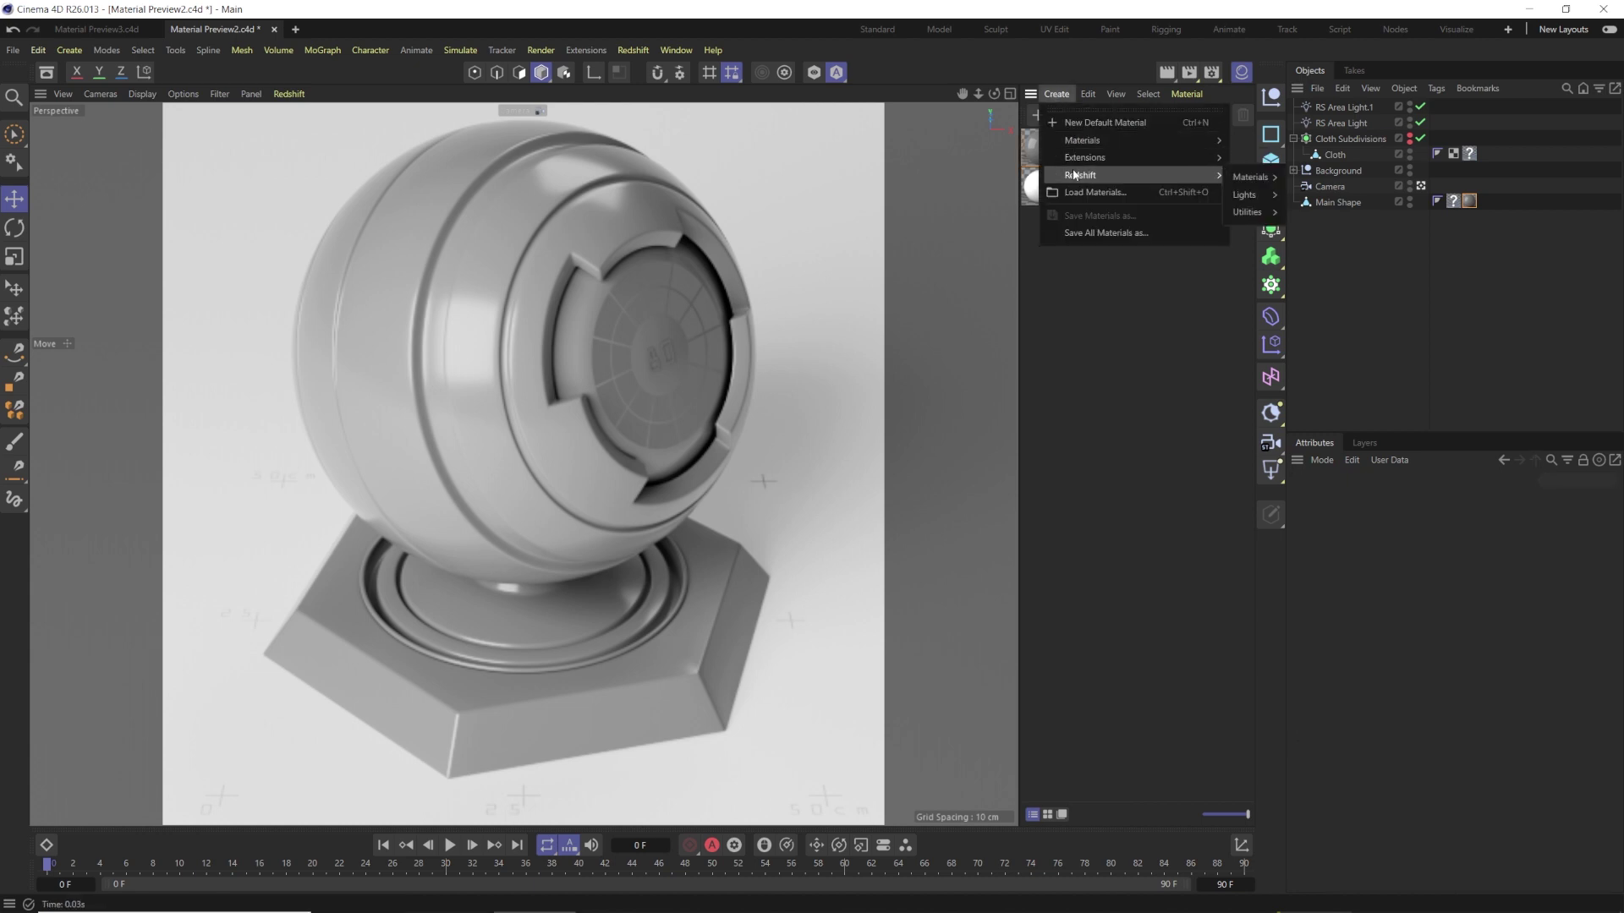
pyautogui.moveTo(1264, 176)
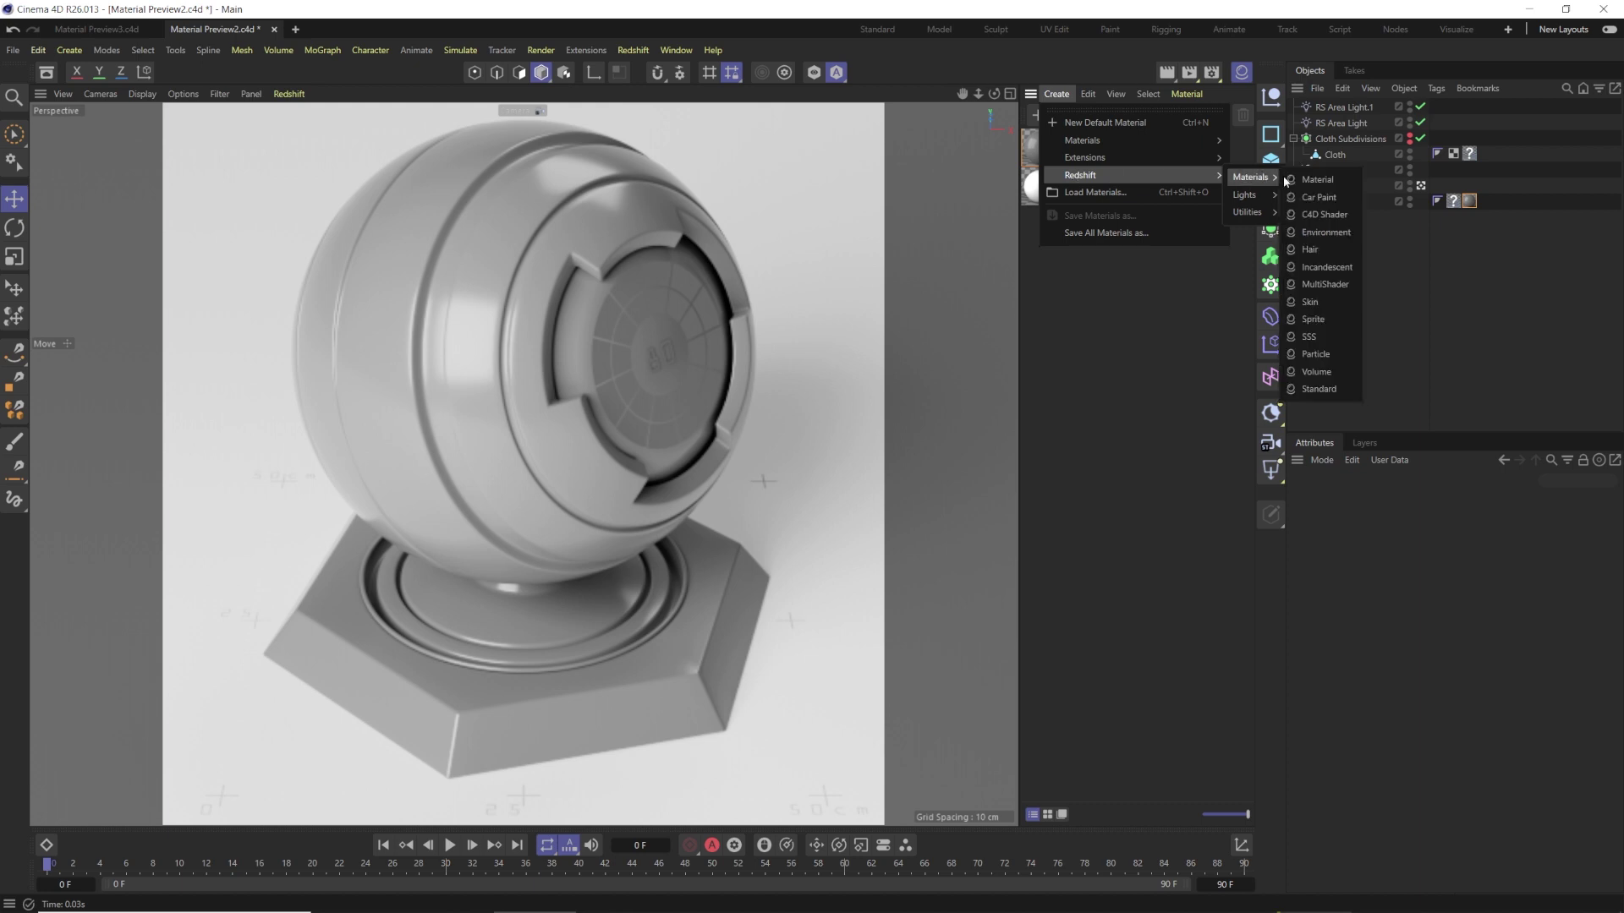
pyautogui.click(1316, 390)
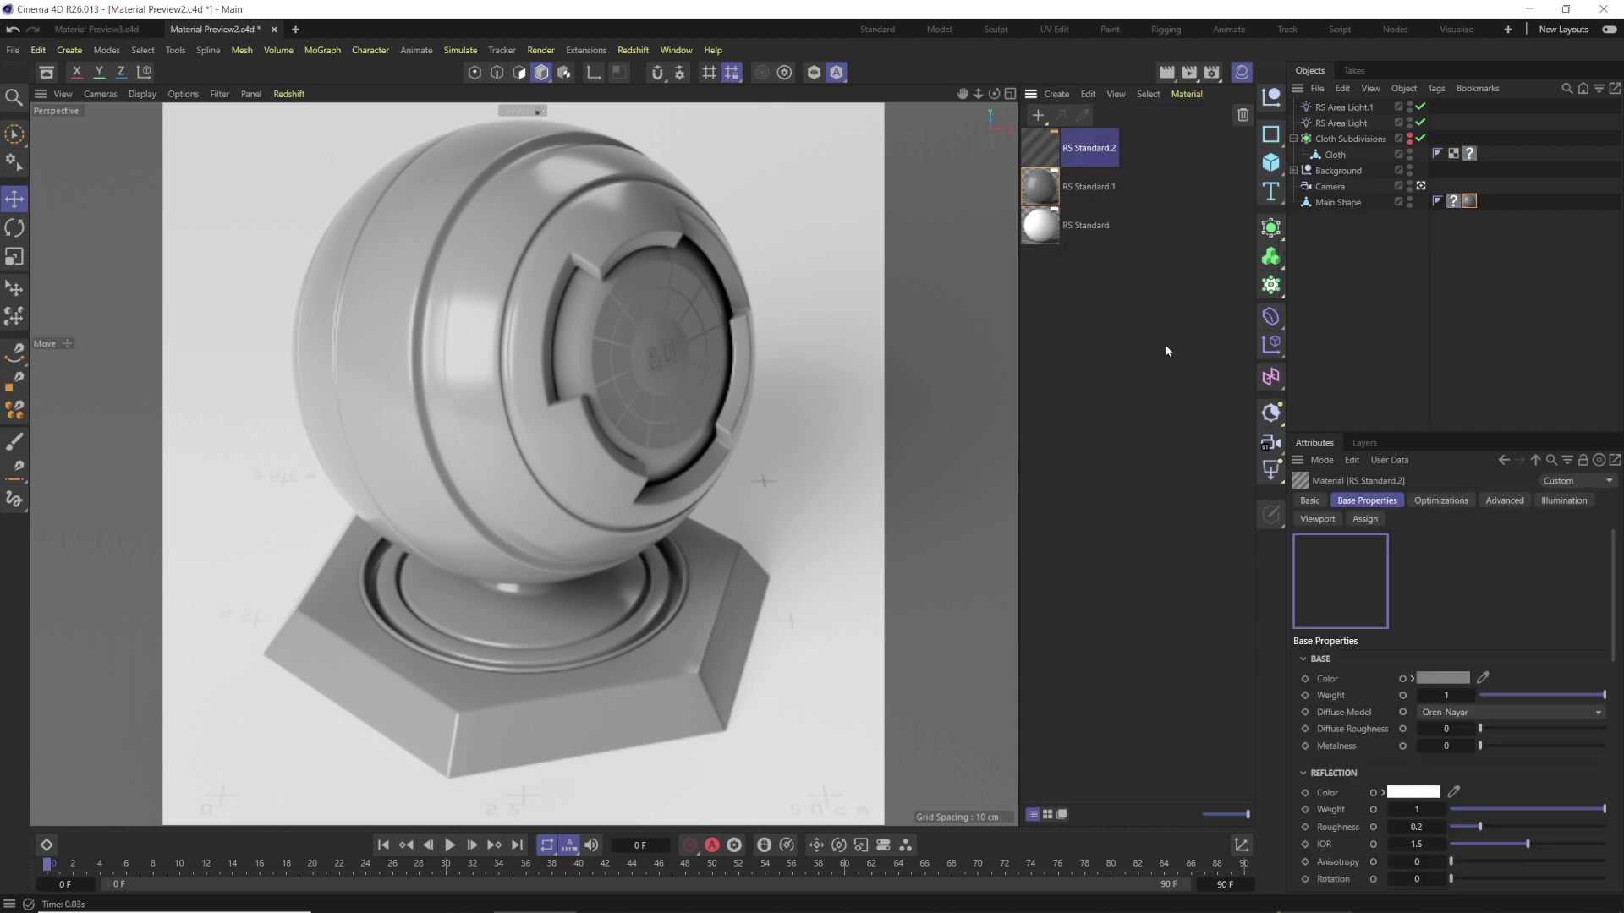
pyautogui.doubleClick(1045, 153)
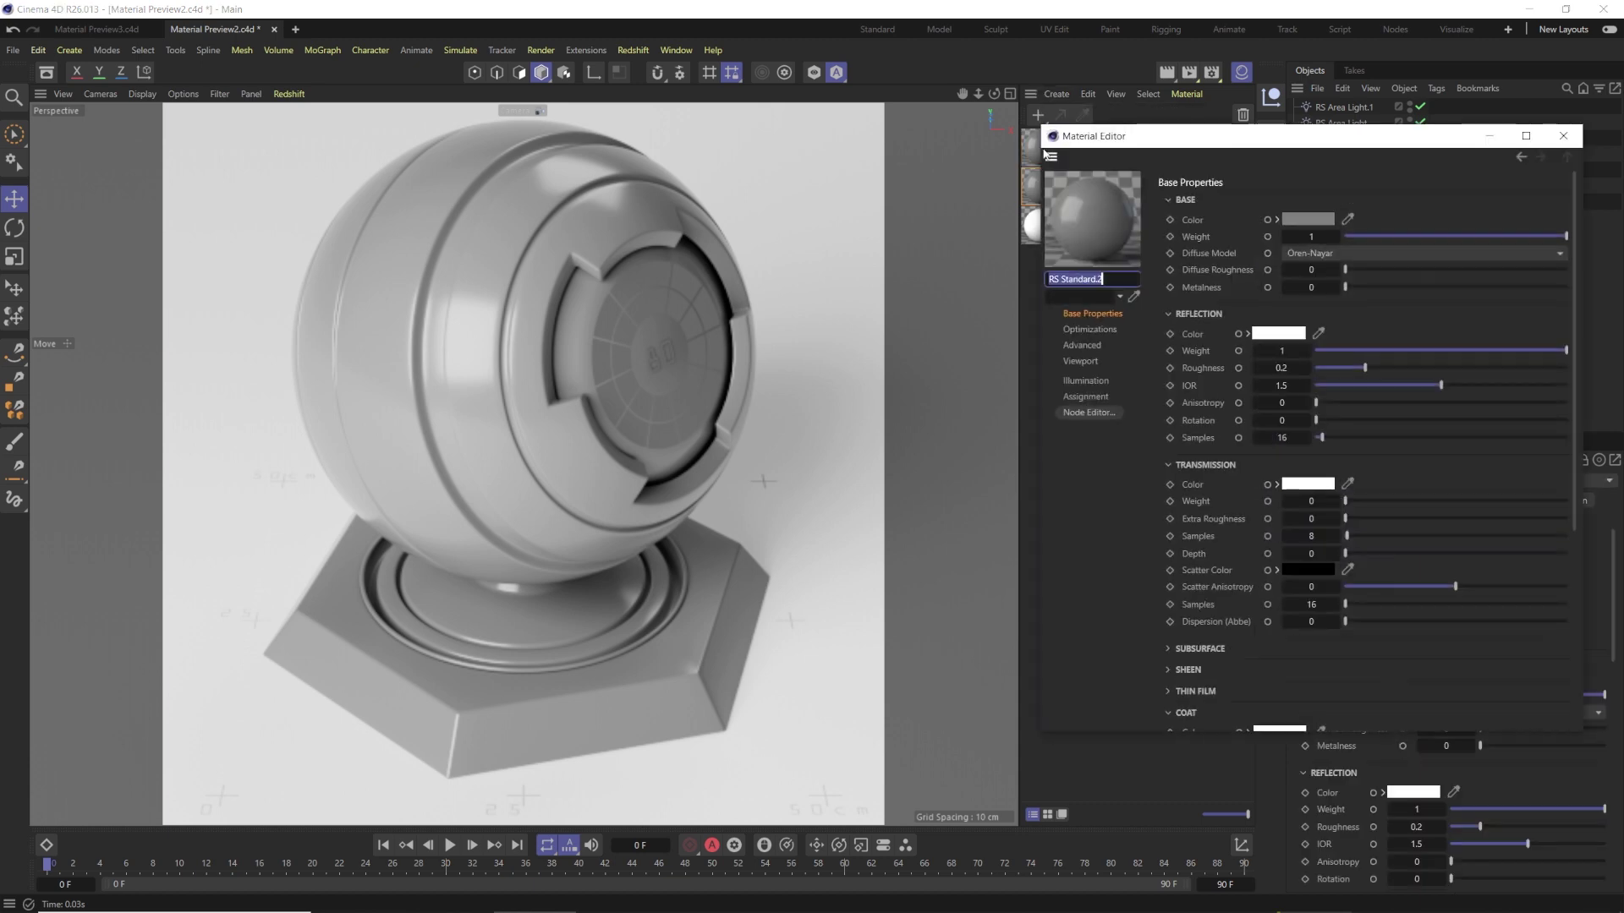
pyautogui.moveTo(1099, 127); pyautogui.dragTo(702, 94)
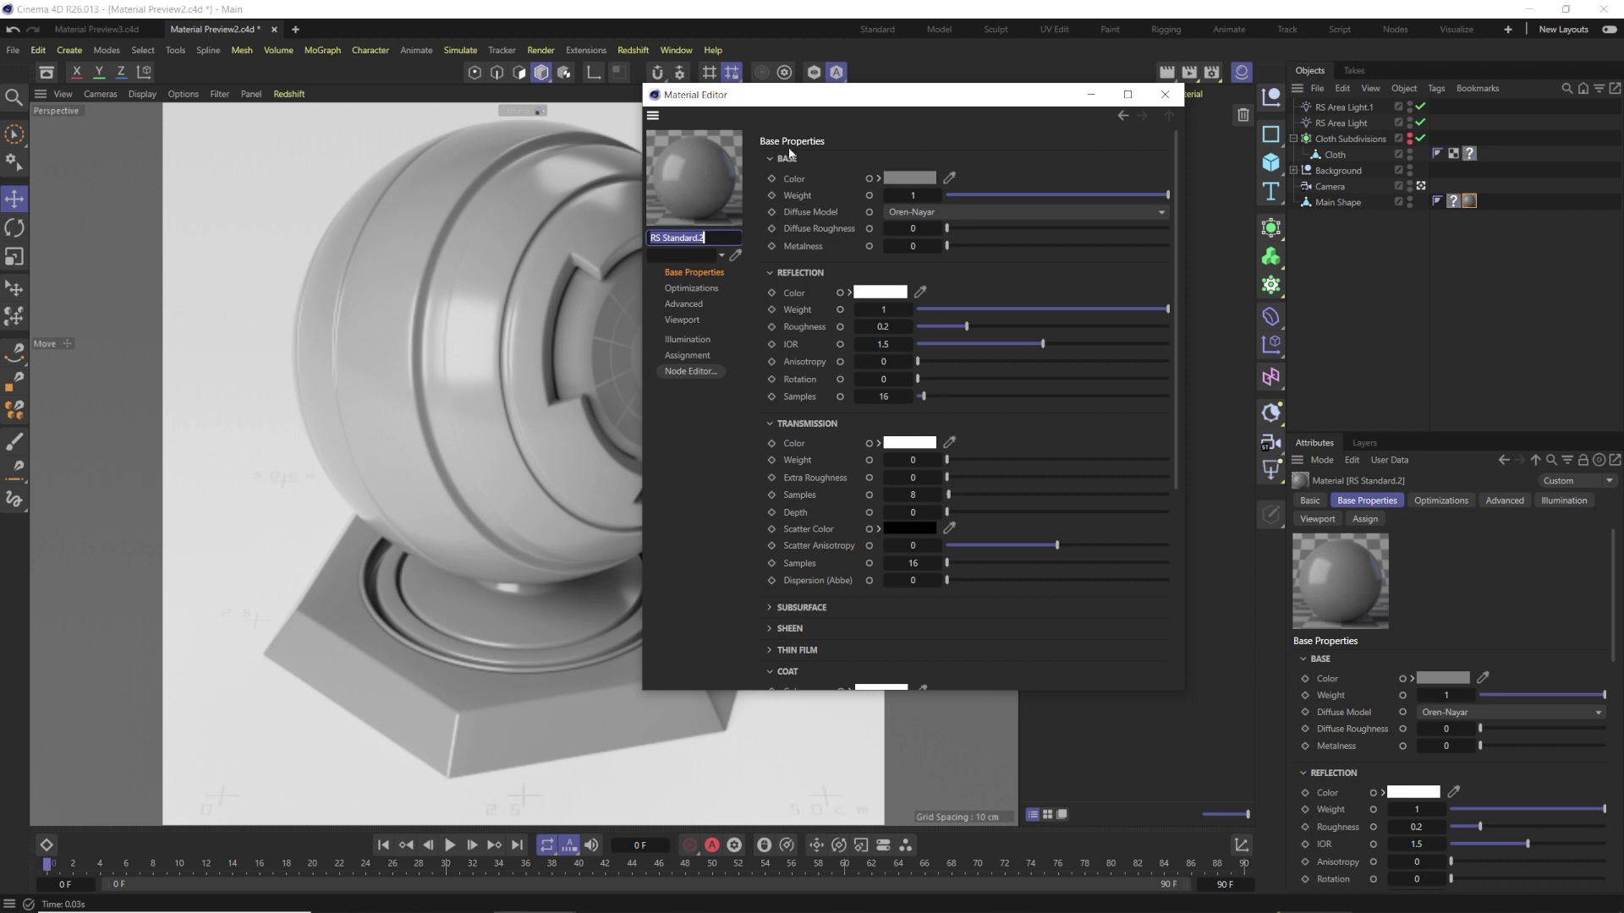
# - Examine the Standard material's base properties from Base through Geometry, expanding the Subsurface group
pyautogui.scroll(-4, 811, 470)
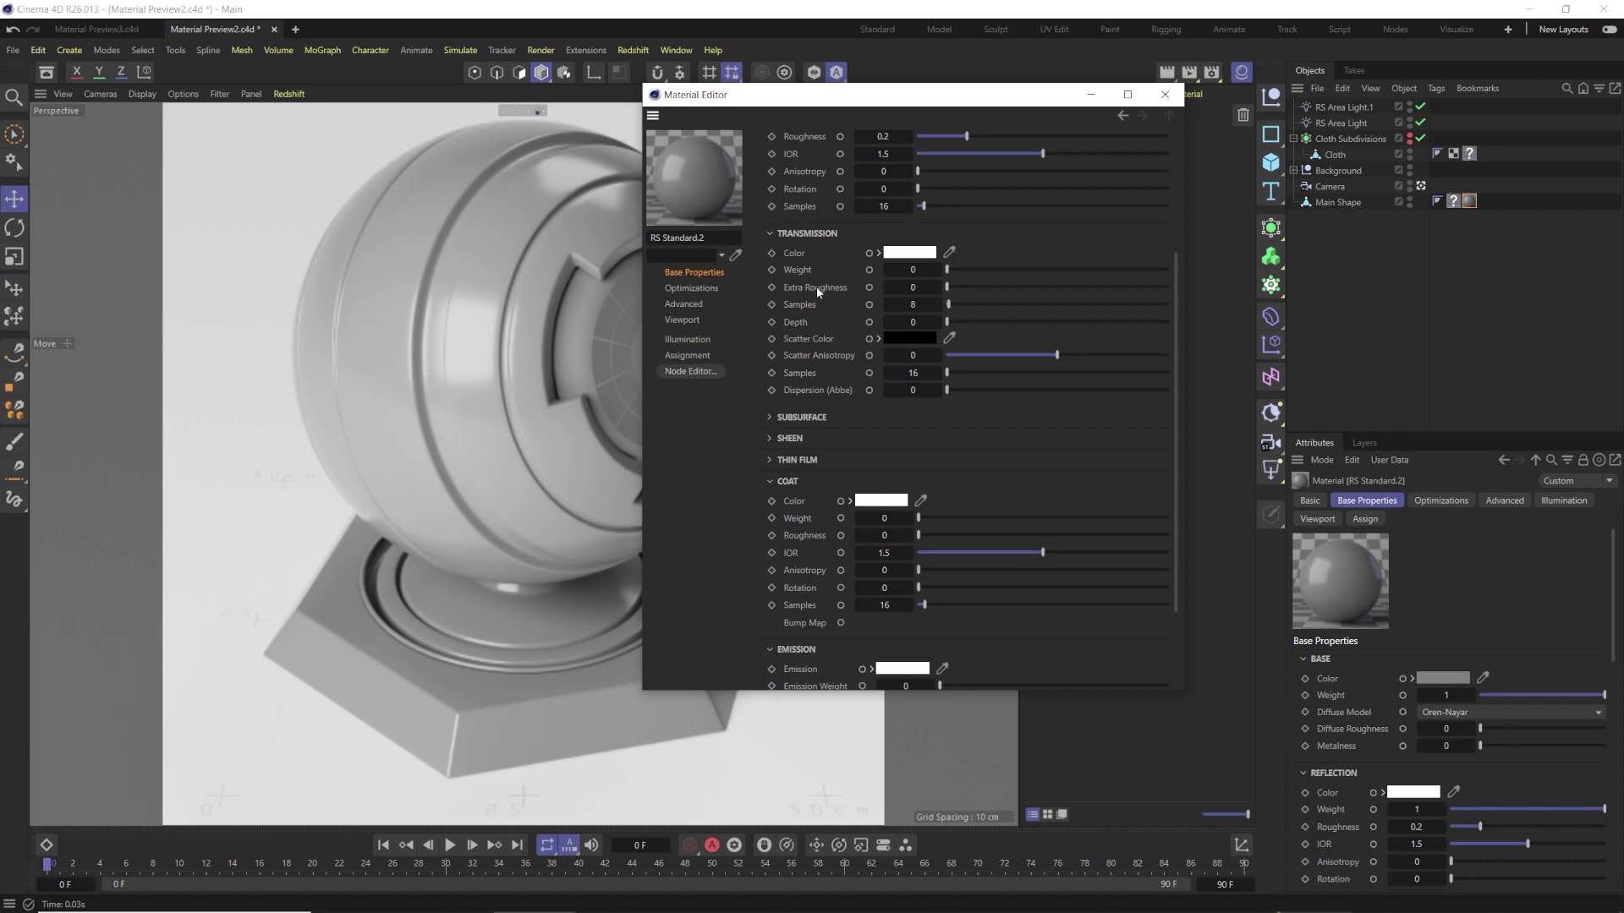
pyautogui.scroll(4, 812, 355)
pyautogui.scroll(-4, 808, 363)
pyautogui.click(800, 424)
pyautogui.scroll(-5, 810, 440)
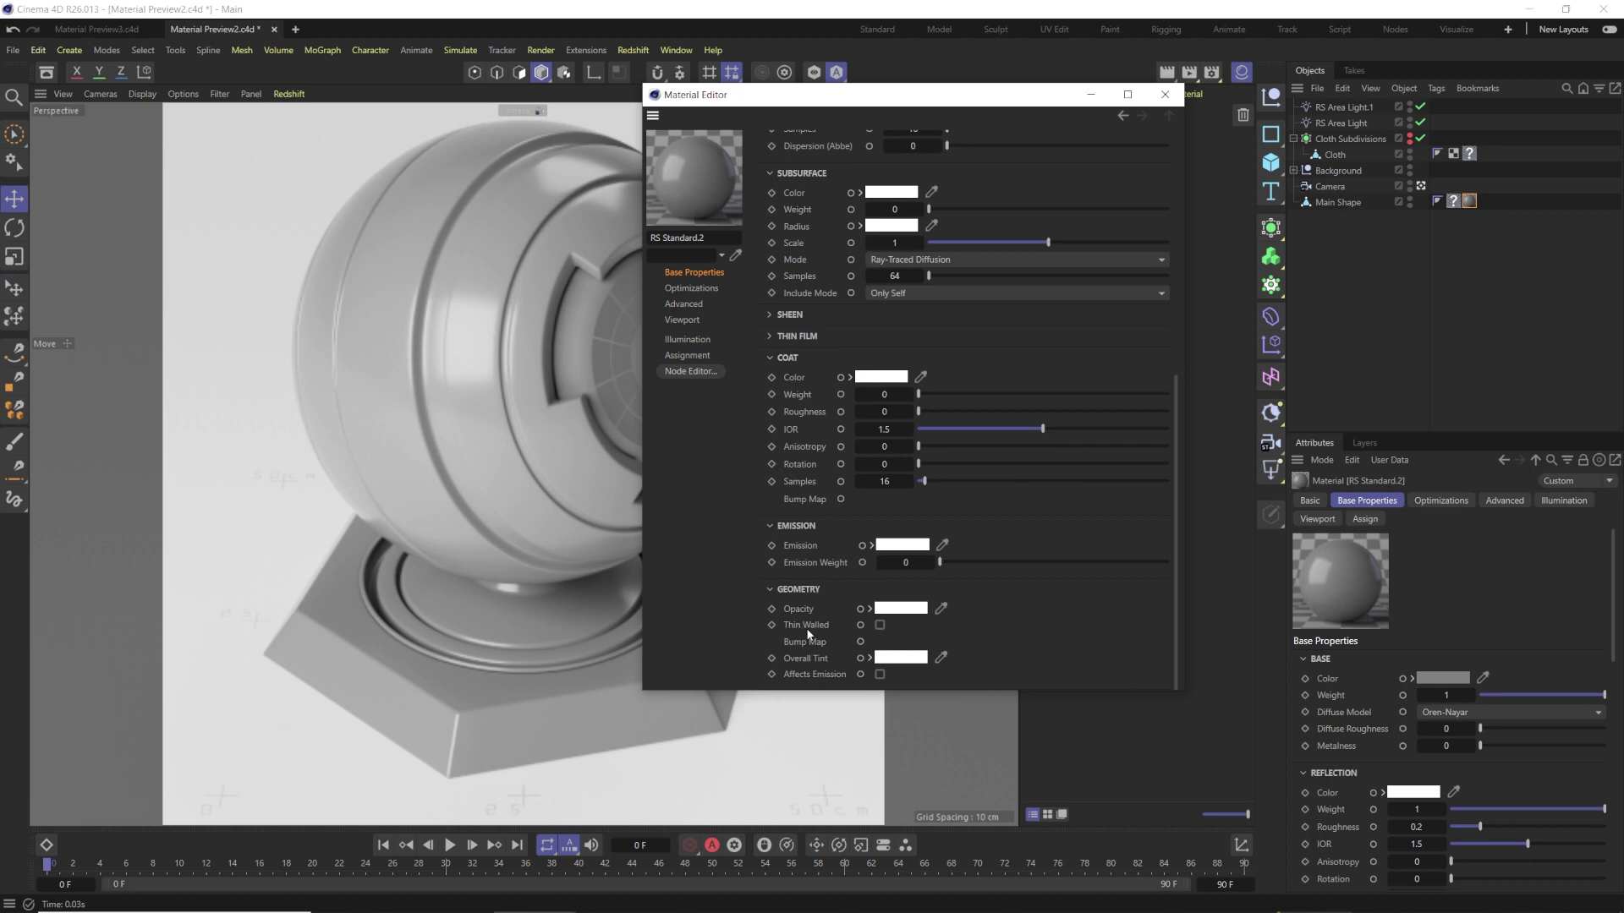
pyautogui.scroll(9, 800, 622)
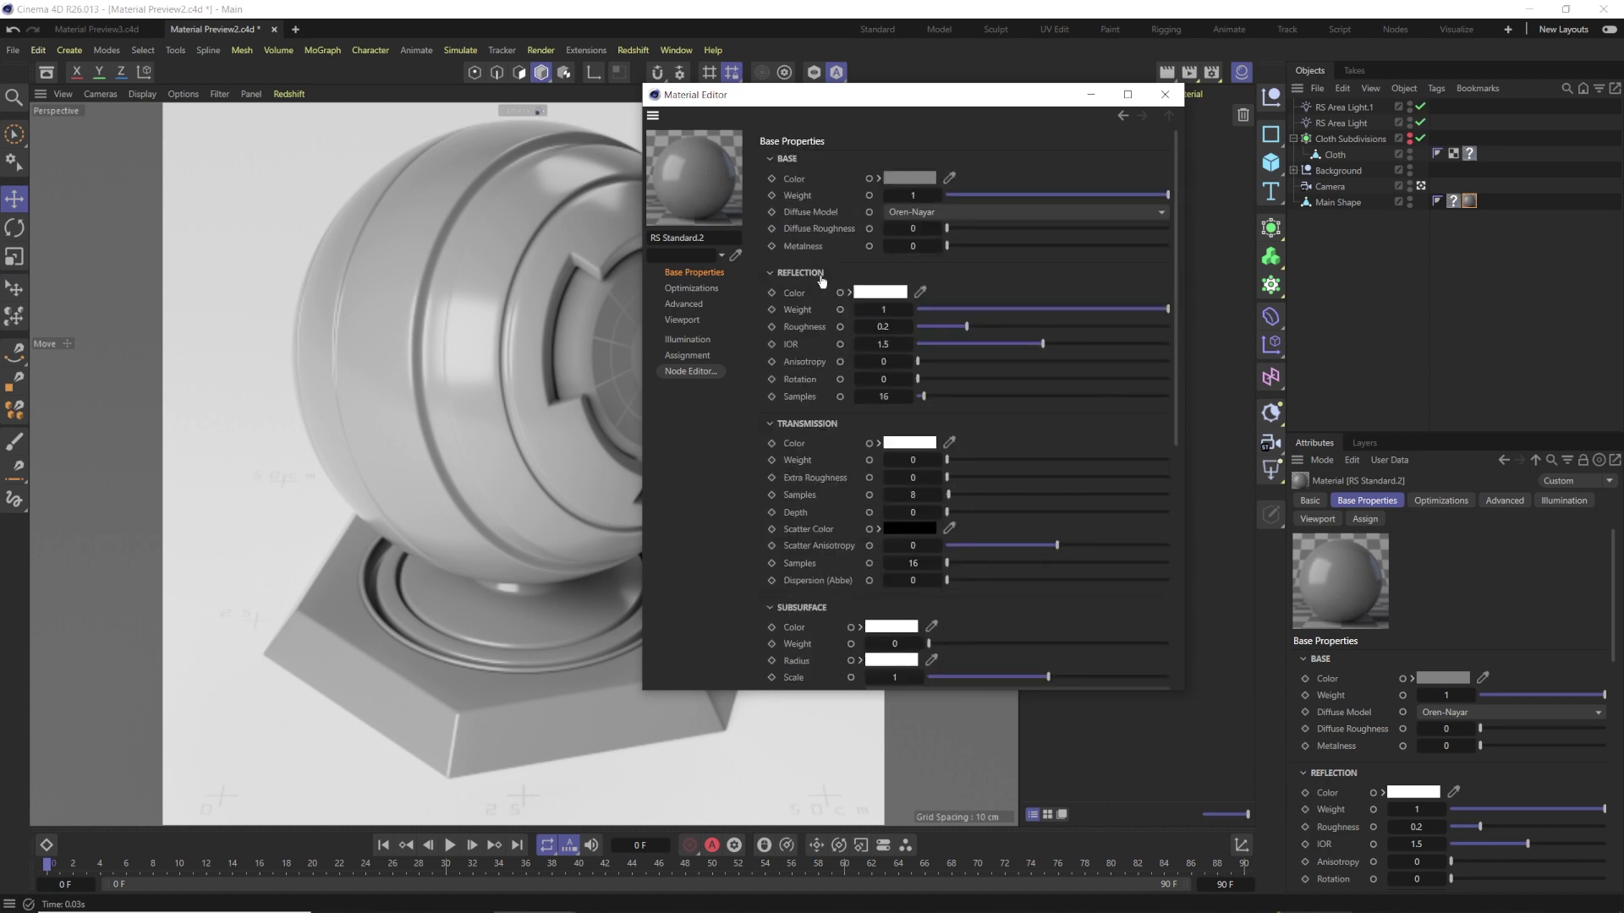
pyautogui.scroll(-5, 795, 431)
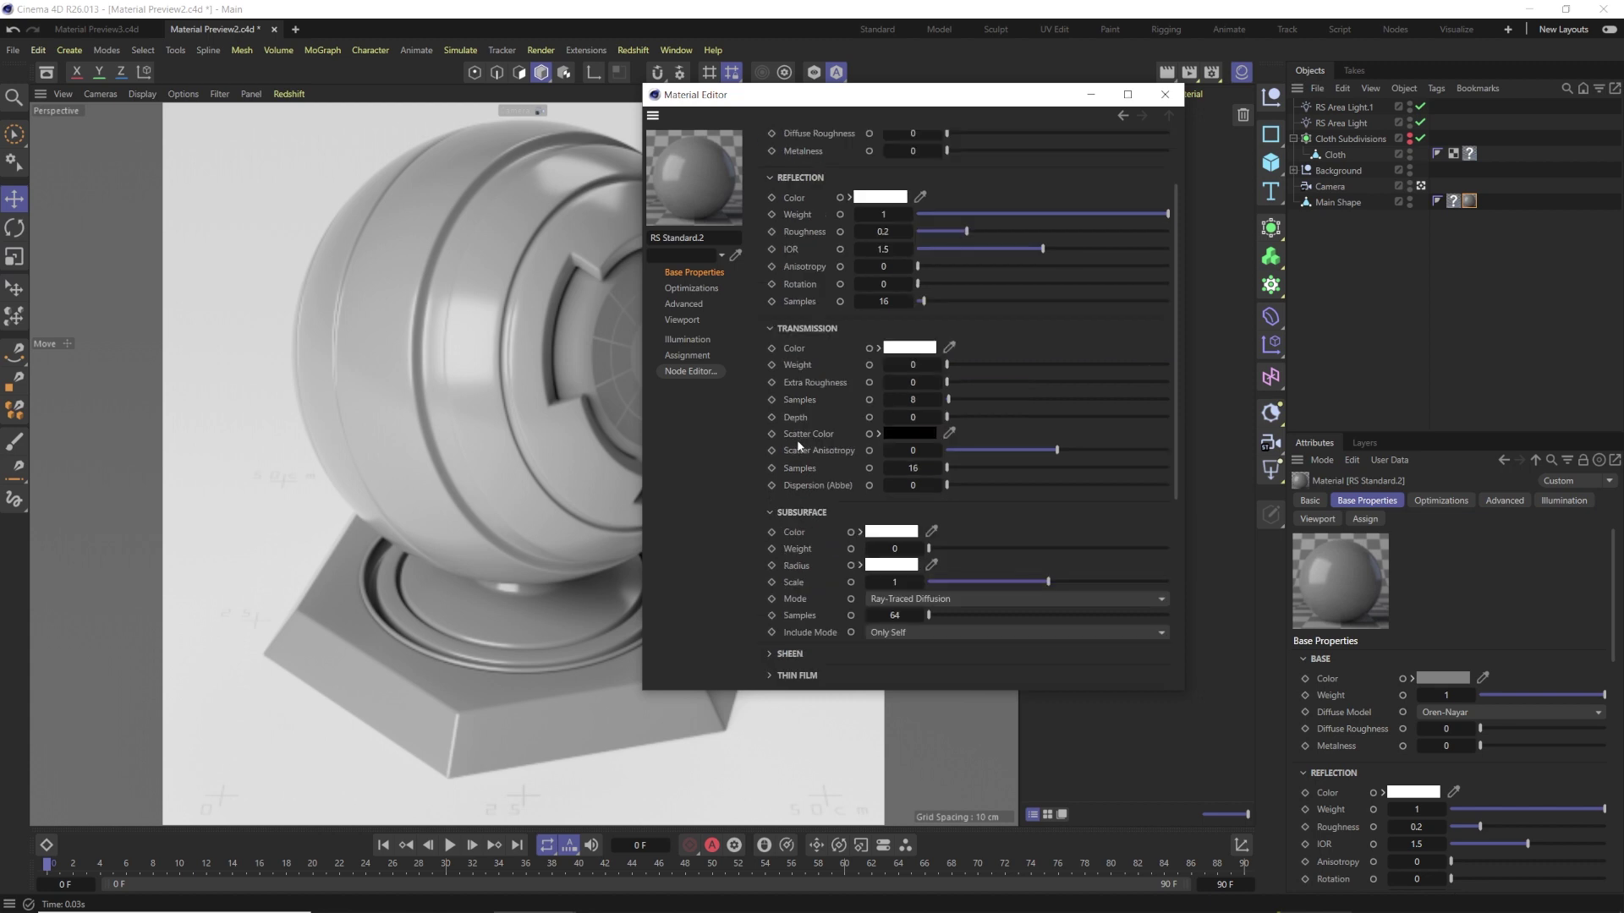
pyautogui.scroll(5, 817, 490)
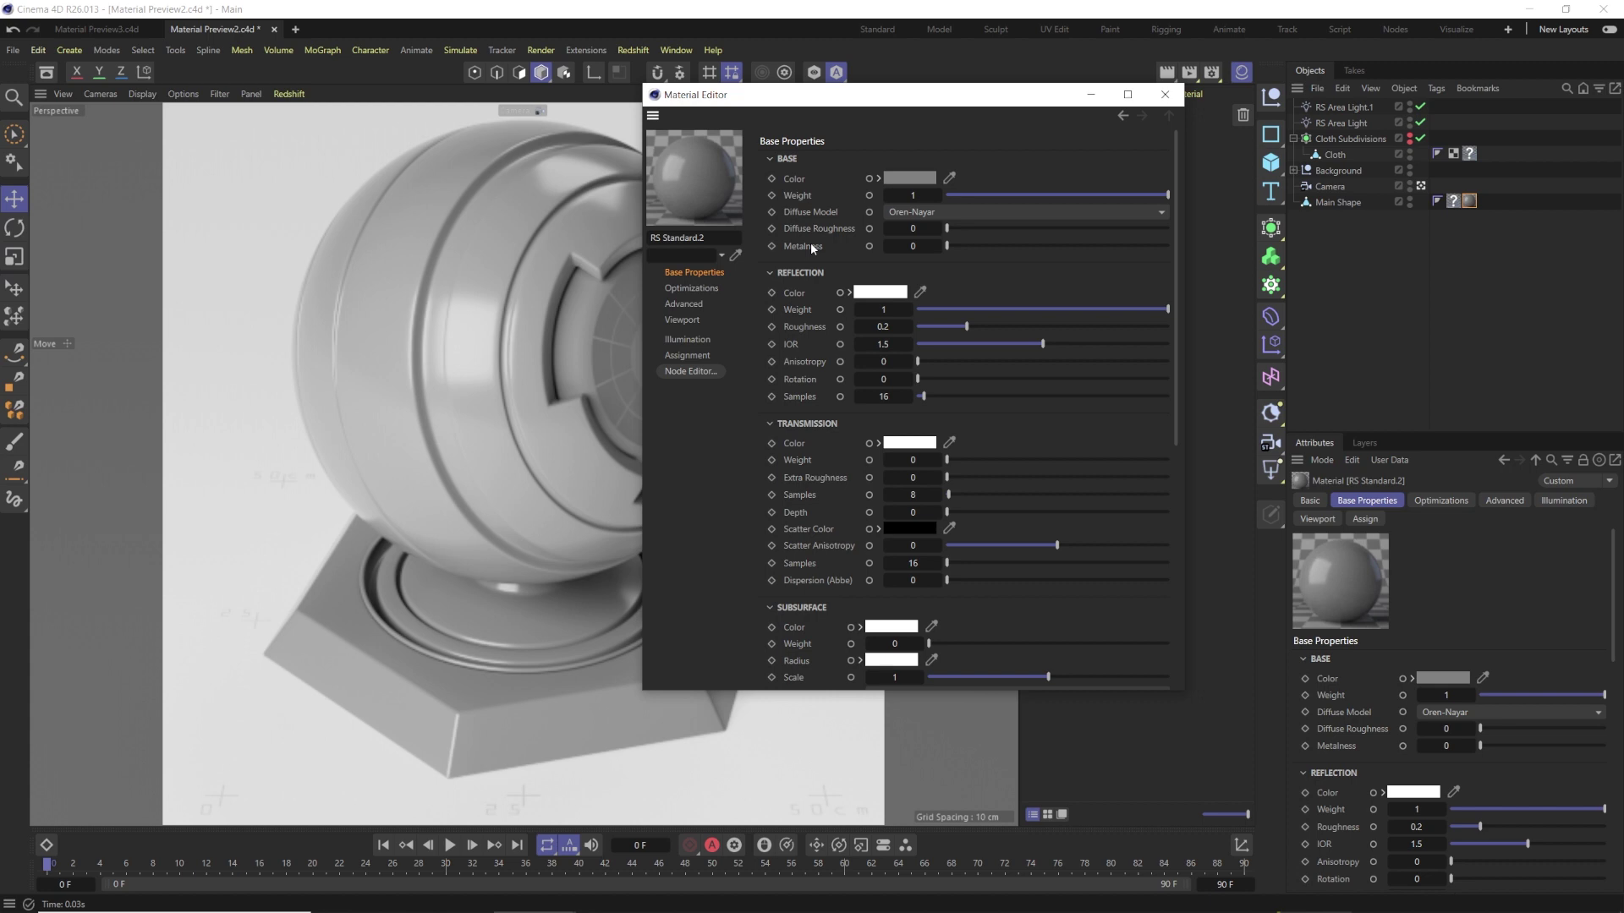
pyautogui.scroll(-2, 808, 249)
pyautogui.scroll(2, 805, 253)
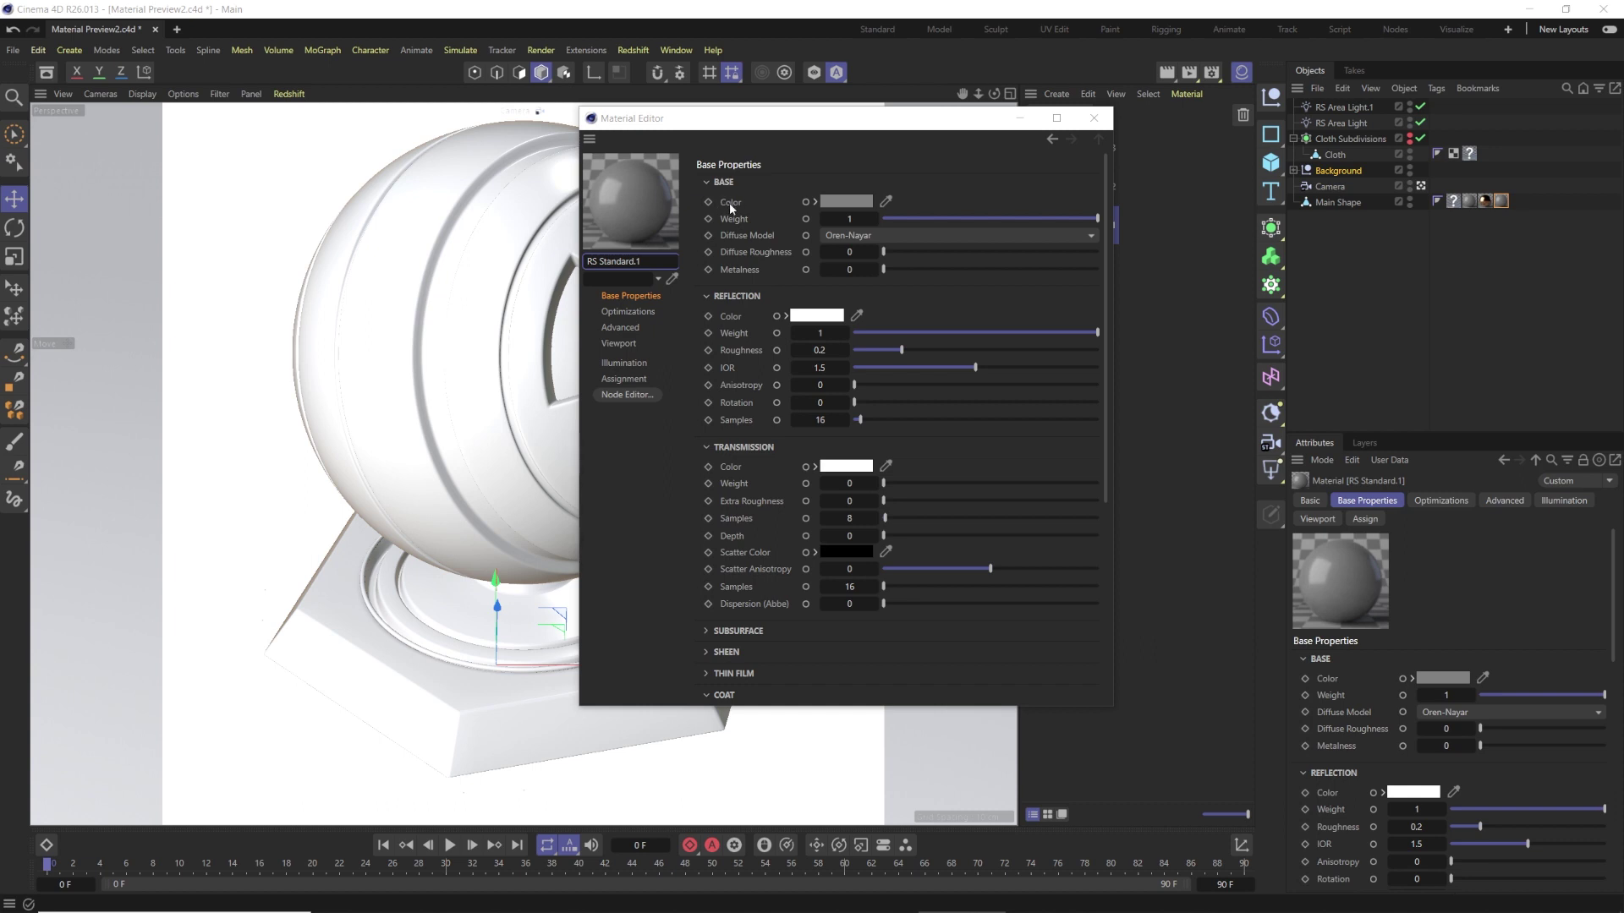
# - Connect a Maxon Noise node to the Base Color of the RS Standard.1 material
pyautogui.rightClick(805, 202)
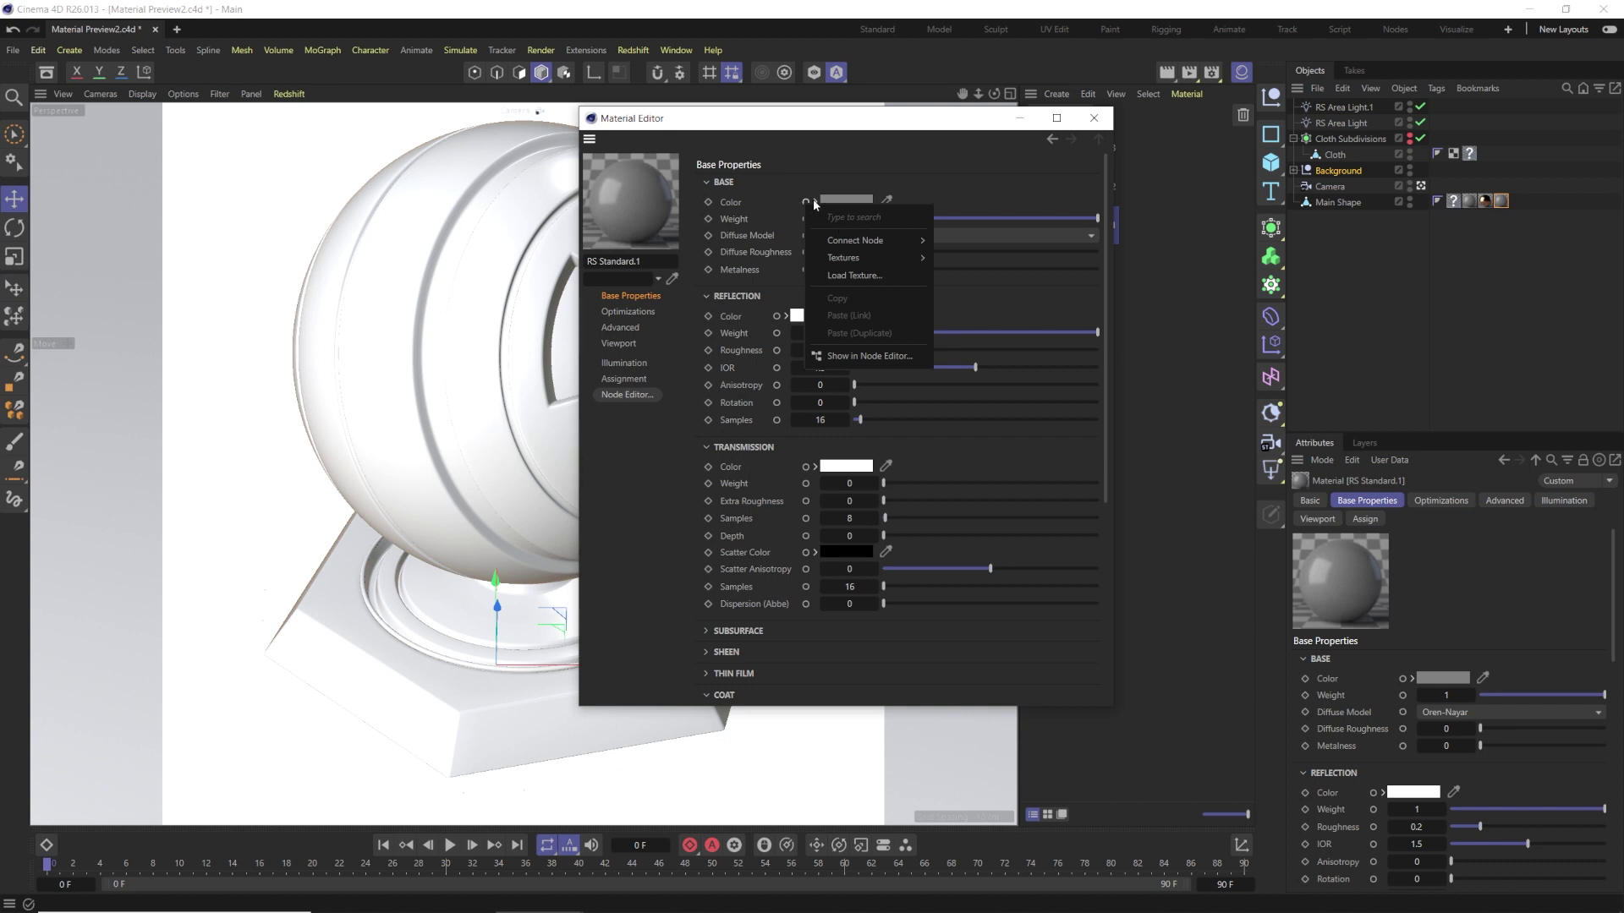
pyautogui.write('MAXON NOI')
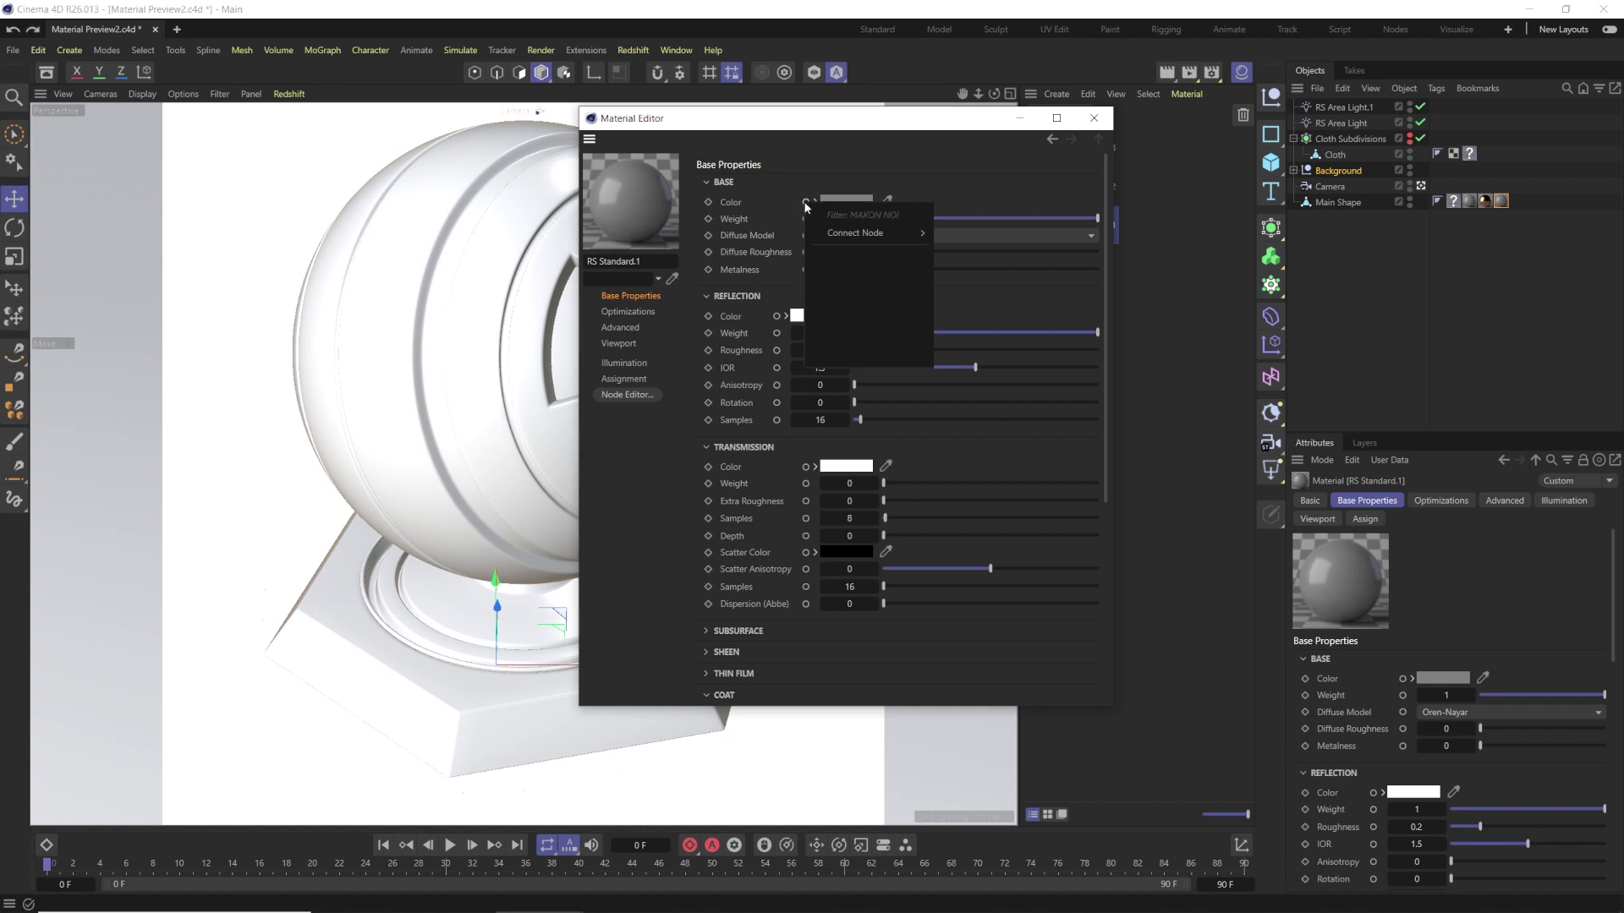
pyautogui.moveTo(871, 233)
pyautogui.moveTo(952, 235)
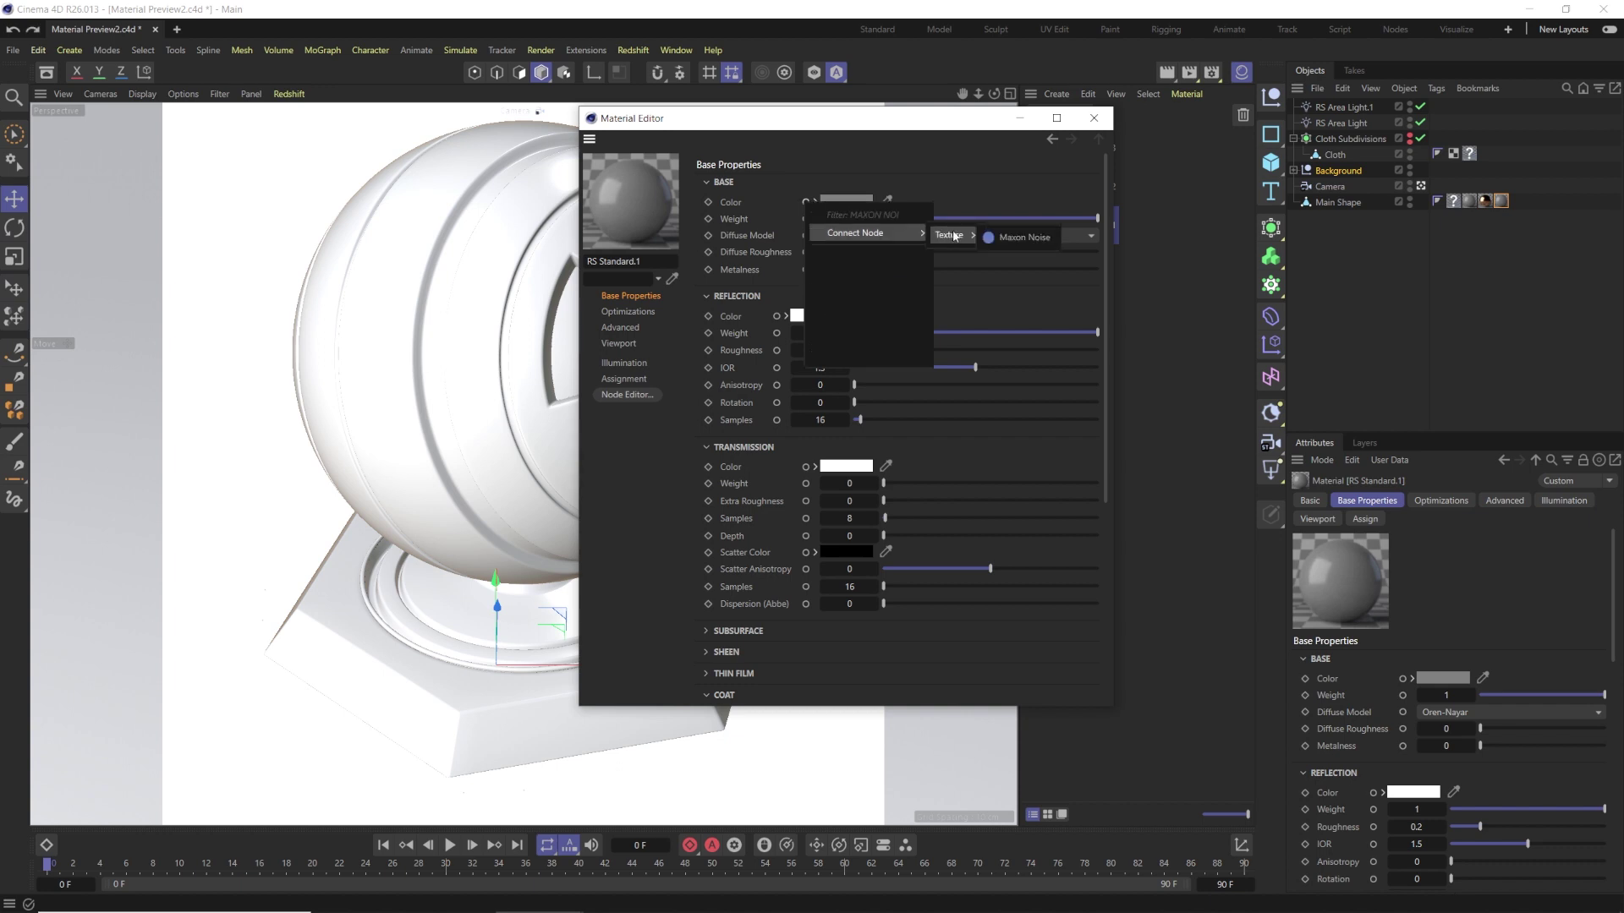
pyautogui.click(1005, 240)
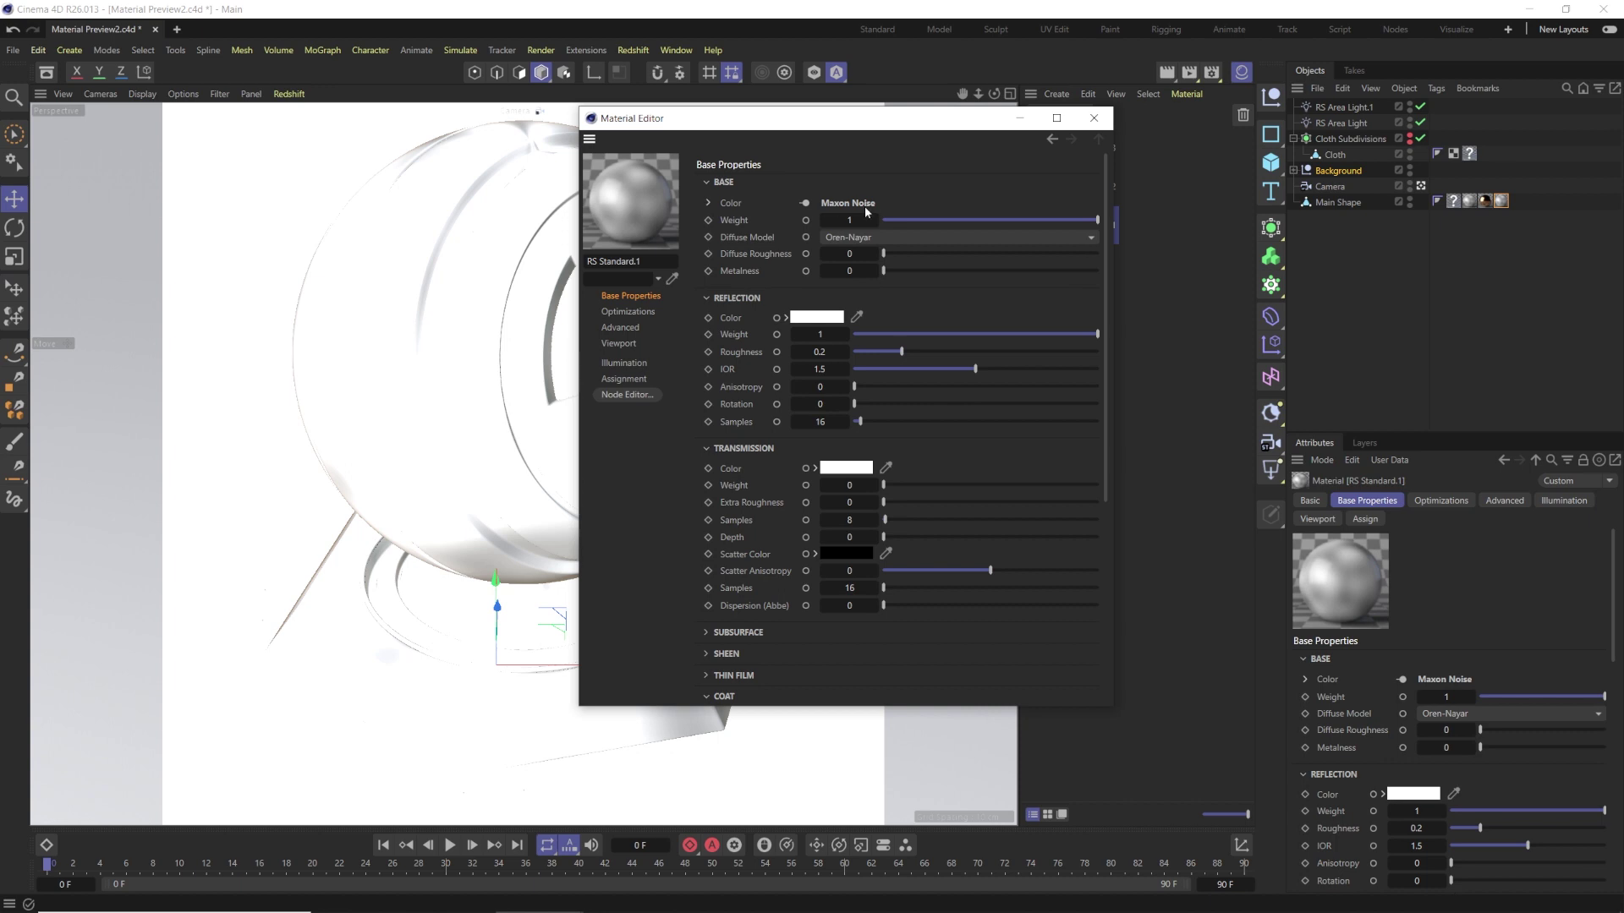
# - Inspect the connected Maxon Noise's inputs, both inline and on its own page, and return to the material's base properties
pyautogui.click(708, 203)
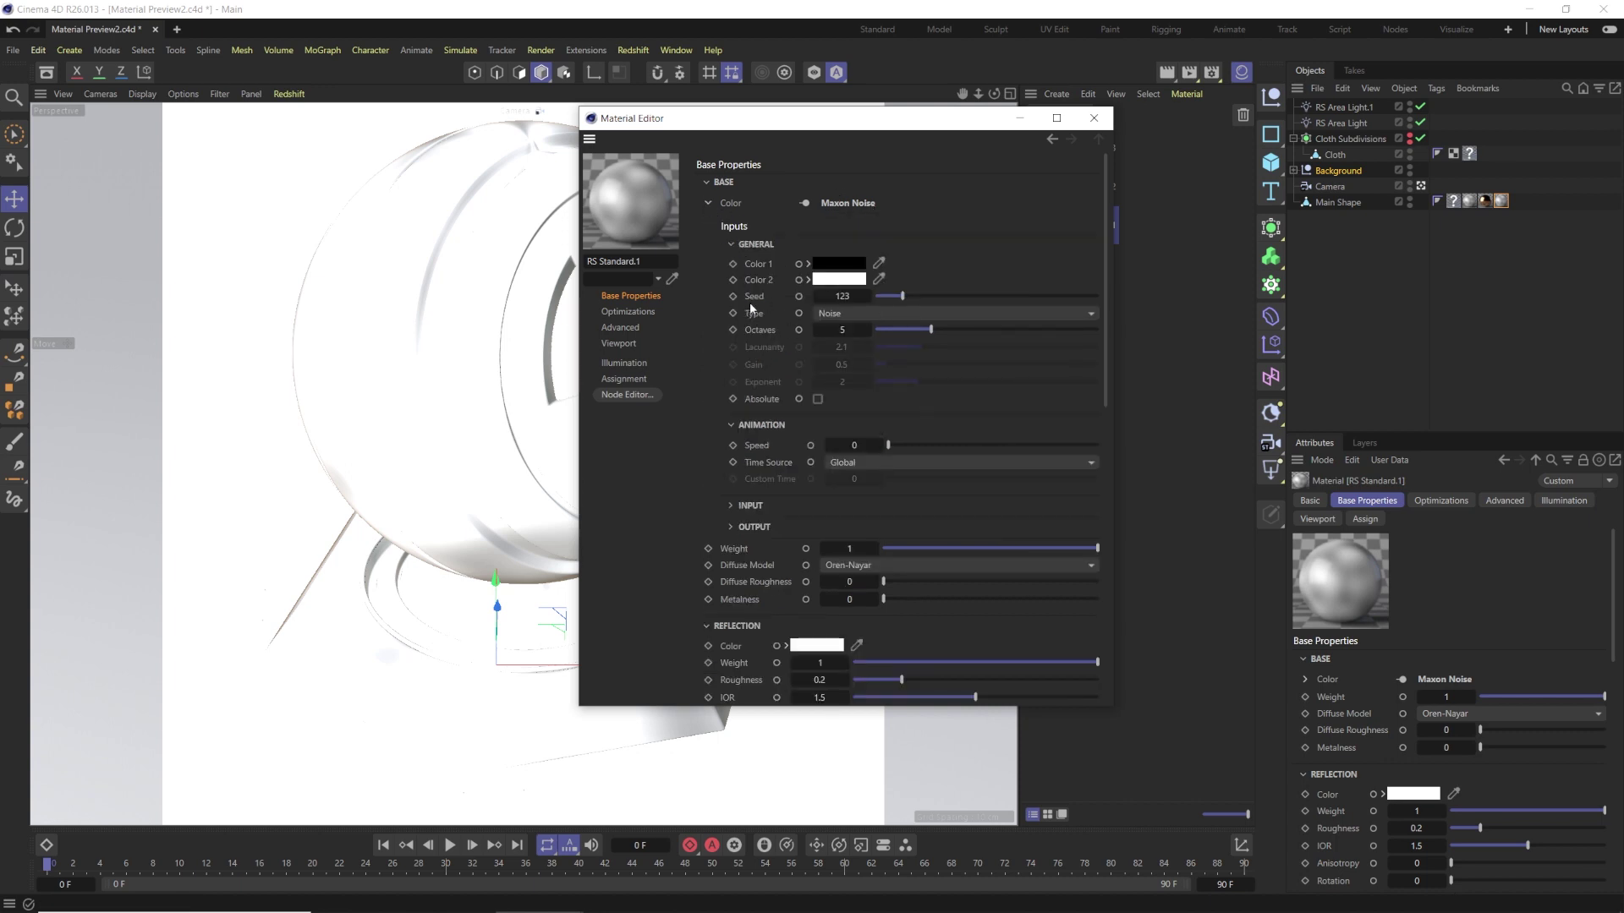
pyautogui.click(708, 203)
pyautogui.click(841, 203)
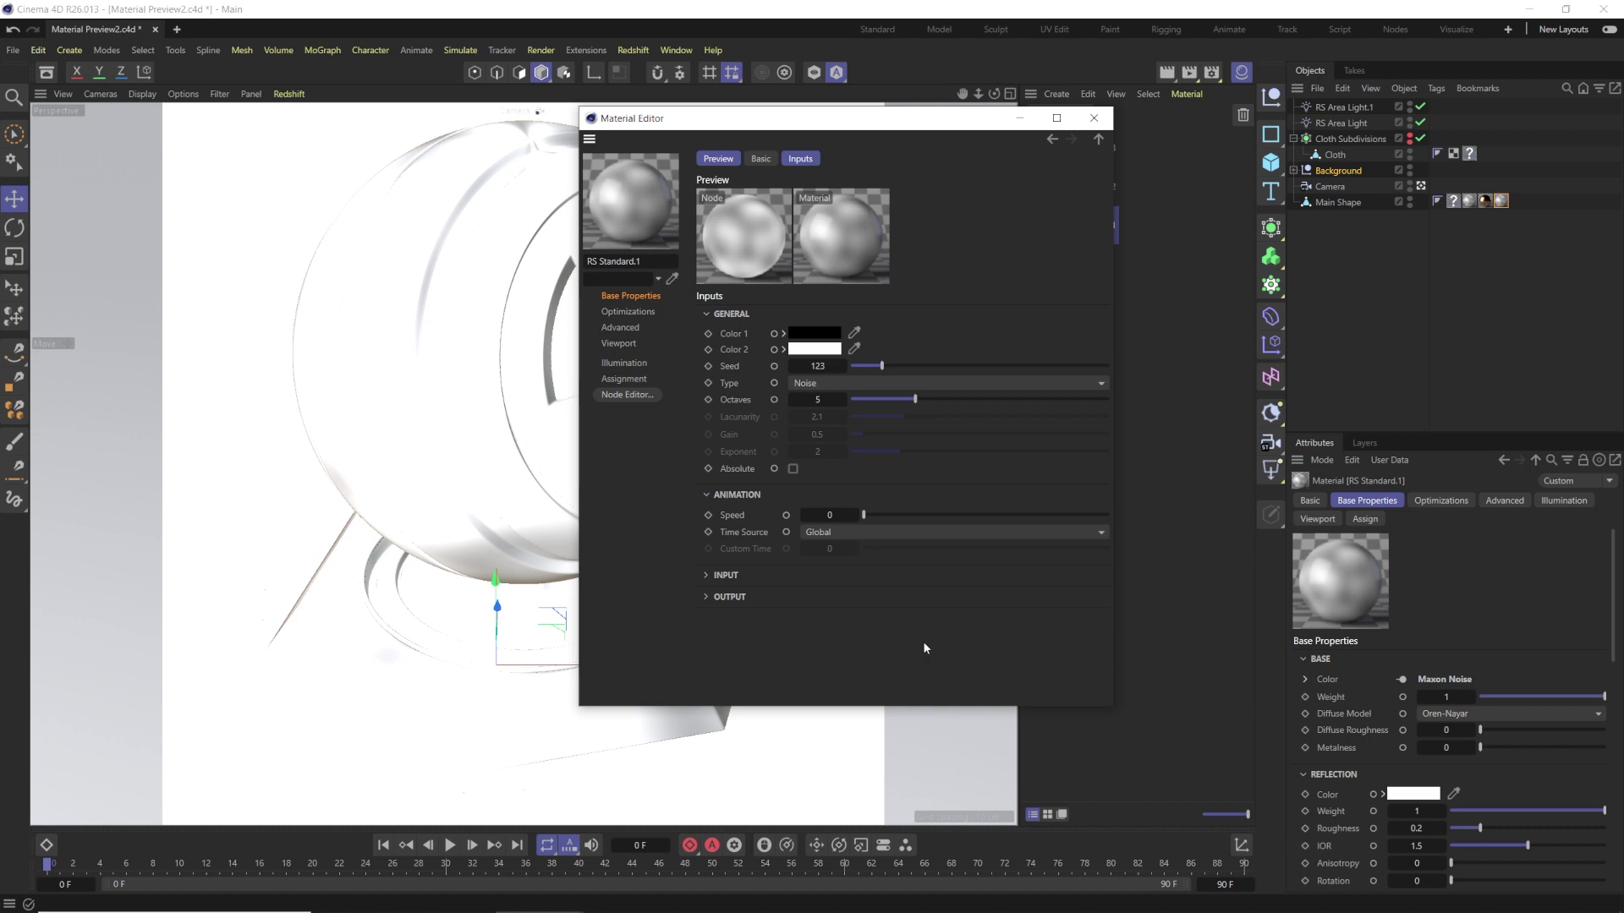
pyautogui.click(1098, 138)
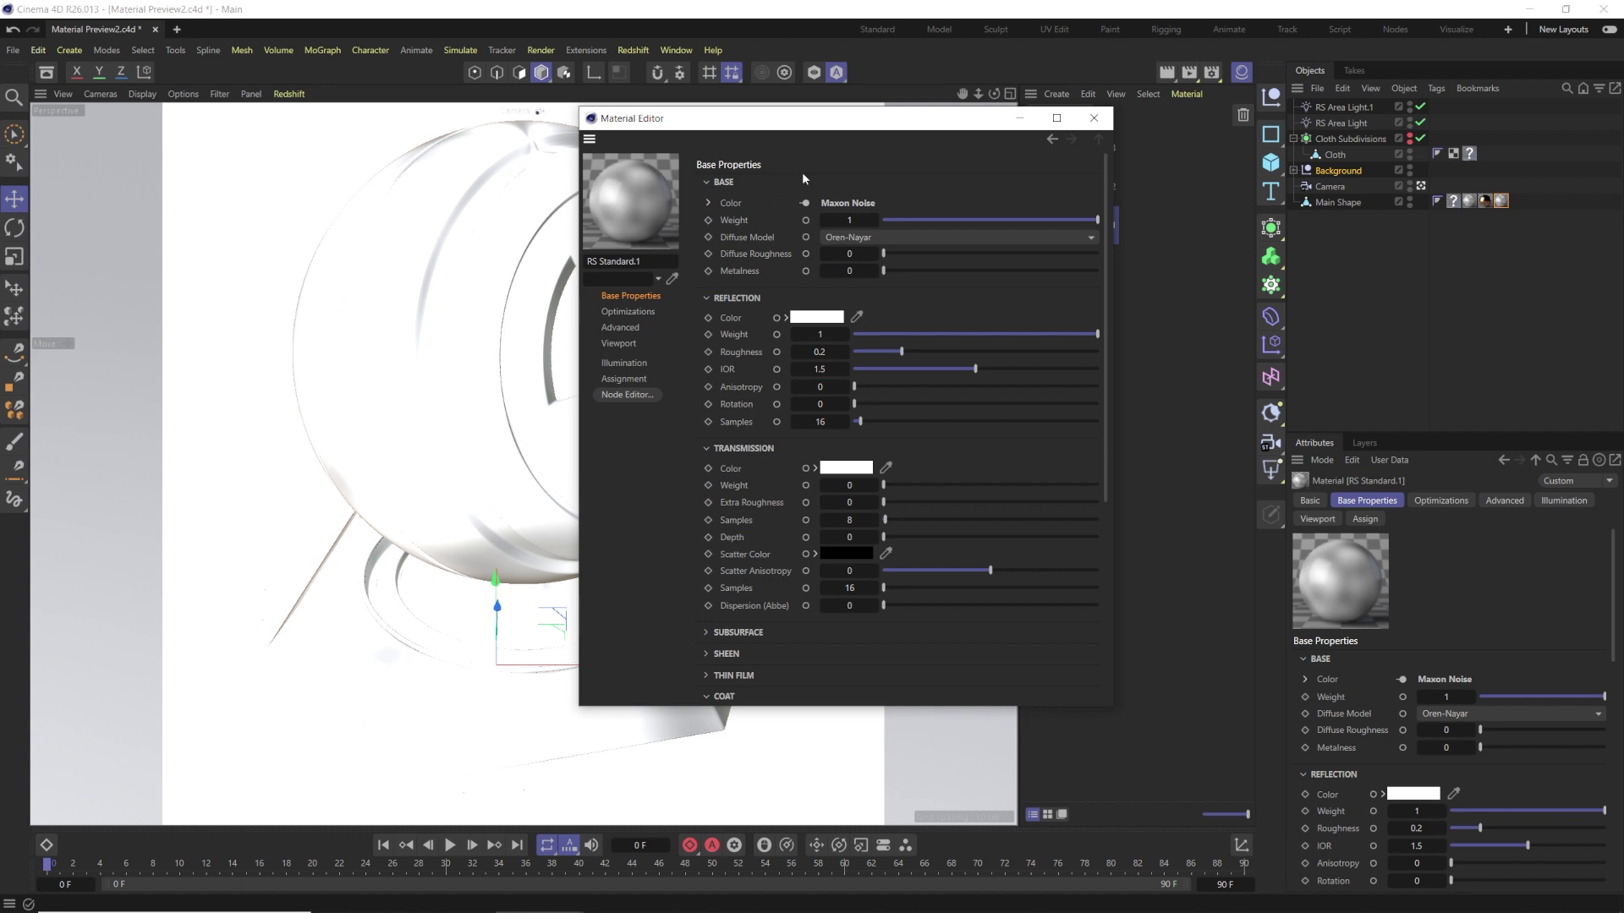
# - Rename the unconnected Maxon Noise node to "Maxon Noise 1" in the RS Standard.1 node graph
pyautogui.click(743, 205)
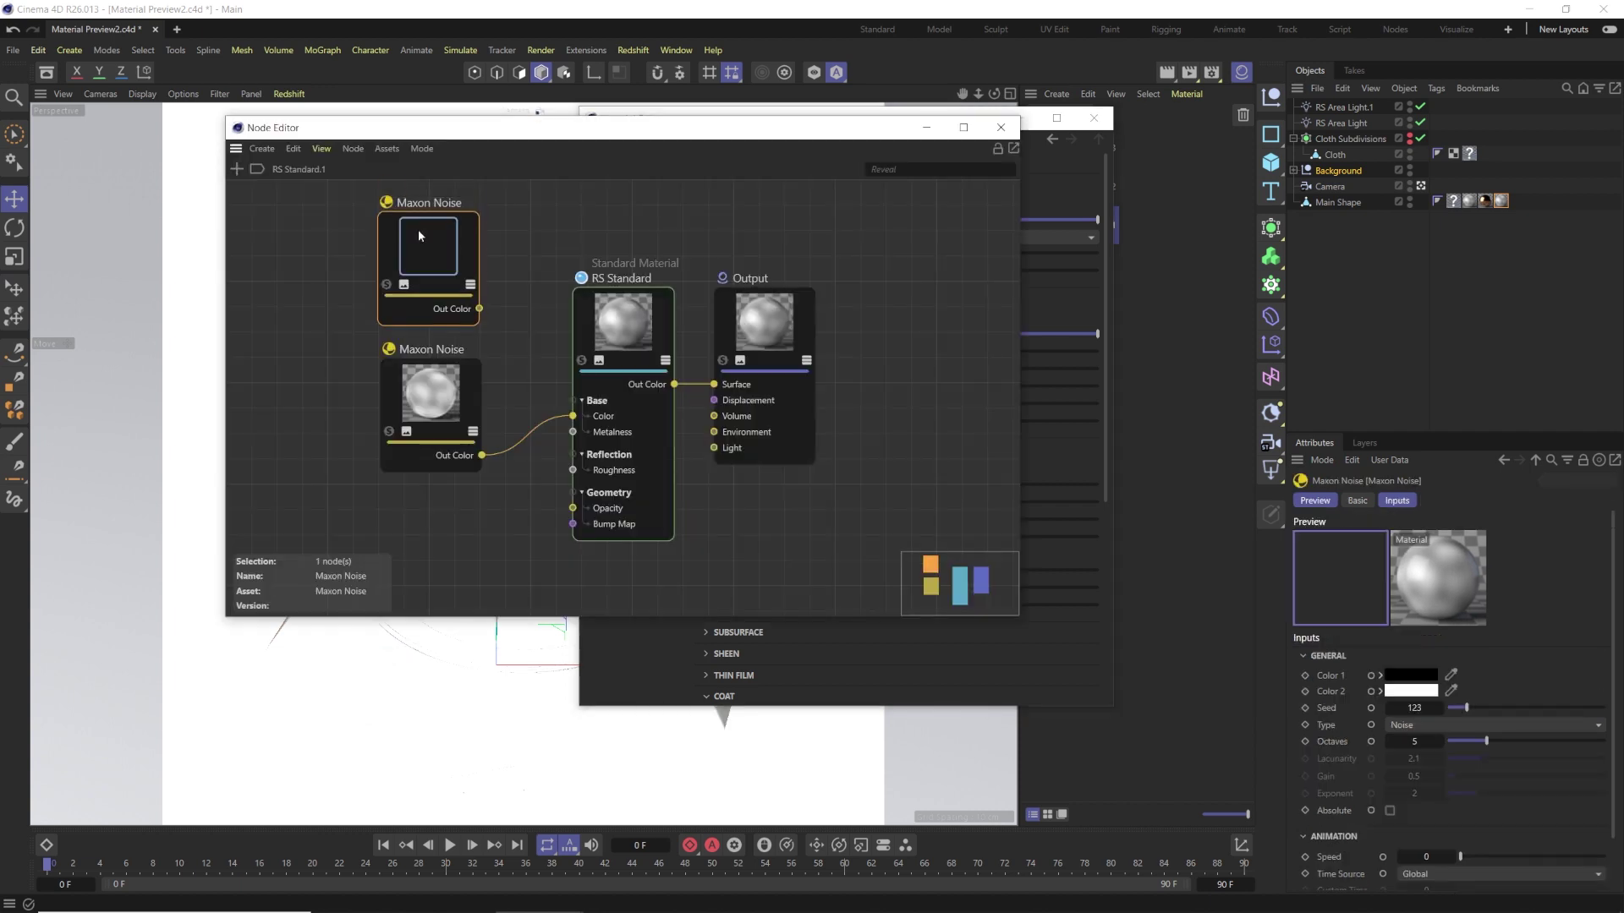
pyautogui.click(1357, 501)
pyautogui.click(1453, 539)
pyautogui.write('1')
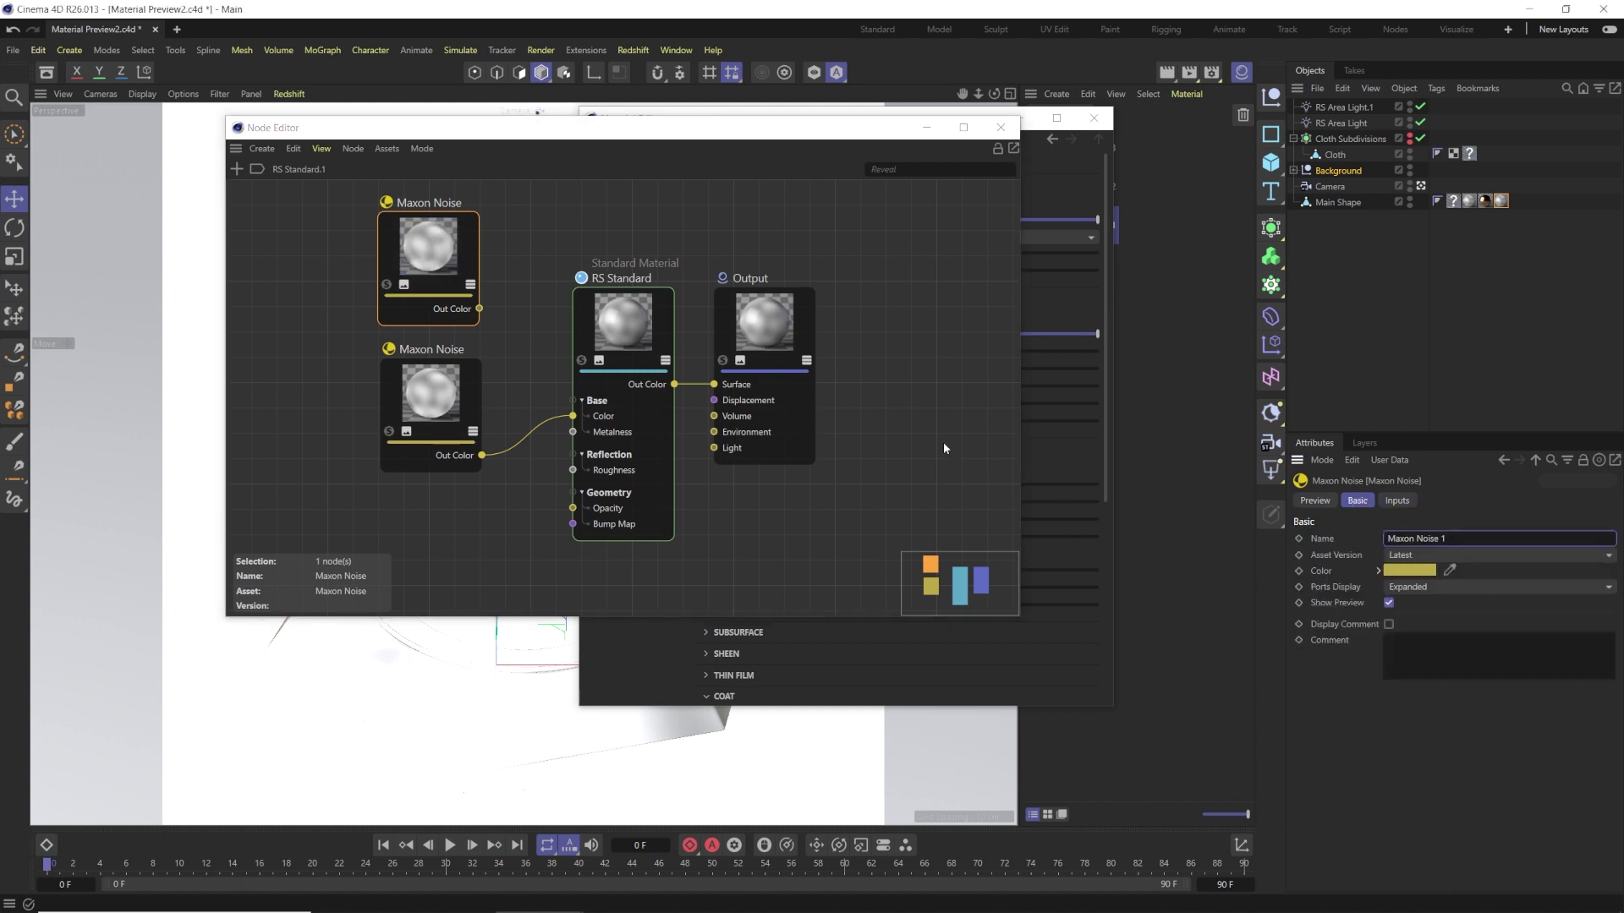
# - Delete the wire from the Maxon Noise node to the RS Standard Color input and close the Node Editor
pyautogui.click(942, 441)
pyautogui.click(533, 436)
pyautogui.press('Delete')
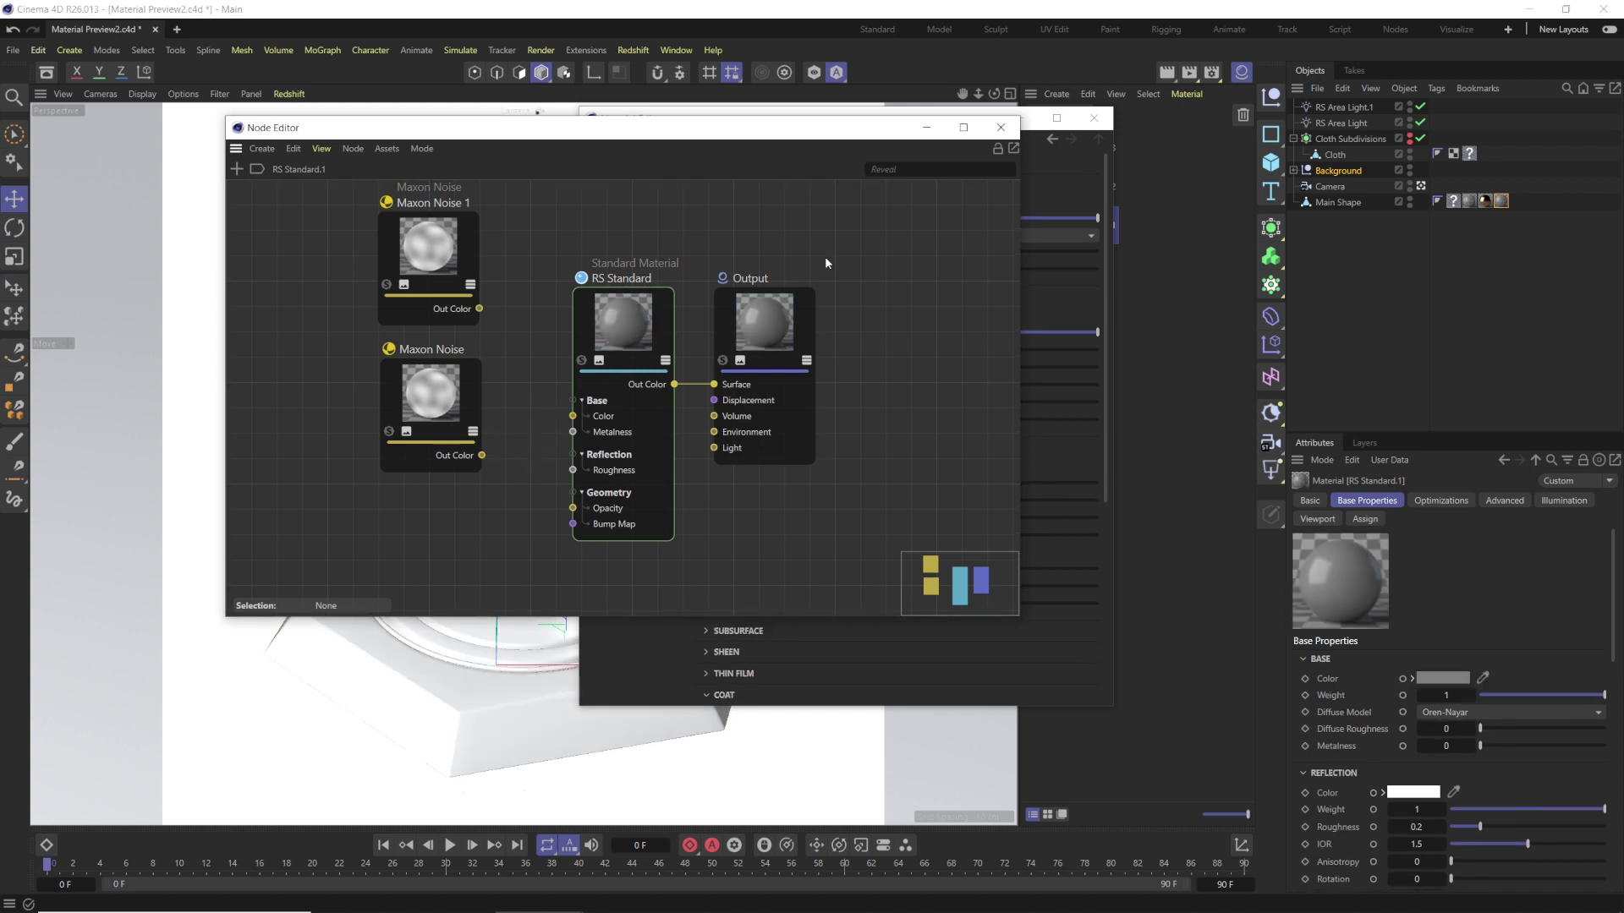
pyautogui.click(1000, 127)
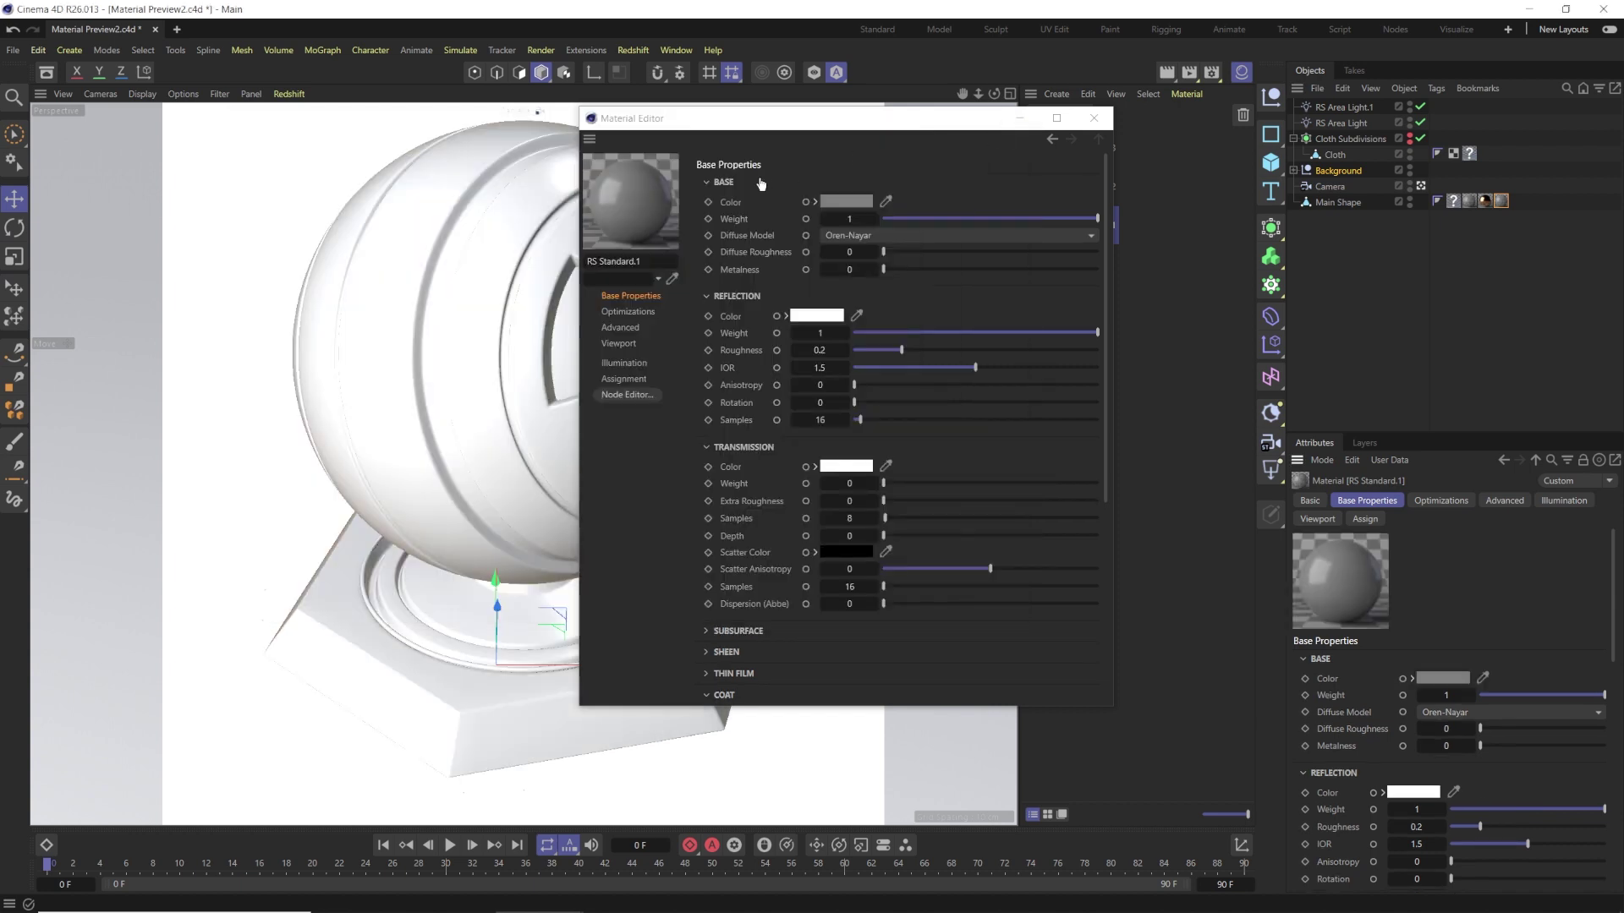
# - Connect the existing Maxon Noise node to the Base Color, filtering the available nodes by "maxon"
pyautogui.click(808, 204)
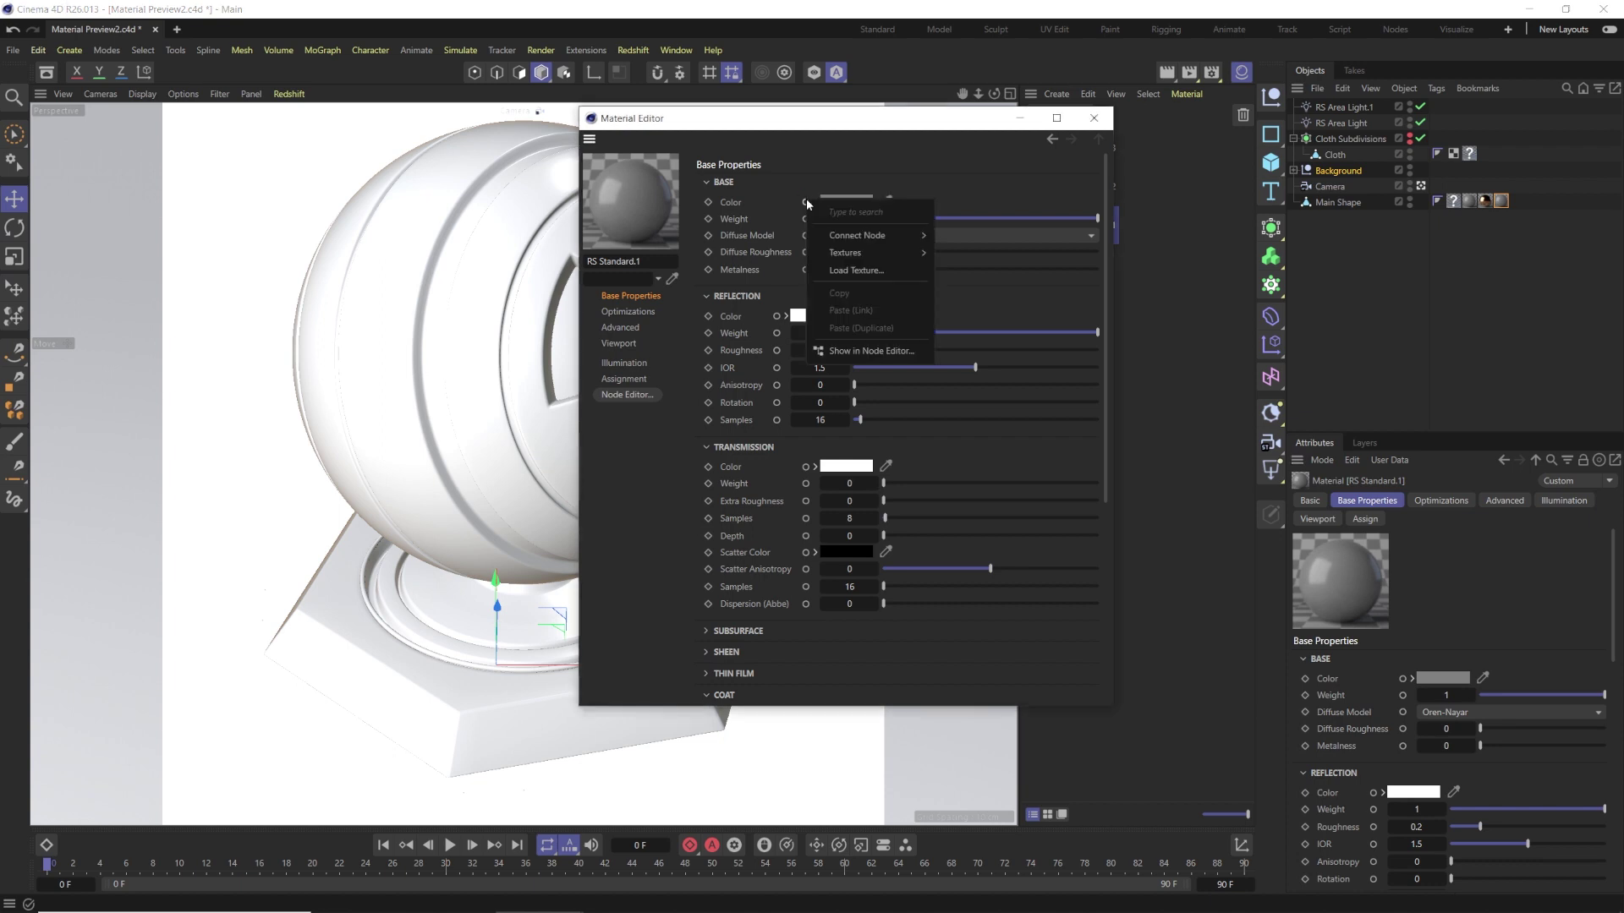
pyautogui.write('maxo')
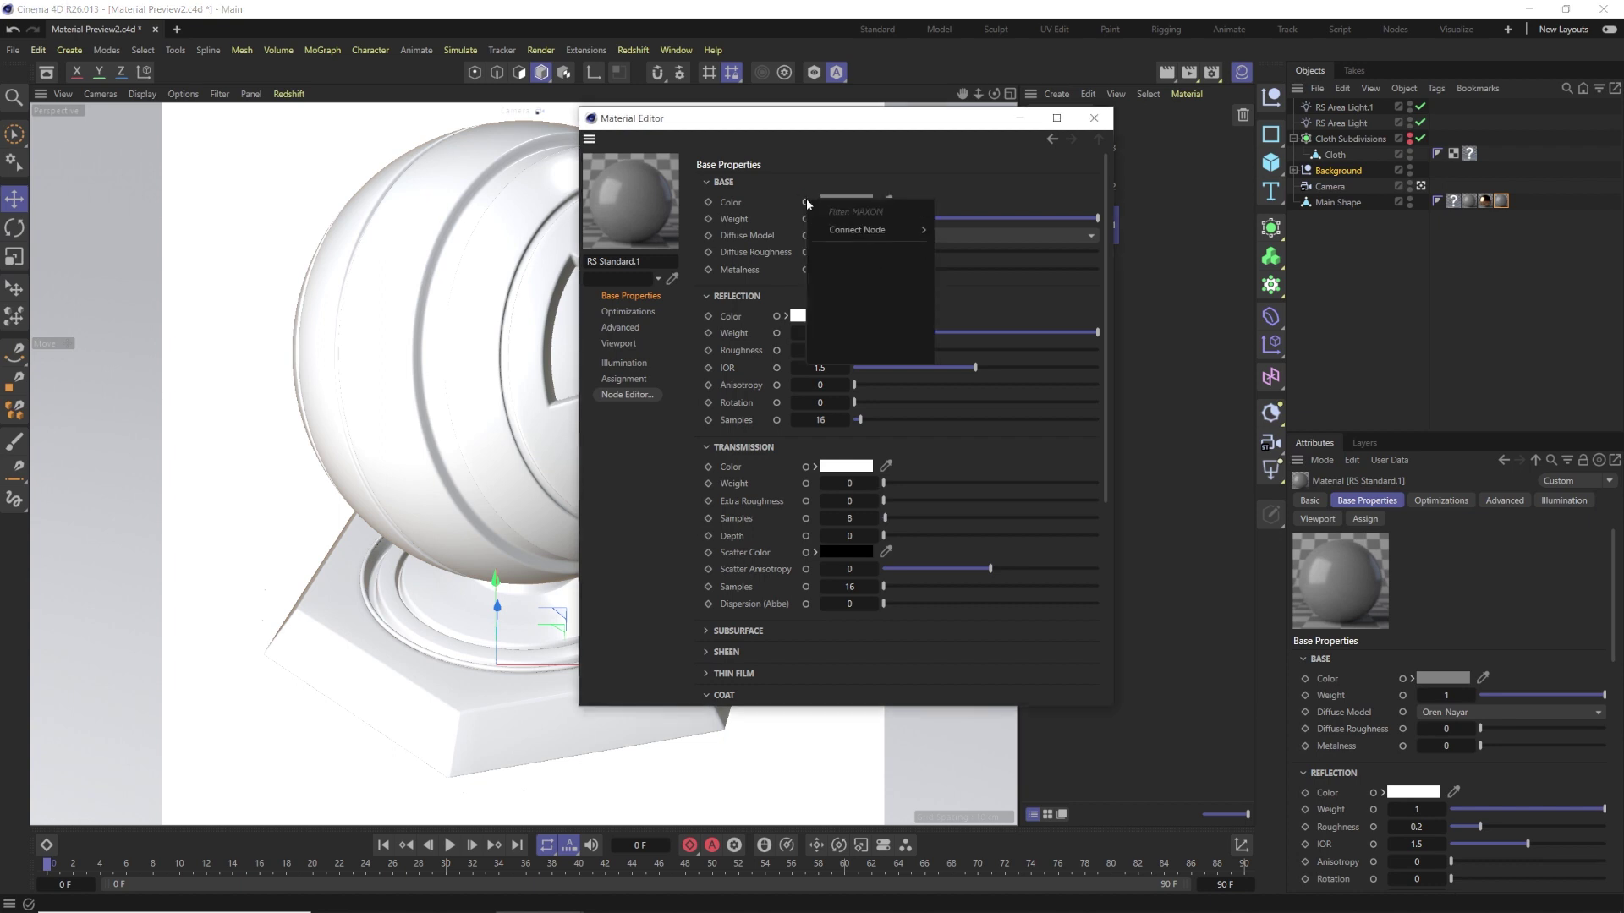
pyautogui.write('n')
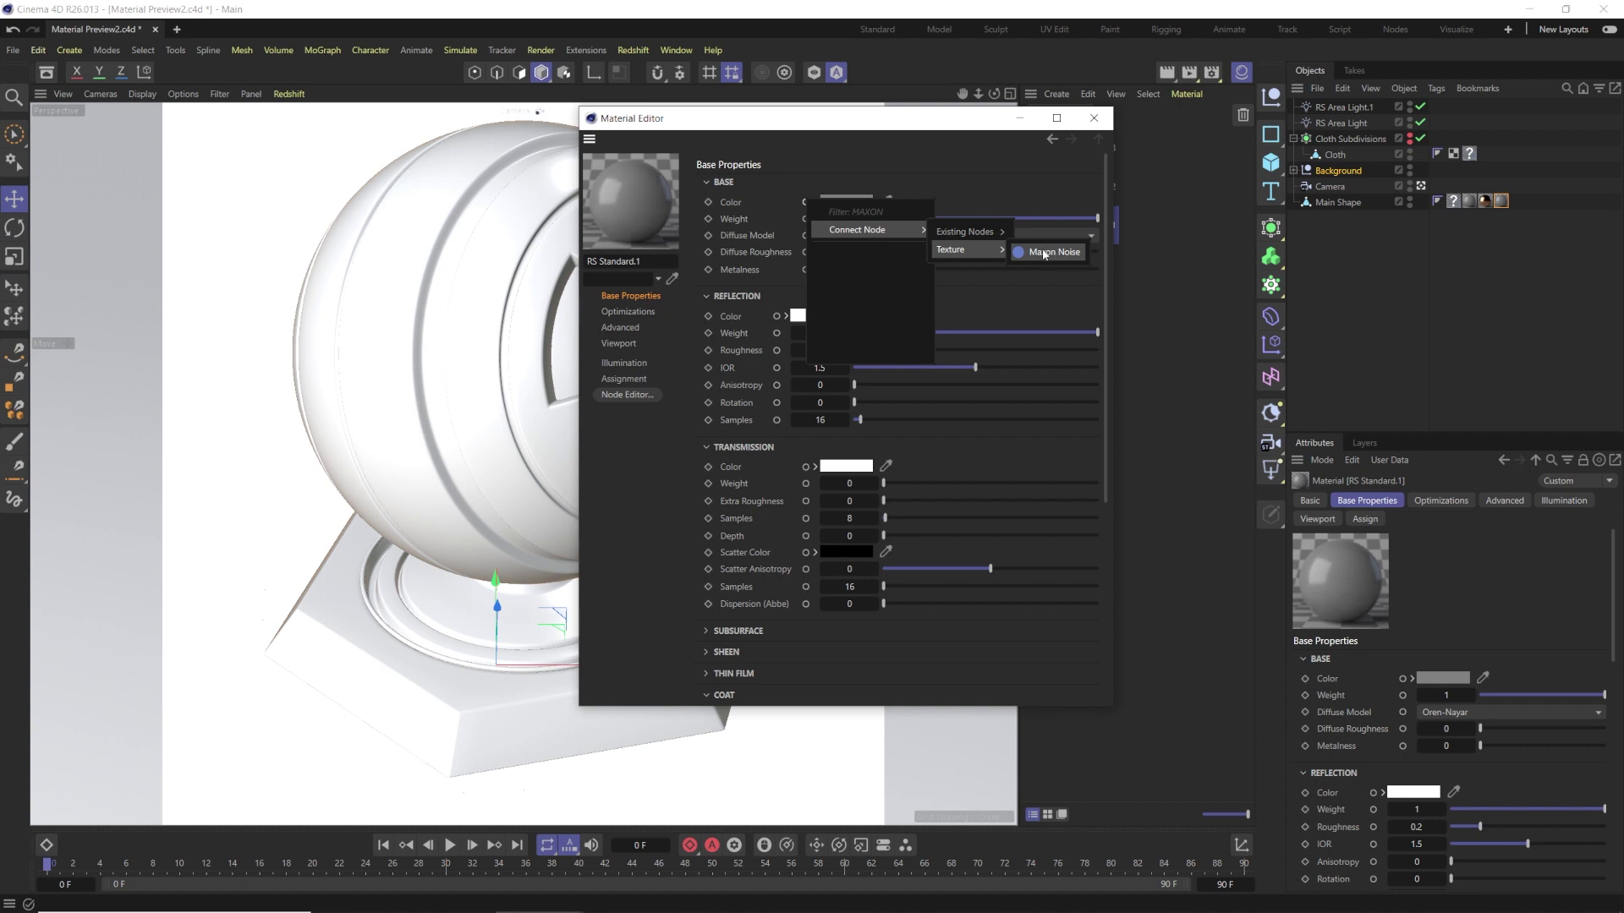
pyautogui.moveTo(993, 238)
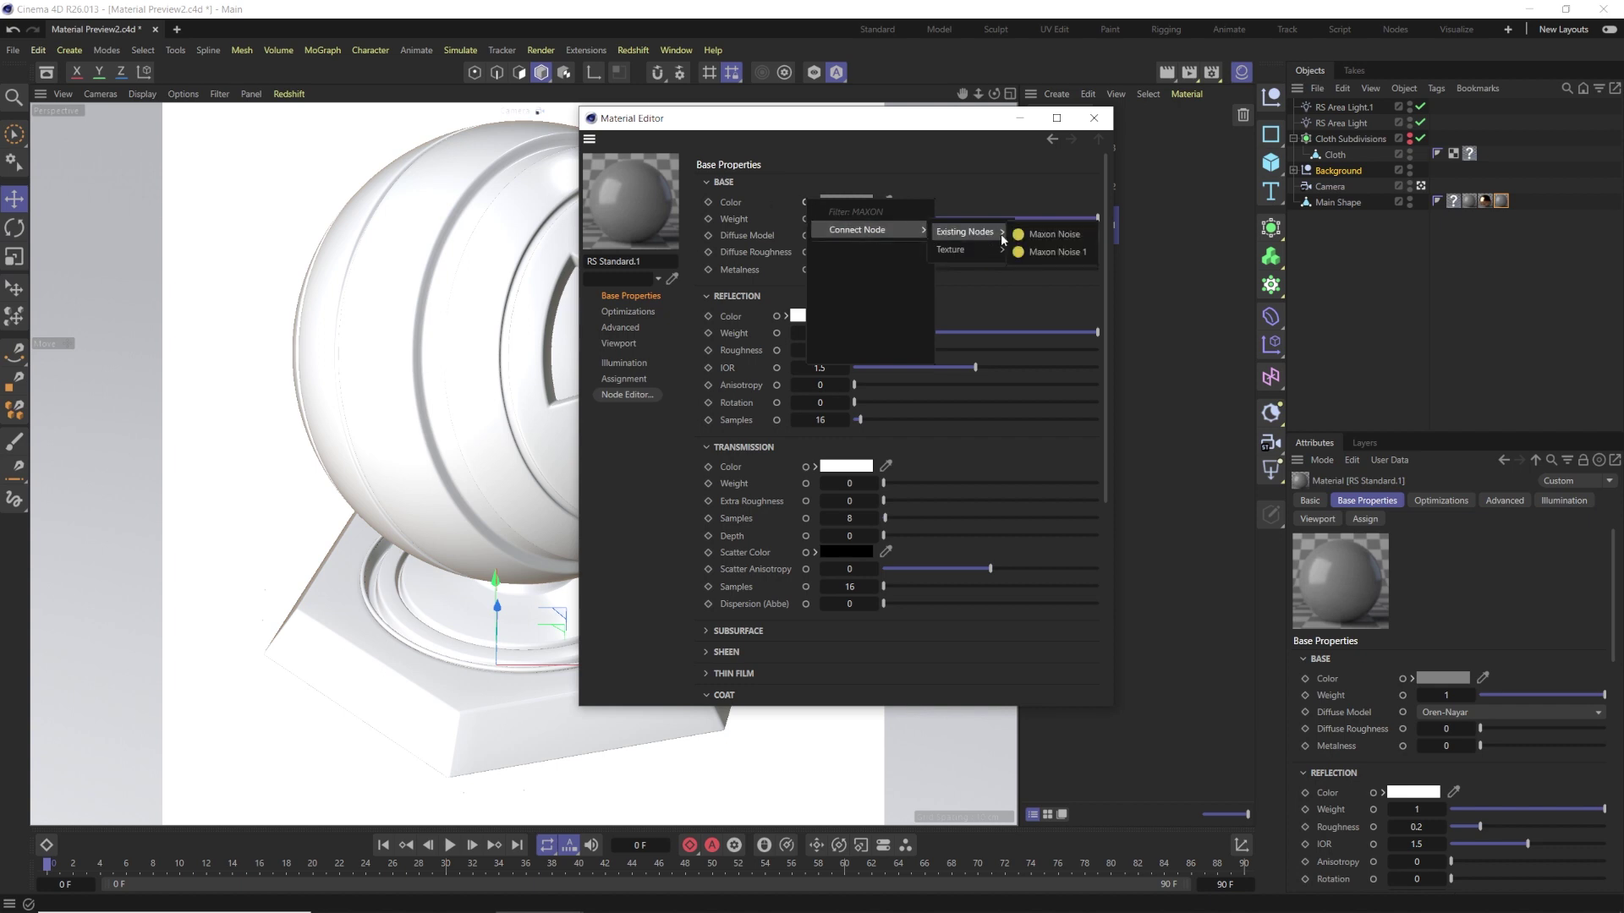
pyautogui.click(1053, 227)
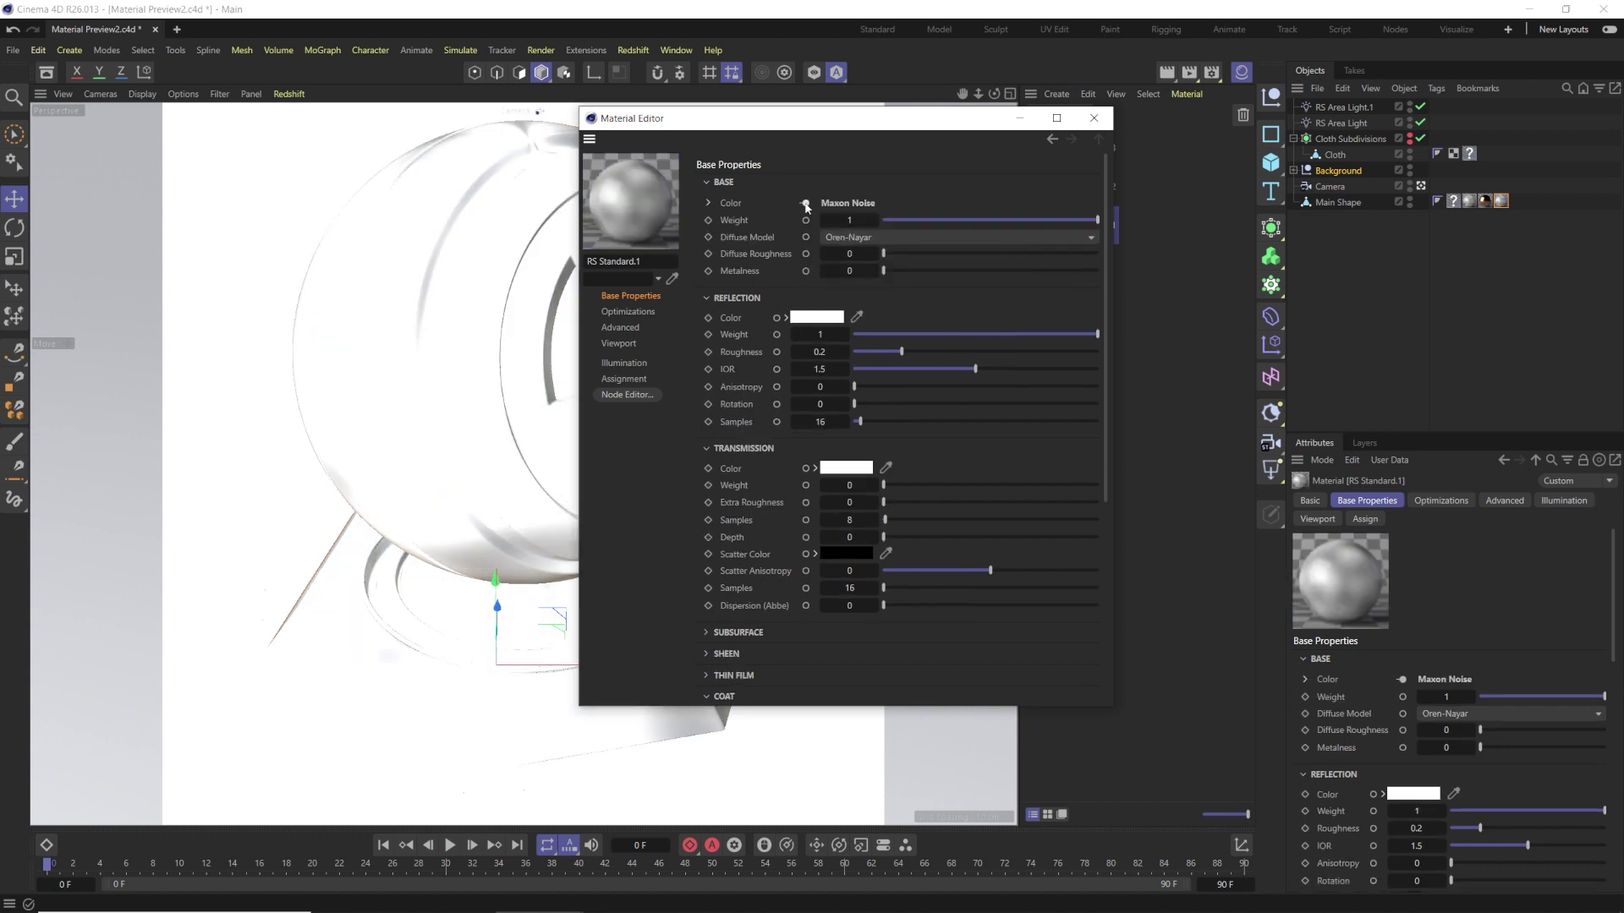
# - Replace the Base Color's connected node with the existing Maxon Noise 1 node, filtering by "maxon noise"
pyautogui.rightClick(806, 206)
pyautogui.write('M')
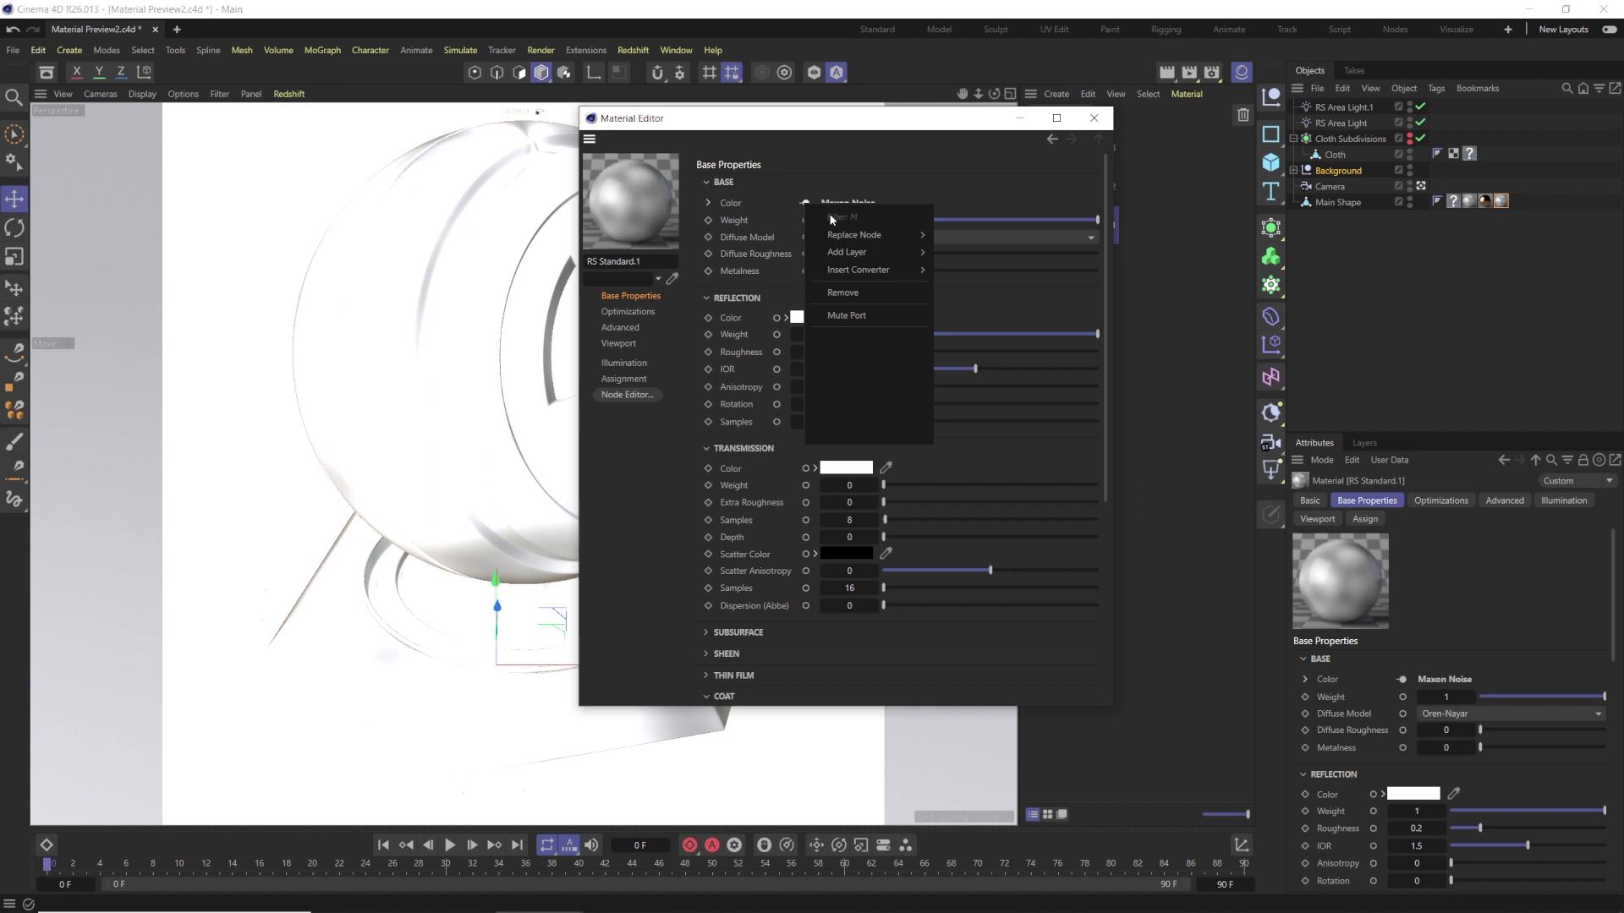
pyautogui.write('AXON NOISE')
pyautogui.moveTo(859, 243)
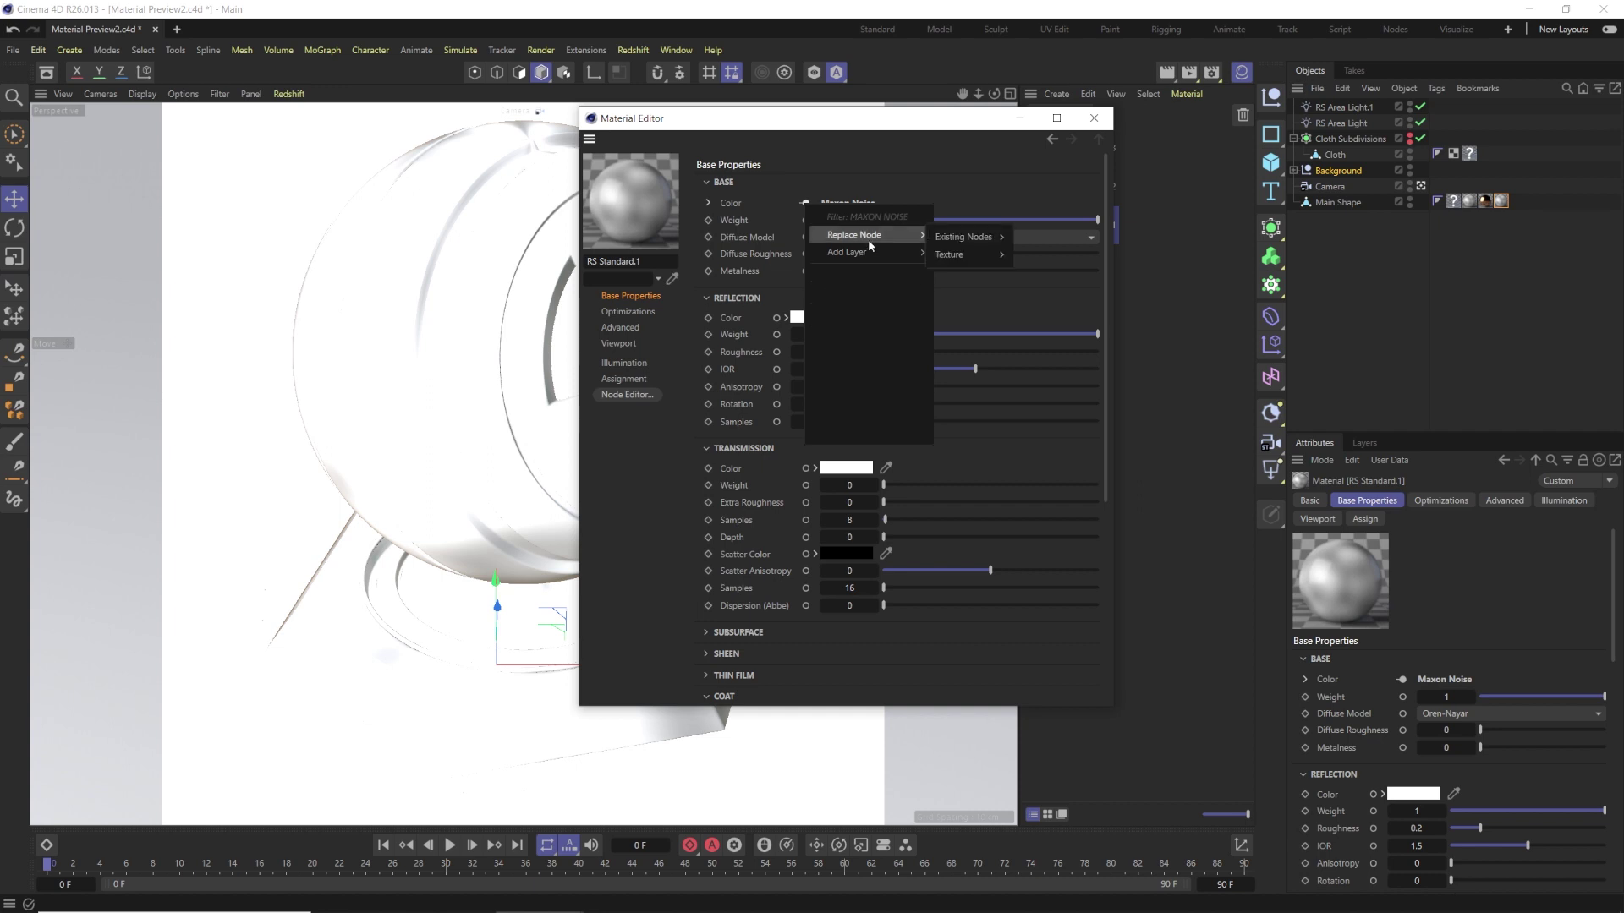
pyautogui.moveTo(972, 238)
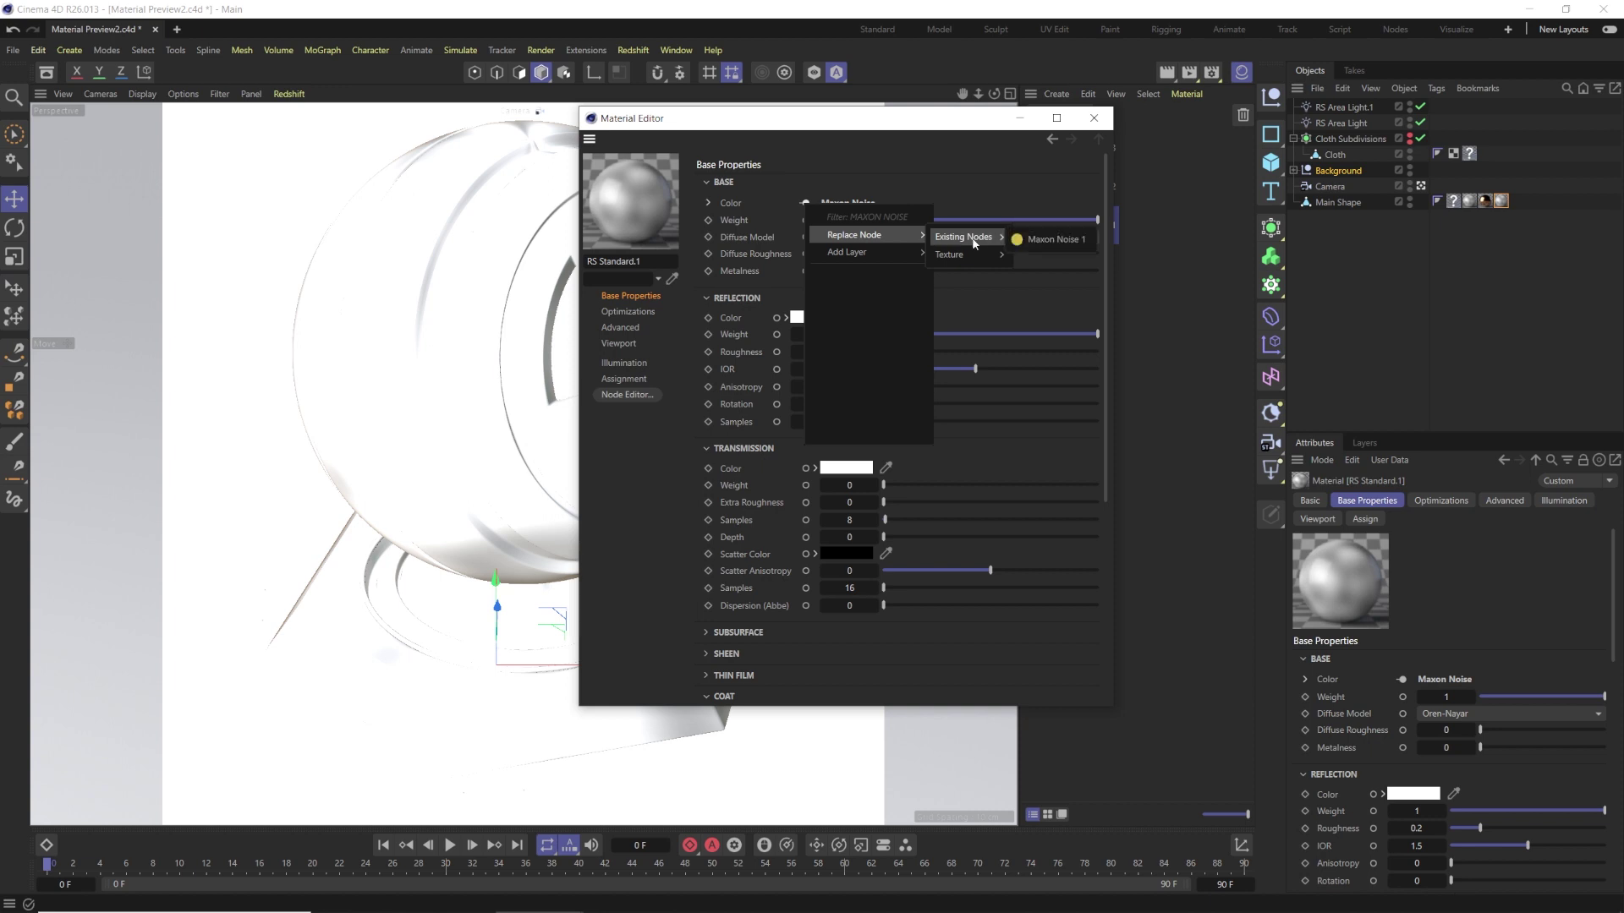
pyautogui.click(1041, 243)
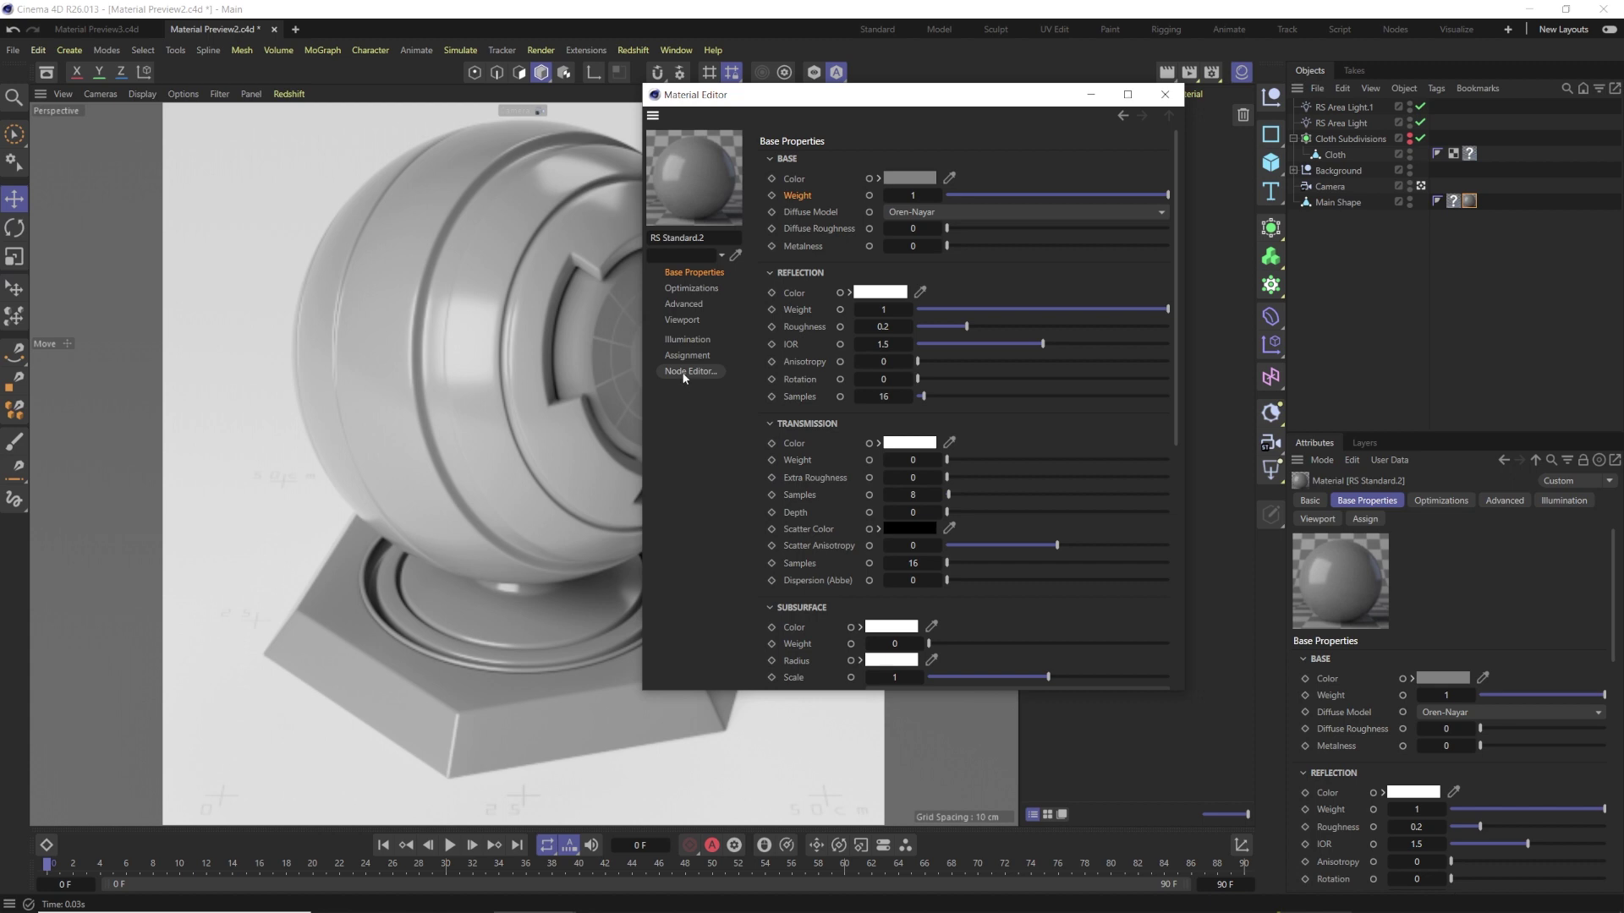
# - Show the Base Color port of RS Standard.2 in the Node Editor and place that window beside the Material Editor
pyautogui.click(871, 182)
pyautogui.moveTo(854, 12); pyautogui.dragTo(365, 100)
pyautogui.moveTo(876, 100); pyautogui.dragTo(978, 77)
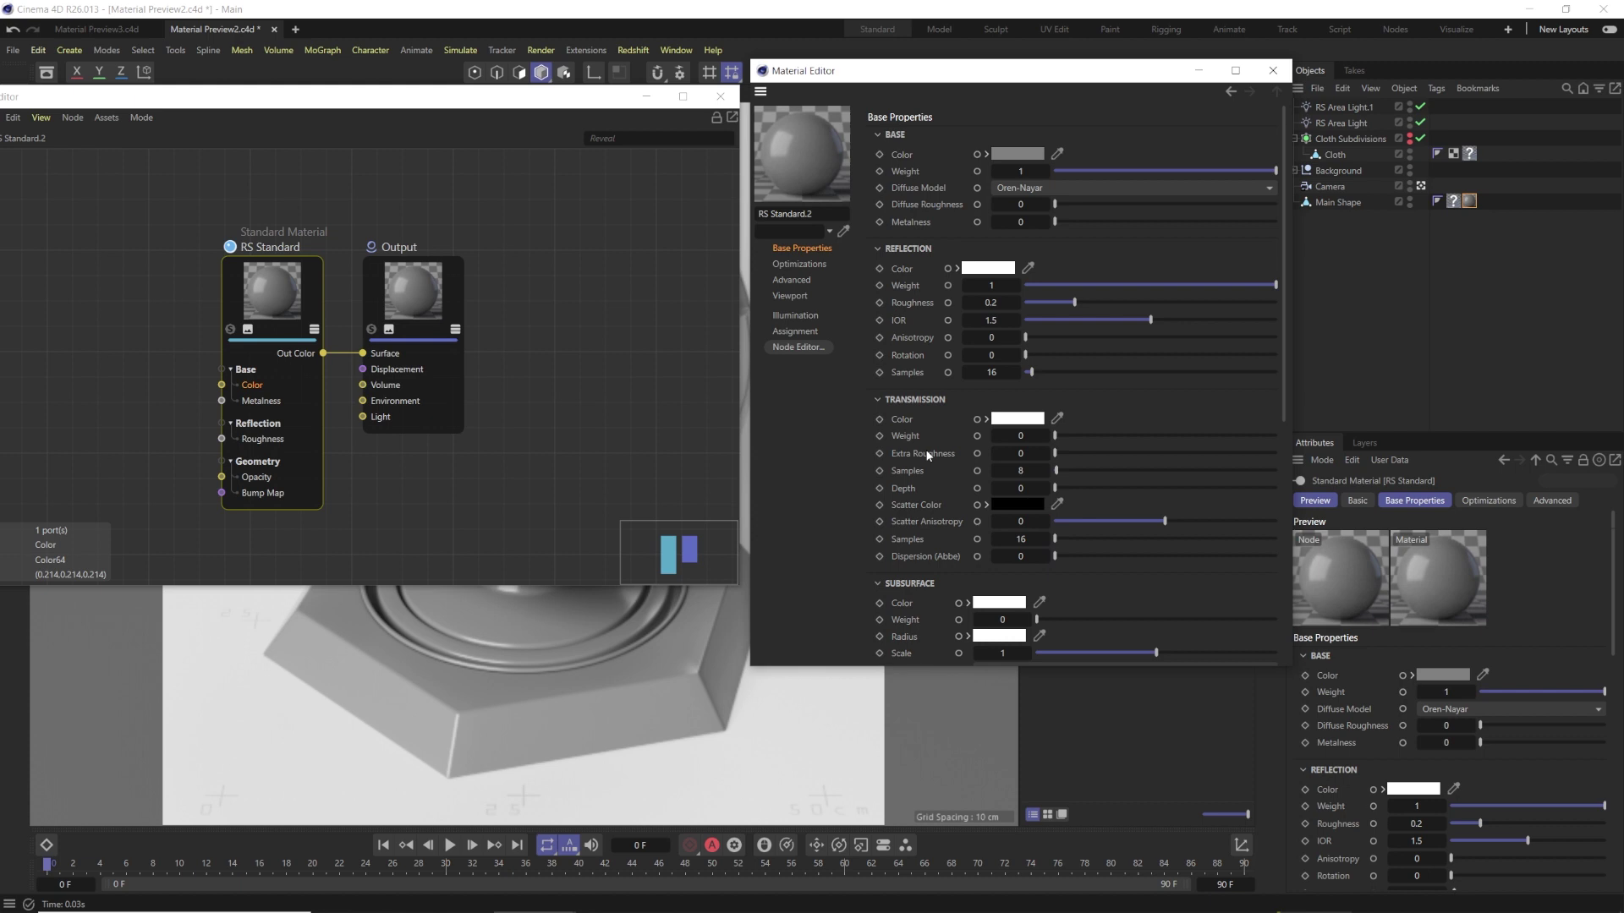
pyautogui.scroll(-3, 928, 455)
pyautogui.scroll(3, 935, 279)
pyautogui.moveTo(451, 101); pyautogui.dragTo(640, 67)
pyautogui.moveTo(1019, 80); pyautogui.dragTo(1288, 61)
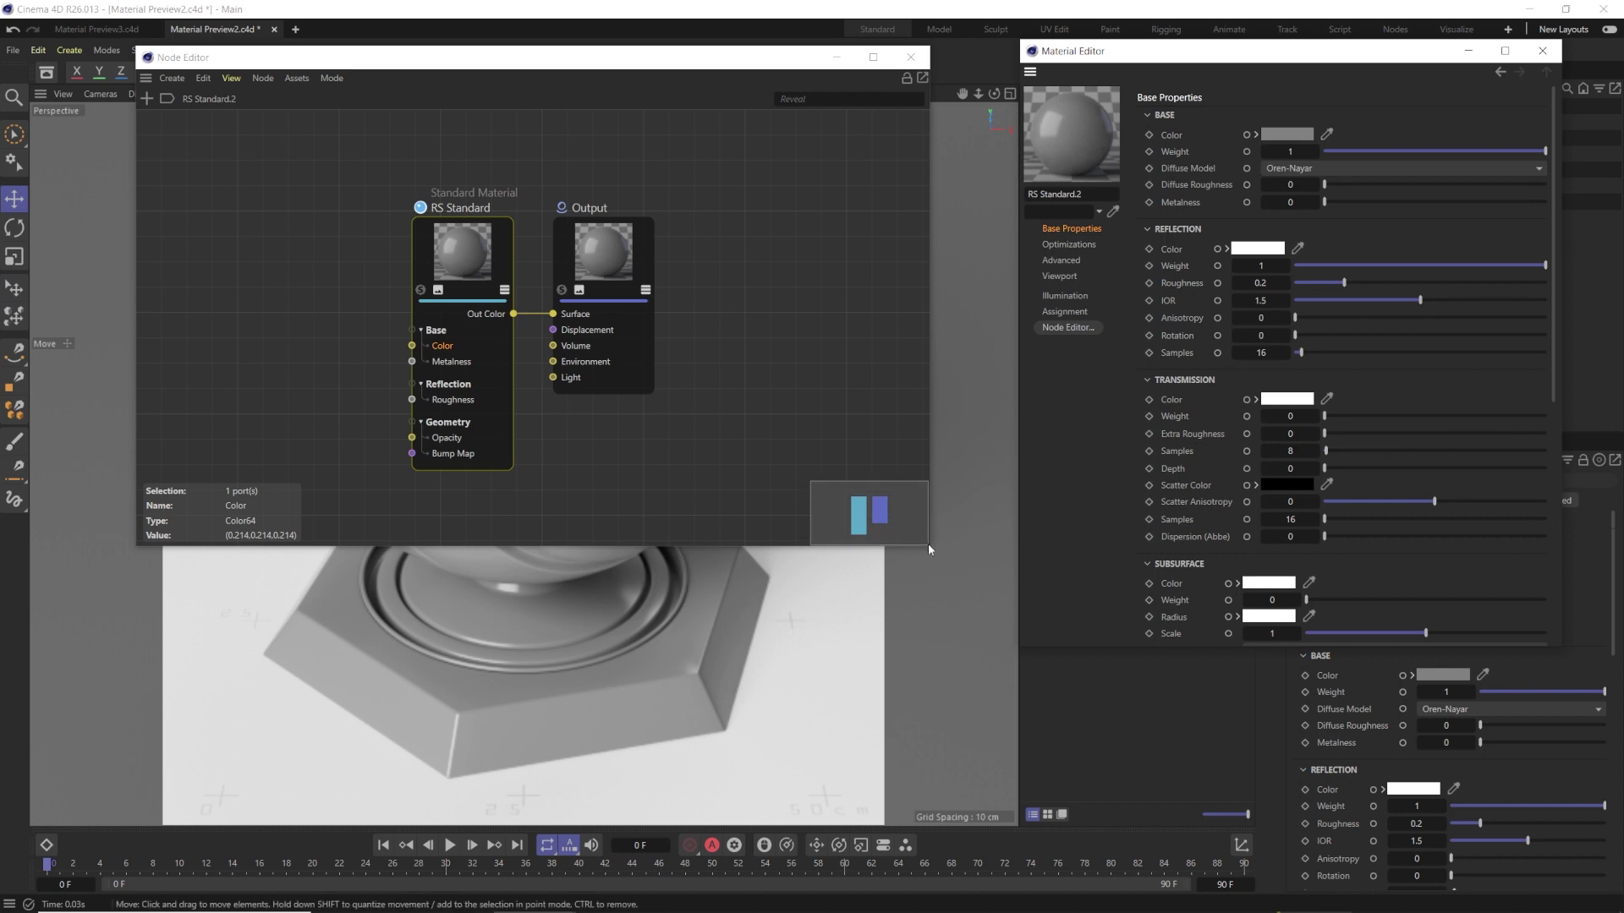
# - Enlarge the Node Editor window and align it with the Material Editor
pyautogui.moveTo(928, 545); pyautogui.dragTo(1001, 684)
pyautogui.moveTo(667, 60)
pyautogui.mouseDown()
pyautogui.moveTo(626, 52)
pyautogui.moveTo(664, 85)
pyautogui.mouseUp()
pyautogui.moveTo(1178, 59)
pyautogui.mouseDown()
pyautogui.moveTo(1163, 50)
pyautogui.moveTo(1169, 66)
pyautogui.mouseUp()
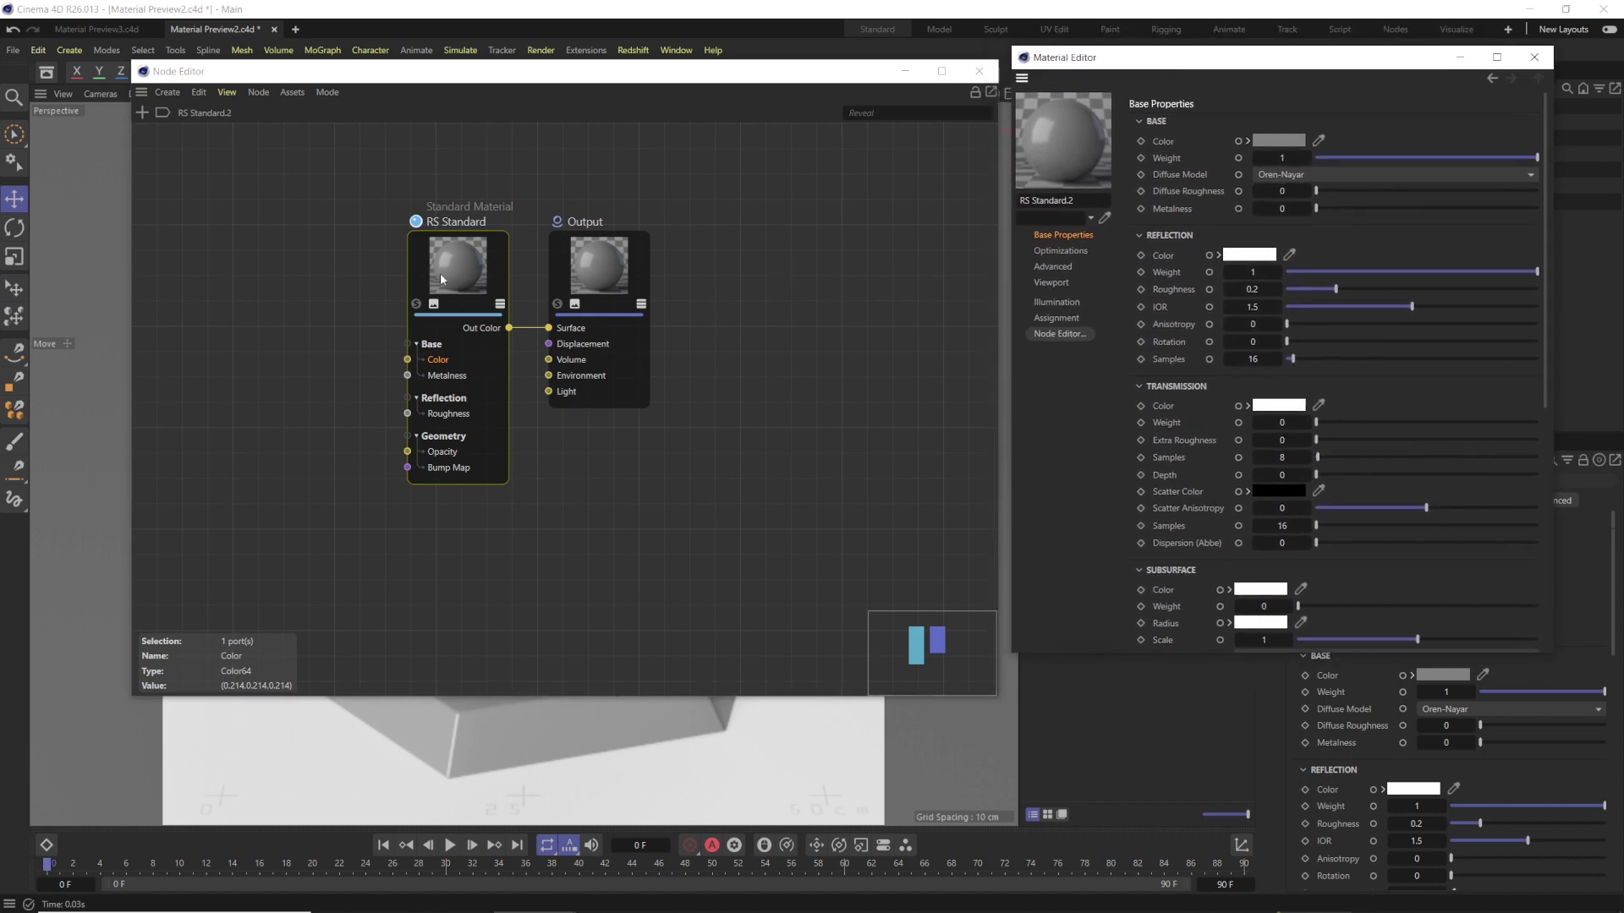
# - Move the RS Standard and Output nodes further apart in the RS Standard.2 graph
pyautogui.moveTo(432, 304); pyautogui.dragTo(380, 298)
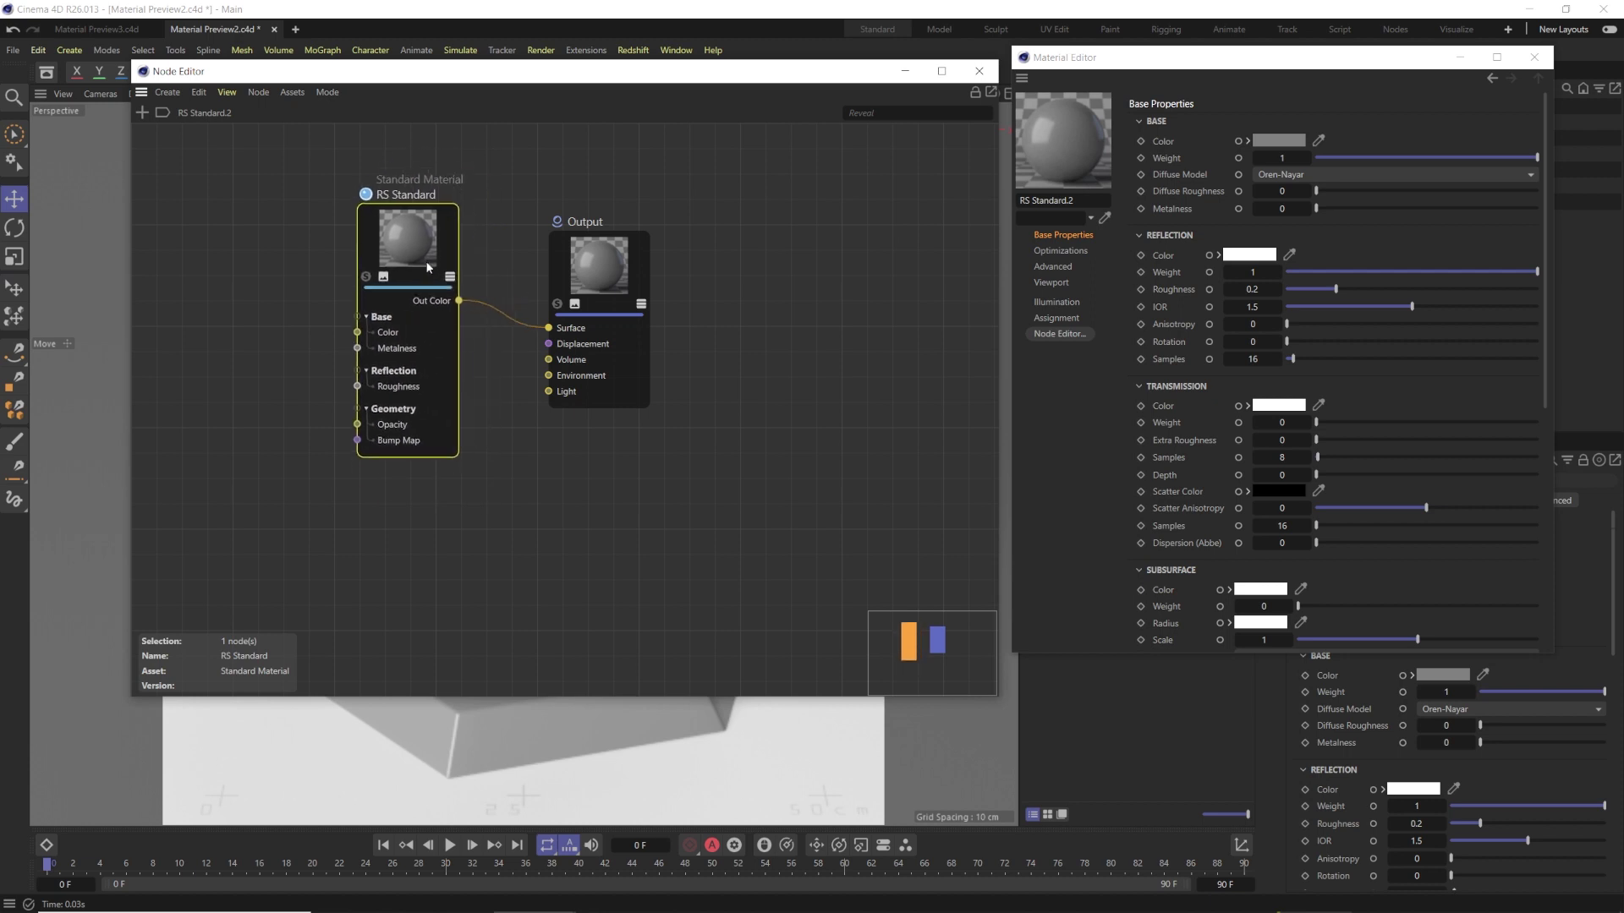
pyautogui.click(578, 275)
pyautogui.moveTo(579, 275); pyautogui.dragTo(607, 263)
pyautogui.moveTo(439, 262)
pyautogui.mouseDown()
pyautogui.moveTo(502, 243)
pyautogui.moveTo(431, 252)
pyautogui.mouseUp()
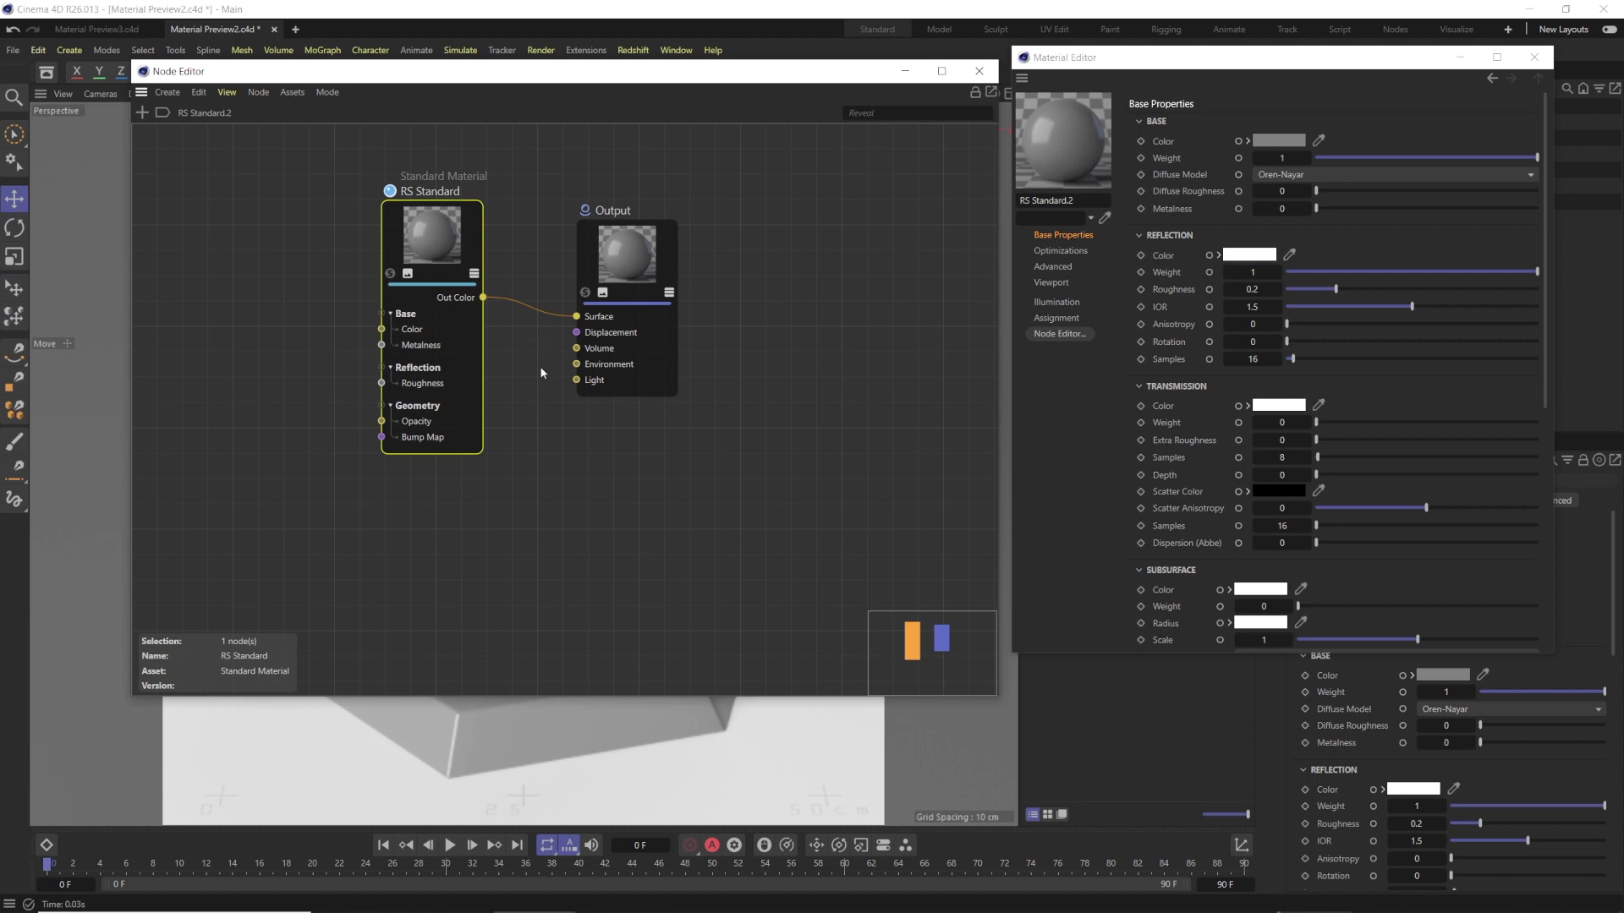
# - Delete the wire between the RS Standard and Output nodes and move the RS Standard node slightly higher
pyautogui.click(548, 317)
pyautogui.press('Delete')
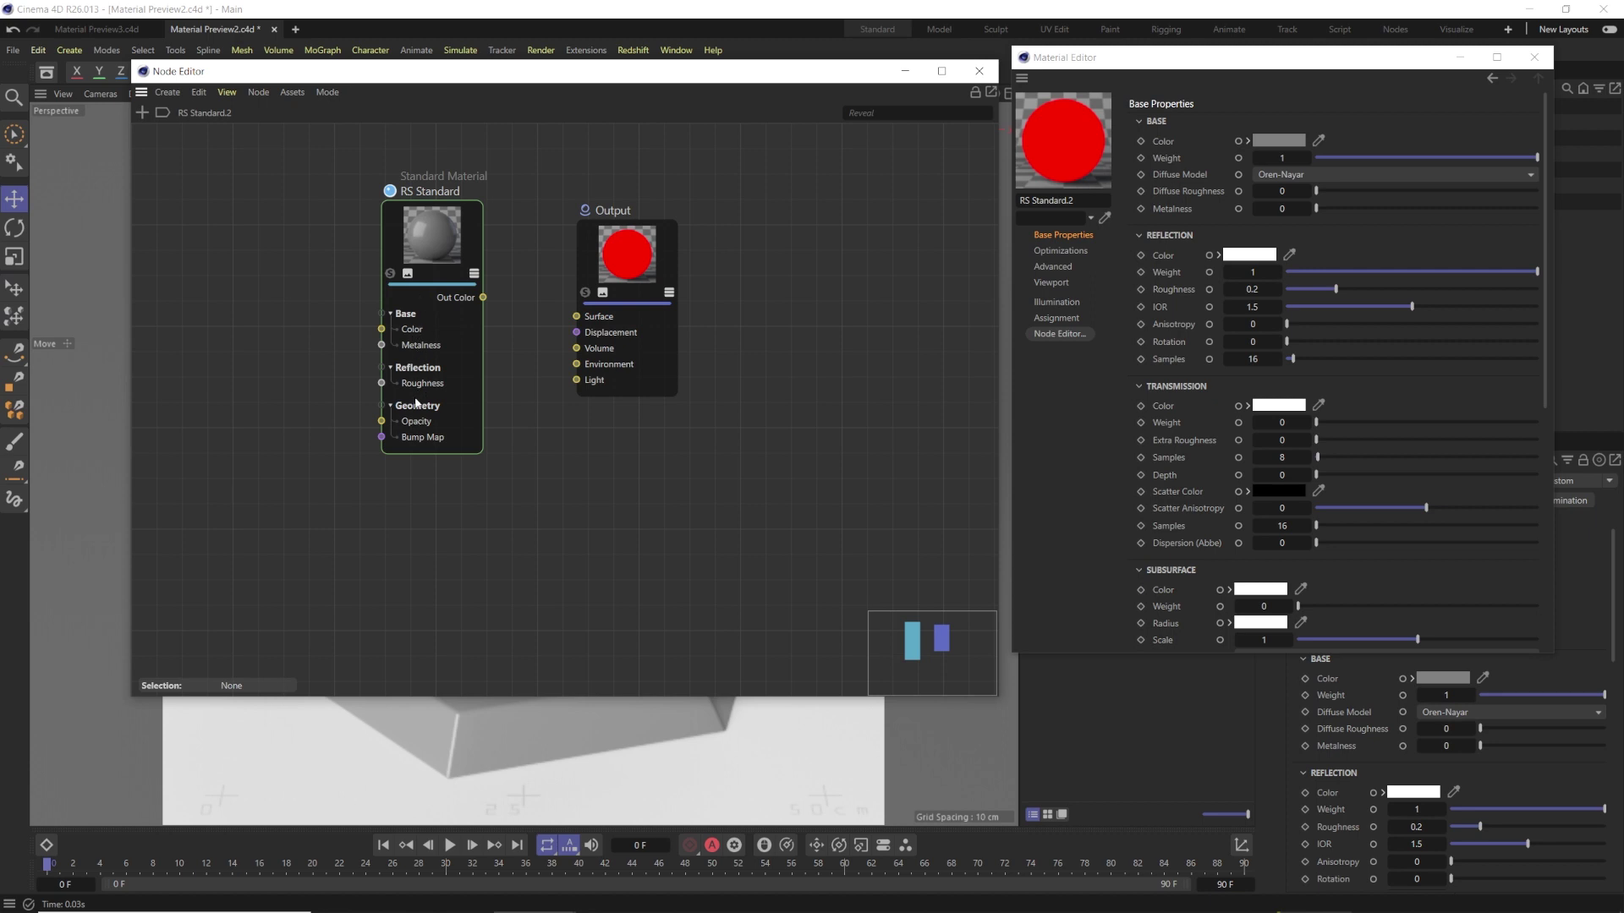
pyautogui.moveTo(431, 260); pyautogui.dragTo(460, 240)
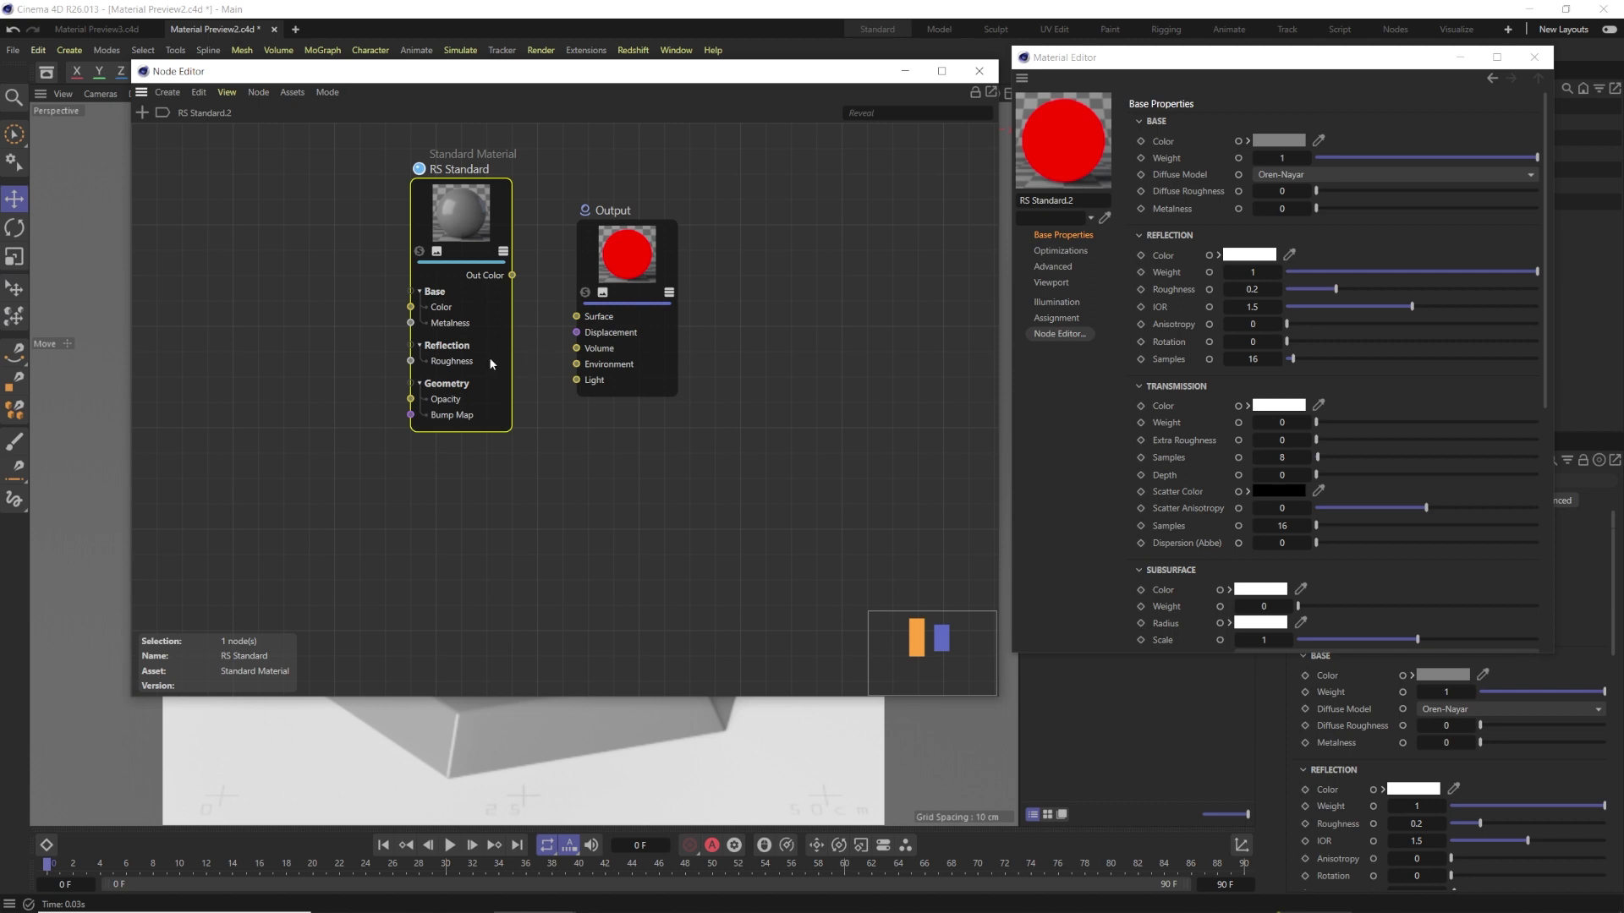
pyautogui.moveTo(463, 229); pyautogui.dragTo(442, 217)
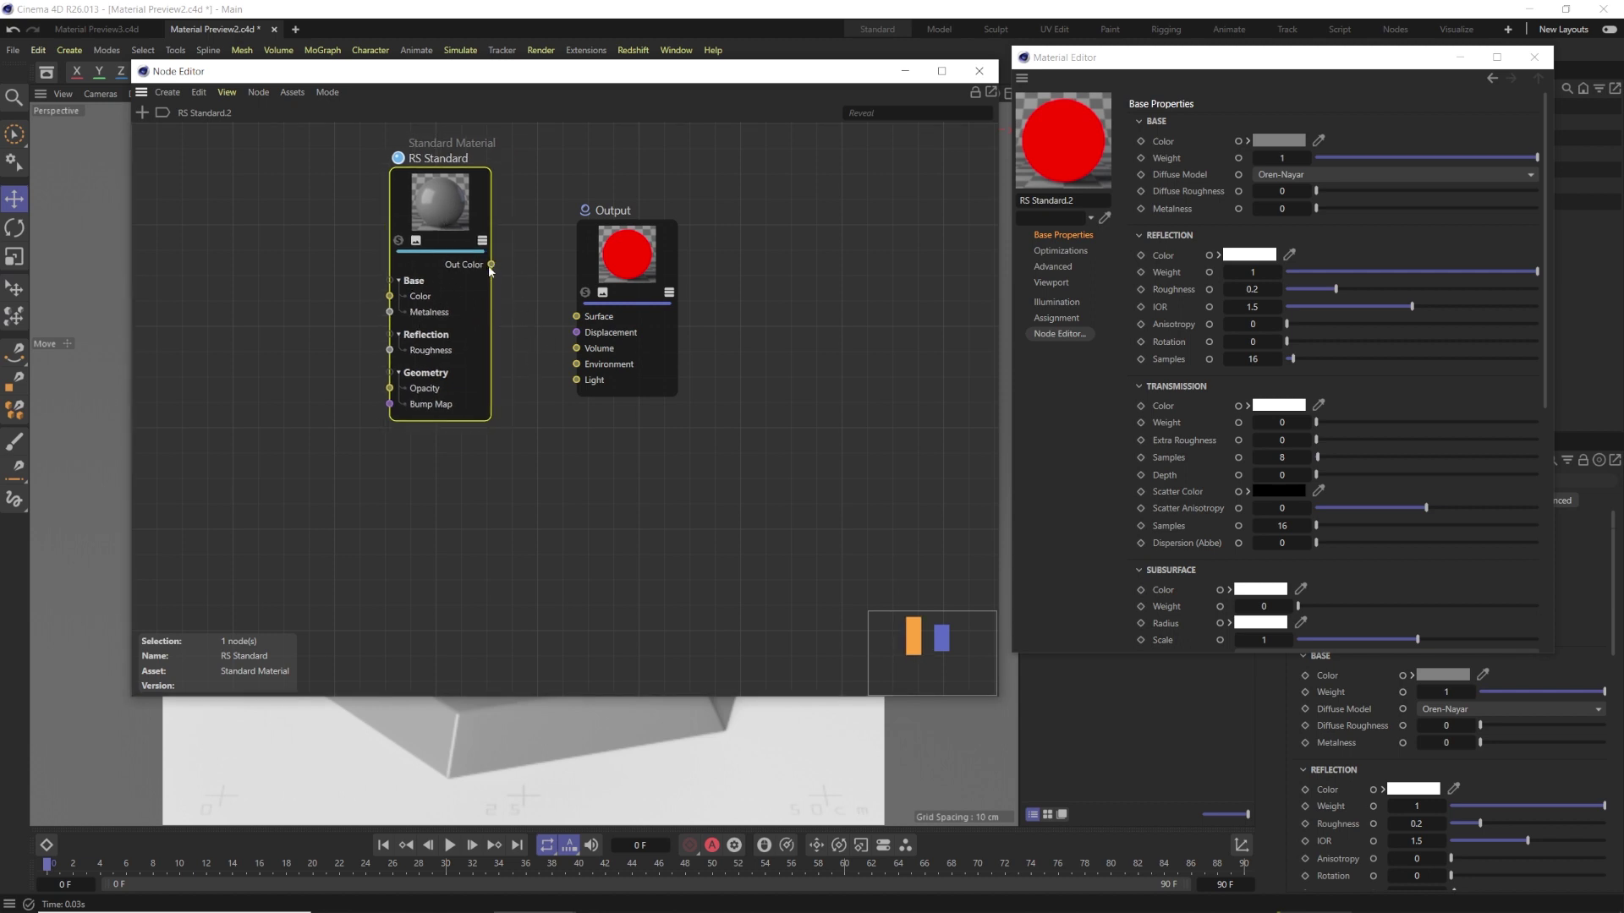
# - Connect the RS Standard node's Out Color to the Output node's Surface input
pyautogui.moveTo(490, 267); pyautogui.dragTo(641, 276)
pyautogui.moveTo(682, 287)
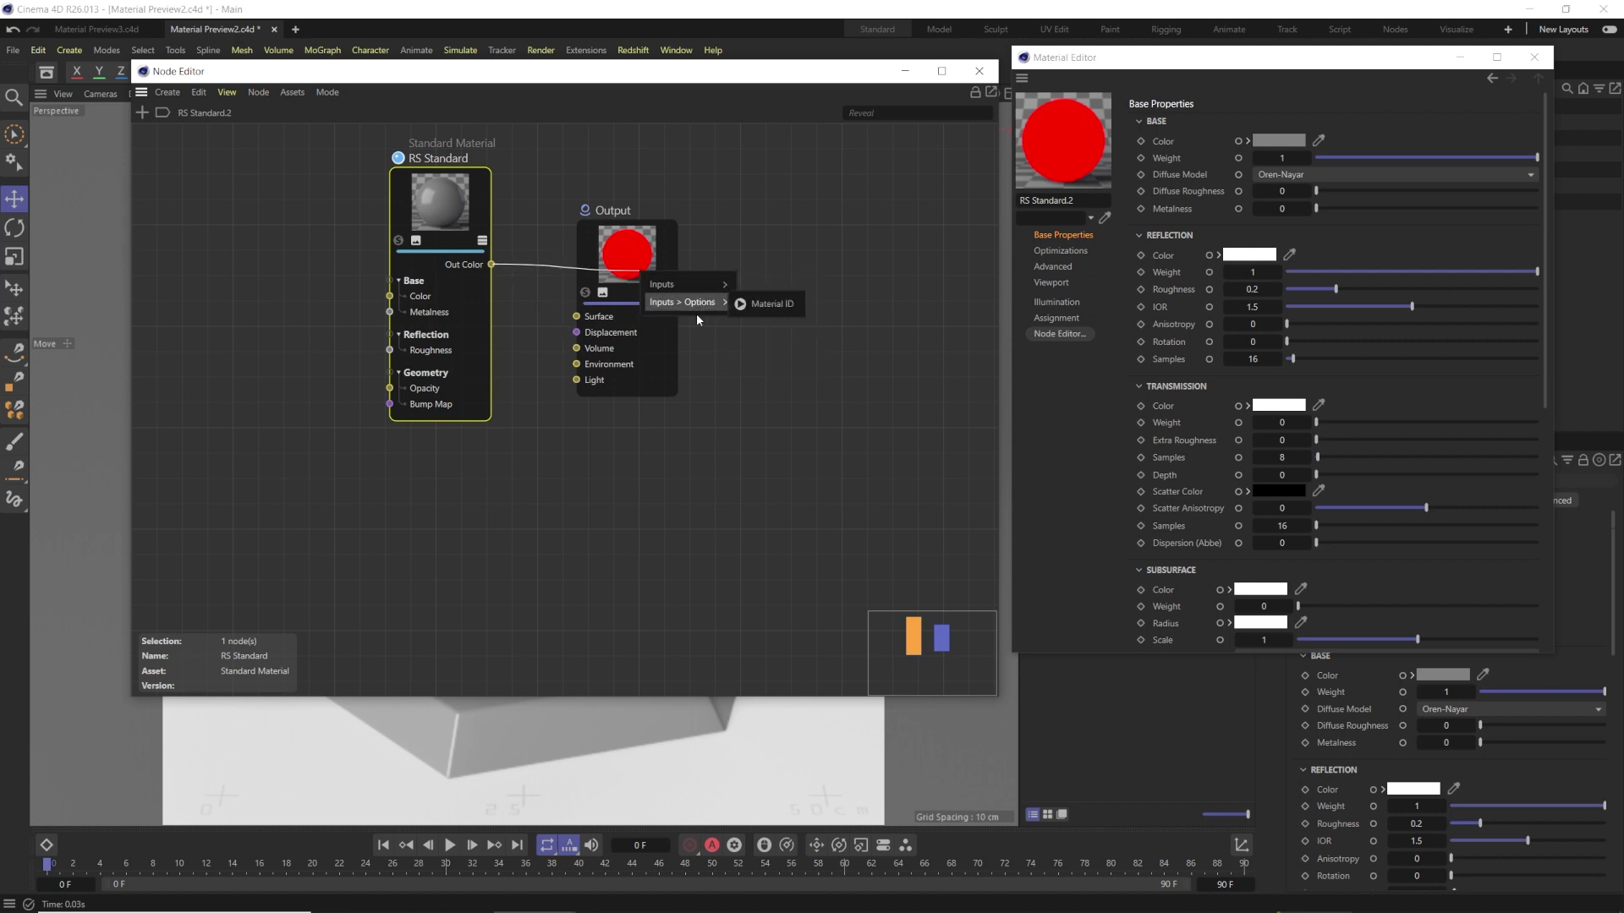
pyautogui.click(743, 287)
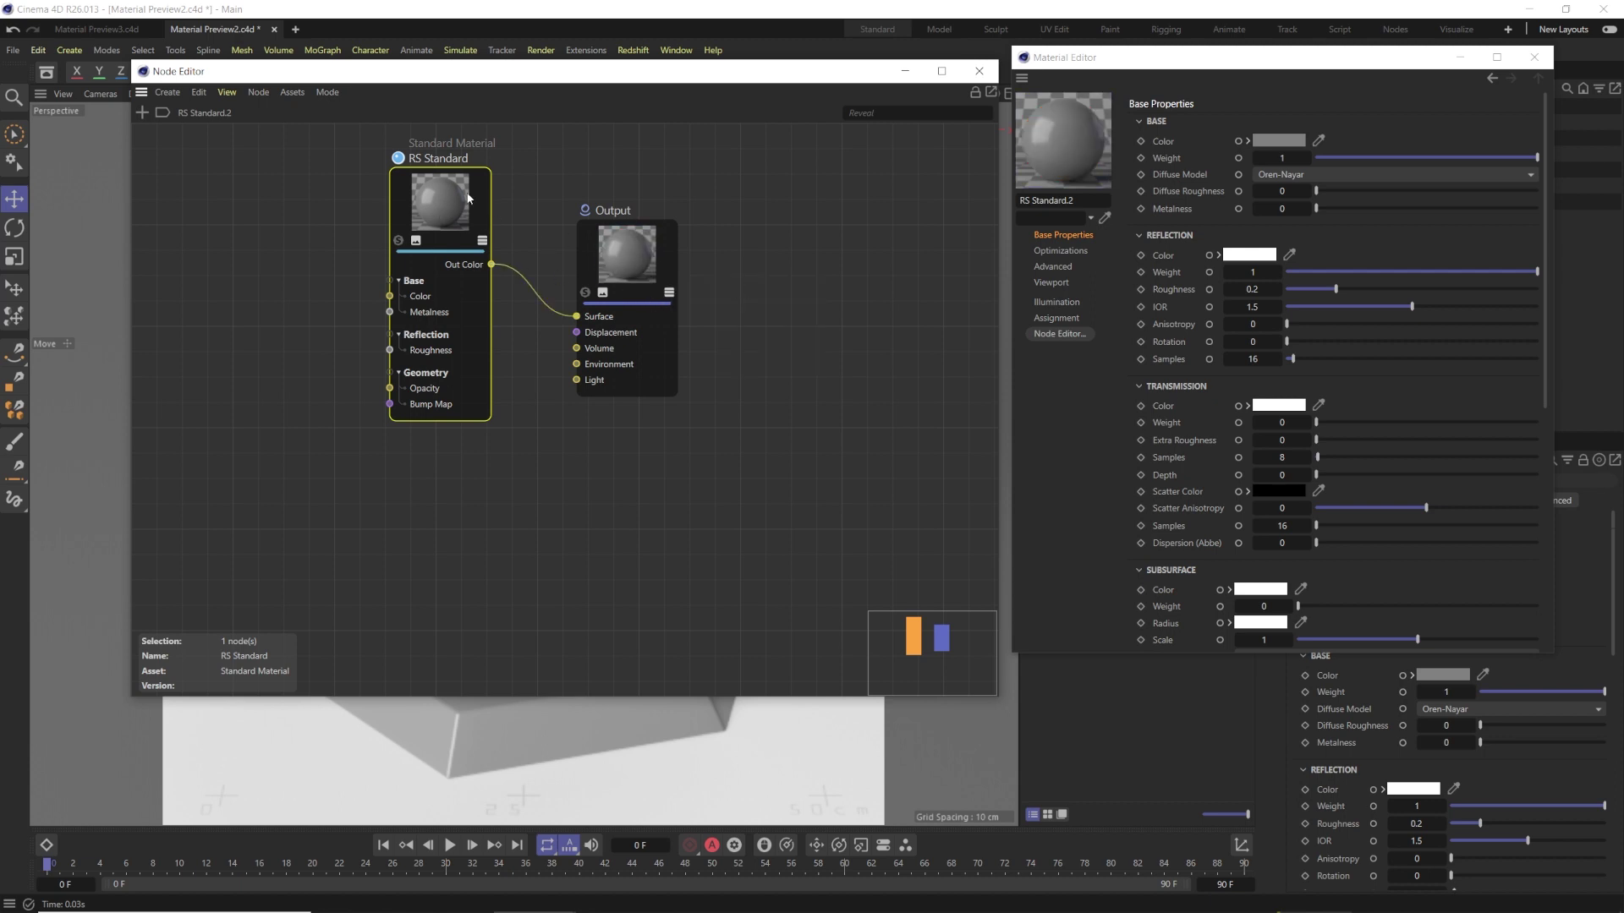
# - Hide and restore the preview thumbnails of the RS Standard and Output nodes
pyautogui.click(418, 241)
pyautogui.click(603, 293)
pyautogui.click(603, 293)
pyautogui.click(416, 240)
# - Shift the RS Standard and Output nodes across the graph and realign the Node Editor window beside the Material Editor
pyautogui.moveTo(432, 231); pyautogui.dragTo(483, 230)
pyautogui.moveTo(613, 252); pyautogui.dragTo(648, 252)
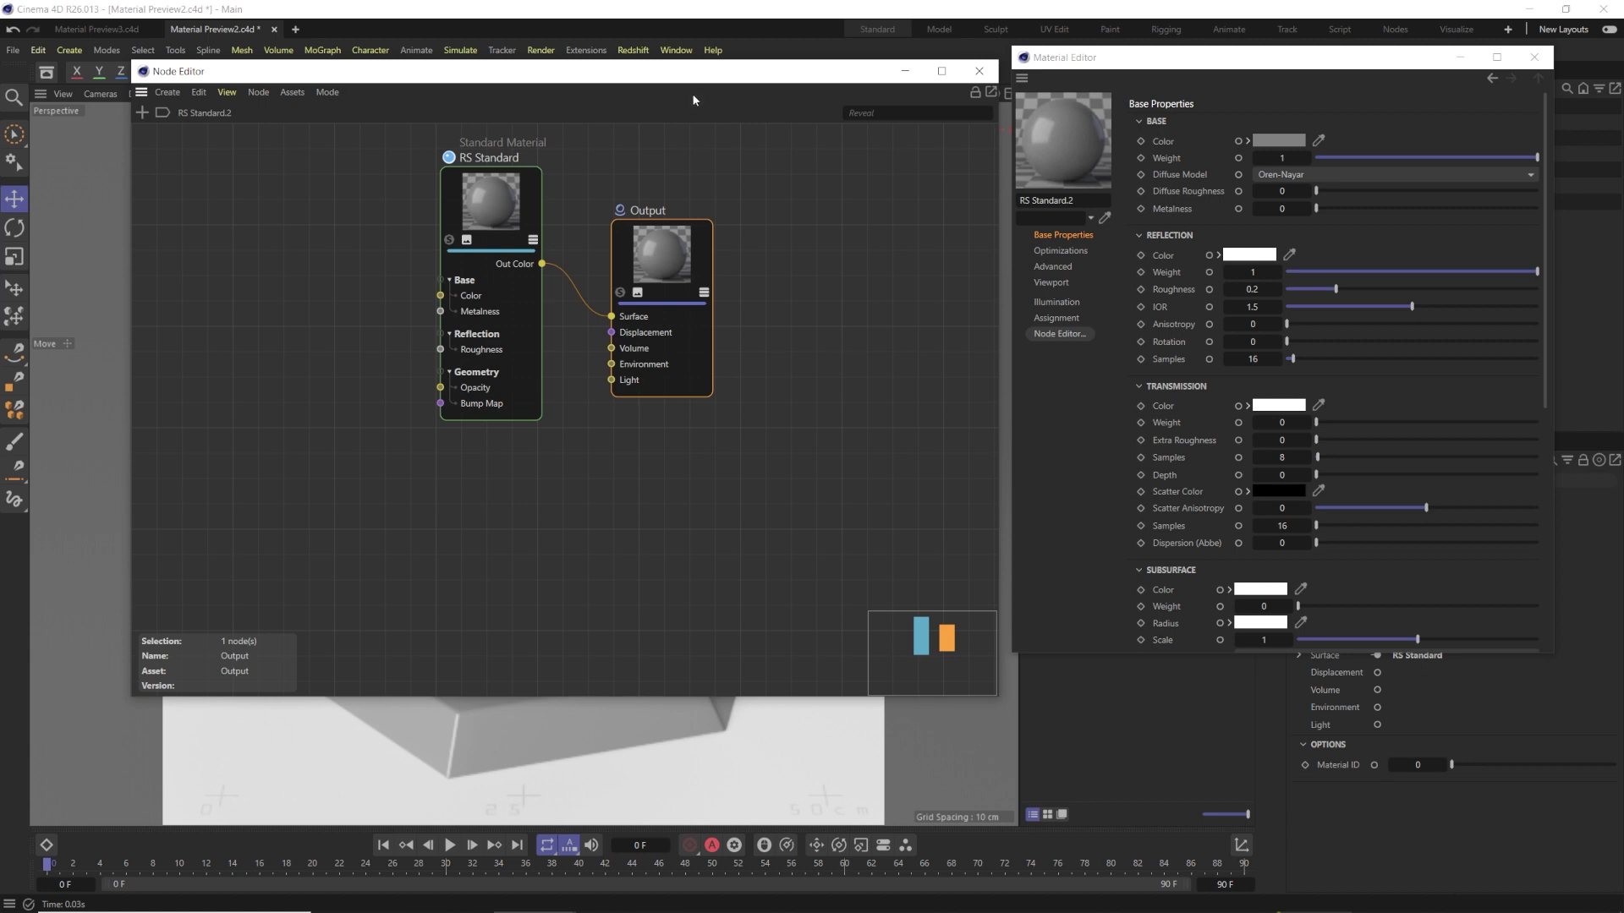
pyautogui.moveTo(583, 72); pyautogui.dragTo(601, 108)
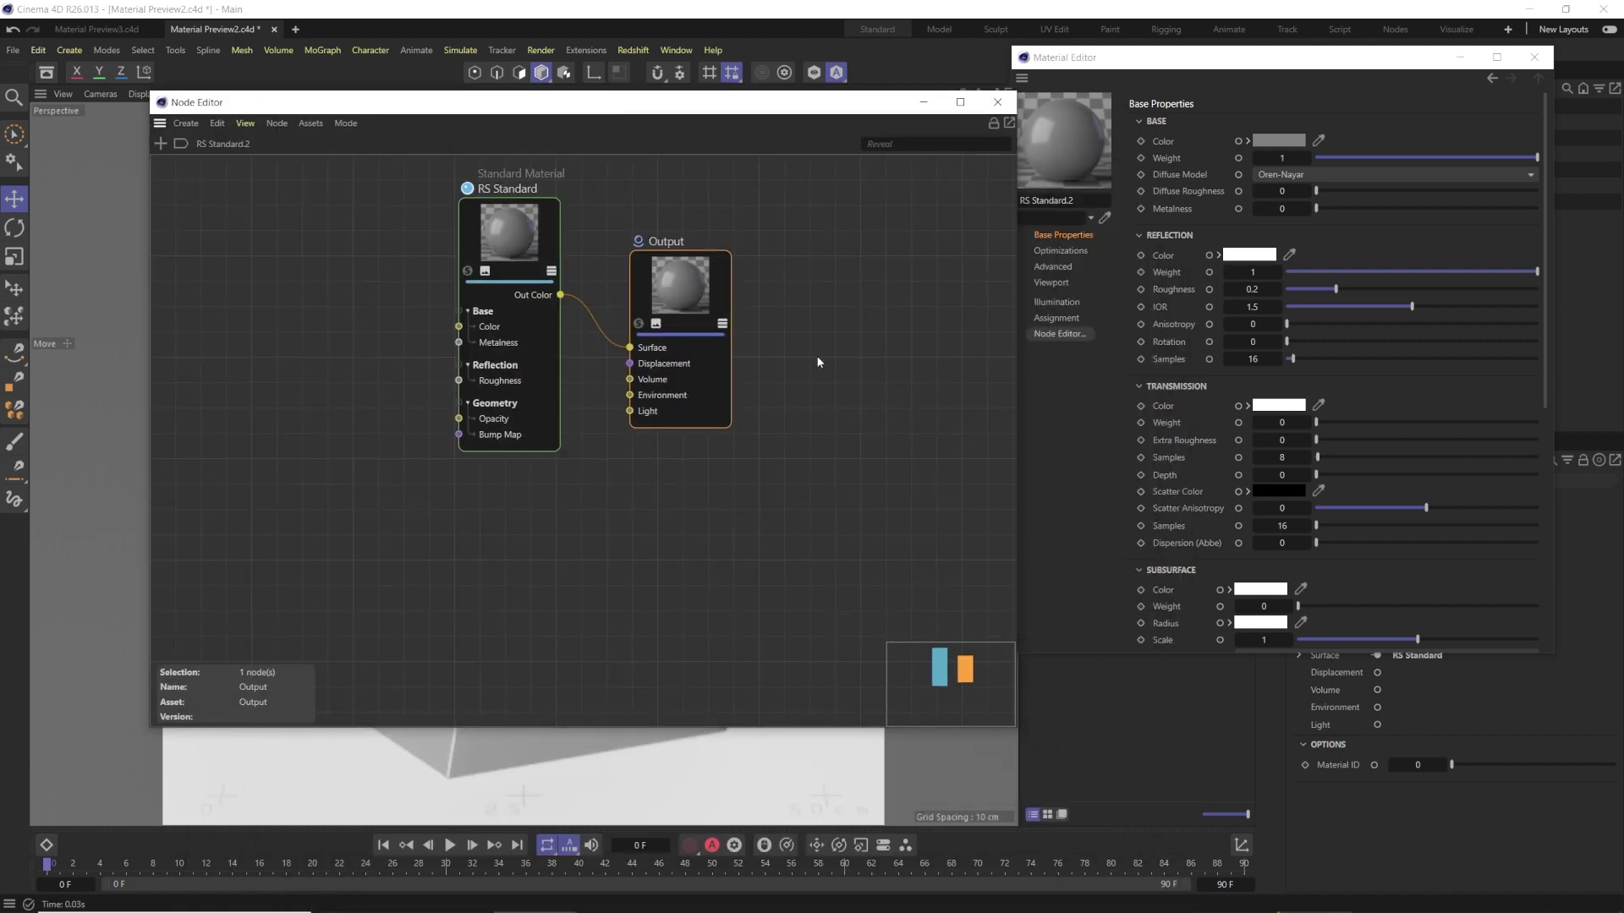
pyautogui.moveTo(657, 110); pyautogui.dragTo(654, 67)
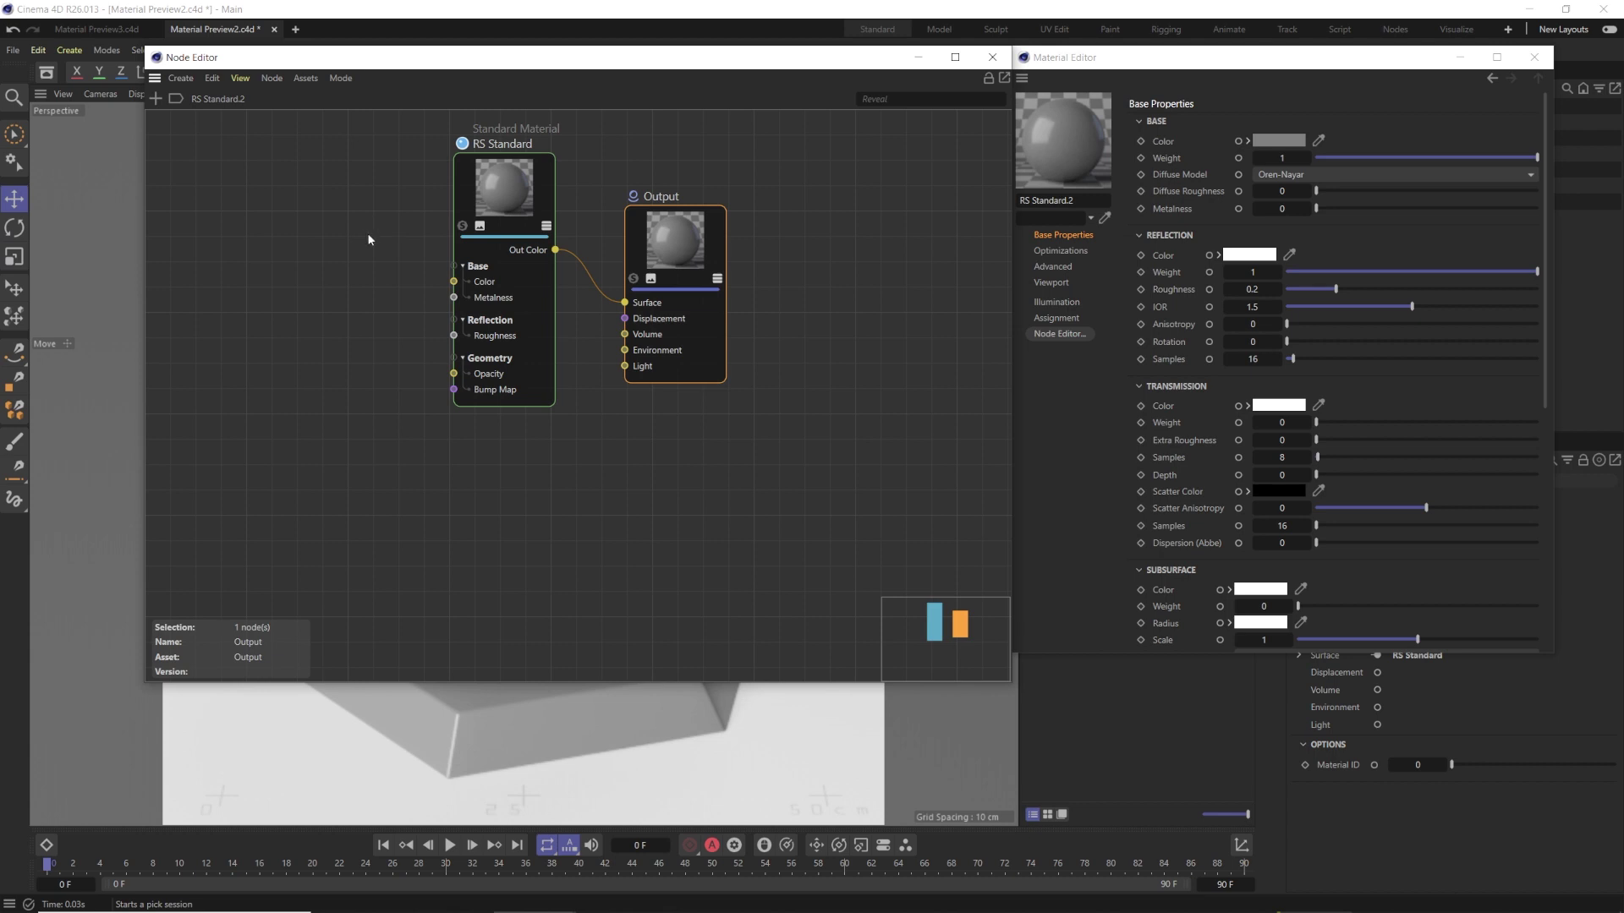
# - Examine the node and texture connection options for Base Color, Reflection Weight and Transmission Weight
pyautogui.click(1238, 141)
pyautogui.moveTo(1274, 201)
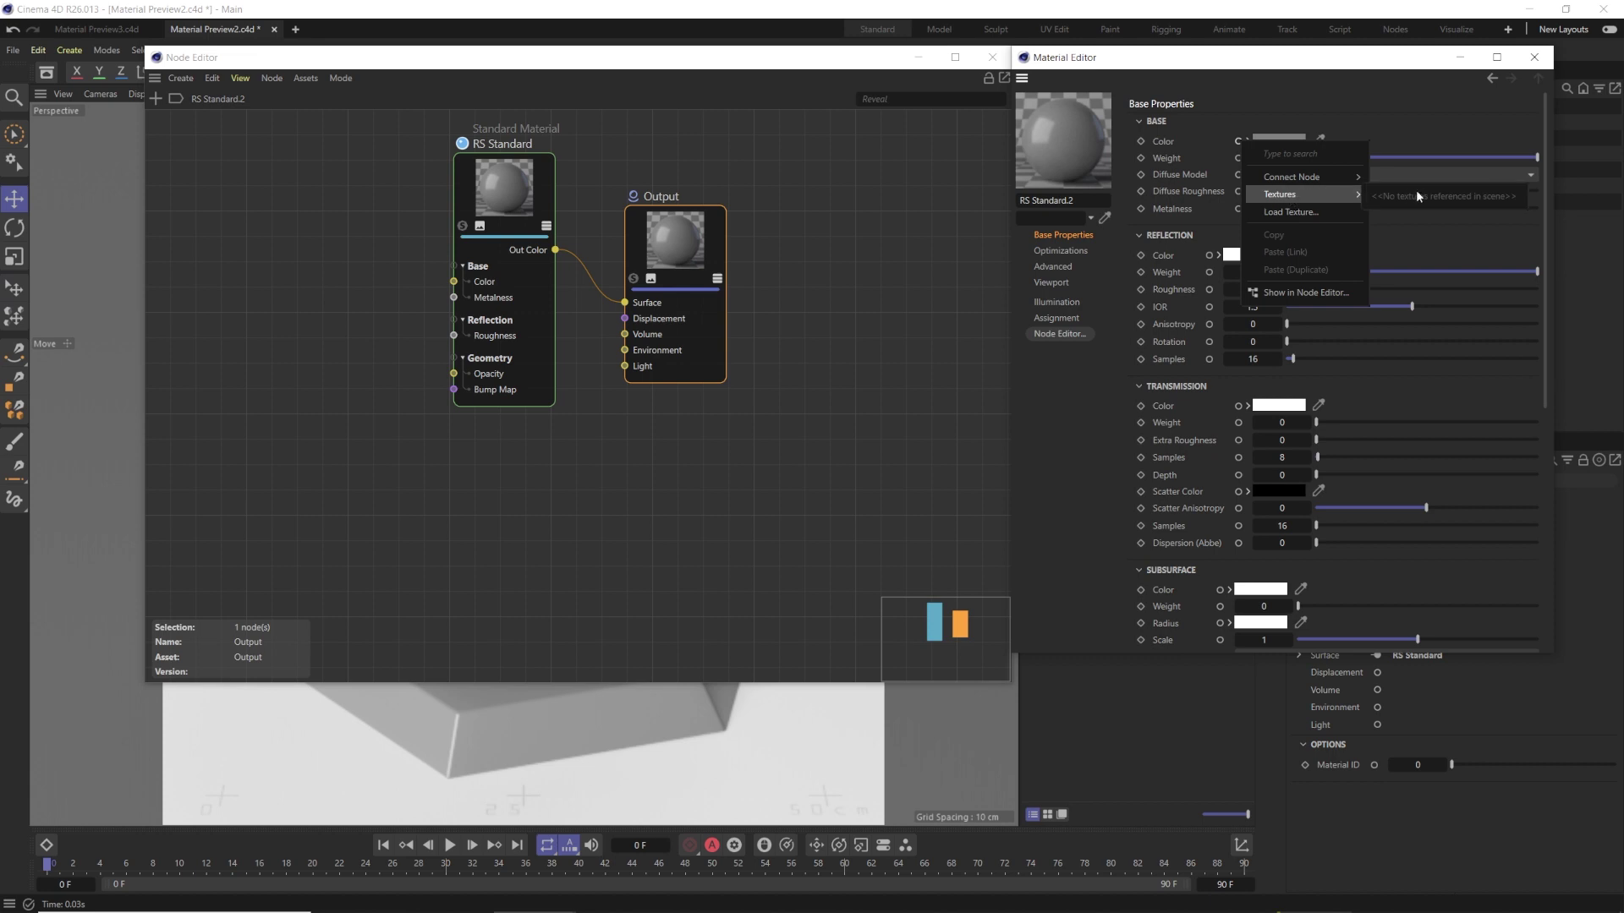
pyautogui.click(1209, 272)
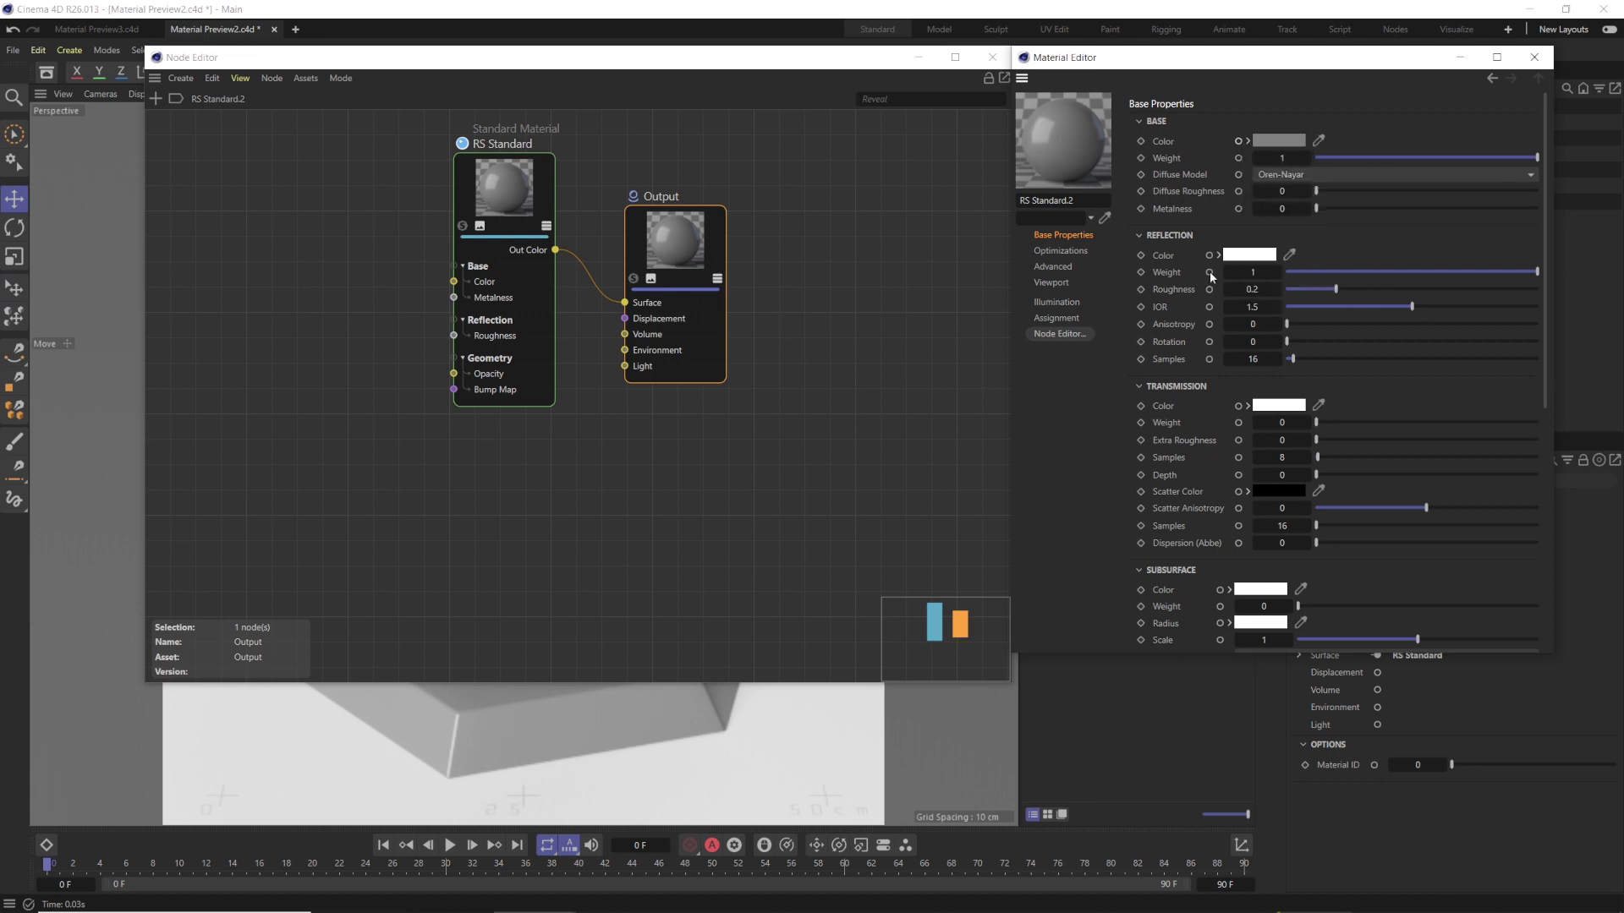
pyautogui.click(1209, 270)
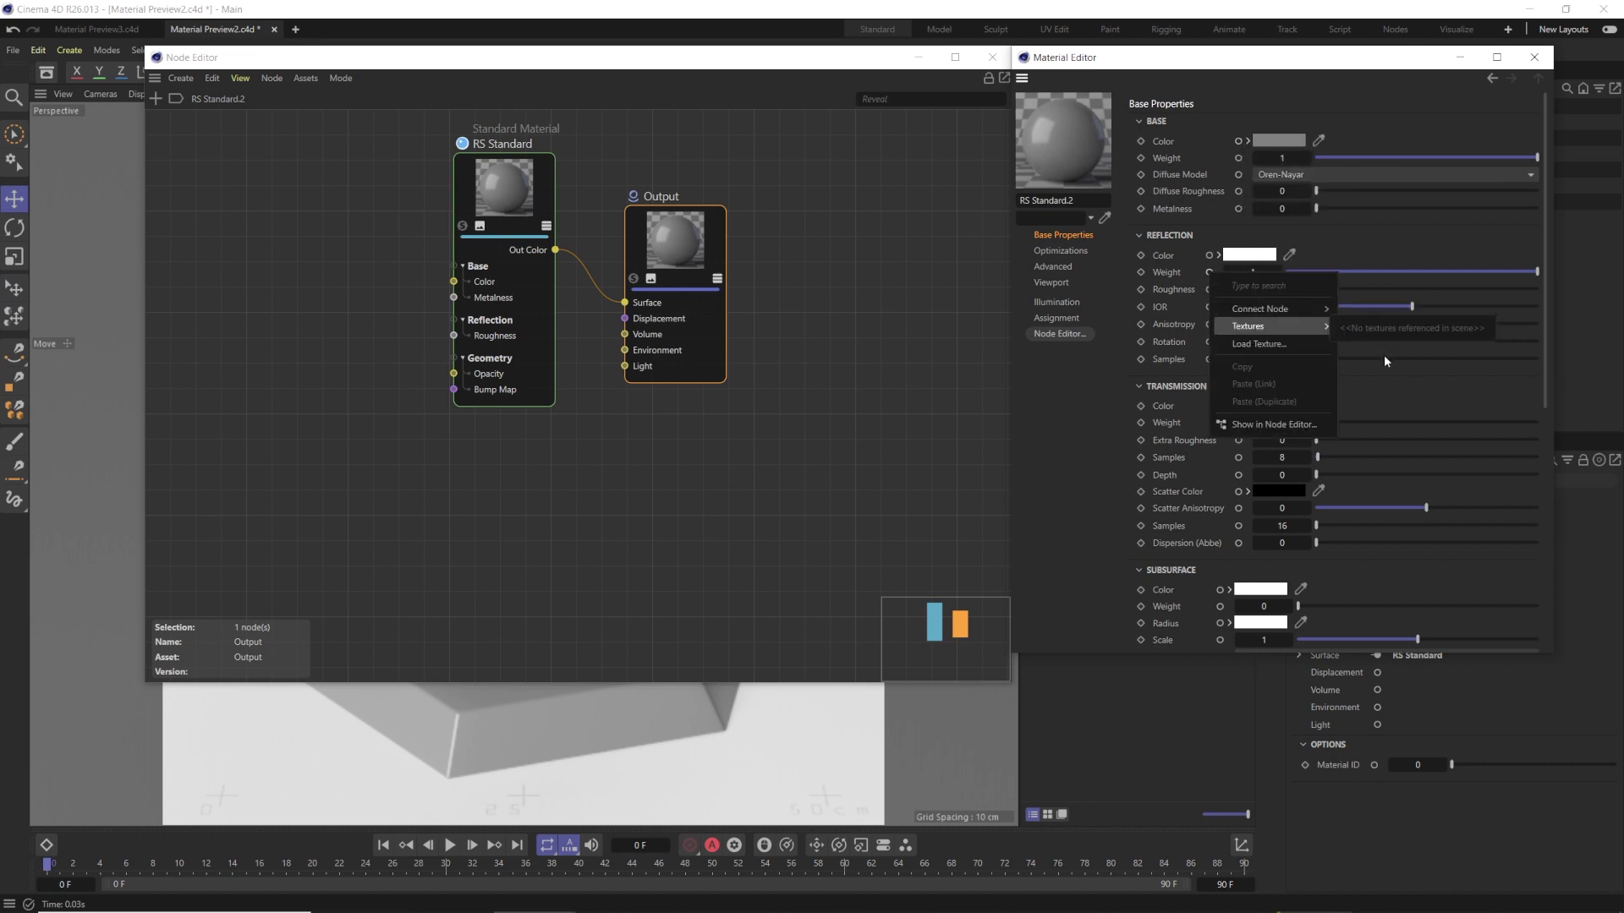
pyautogui.press('Escape')
pyautogui.click(1238, 422)
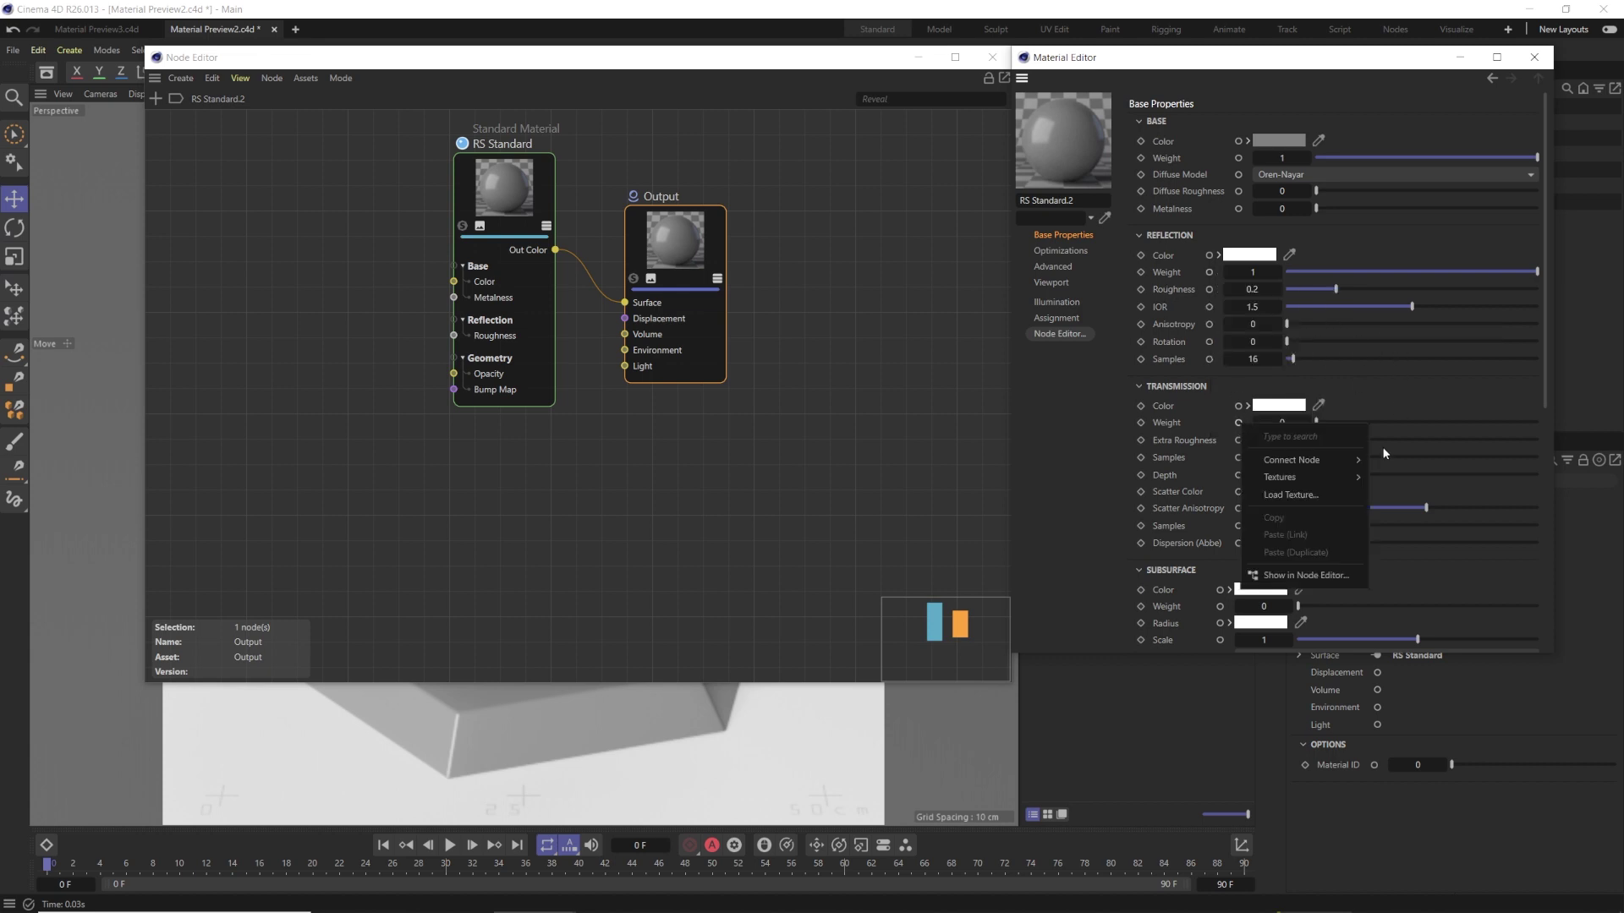
pyautogui.press('Escape')
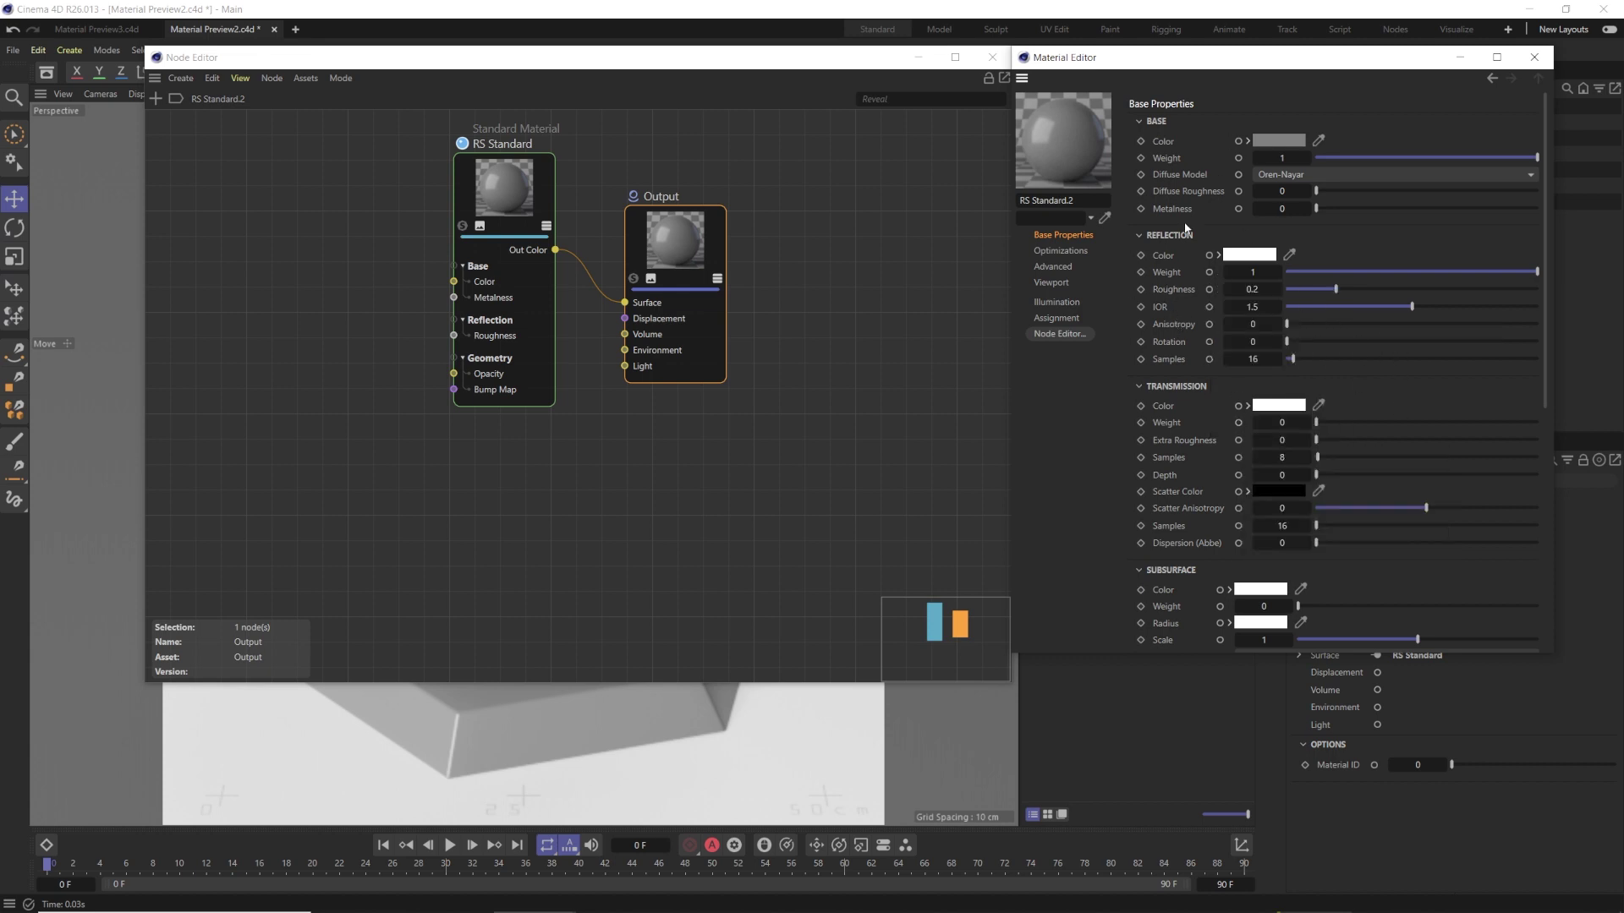
# - Nudge the RS Standard node and both editor windows, and review the Base Color's connection options again
pyautogui.moveTo(499, 208); pyautogui.dragTo(508, 209)
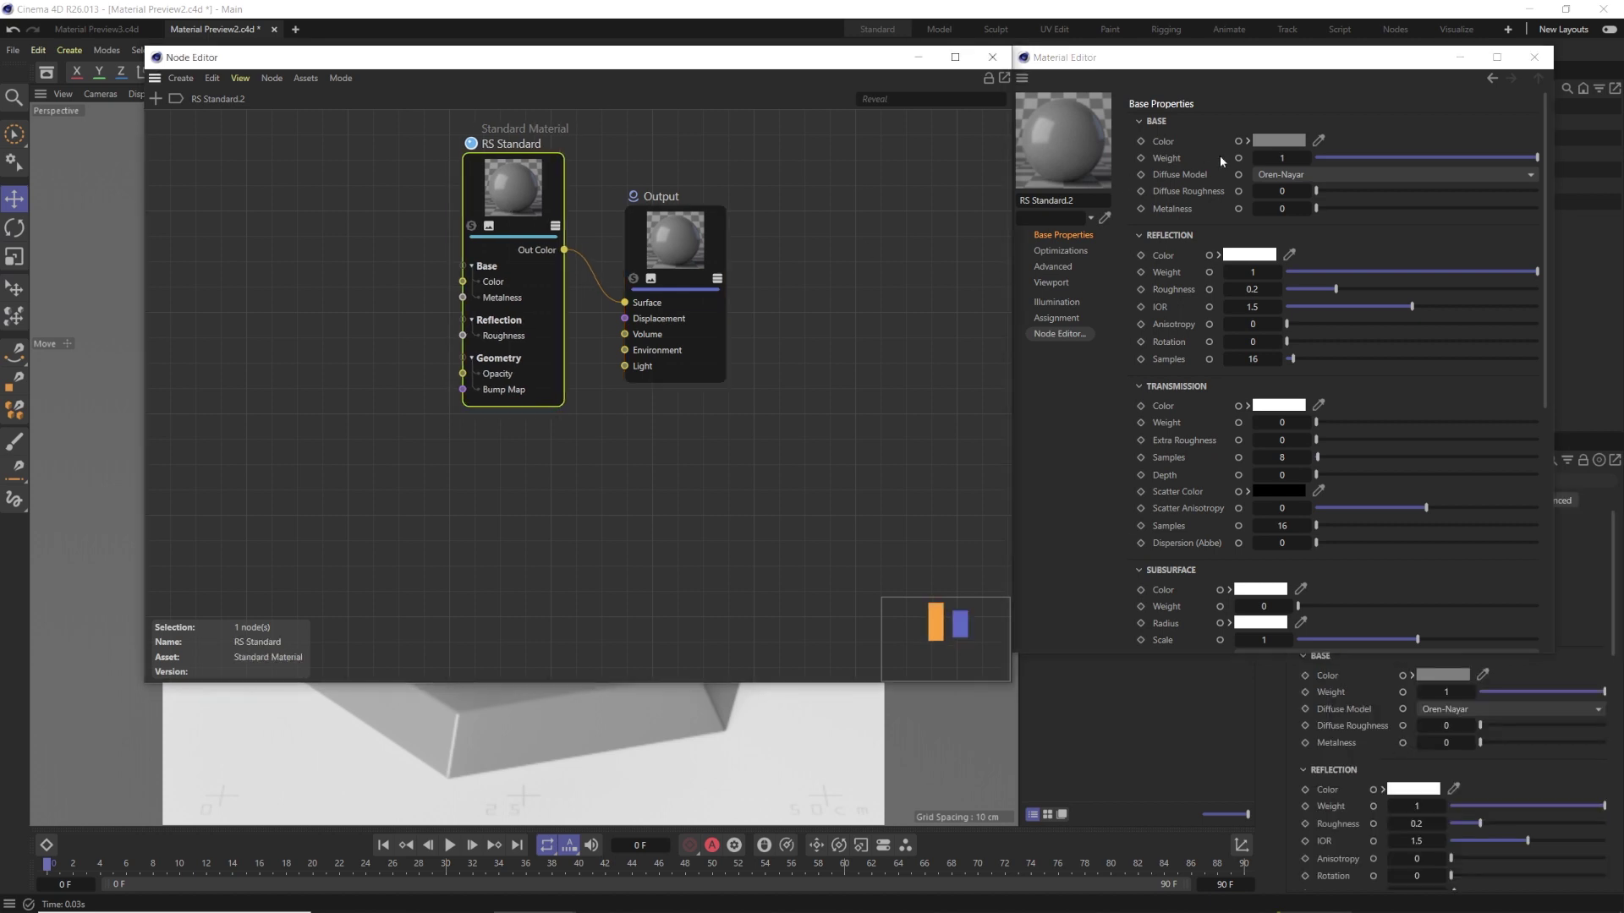
pyautogui.moveTo(1139, 66)
pyautogui.mouseDown()
pyautogui.moveTo(1184, 51)
pyautogui.moveTo(1162, 68)
pyautogui.mouseUp()
pyautogui.moveTo(757, 63); pyautogui.dragTo(772, 62)
pyautogui.click(1261, 144)
pyautogui.moveTo(1358, 184)
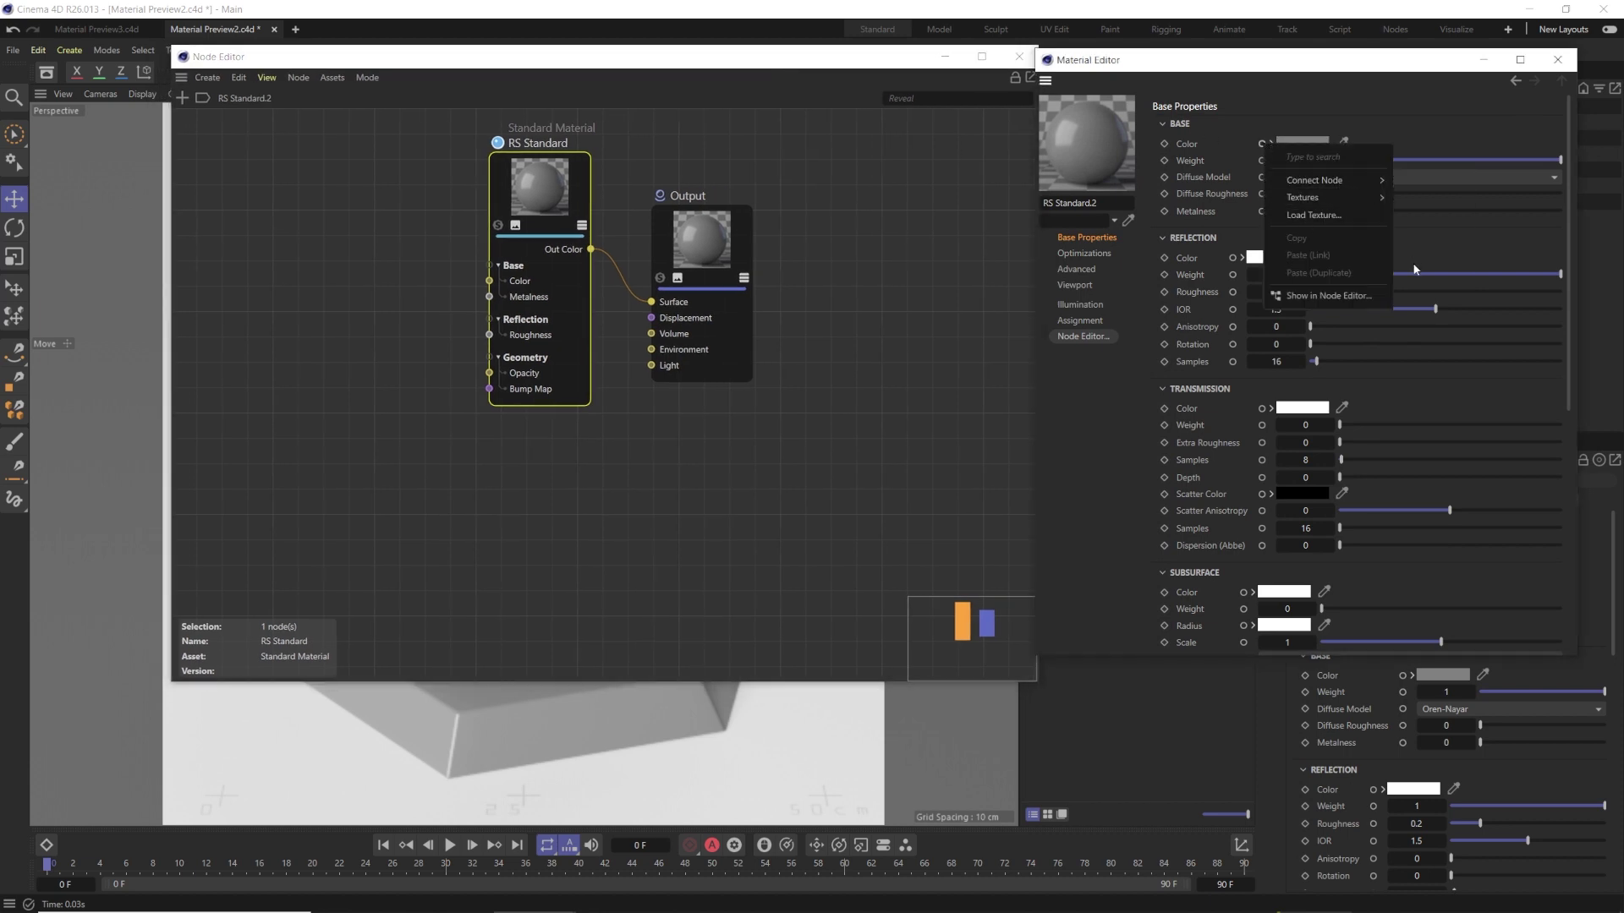
pyautogui.click(498, 242)
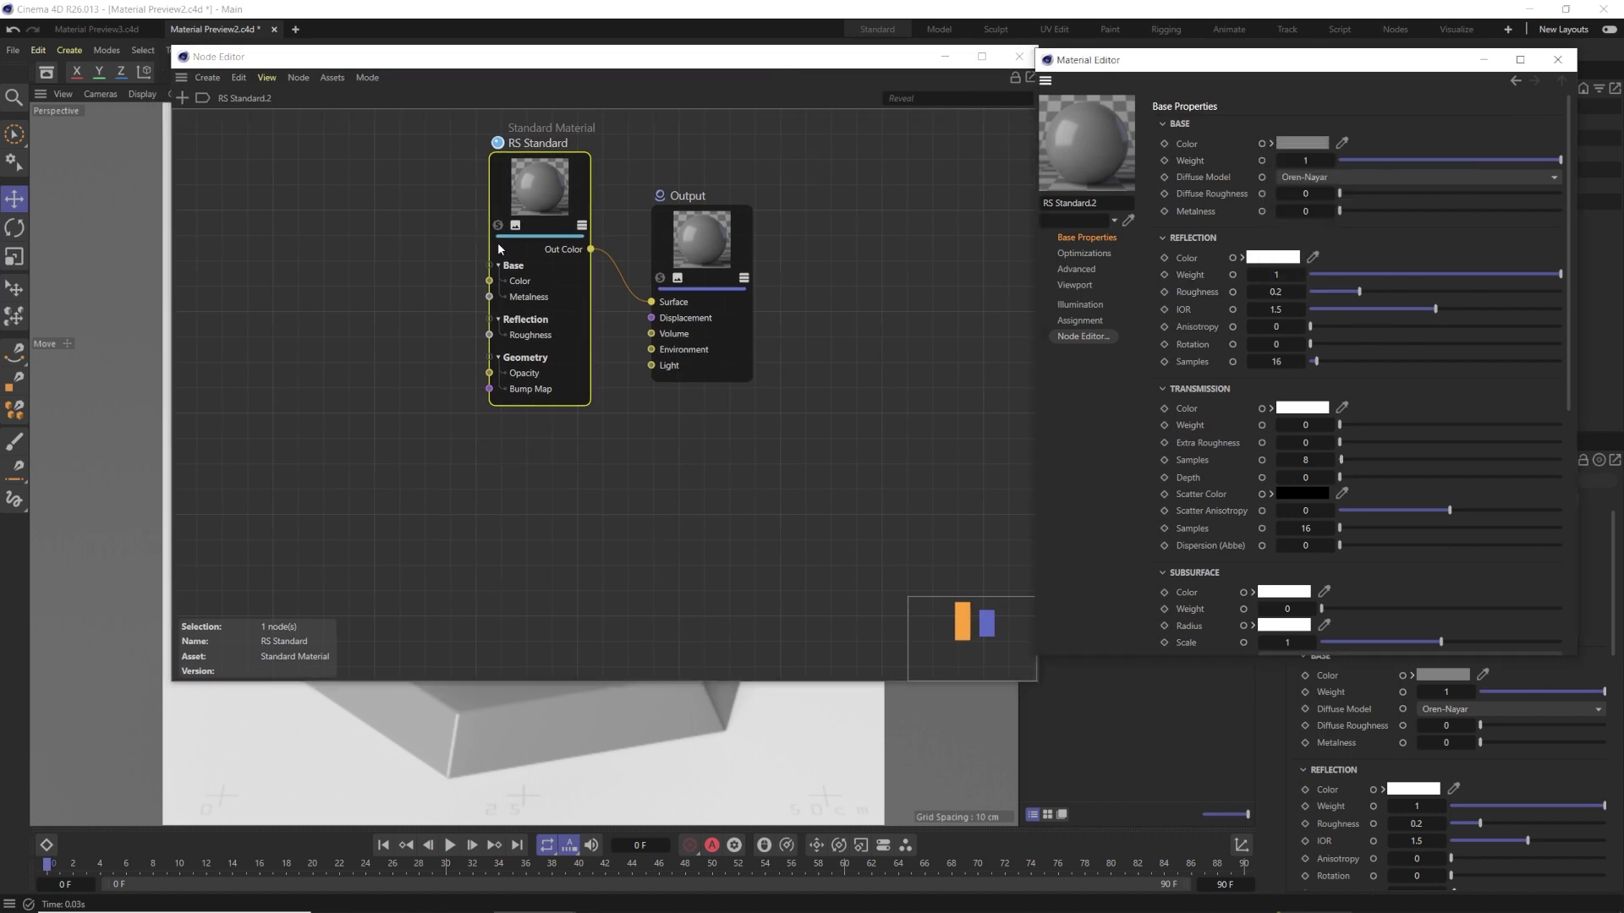
# - Reposition the Node Editor window so that it overlaps the edge of the Material Editor
pyautogui.click(182, 98)
pyautogui.moveTo(283, 95); pyautogui.dragTo(375, 66)
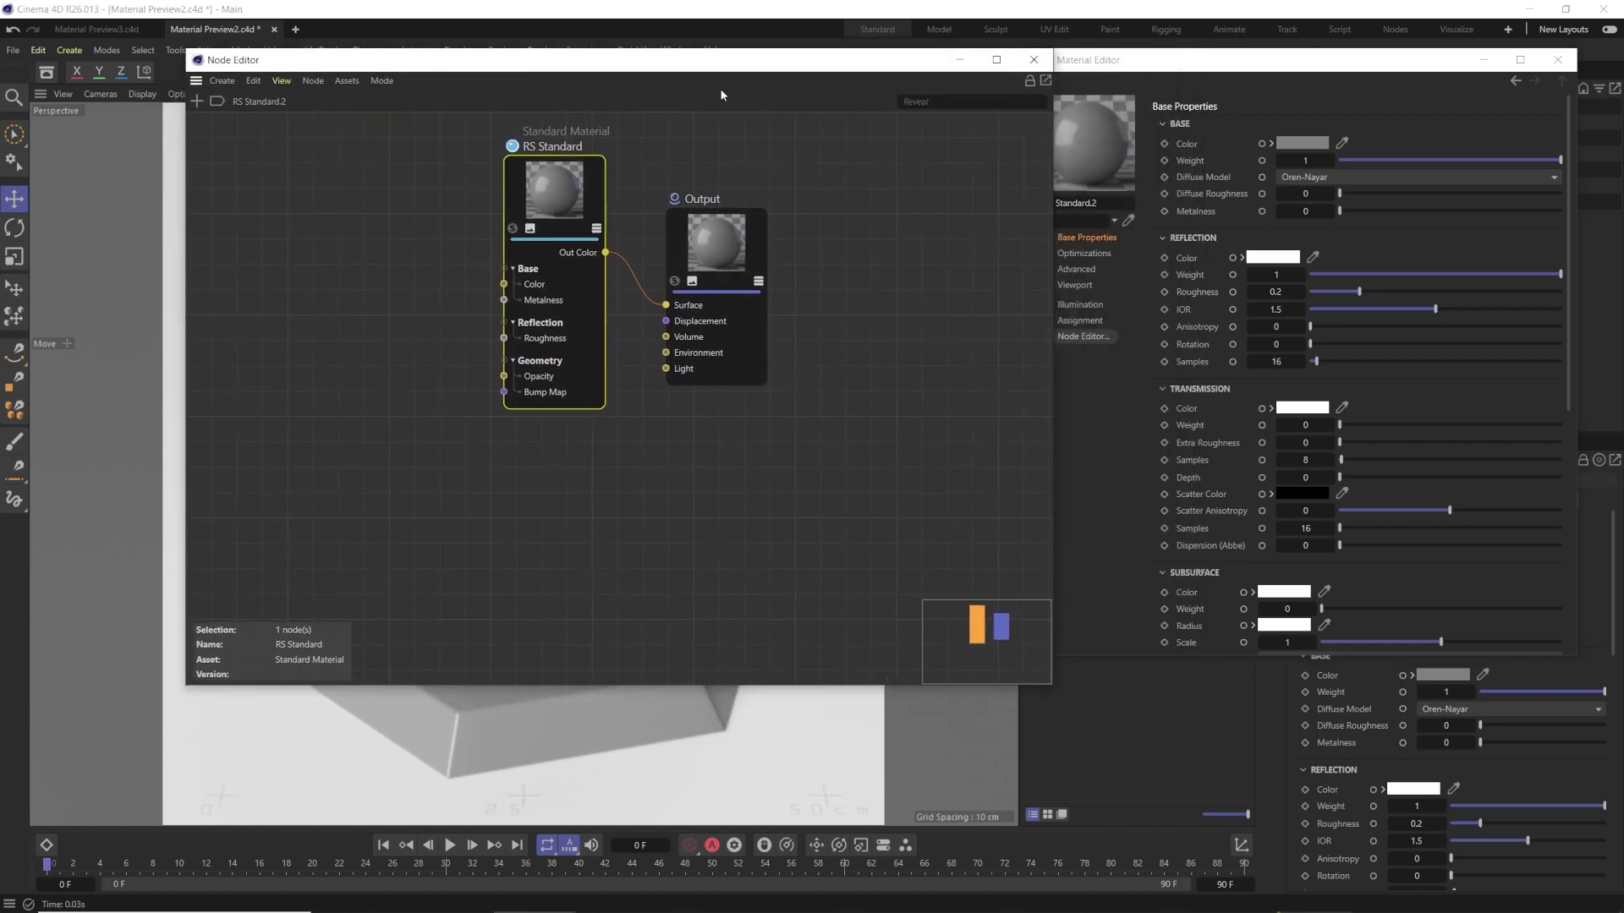
pyautogui.moveTo(812, 65); pyautogui.dragTo(908, 67)
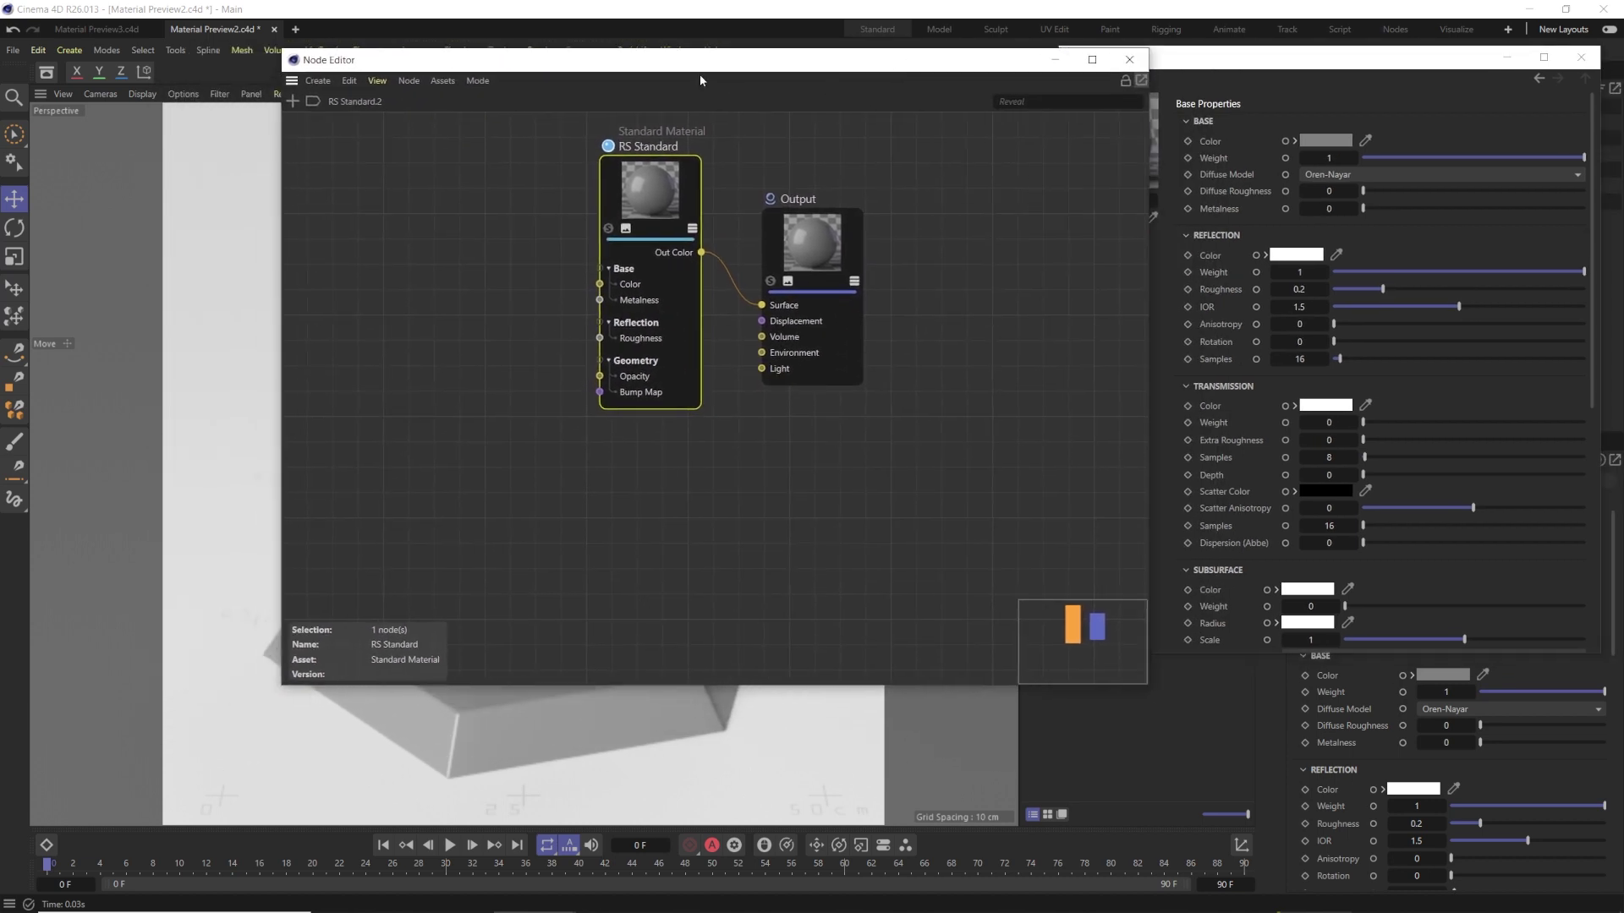
pyautogui.moveTo(701, 77); pyautogui.dragTo(716, 88)
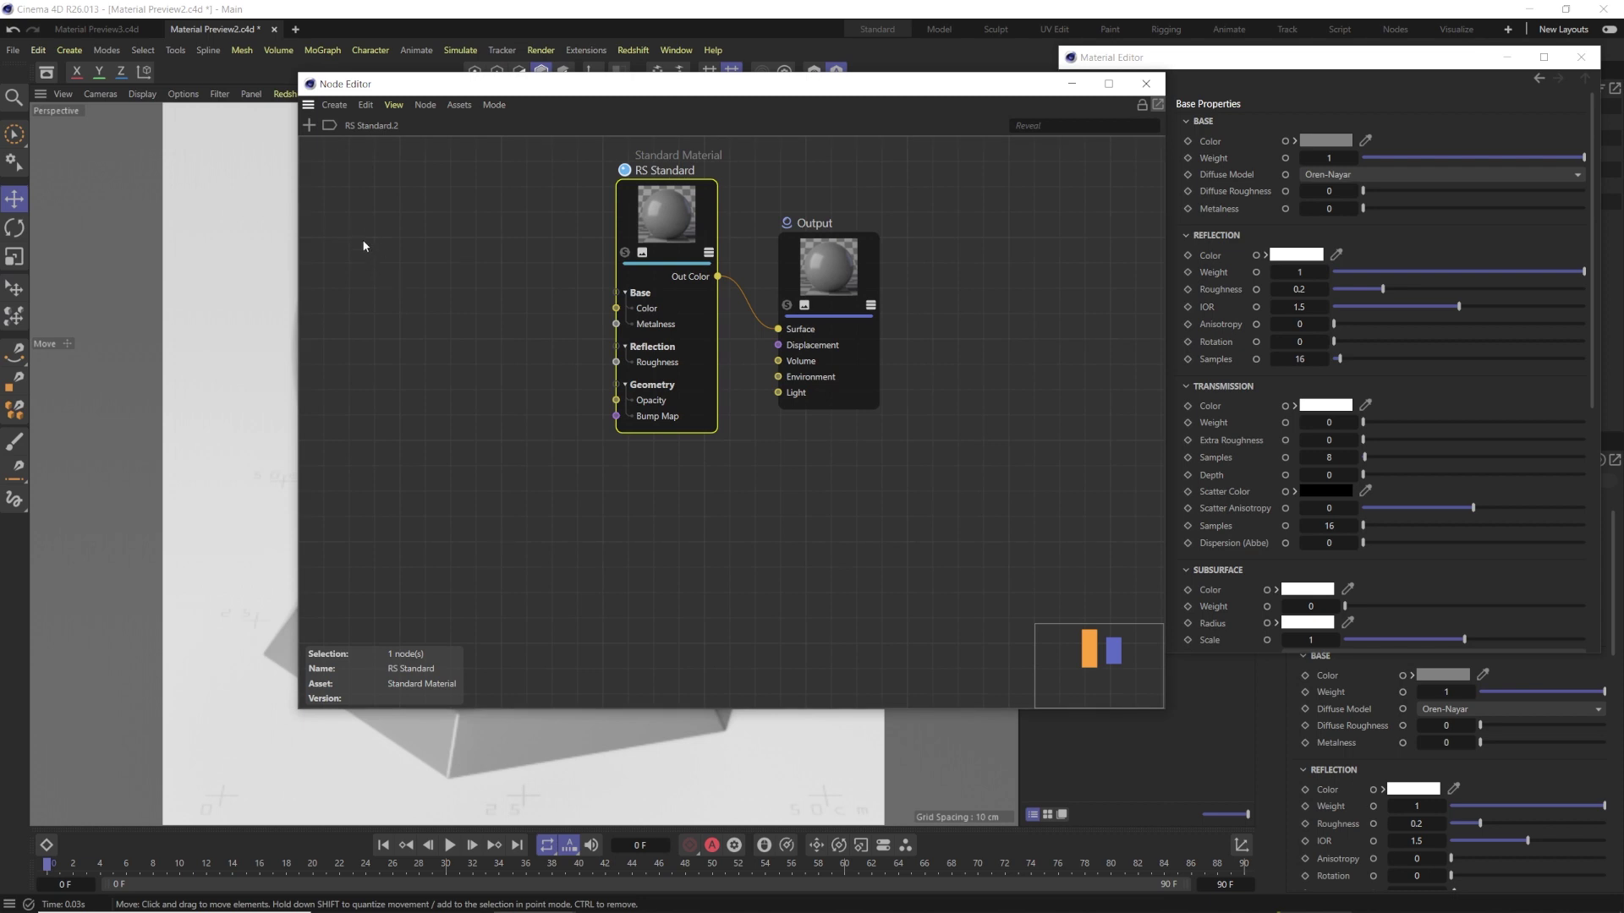
# - Bring up the Node Editor's add-nodes browser, move it clear of the graph, and review the node categories from Color to Texture
pyautogui.click(309, 125)
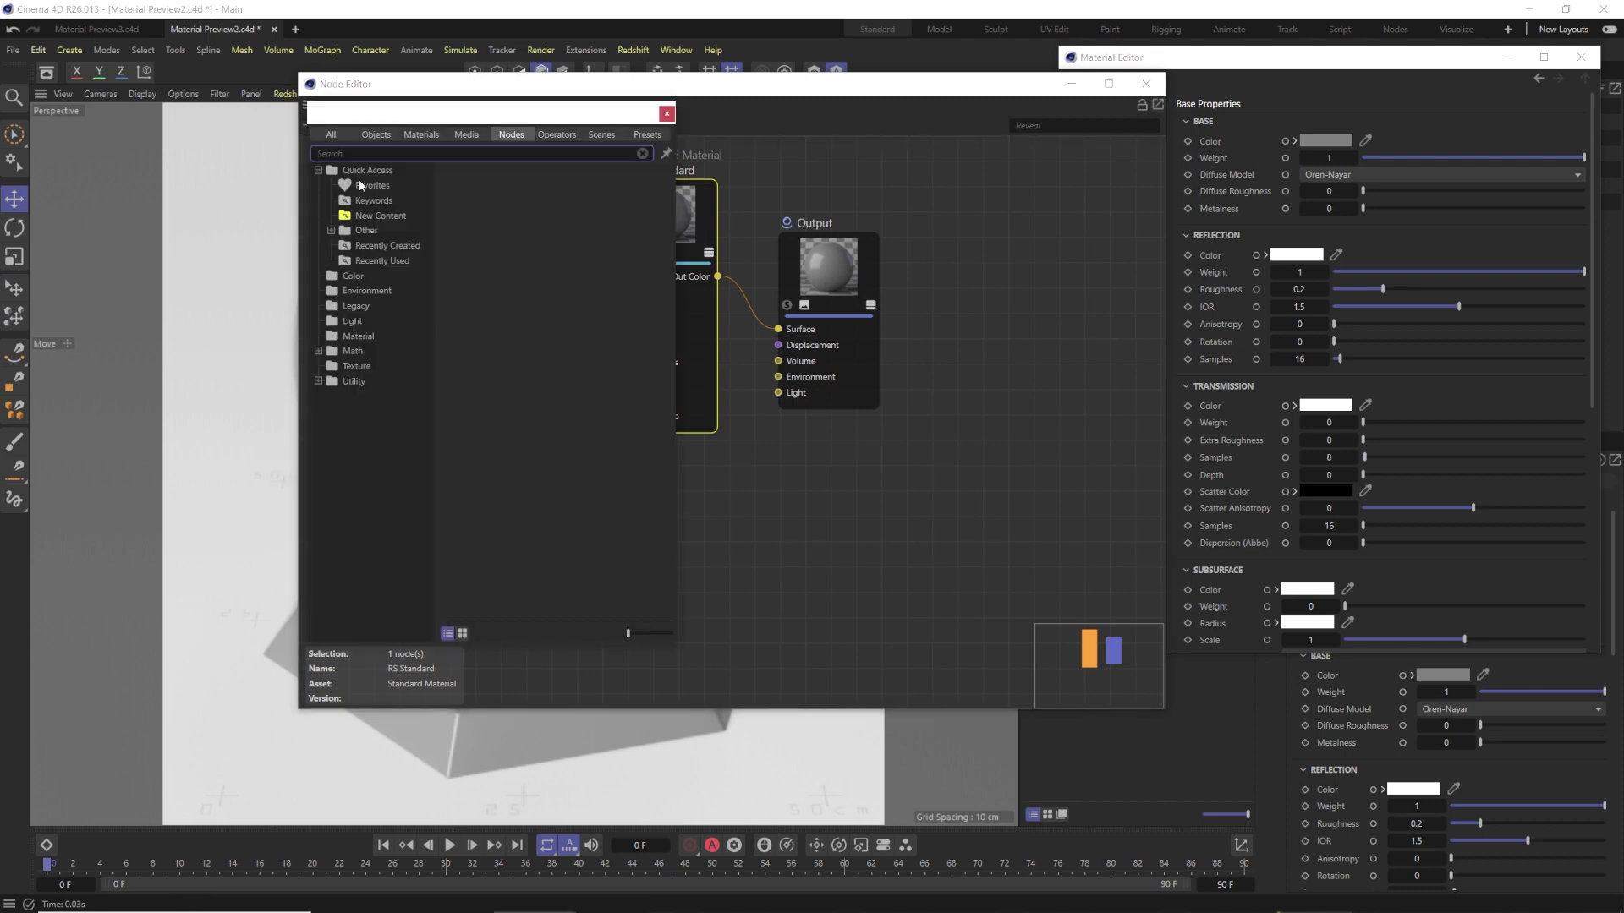
pyautogui.moveTo(378, 116); pyautogui.dragTo(215, 119)
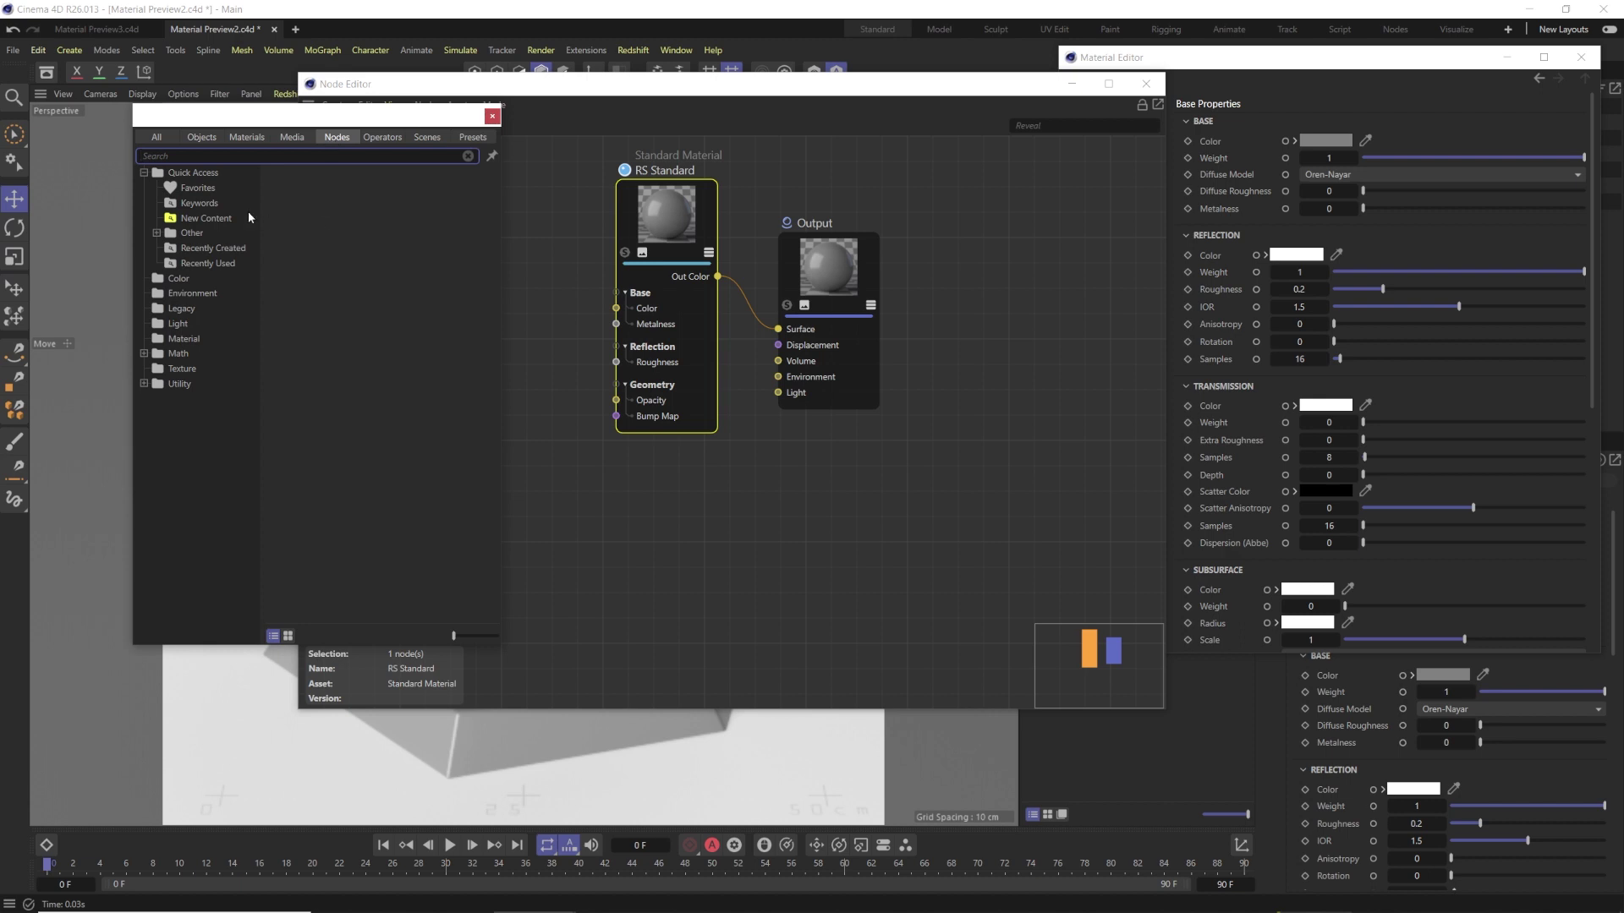
pyautogui.moveTo(234, 130); pyautogui.dragTo(218, 123)
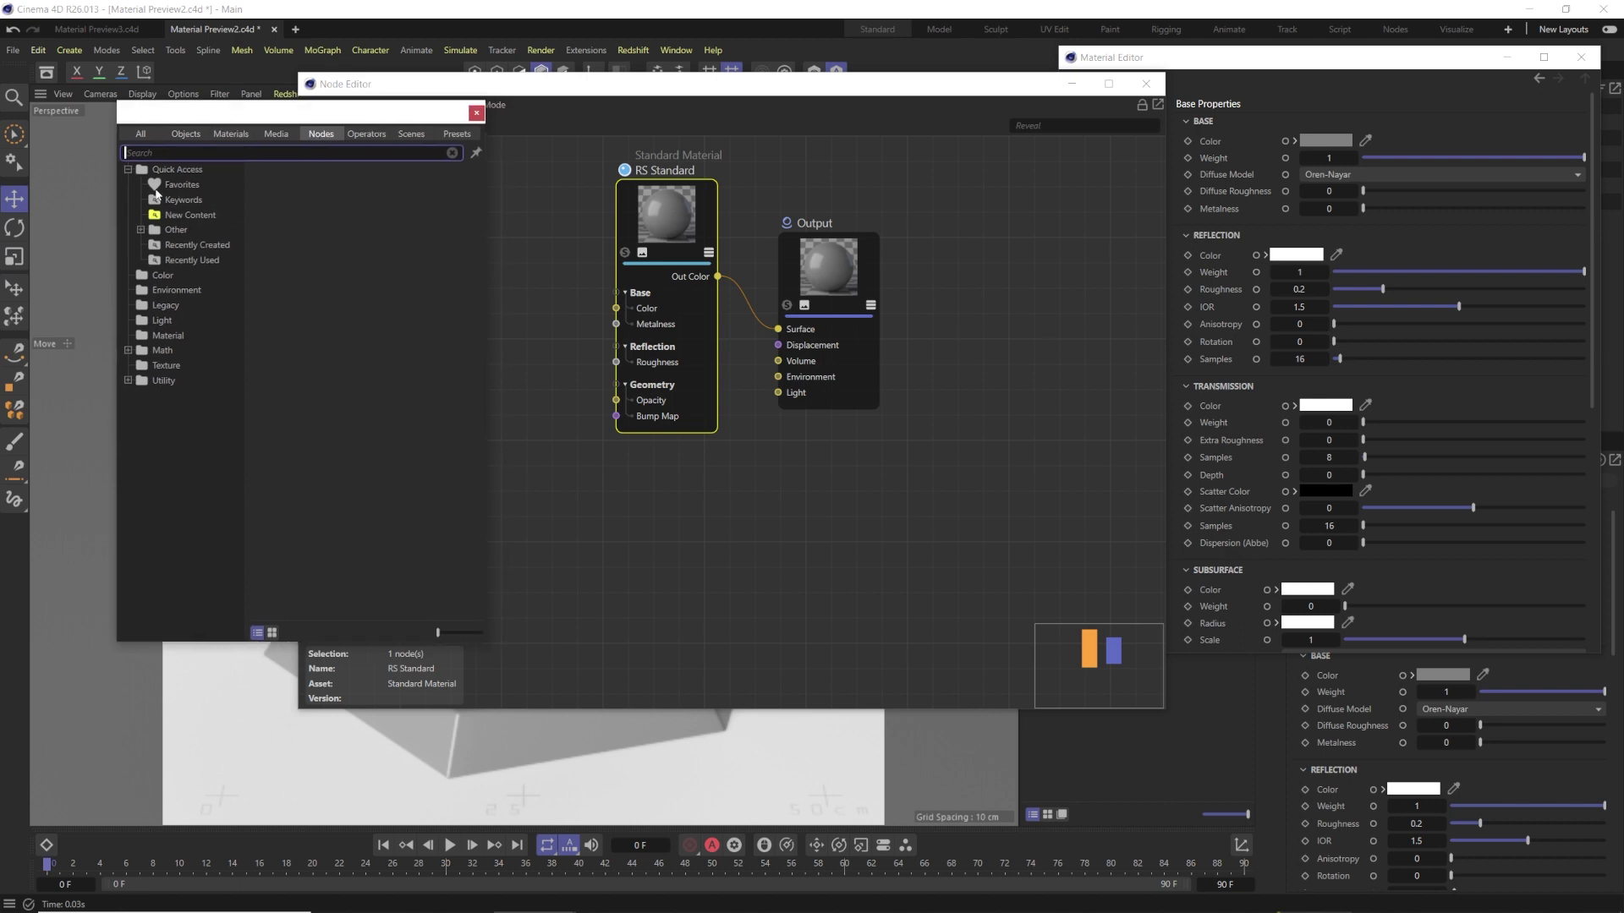
pyautogui.click(161, 279)
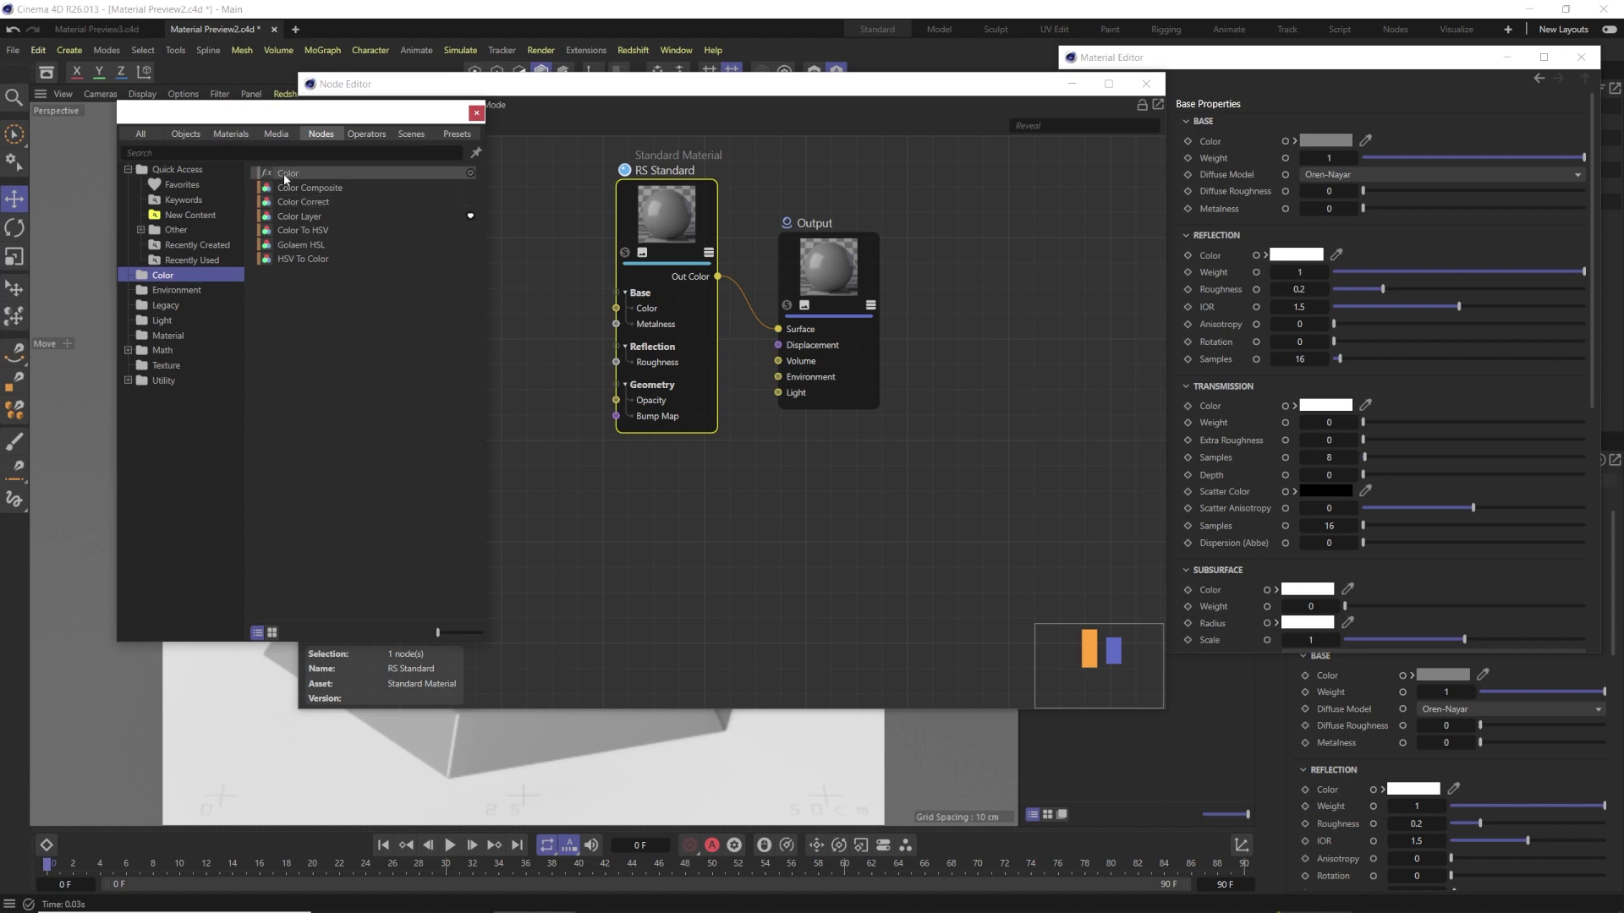
pyautogui.click(179, 292)
pyautogui.click(158, 307)
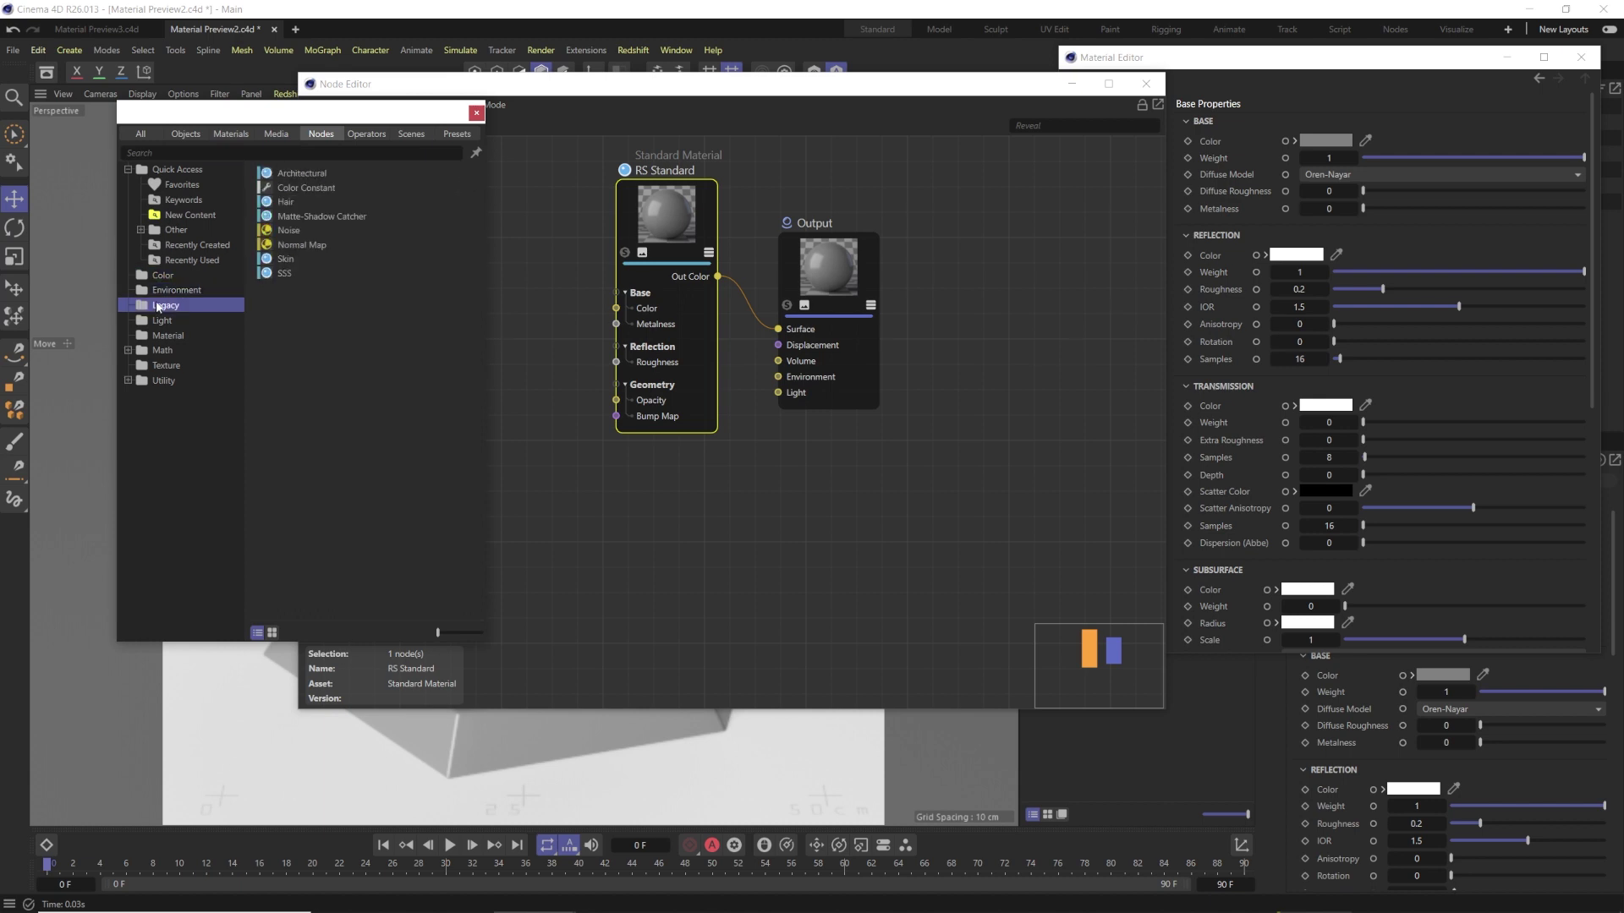
pyautogui.click(159, 320)
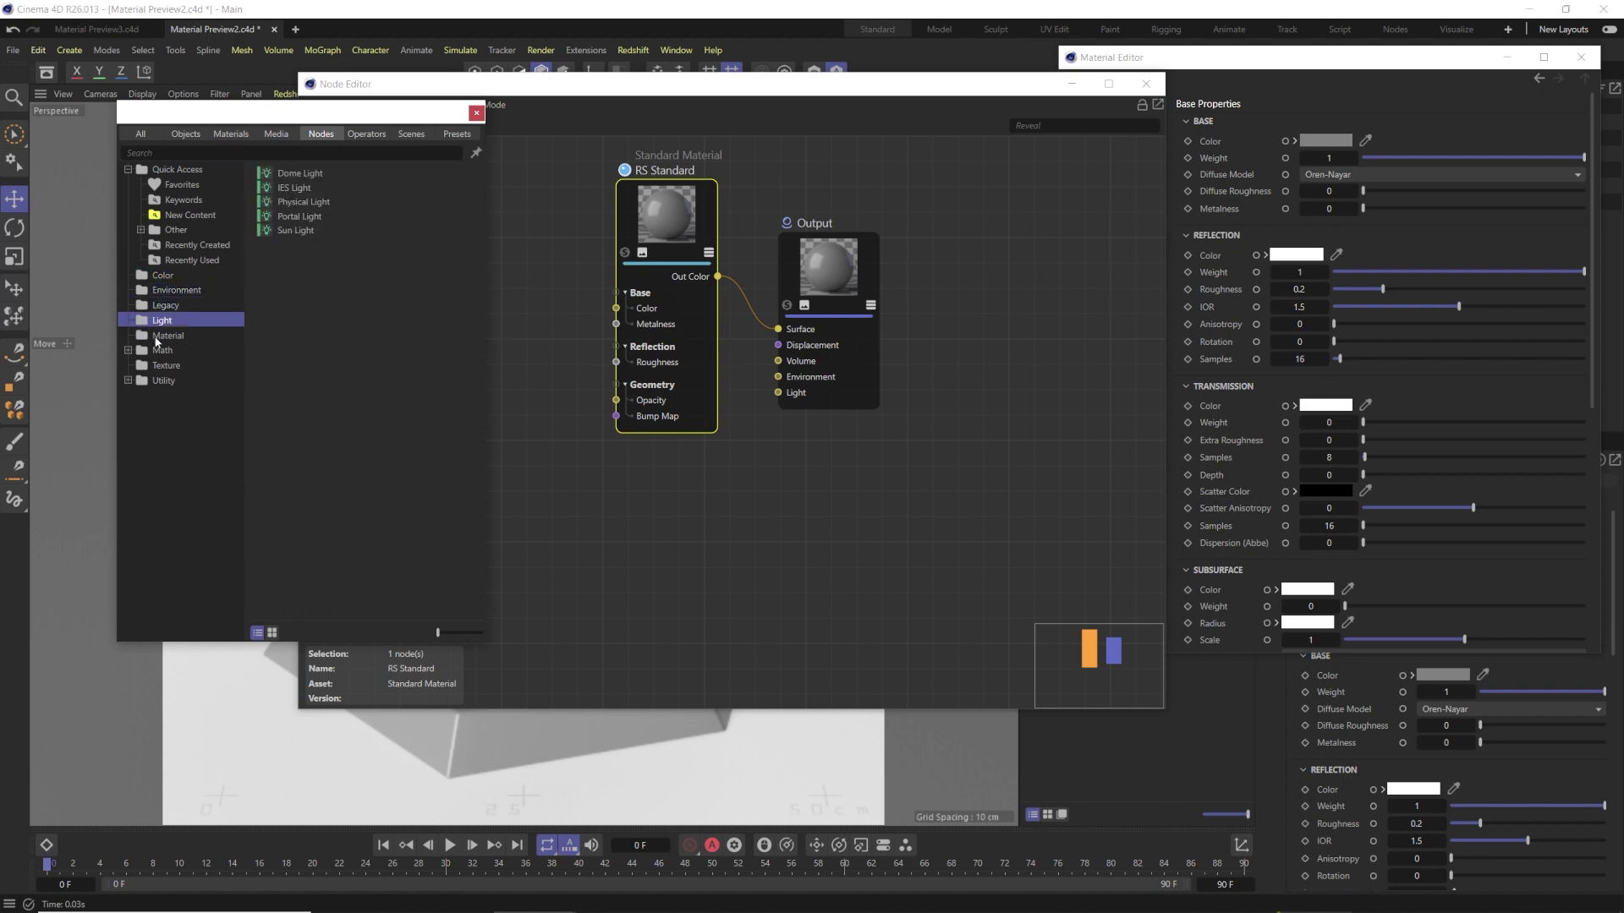
pyautogui.click(165, 335)
pyautogui.click(129, 350)
pyautogui.click(157, 366)
pyautogui.click(157, 381)
pyautogui.click(157, 396)
pyautogui.click(154, 411)
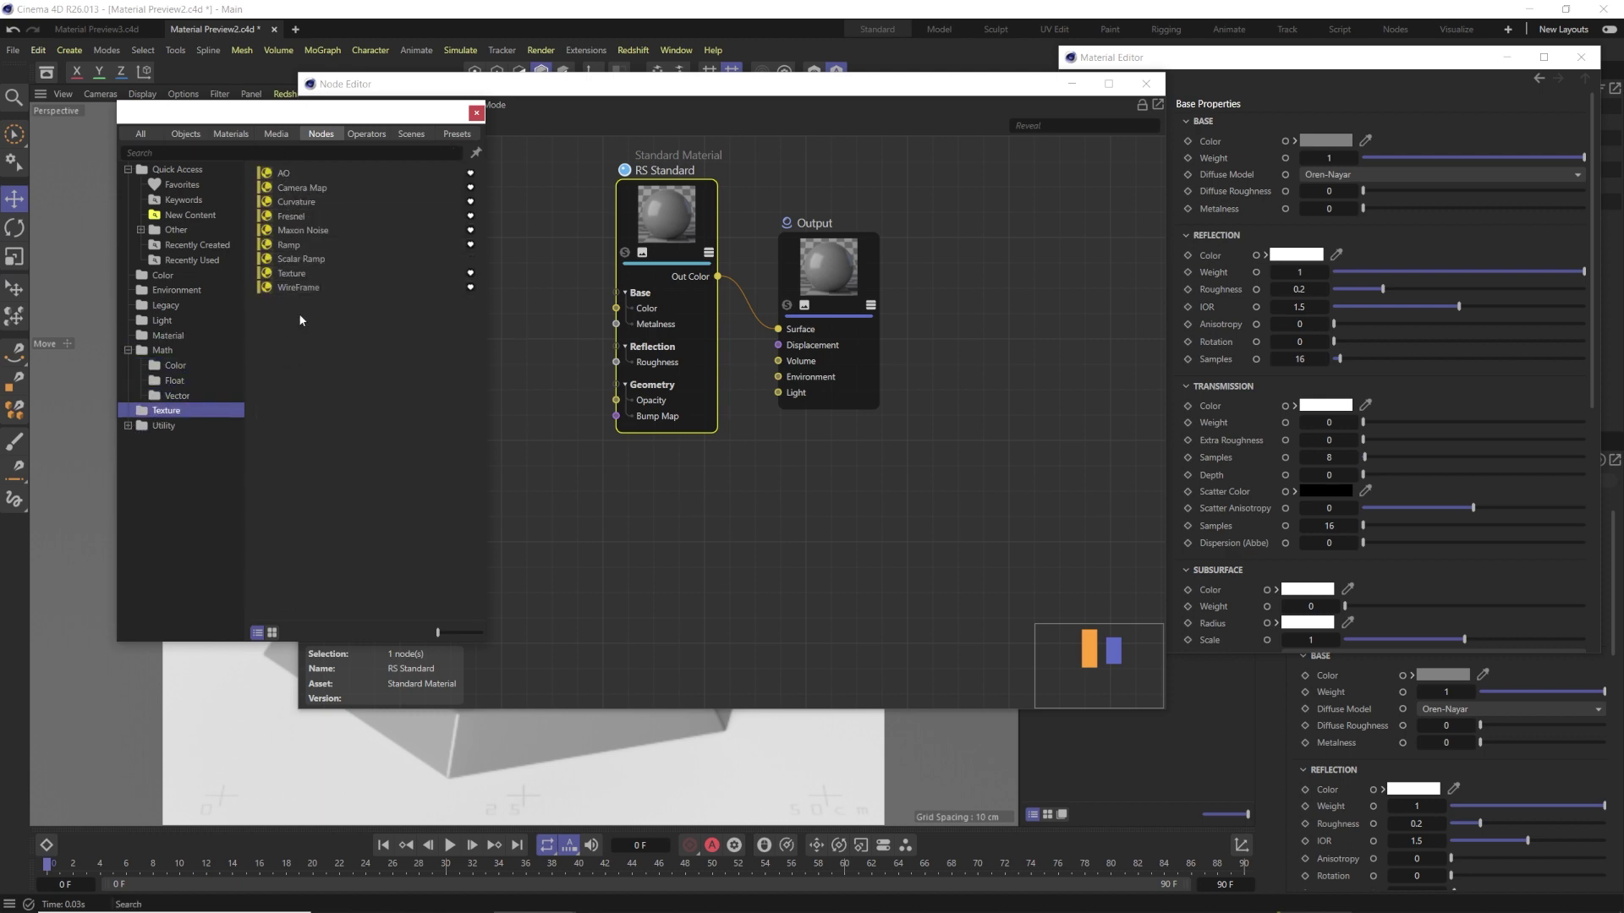
# - Examine the Utility subcategories, walk through every node category from Color to User Data, and close the add-nodes browser
pyautogui.click(129, 426)
pyautogui.click(179, 455)
pyautogui.click(173, 441)
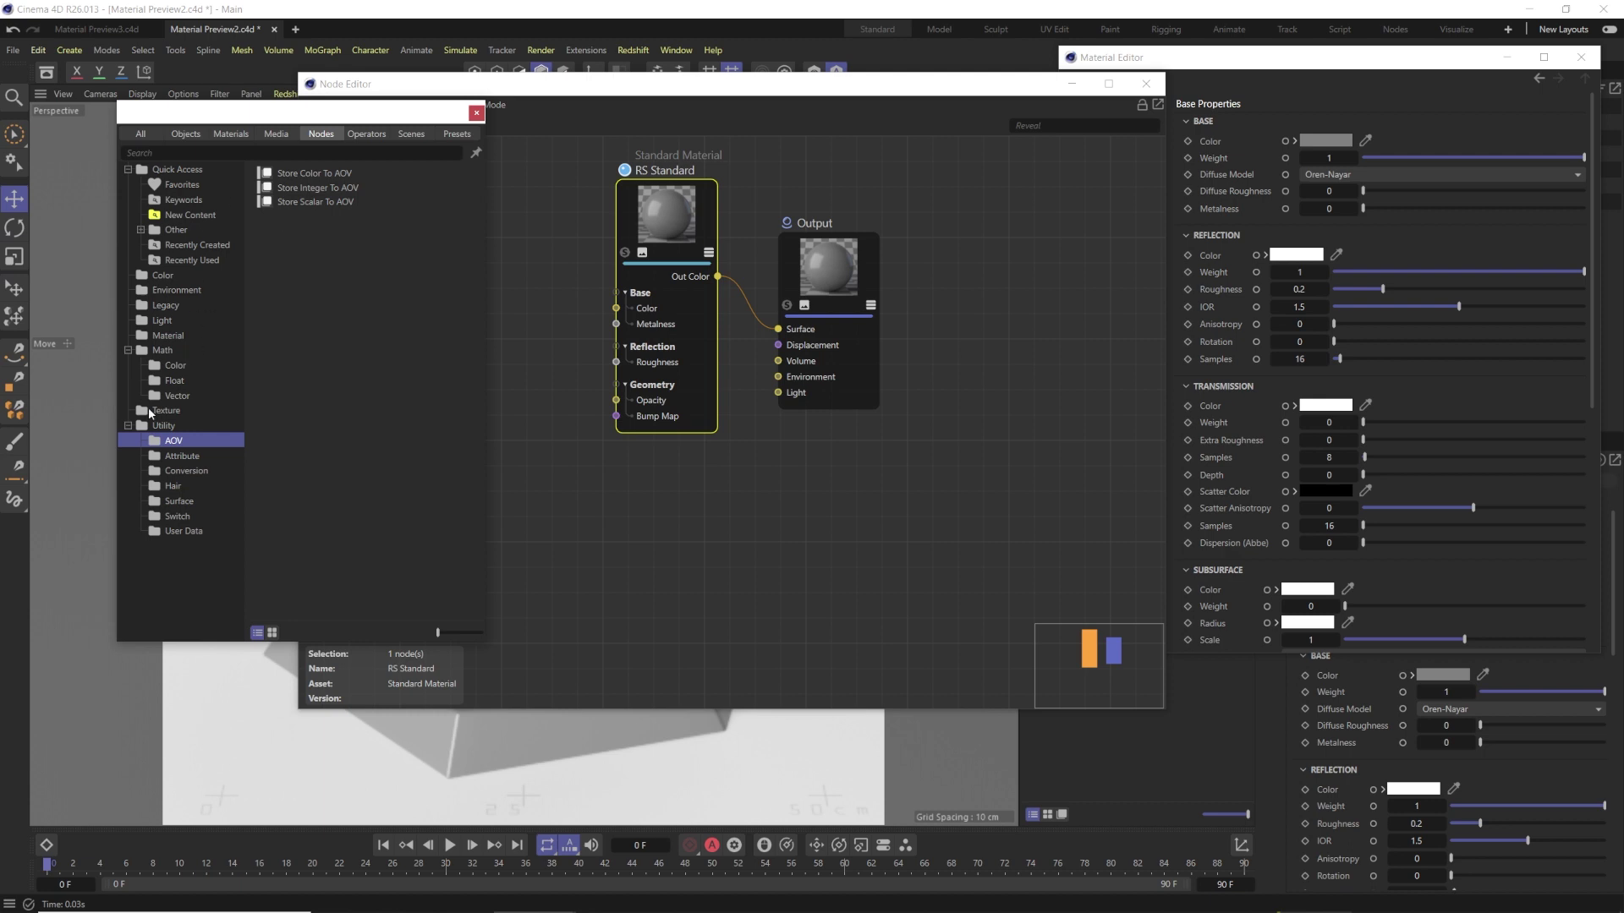
pyautogui.click(175, 365)
pyautogui.click(176, 290)
pyautogui.click(171, 277)
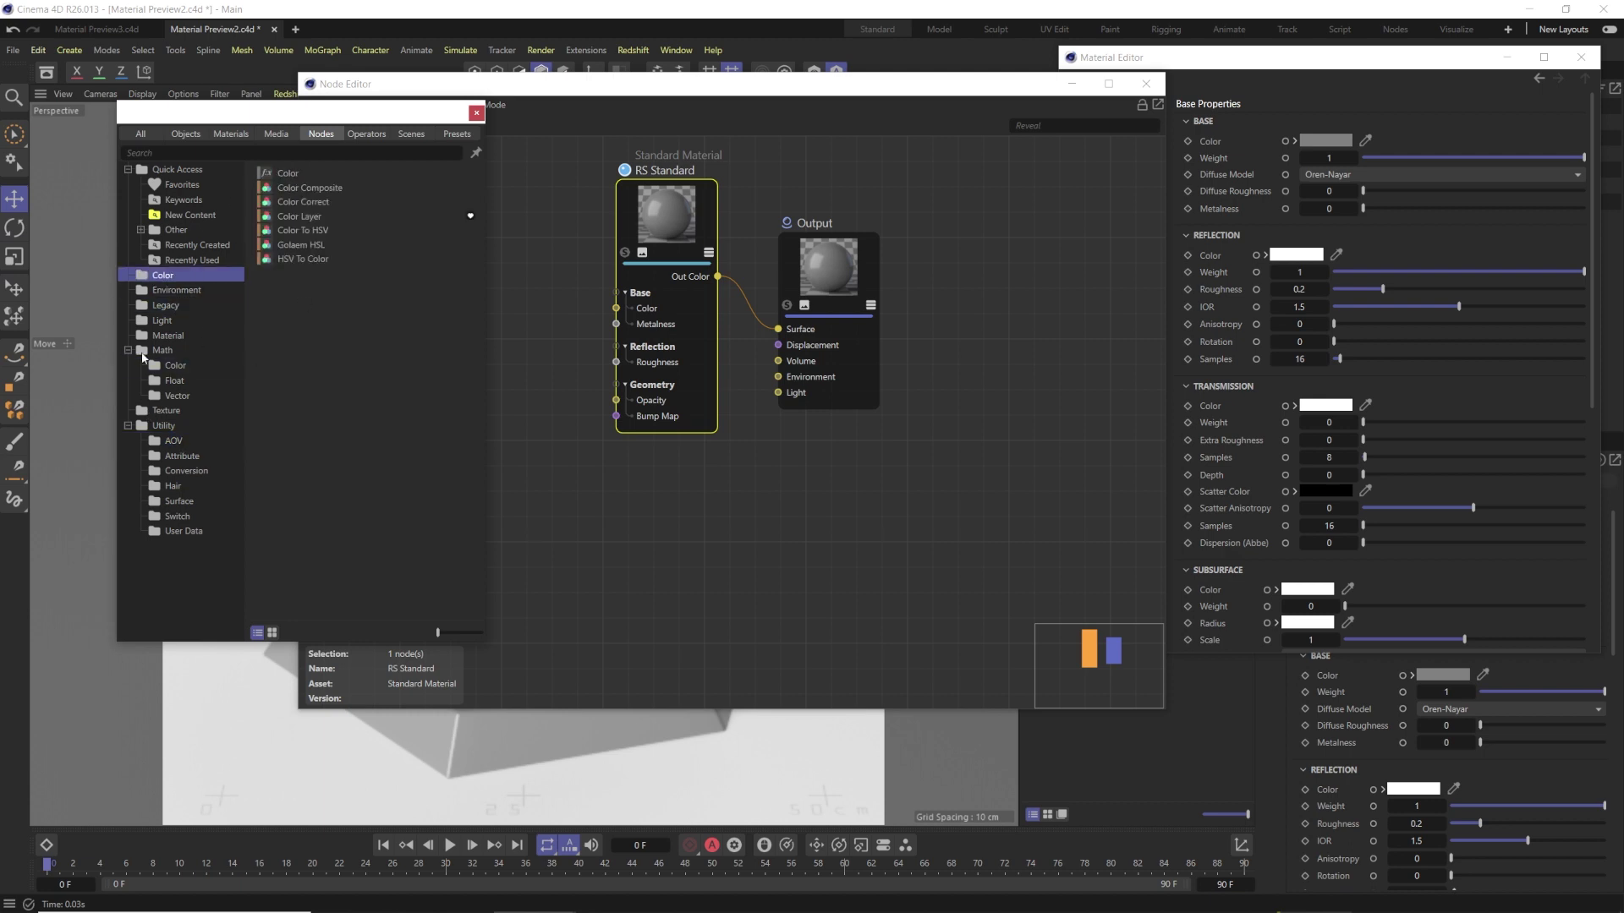
pyautogui.press('Down')
pyautogui.press('Down')
pyautogui.press('Down')
pyautogui.press('Down')
pyautogui.press('Down')
pyautogui.press('Down')
pyautogui.press('Down')
pyautogui.press('Down')
pyautogui.press('Down')
pyautogui.press('Down')
pyautogui.press('Down')
pyautogui.press('Down')
pyautogui.press('Down')
pyautogui.press('Down')
pyautogui.press('Down')
pyautogui.press('Down')
pyautogui.press('Down')
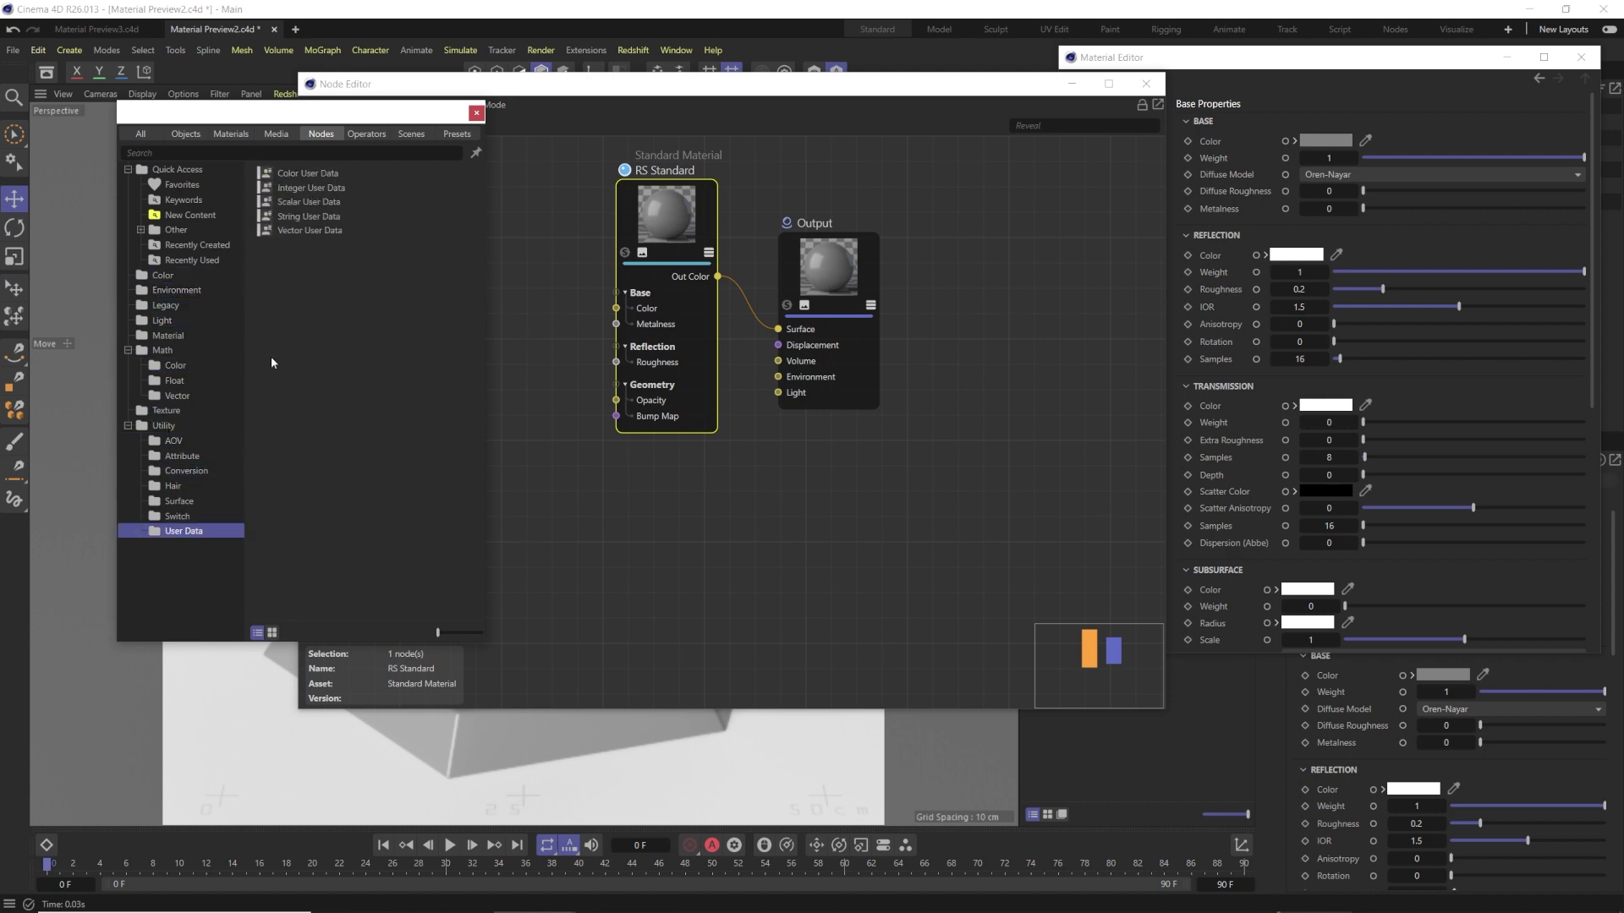
pyautogui.click(476, 113)
# - Shift the Node Editor window to clear the viewport's edge, open the Asset Browser, and examine its general node categories
pyautogui.moveTo(592, 84); pyautogui.dragTo(754, 78)
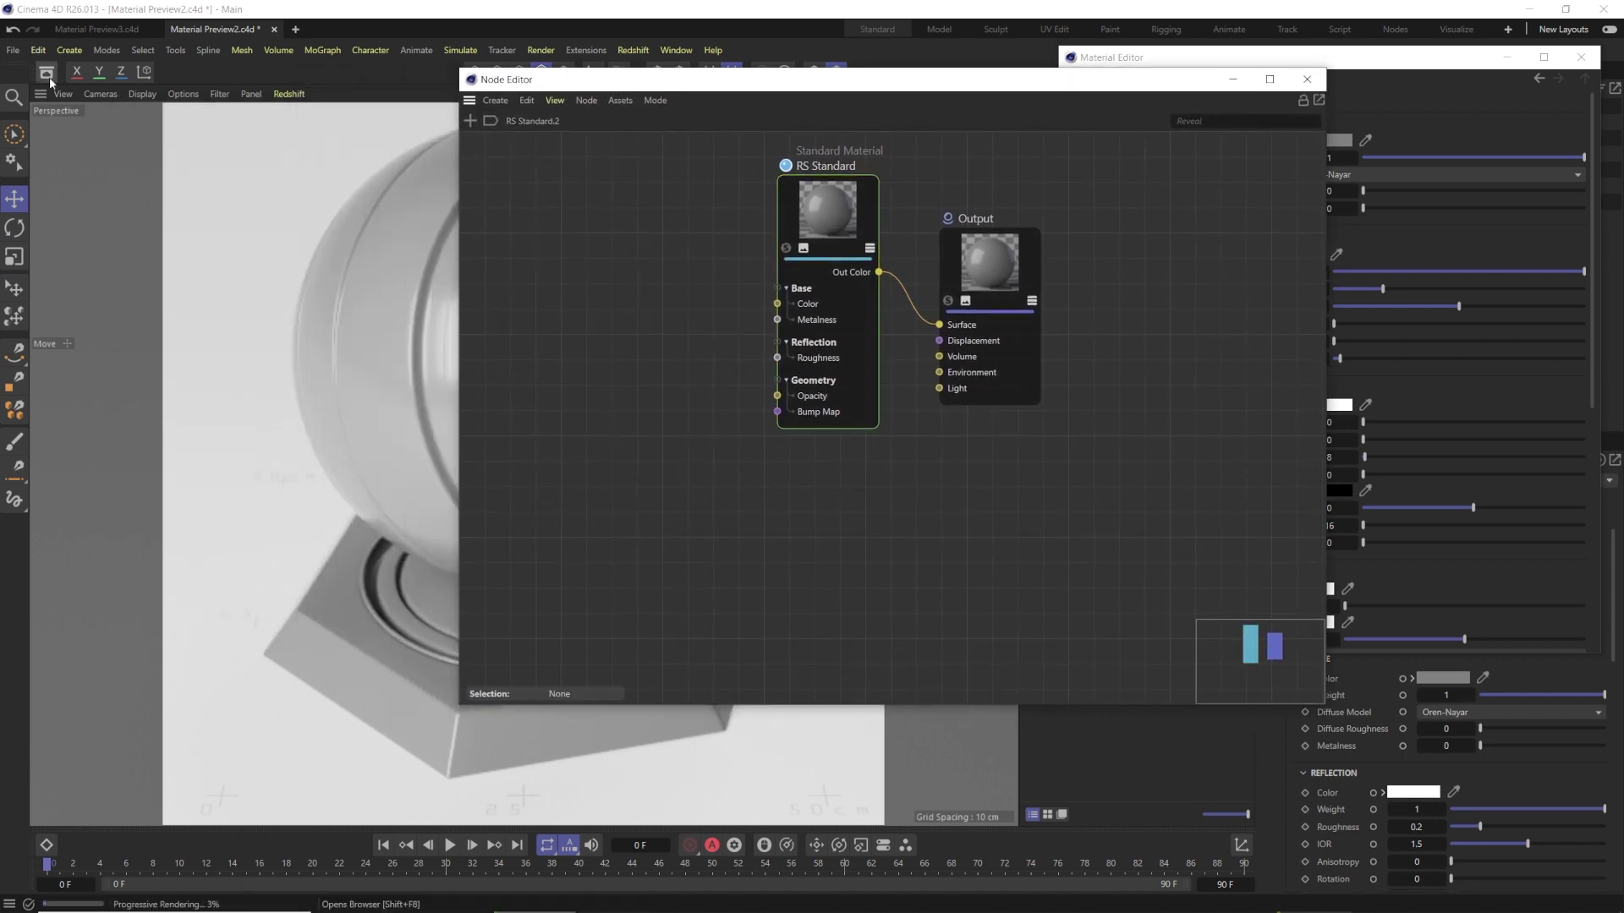
pyautogui.click(47, 74)
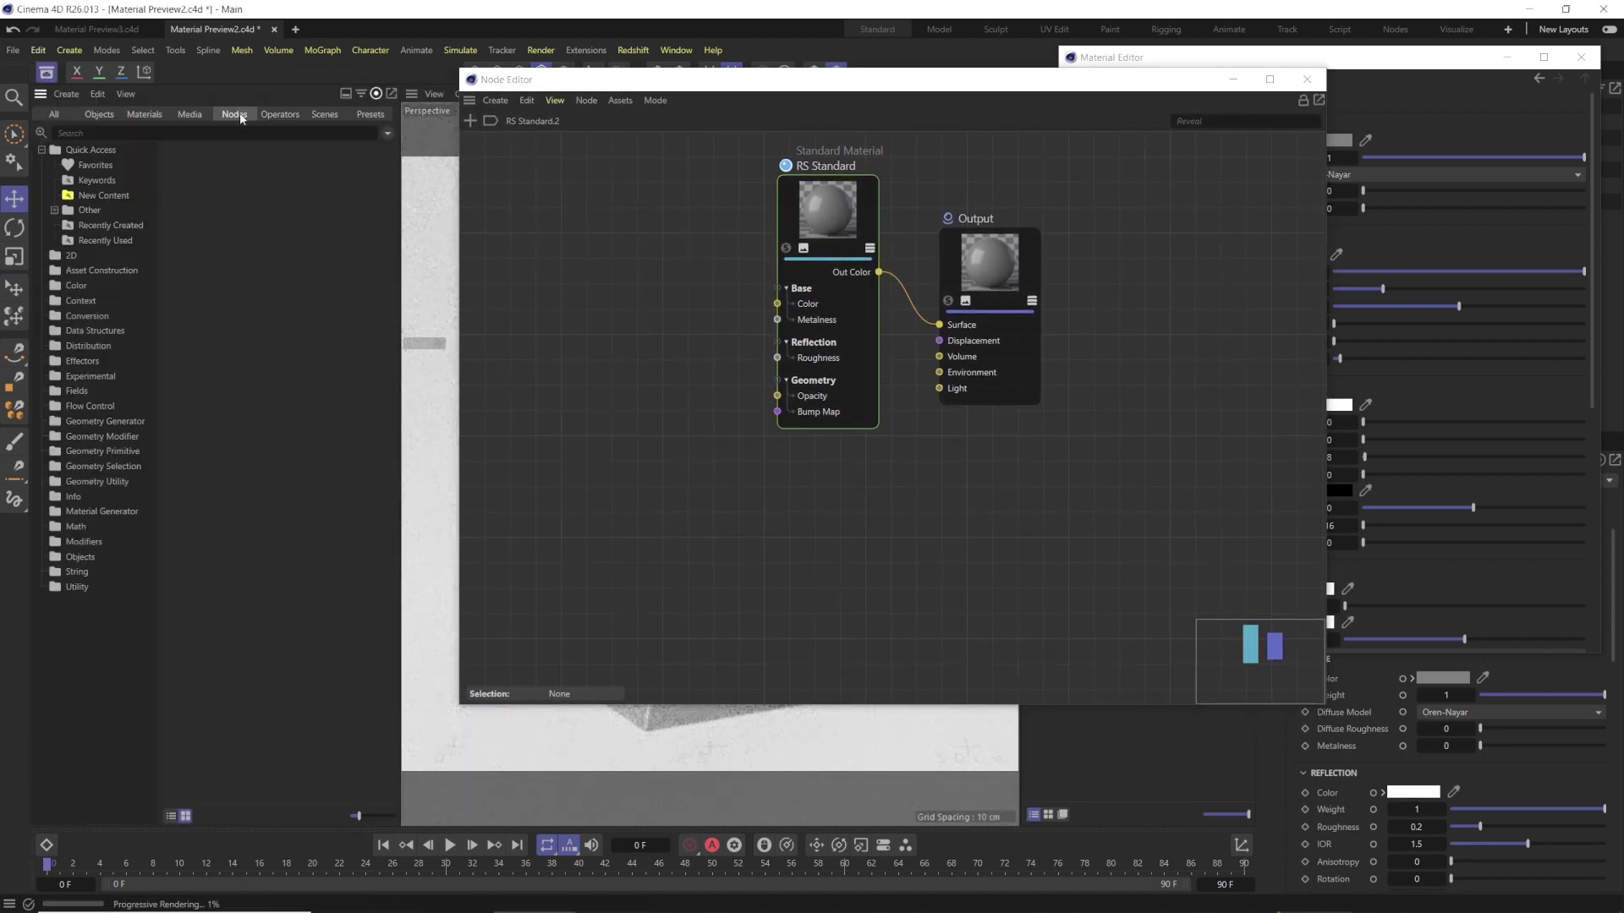
pyautogui.click(76, 390)
pyautogui.click(81, 300)
pyautogui.click(91, 376)
pyautogui.click(105, 421)
pyautogui.click(88, 480)
pyautogui.click(85, 542)
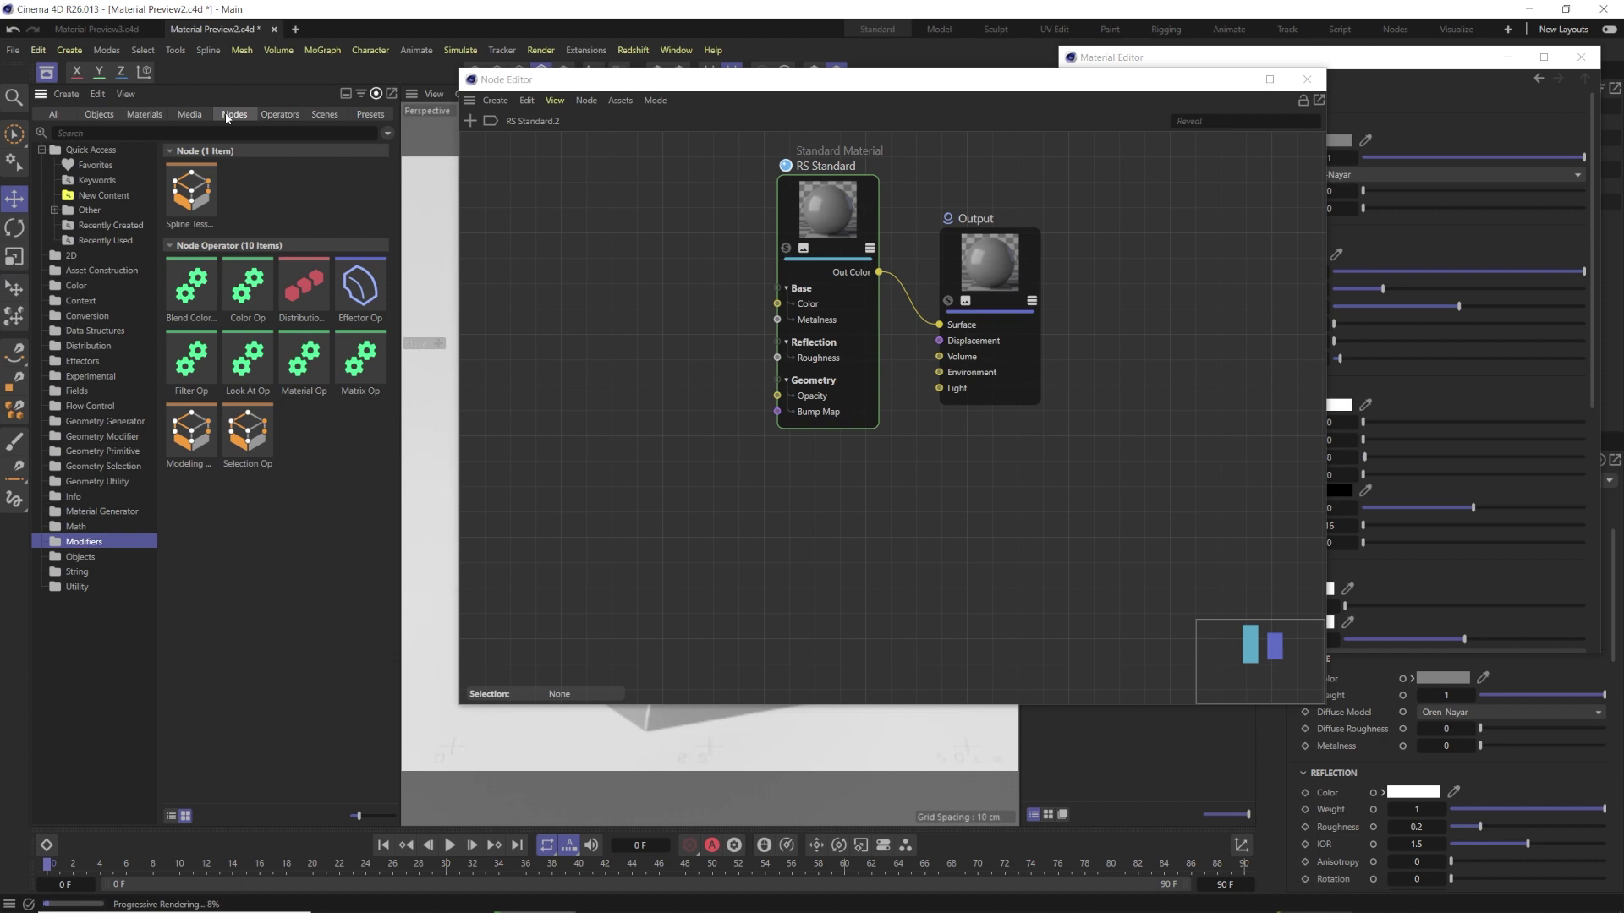
# - Make the Node Editor active and review the Redshift node categories in the Asset Browser, expanding Utility and revisiting Texture
pyautogui.click(547, 246)
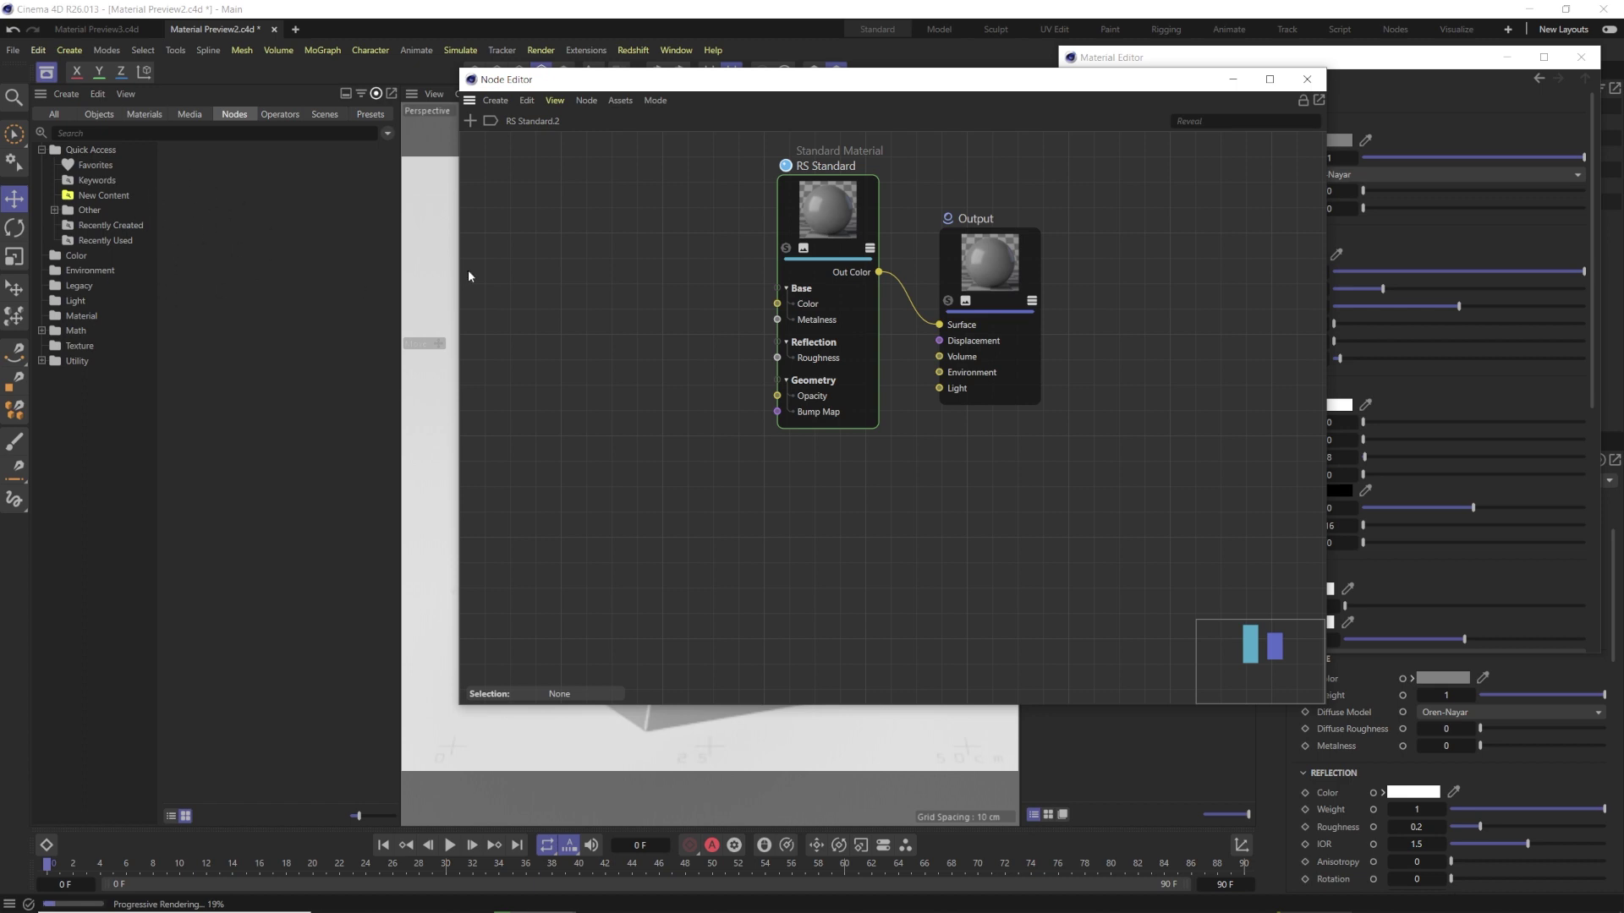
pyautogui.click(84, 256)
pyautogui.click(83, 270)
pyautogui.click(76, 286)
pyautogui.click(74, 301)
pyautogui.click(76, 316)
pyautogui.click(76, 331)
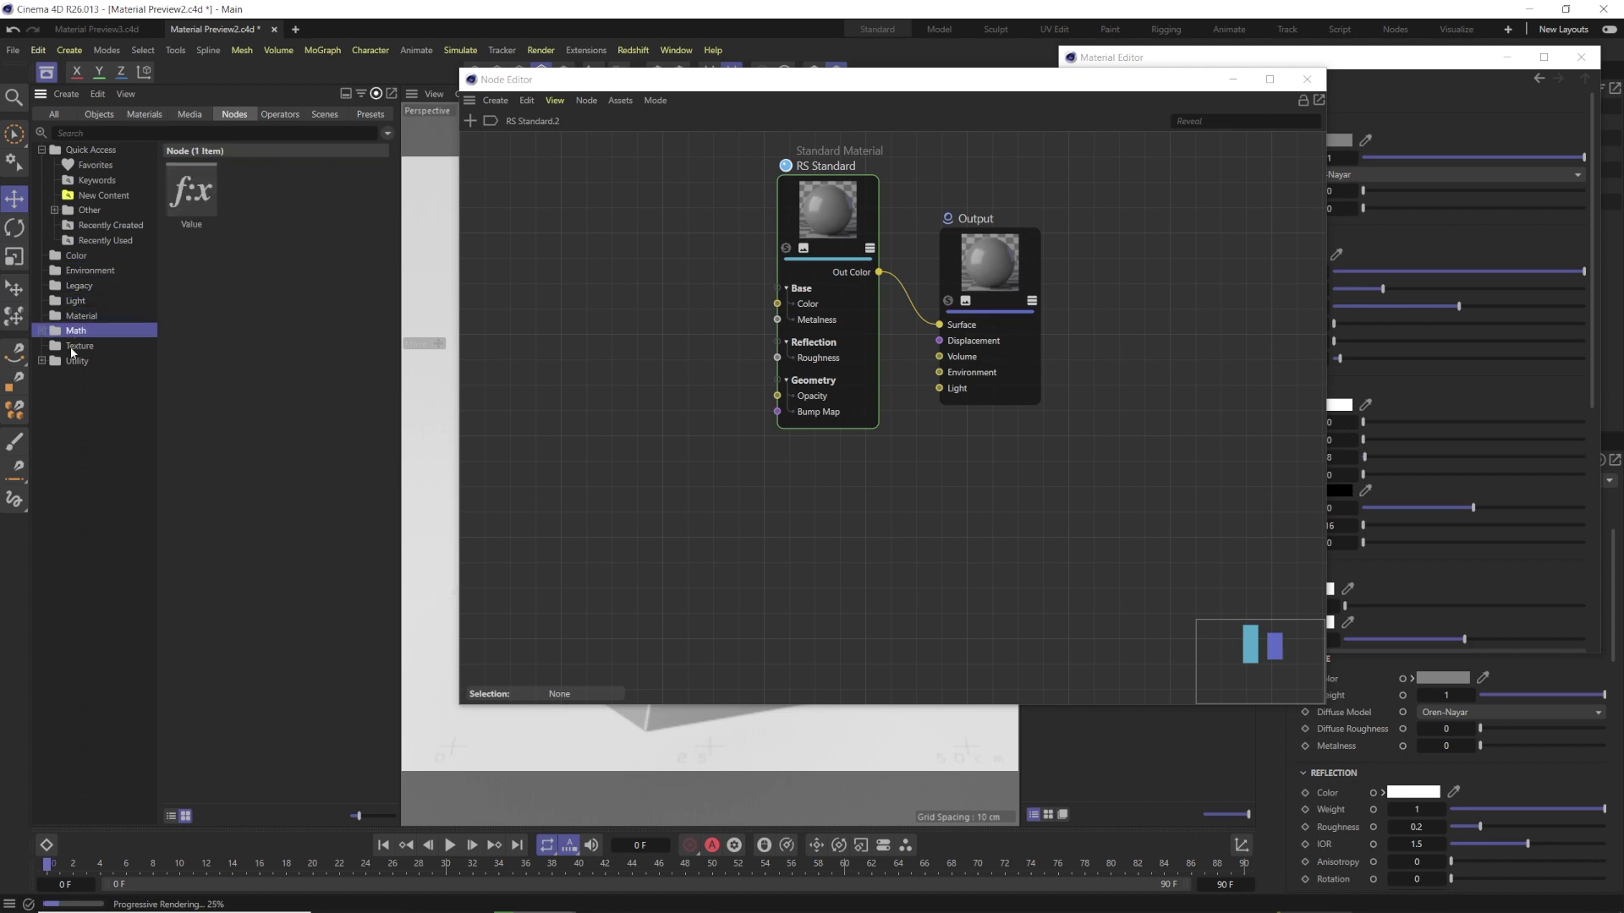
pyautogui.click(80, 346)
pyautogui.click(77, 361)
pyautogui.click(41, 362)
pyautogui.click(78, 347)
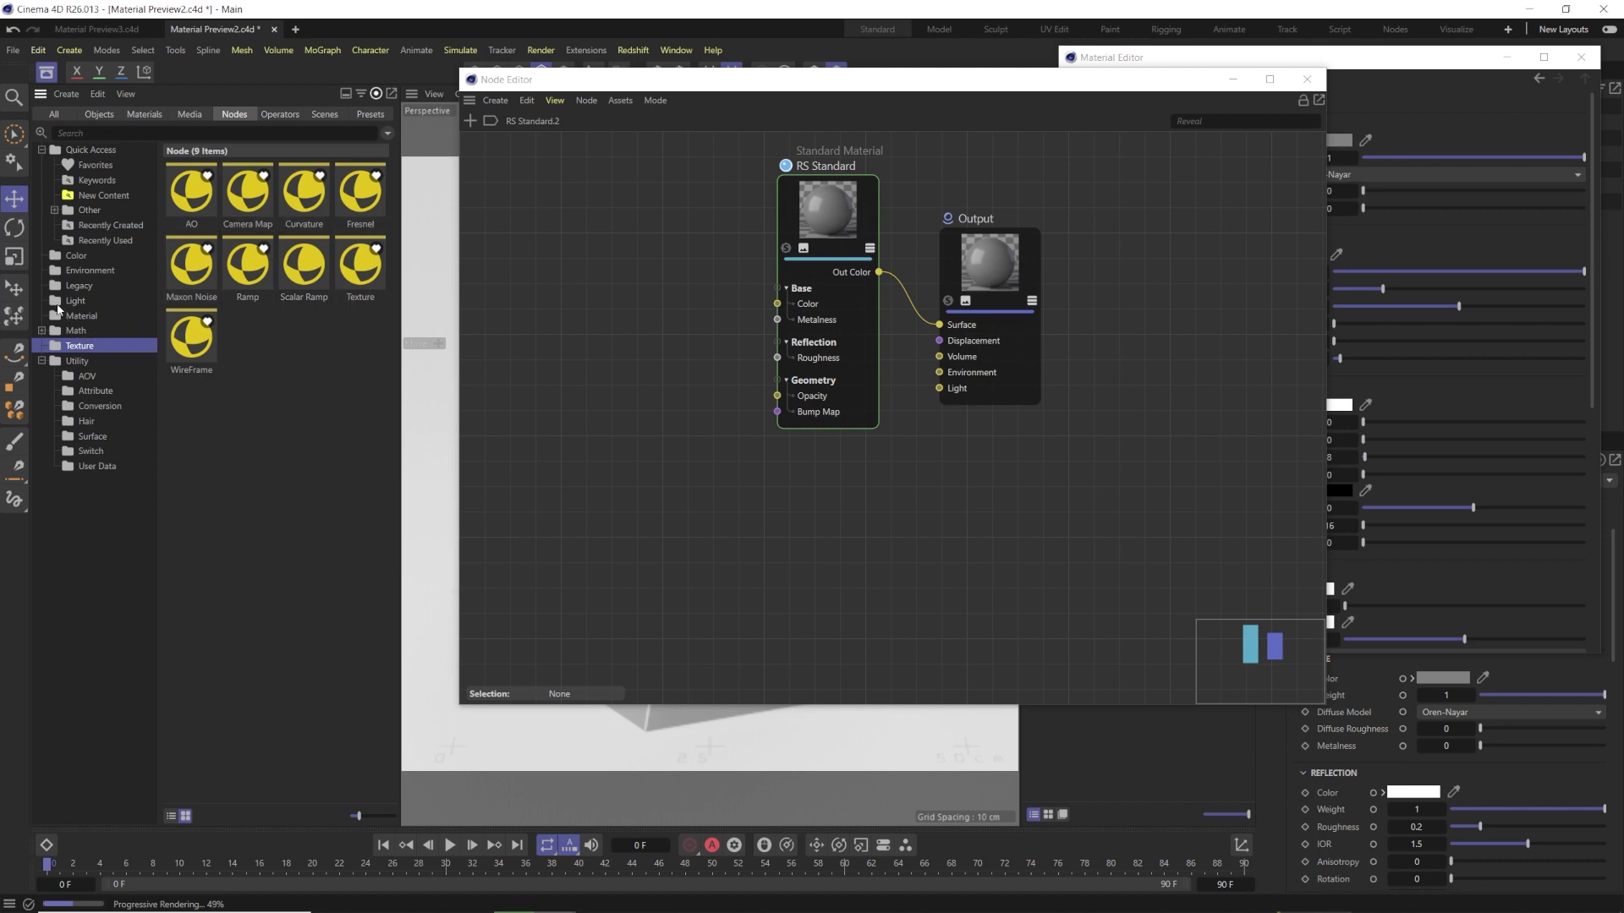
# - Examine the nodes in the Color, Light, Material, Utility and Surface categories
pyautogui.click(64, 257)
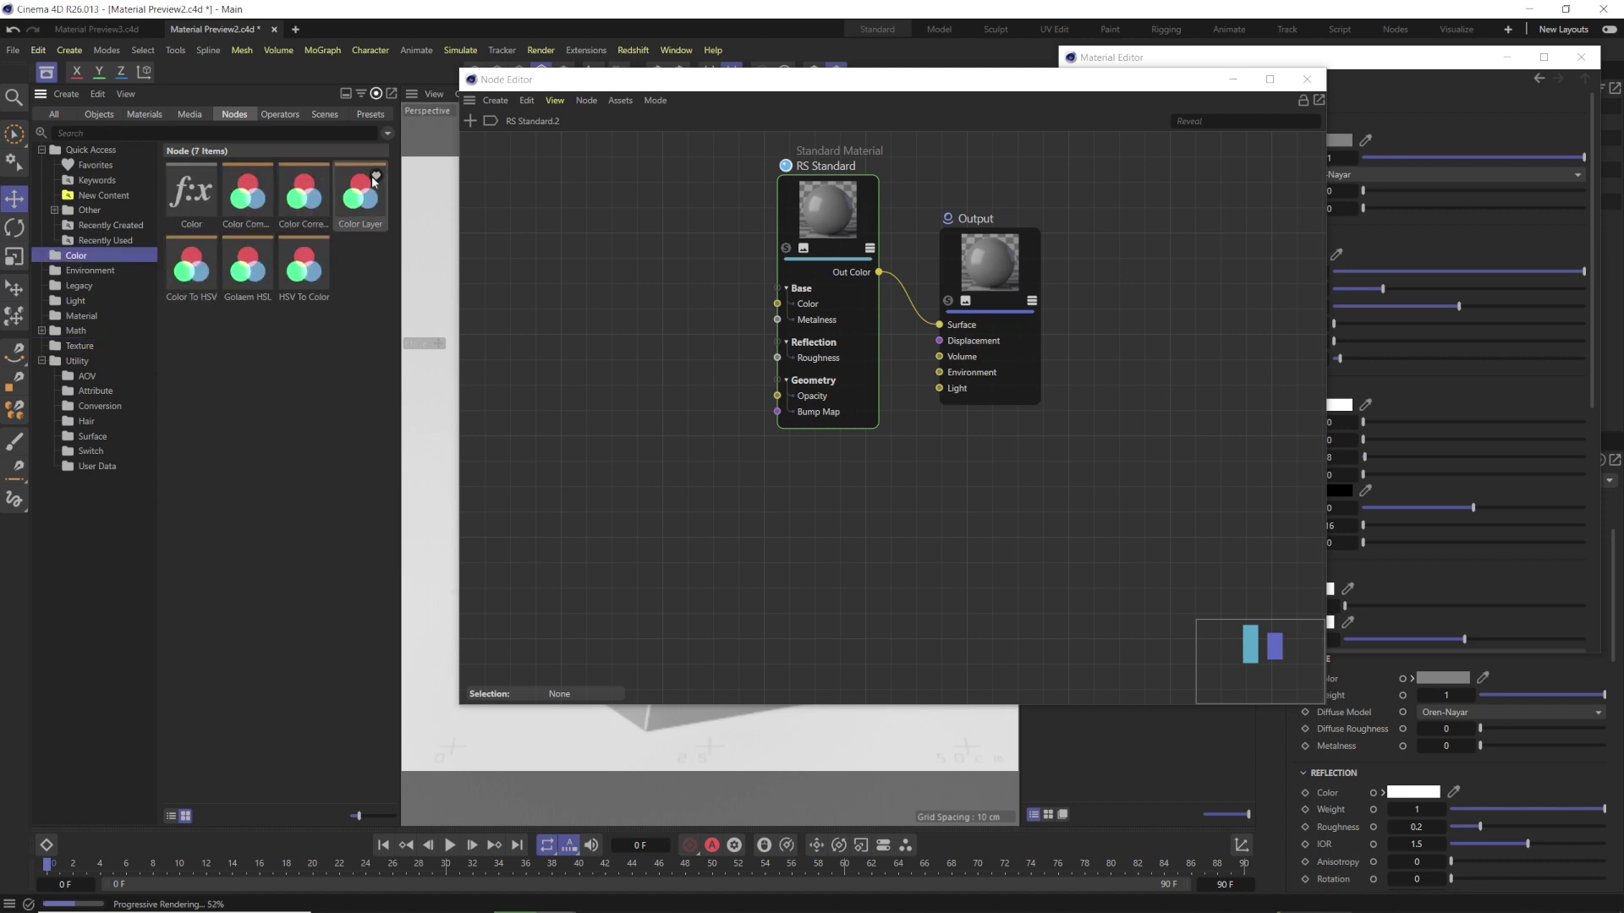
pyautogui.click(59, 301)
pyautogui.click(59, 316)
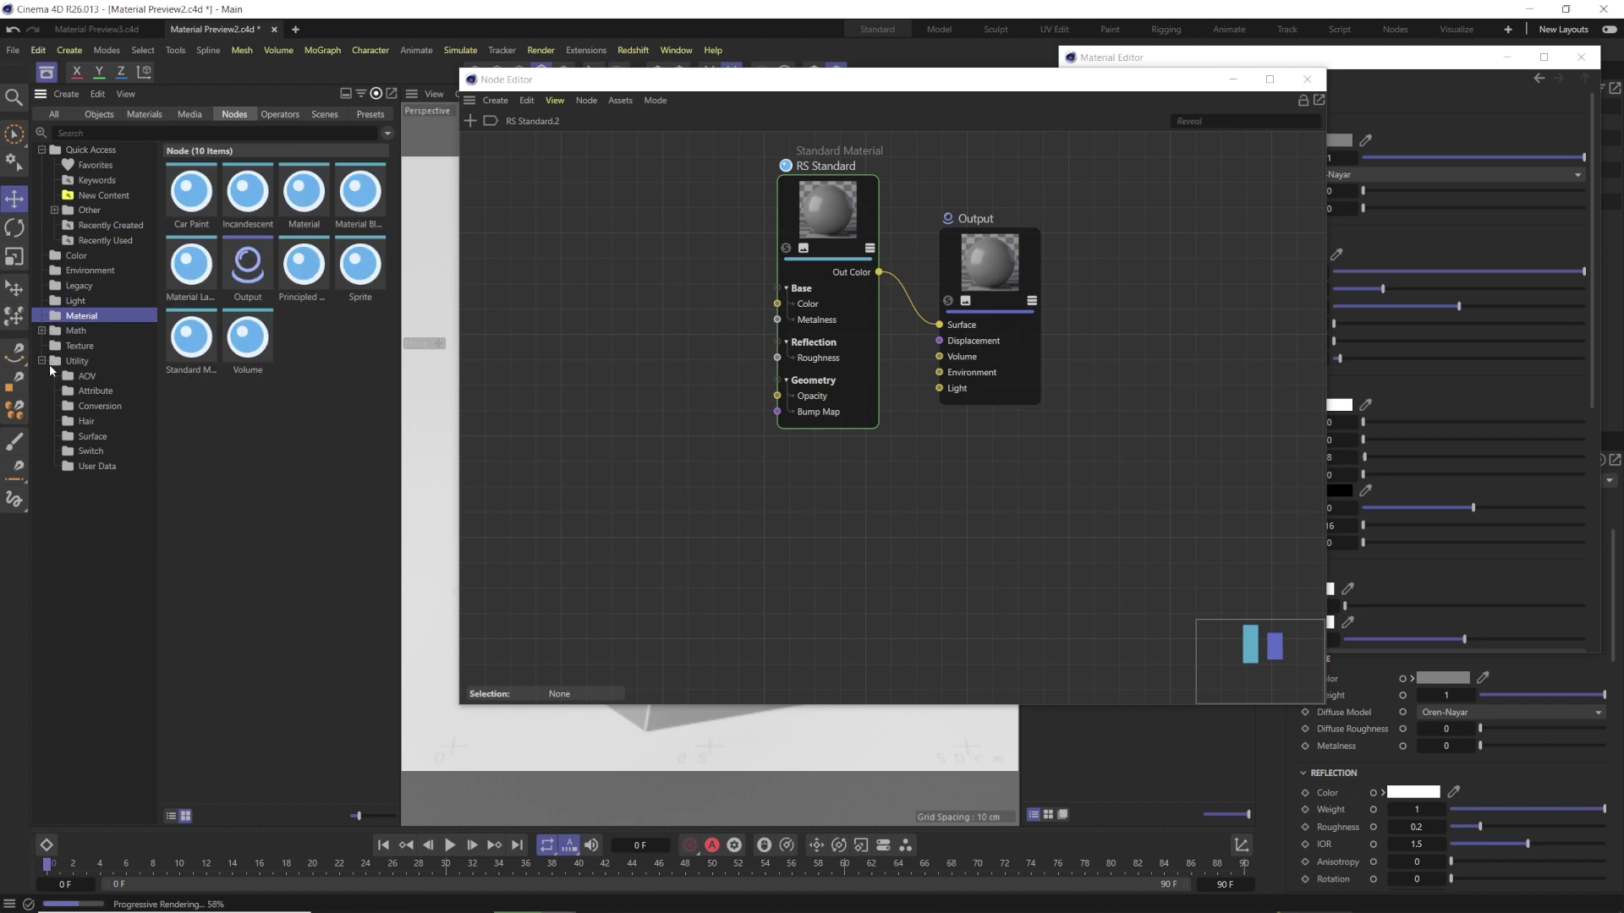
pyautogui.click(58, 362)
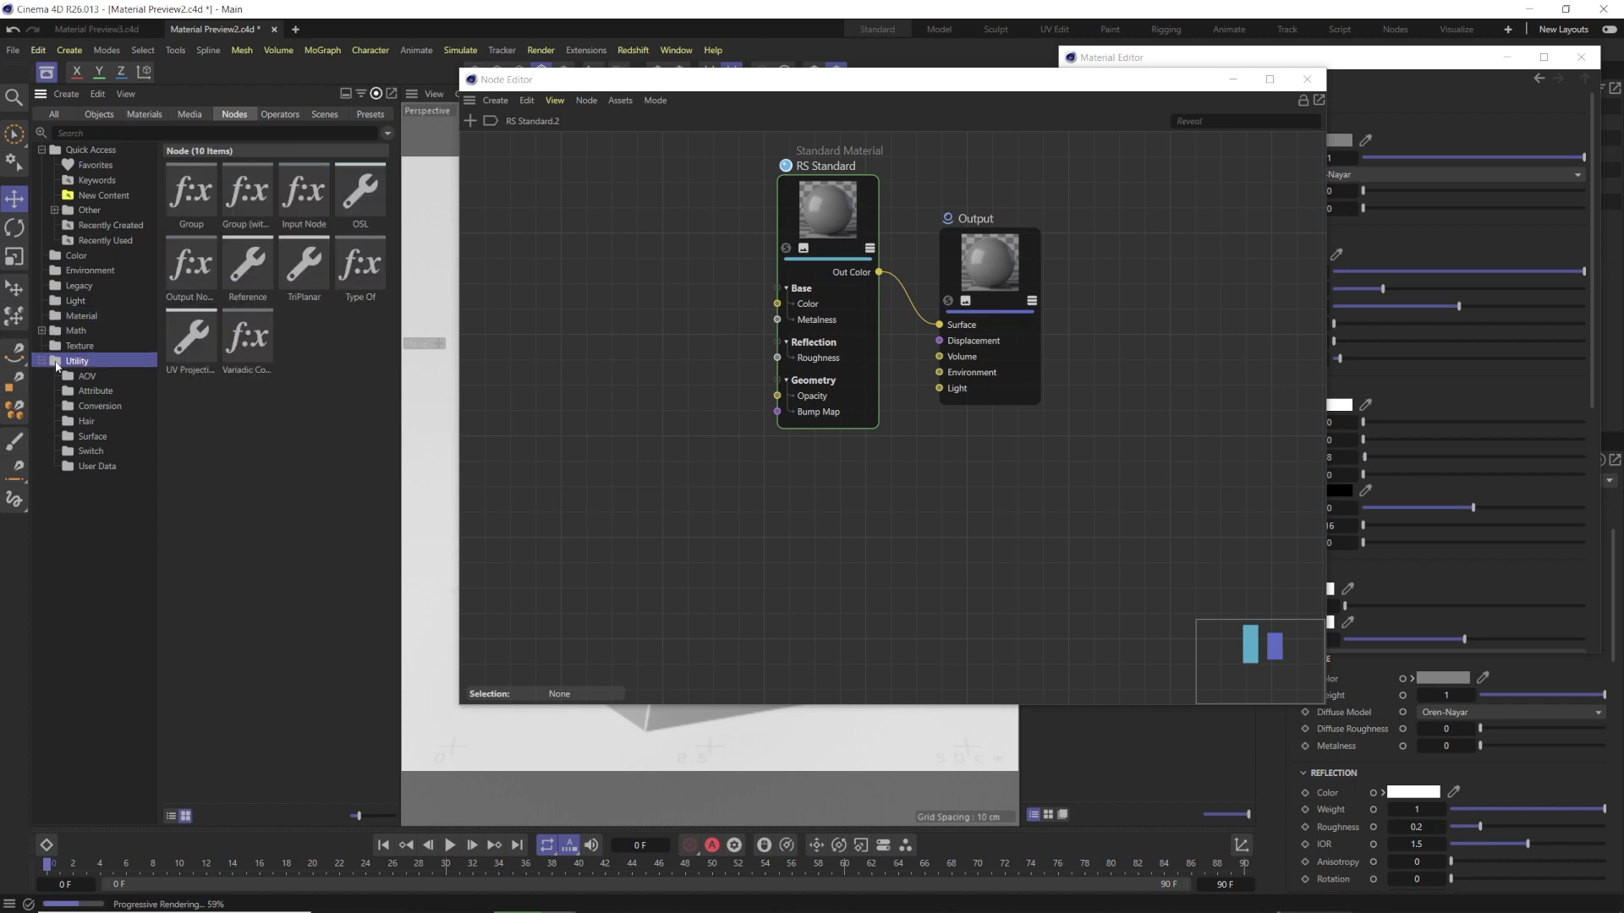
pyautogui.click(71, 438)
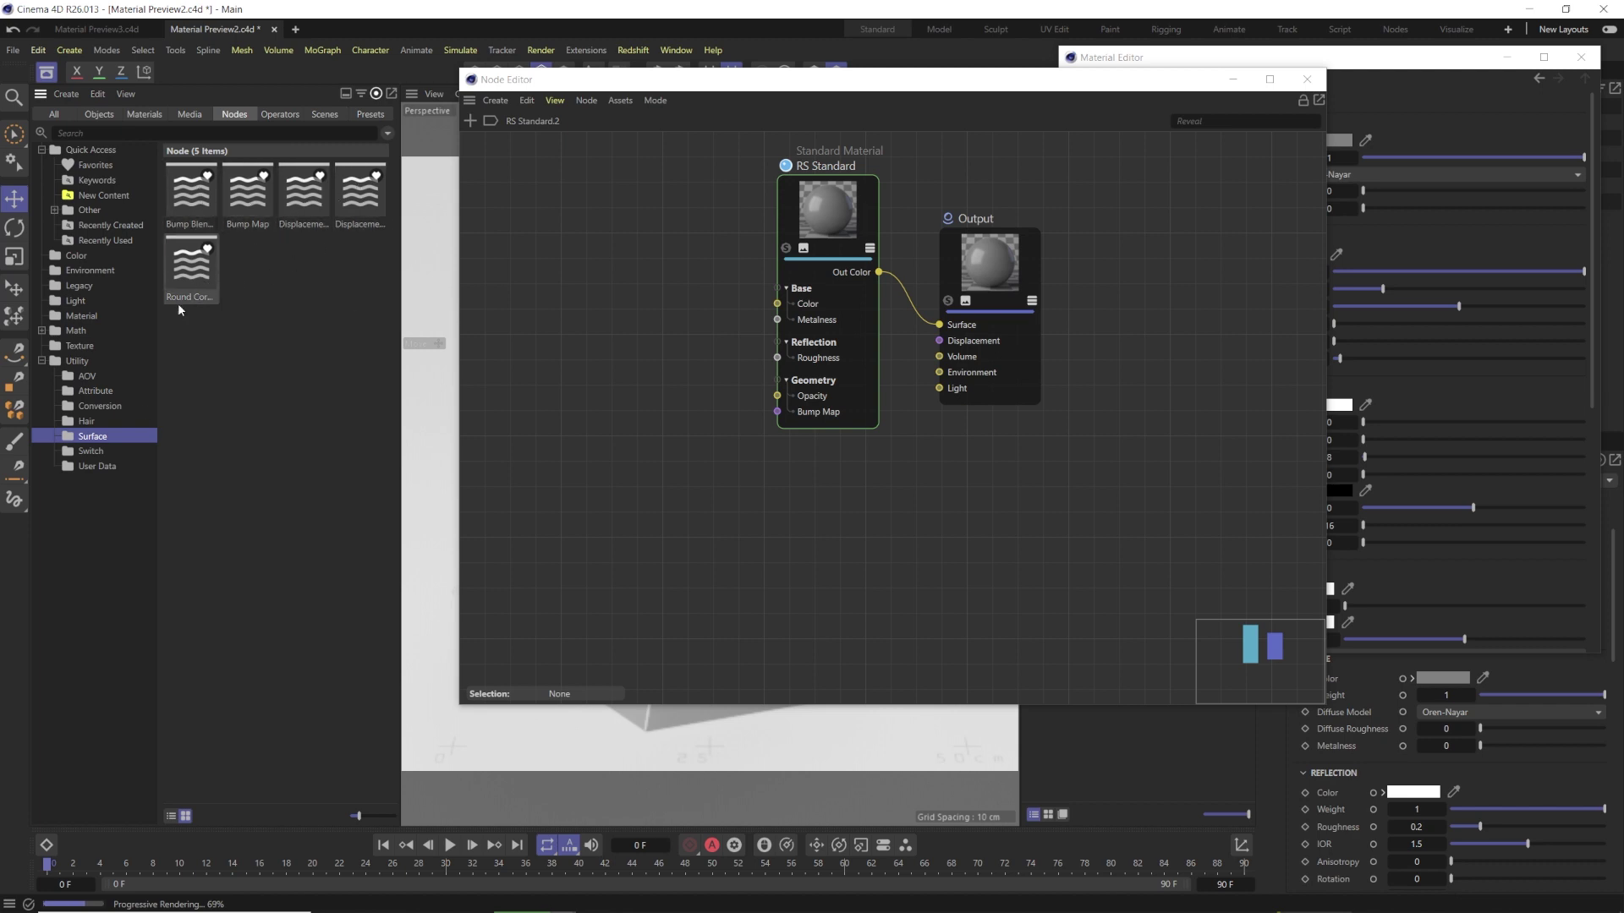
# - Show the favorite nodes, compare them as a list and as resized thumbnails, and close the Asset Browser
pyautogui.click(102, 168)
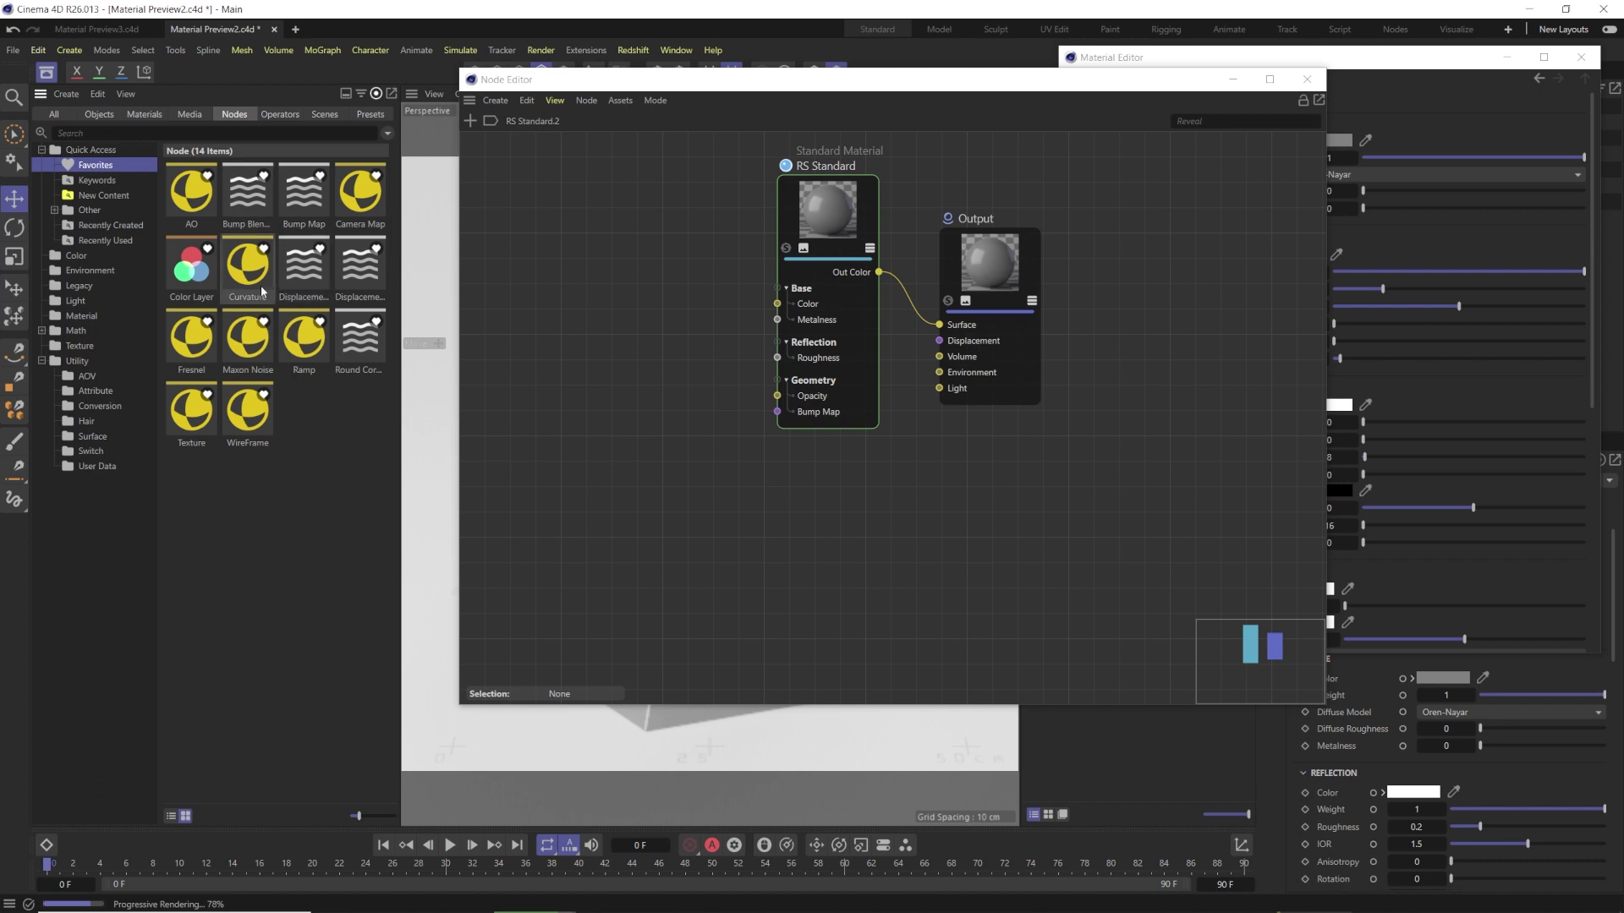
pyautogui.click(172, 816)
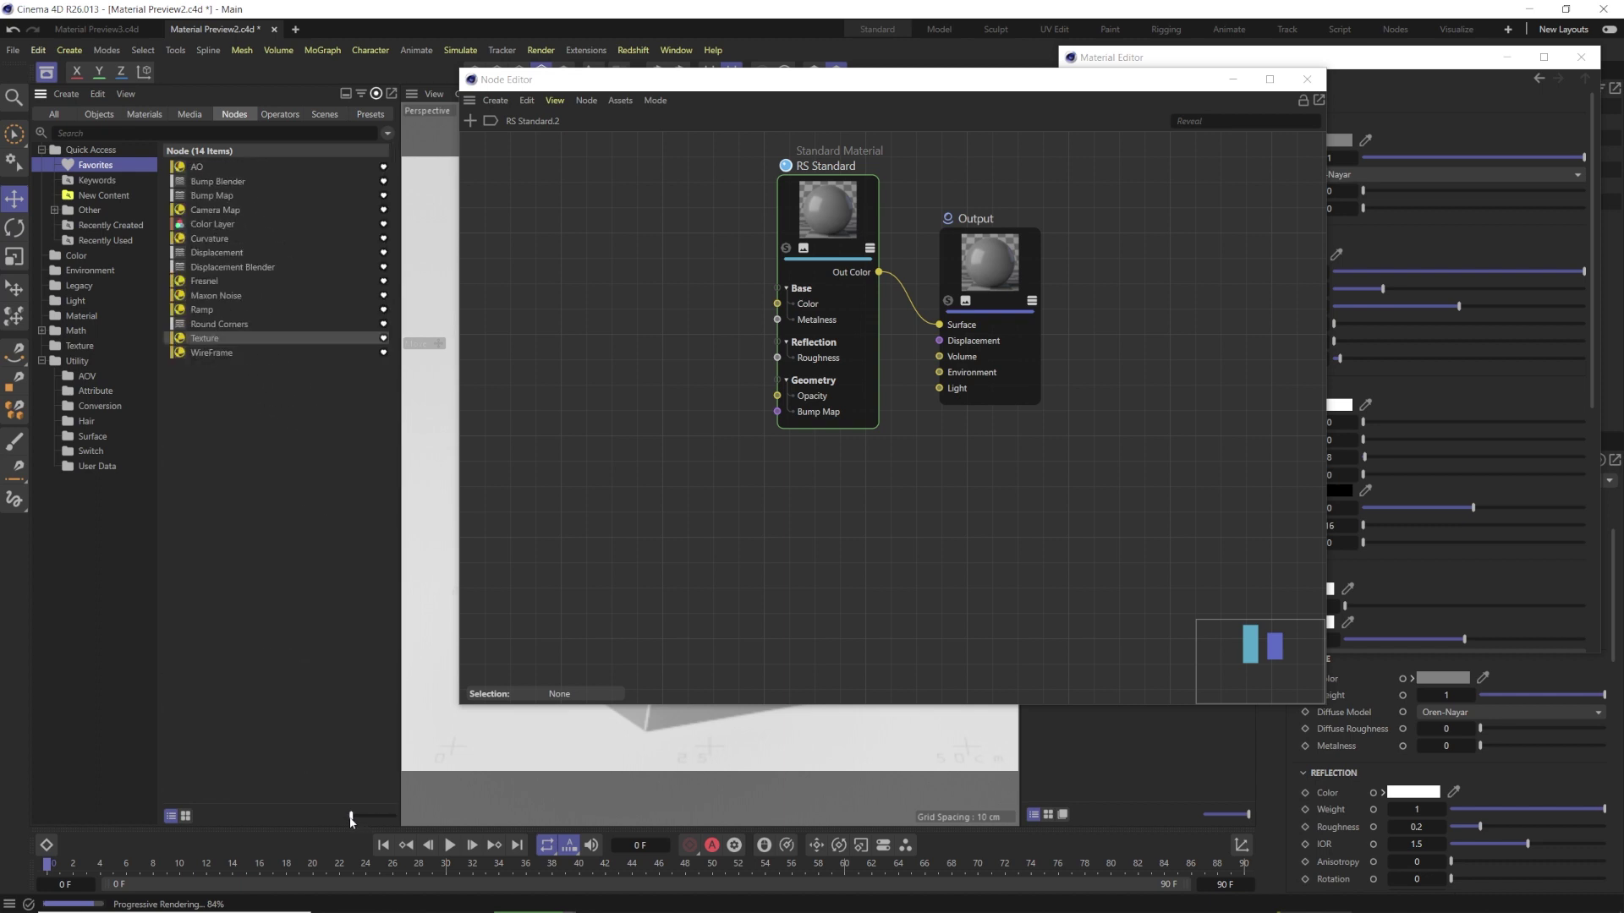
pyautogui.click(185, 816)
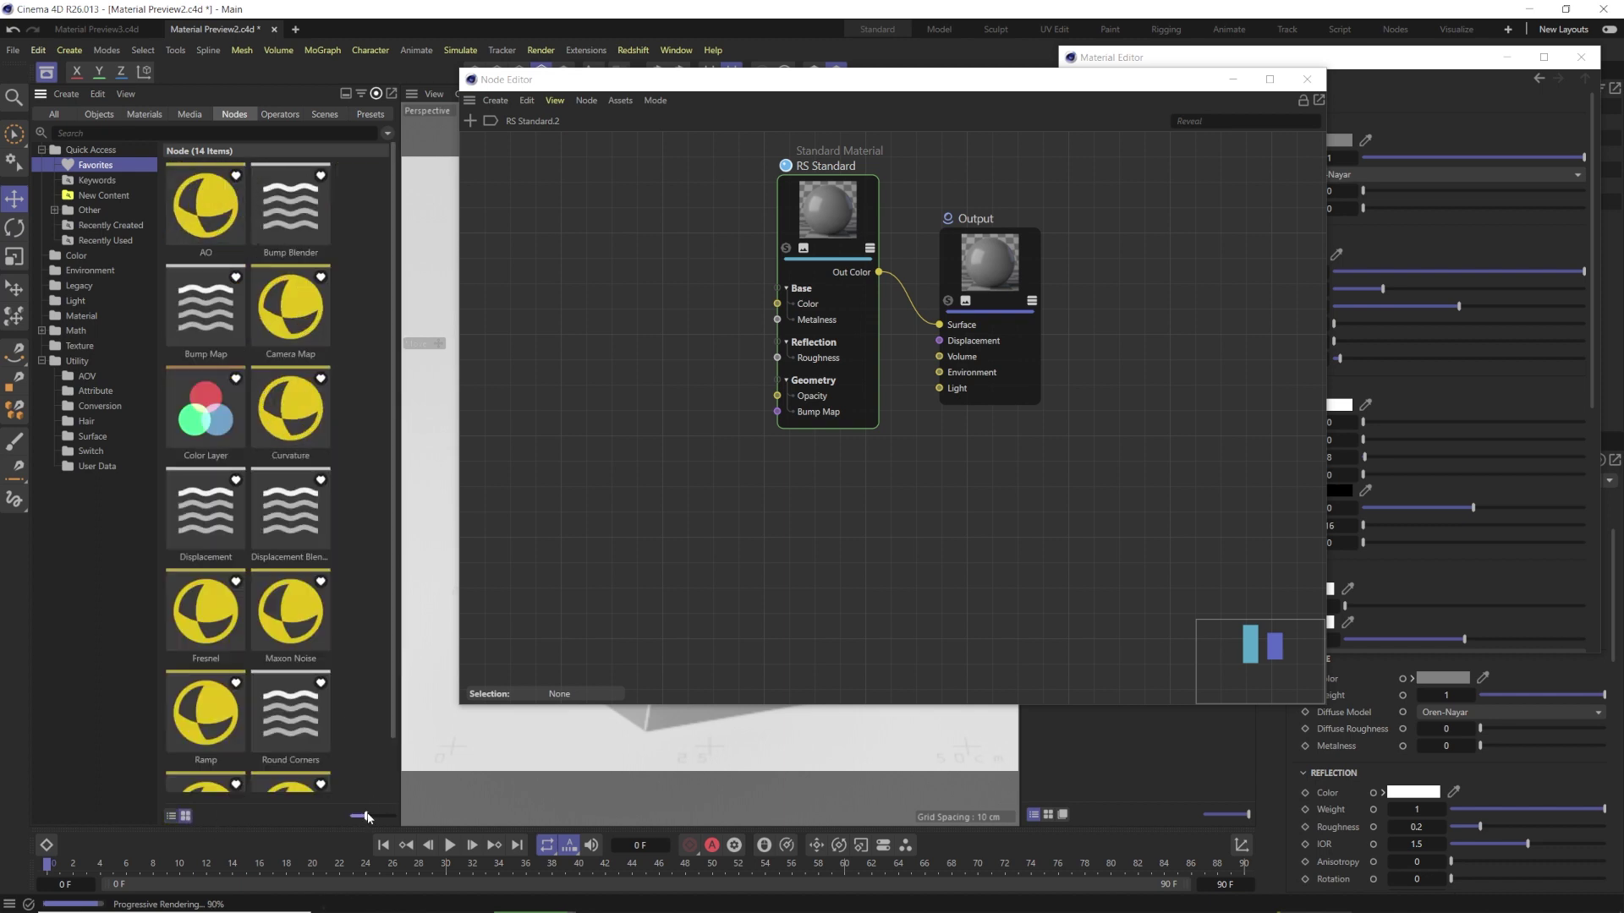
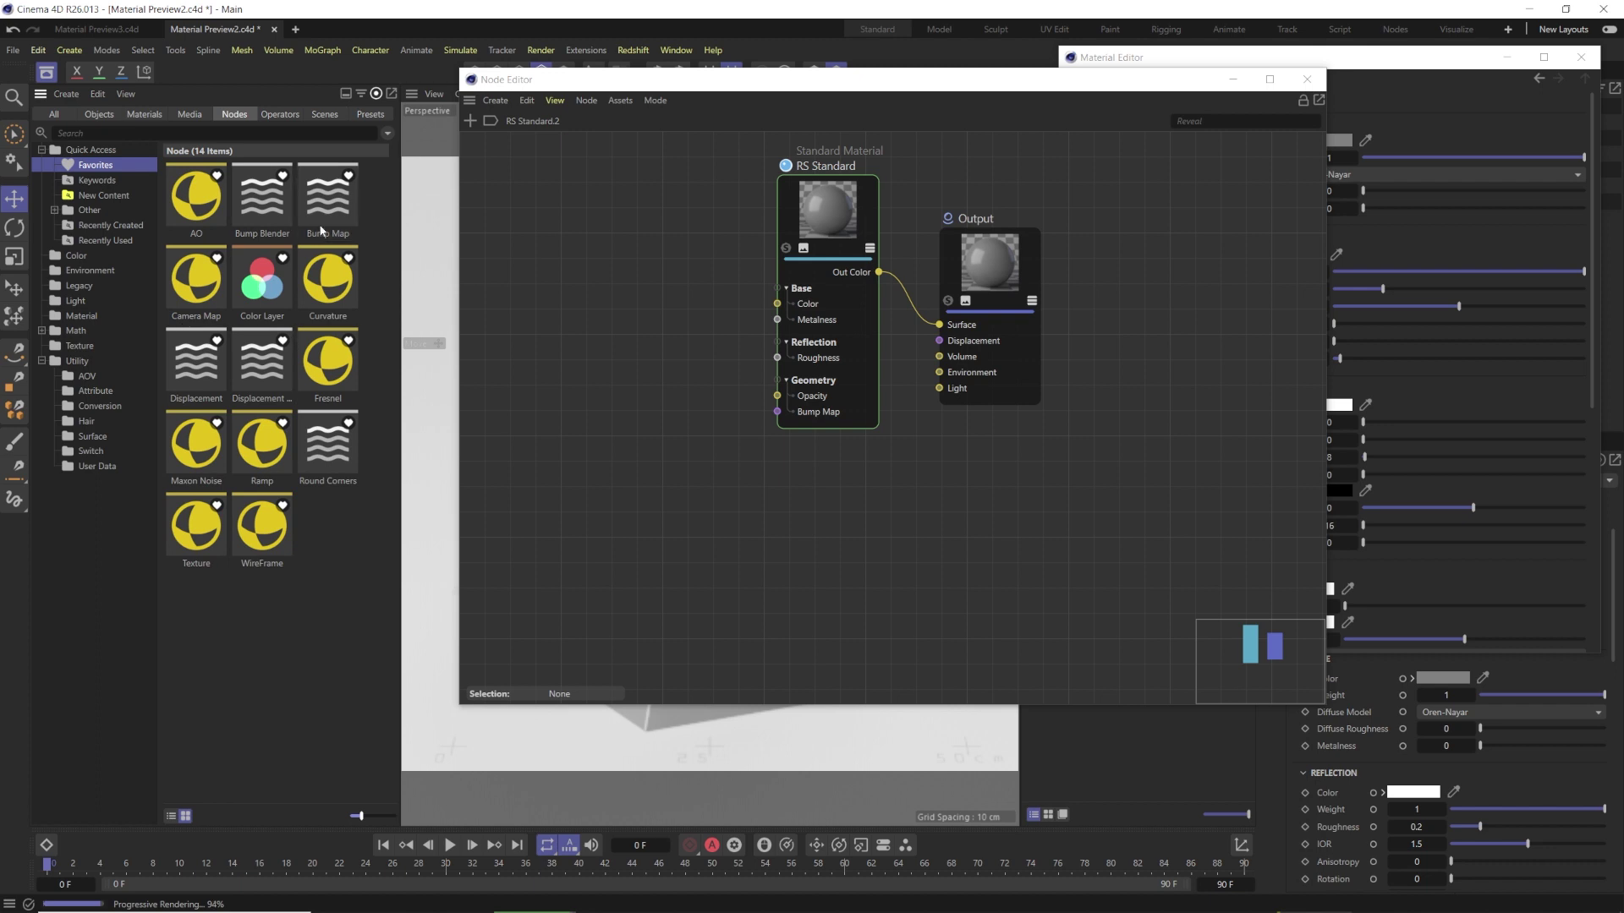
pyautogui.click(49, 75)
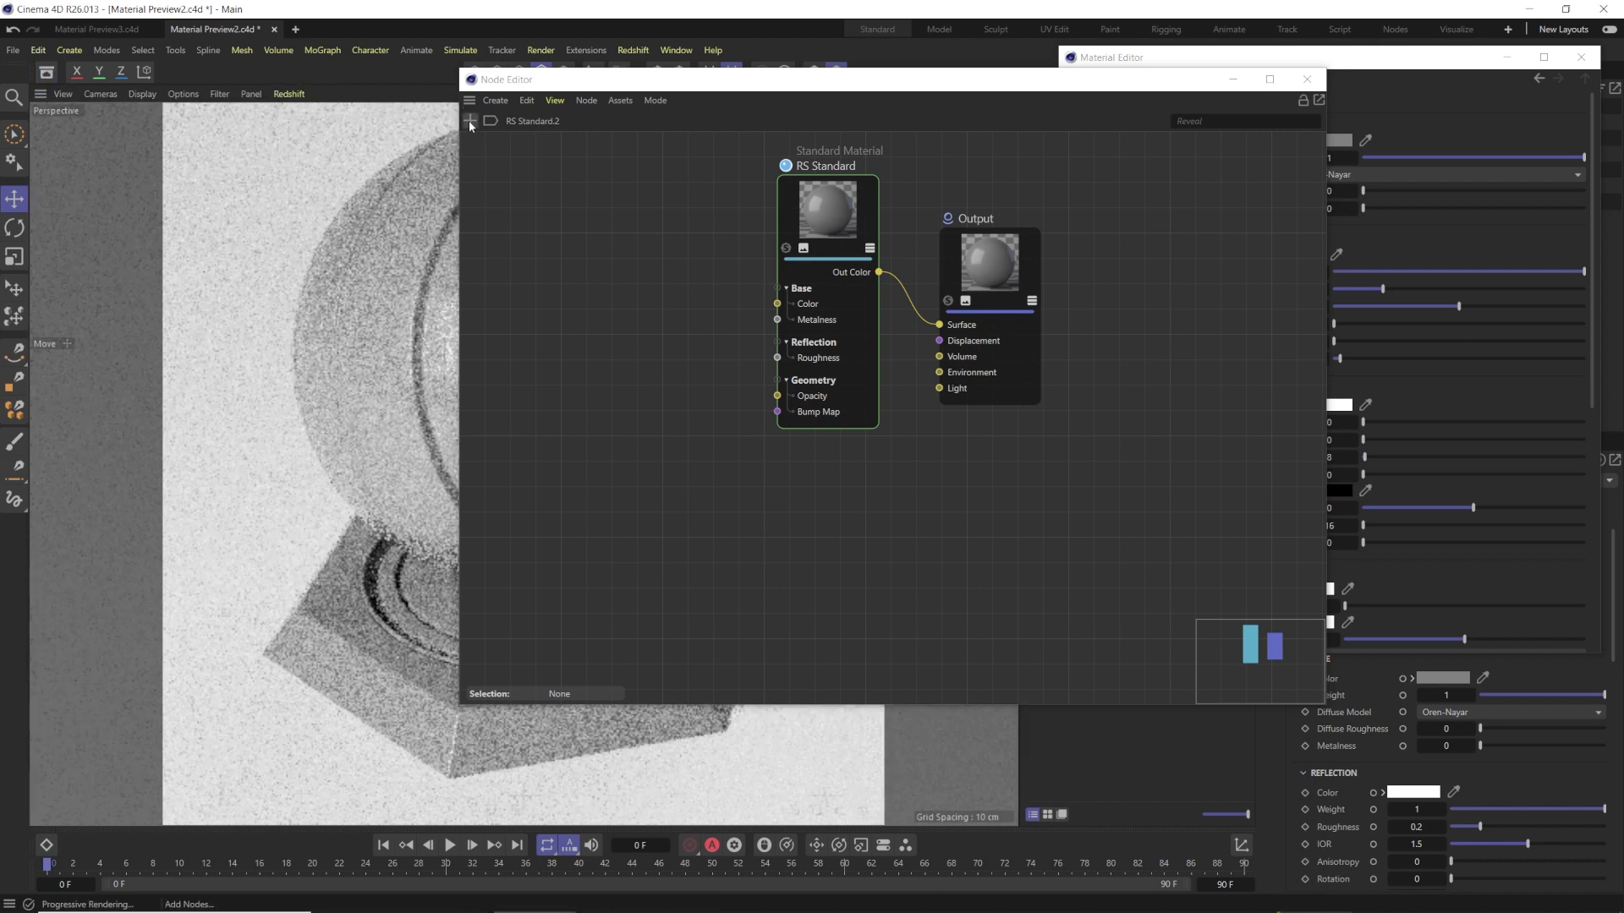
# - Review the favorite nodes in the Node Editor's add-nodes browser and close it again
pyautogui.click(470, 121)
pyautogui.moveTo(498, 220); pyautogui.dragTo(224, 193)
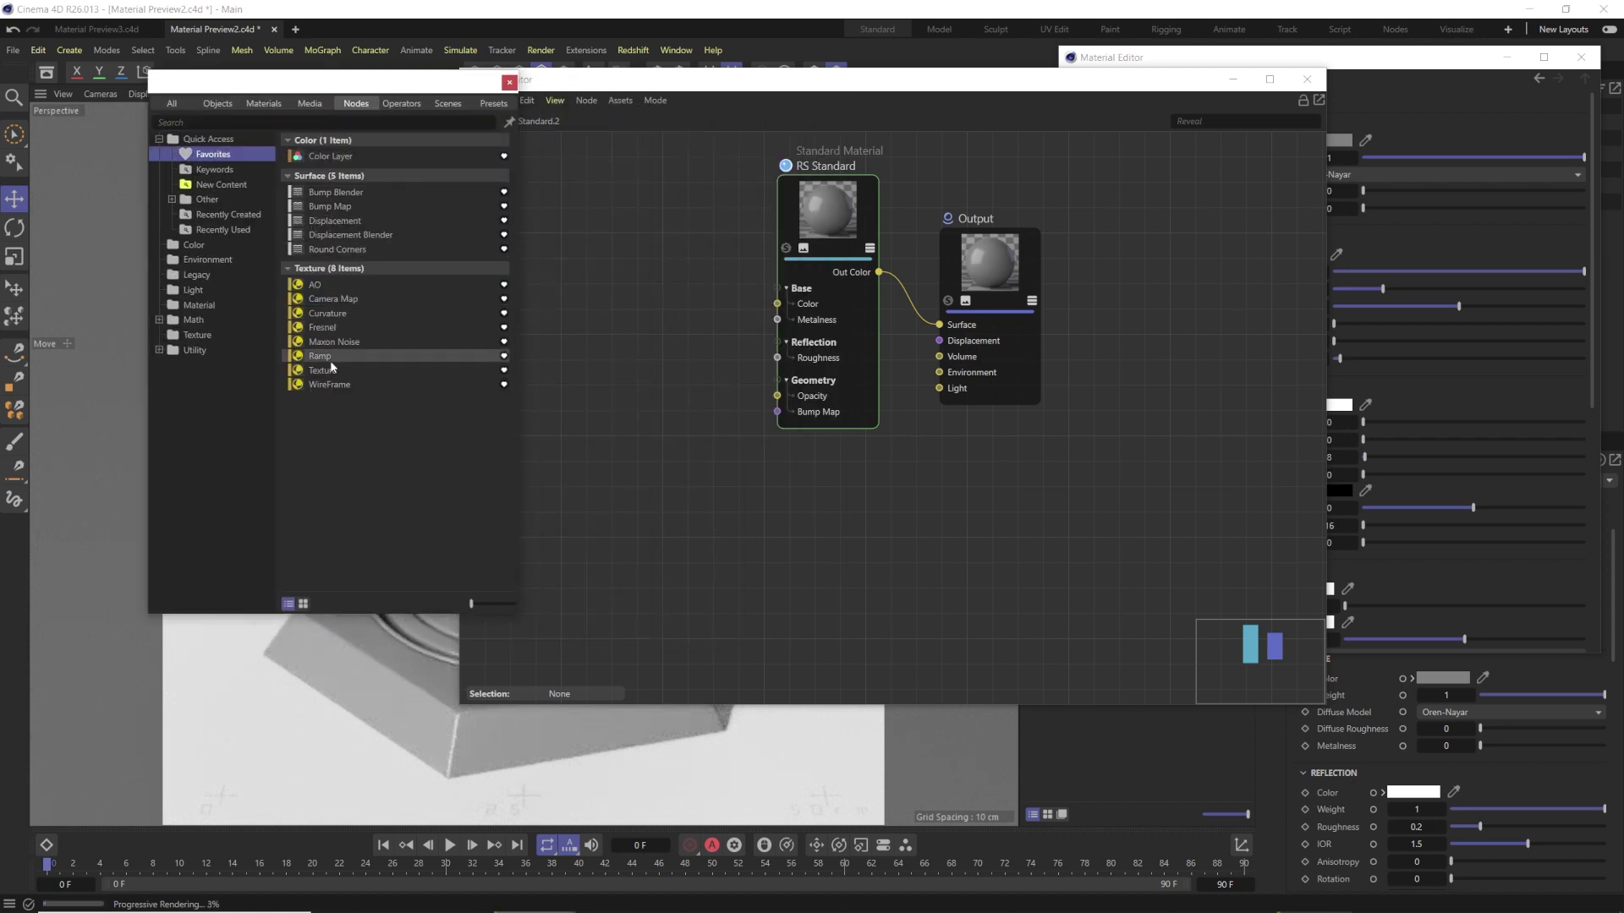
pyautogui.click(510, 84)
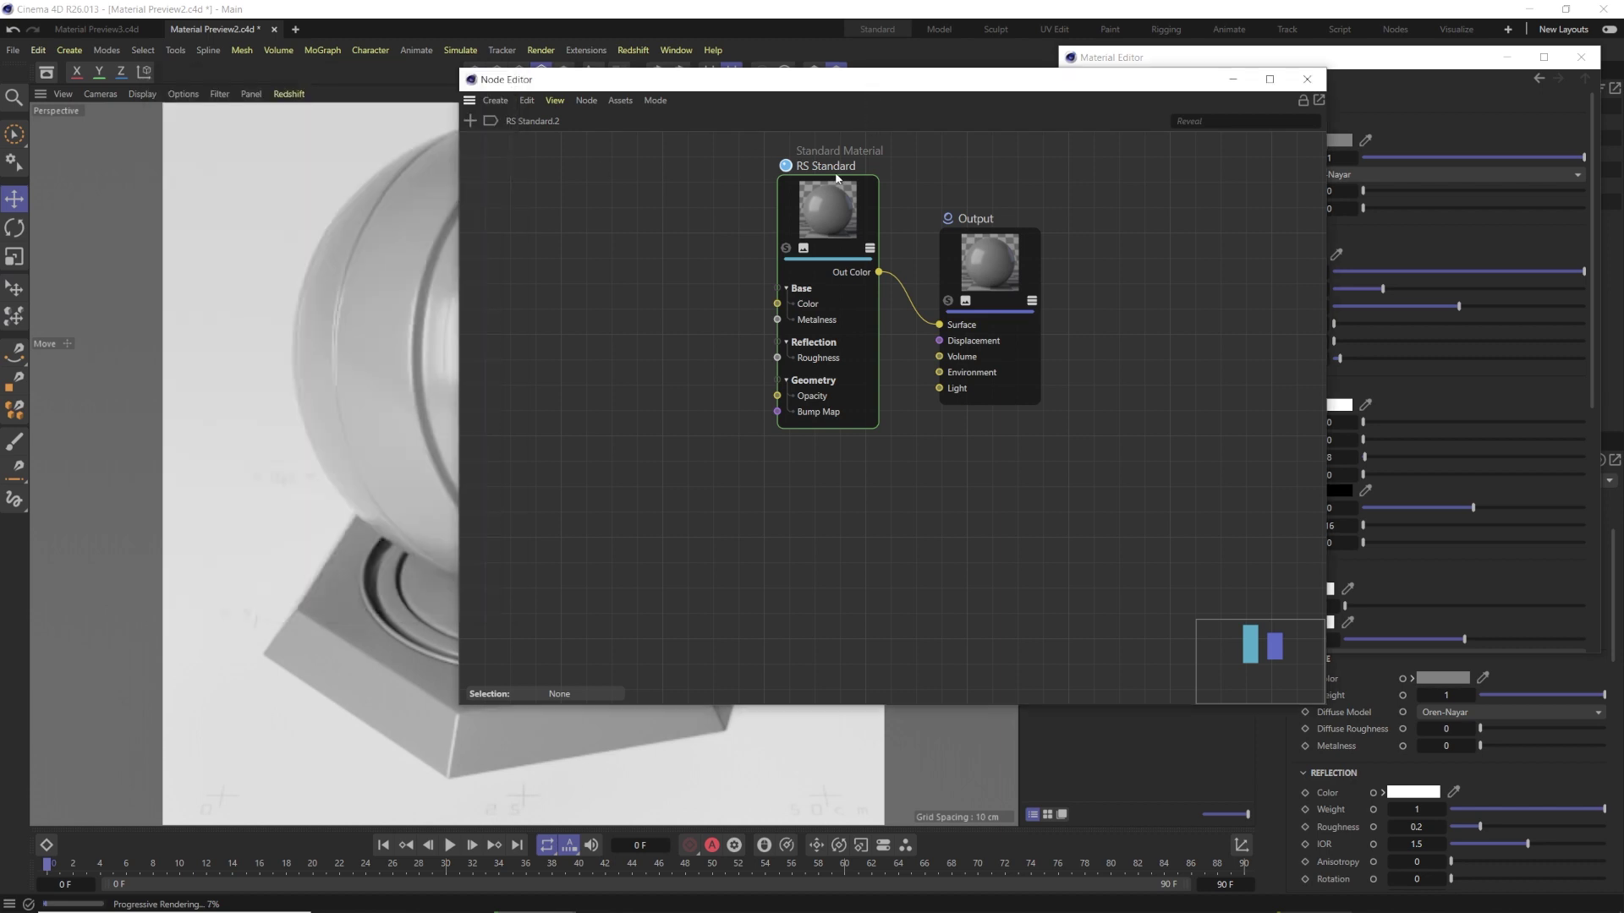
# - Reopen the Asset Browser, dock it inside the Node Editor beside the graph, and widen the Node Editor window
pyautogui.hotkey('shift', 'F8')
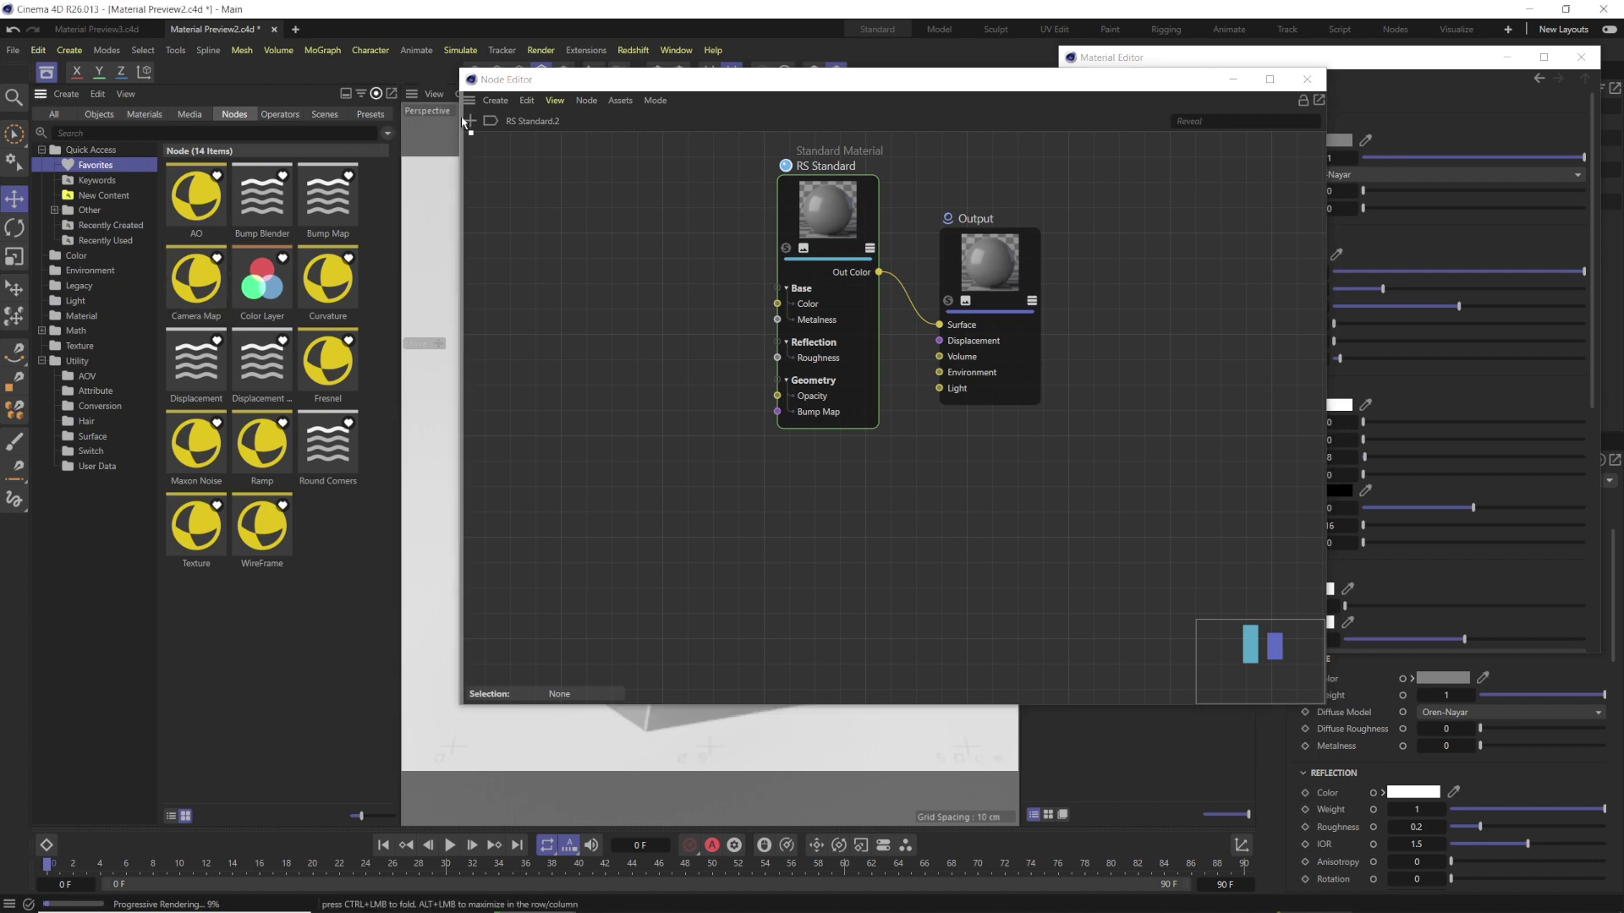
pyautogui.moveTo(461, 121); pyautogui.dragTo(460, 117)
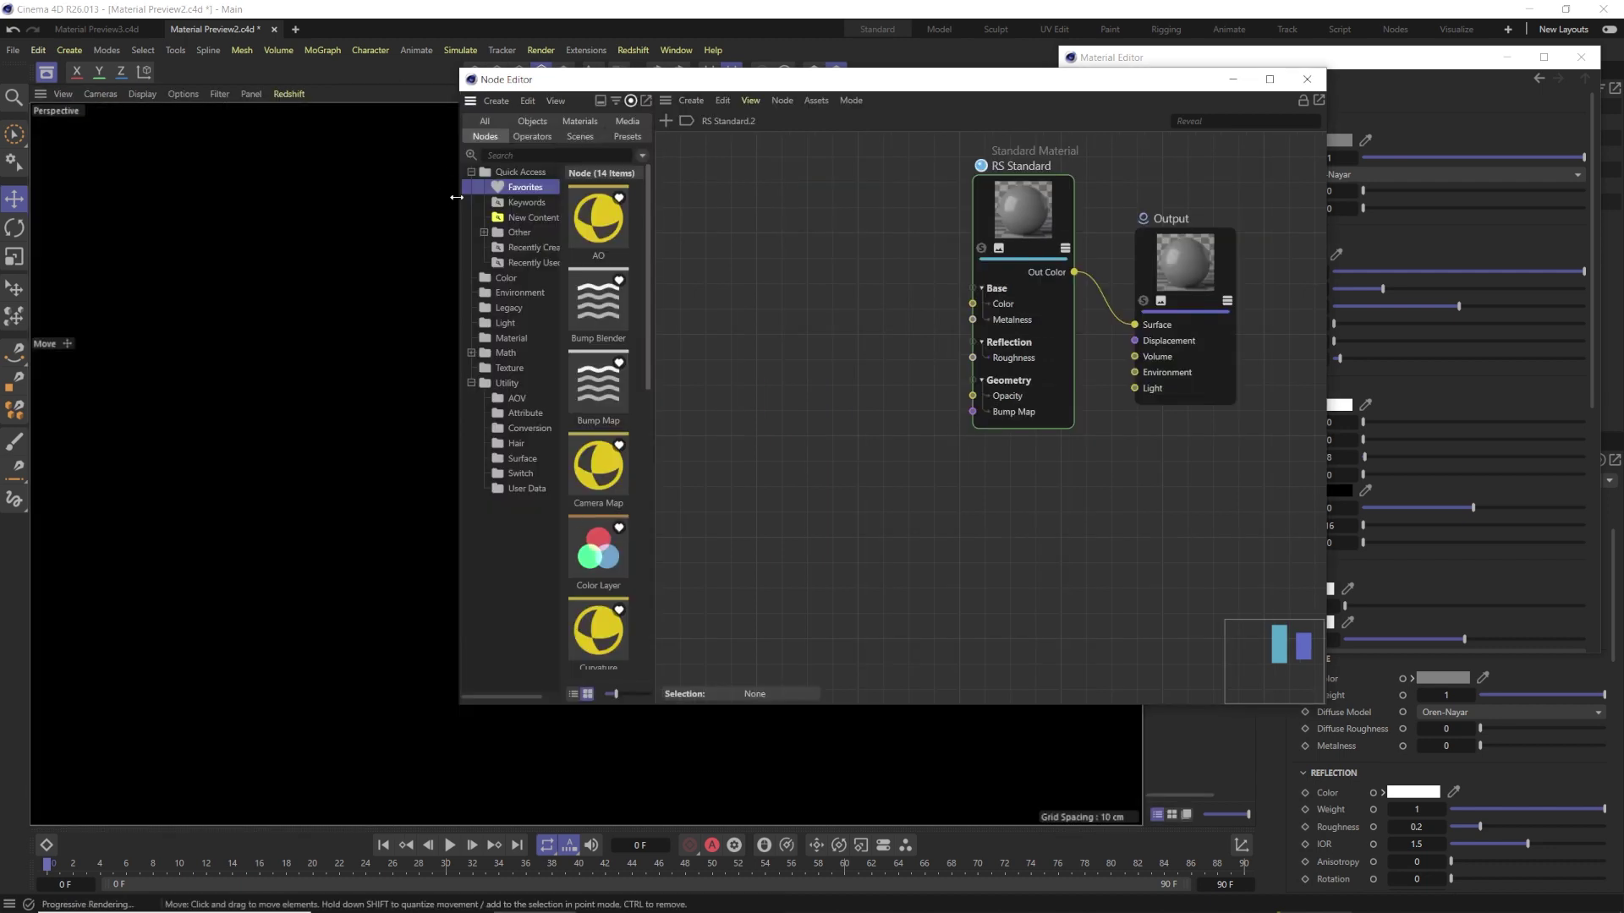
pyautogui.moveTo(455, 217); pyautogui.dragTo(185, 216)
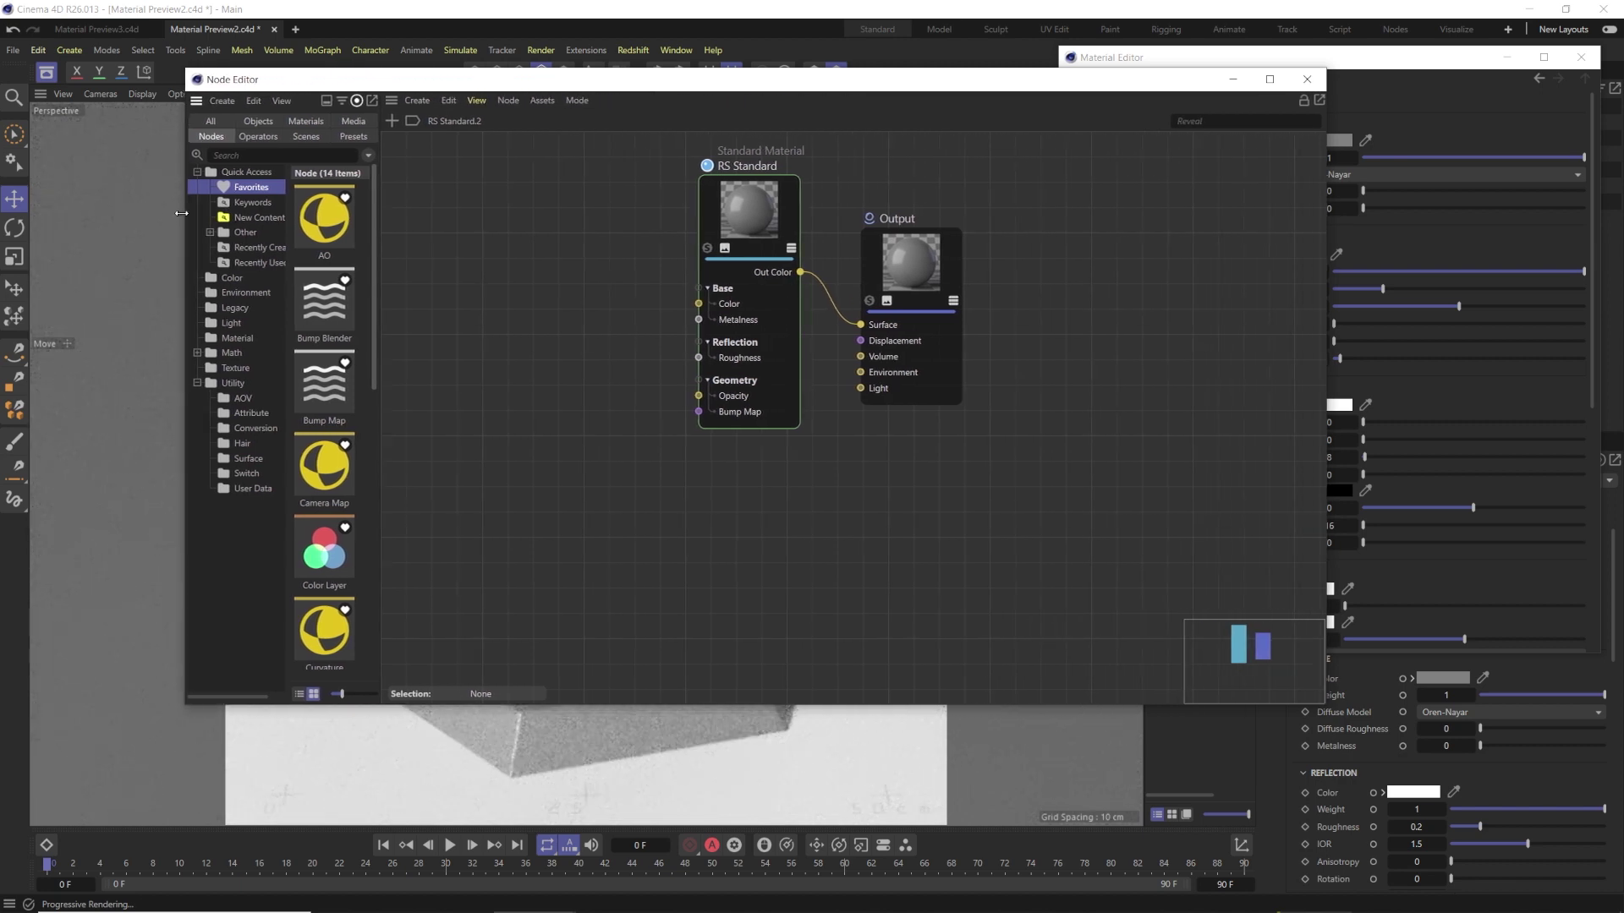
# - Reposition the Node Editor and dock the Material Editor inside it on the opposite side of the graph from the Asset Browser
pyautogui.moveTo(1084, 69); pyautogui.dragTo(1014, 95)
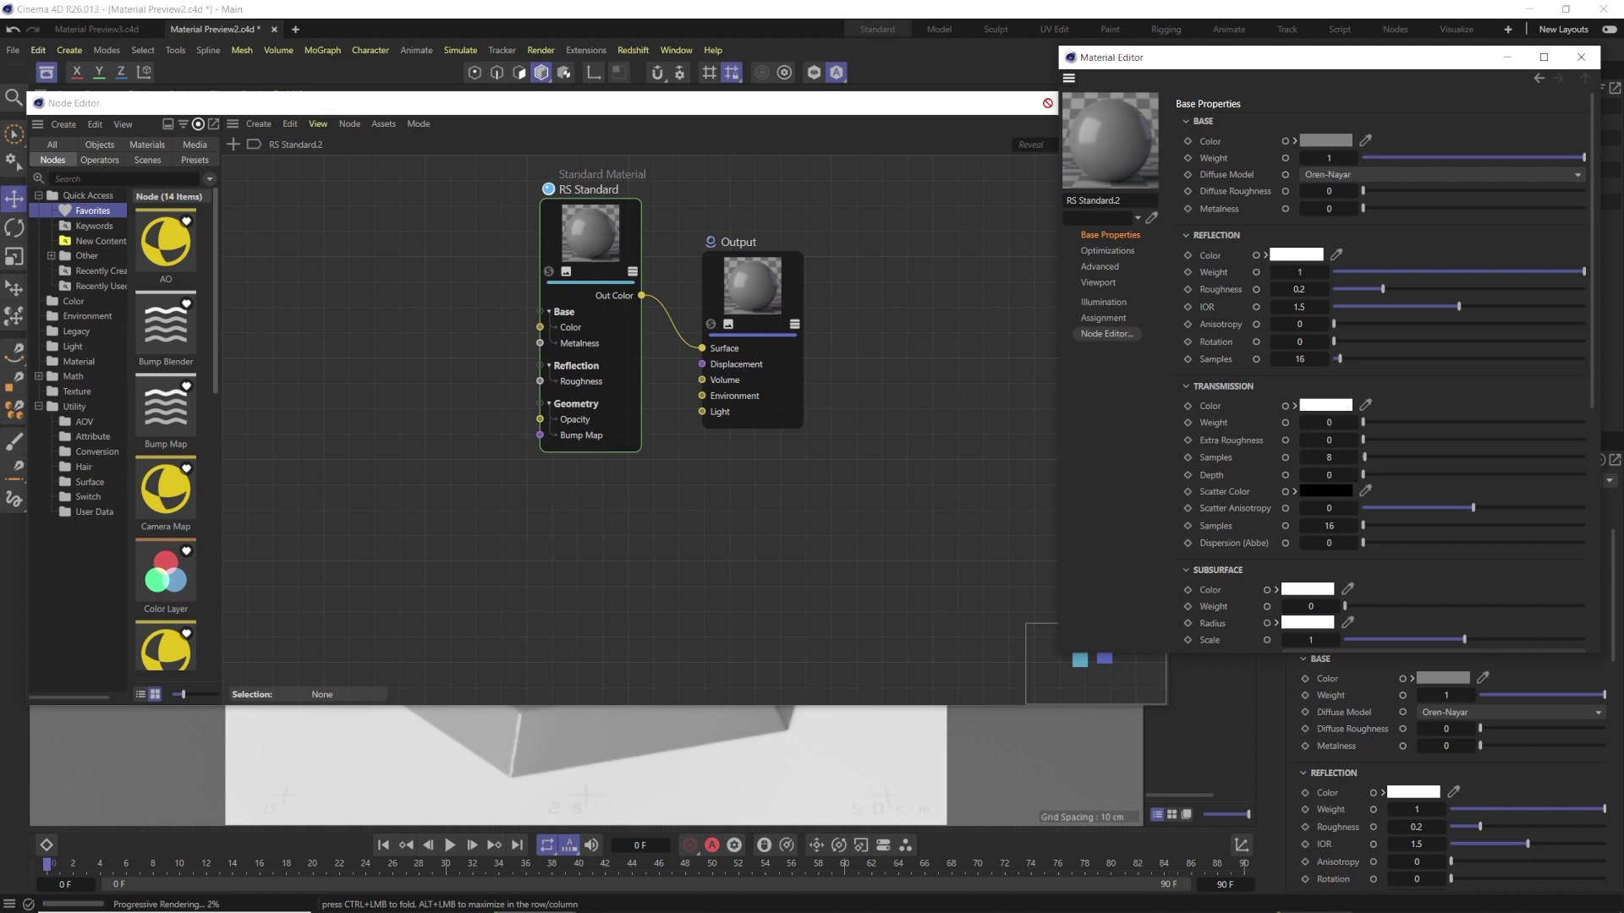
pyautogui.moveTo(1048, 102); pyautogui.dragTo(880, 90)
pyautogui.moveTo(1071, 81); pyautogui.dragTo(997, 338)
pyautogui.moveTo(1010, 86); pyautogui.dragTo(1210, 71)
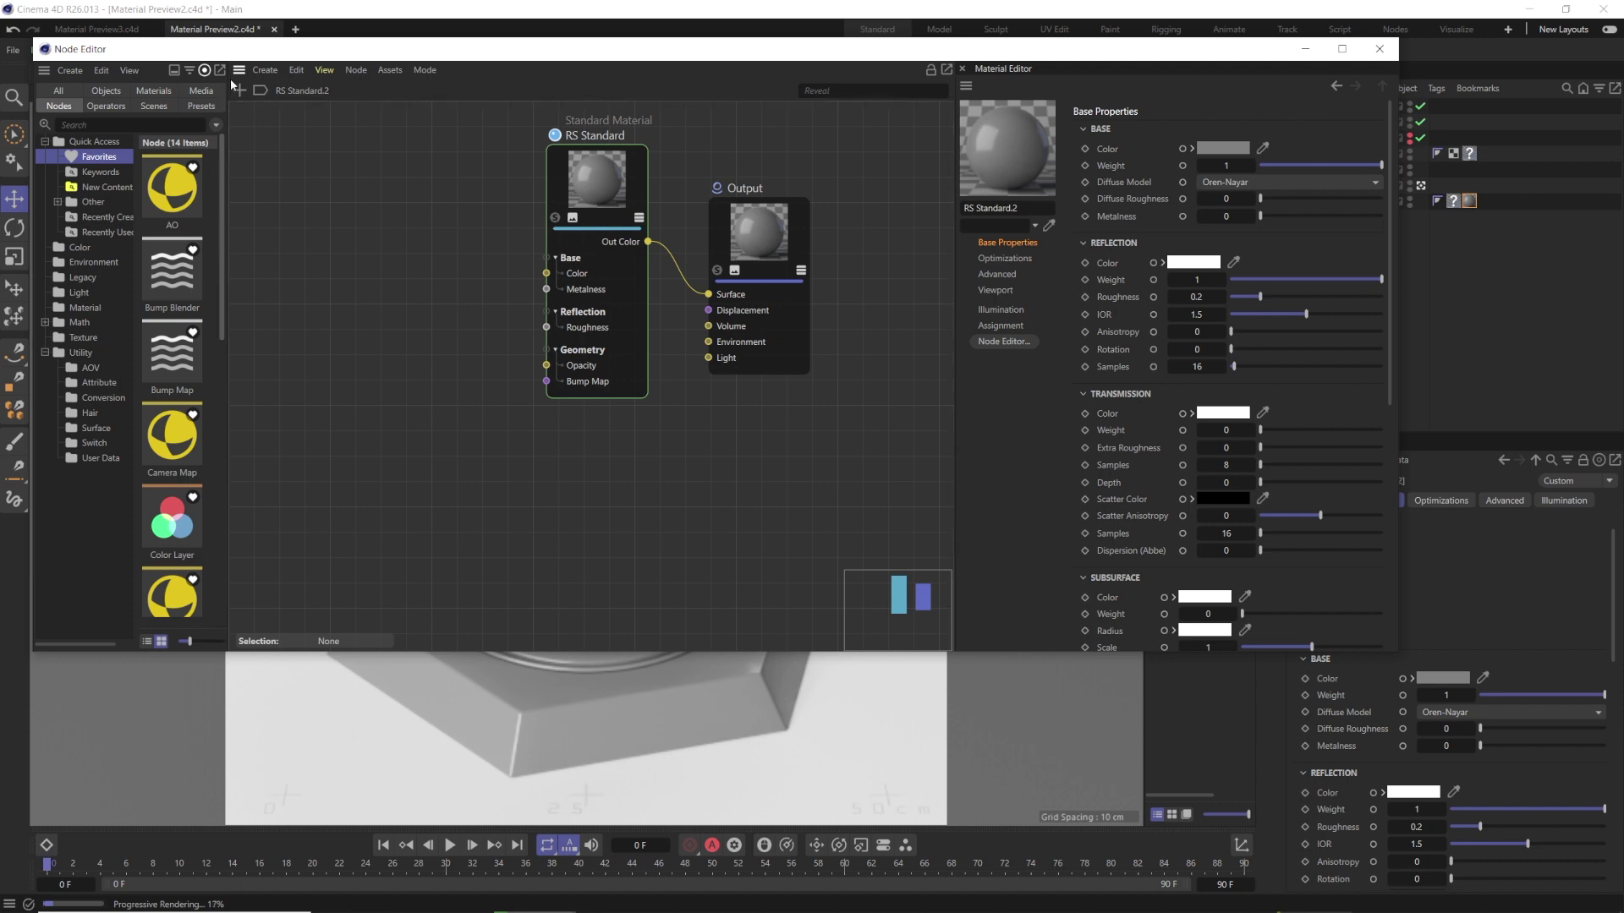
# - Widen the docked Asset Browser and add a Maxon Noise node from its favorites list to the graph beside RS Standard
pyautogui.moveTo(227, 98); pyautogui.dragTo(338, 109)
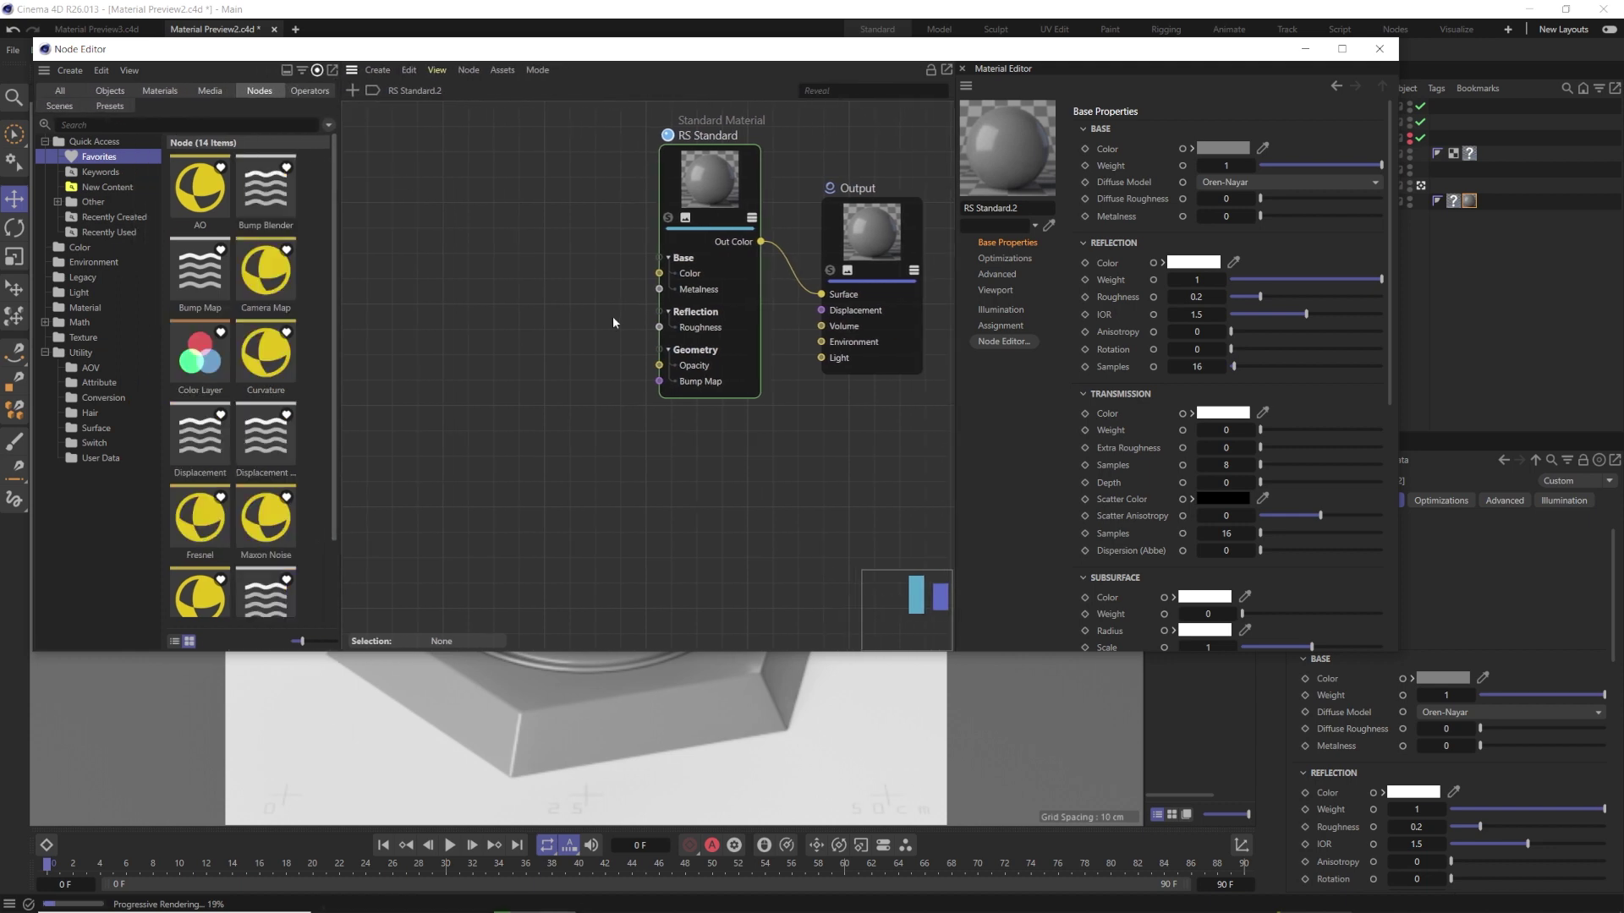
pyautogui.scroll(-3, 551, 290)
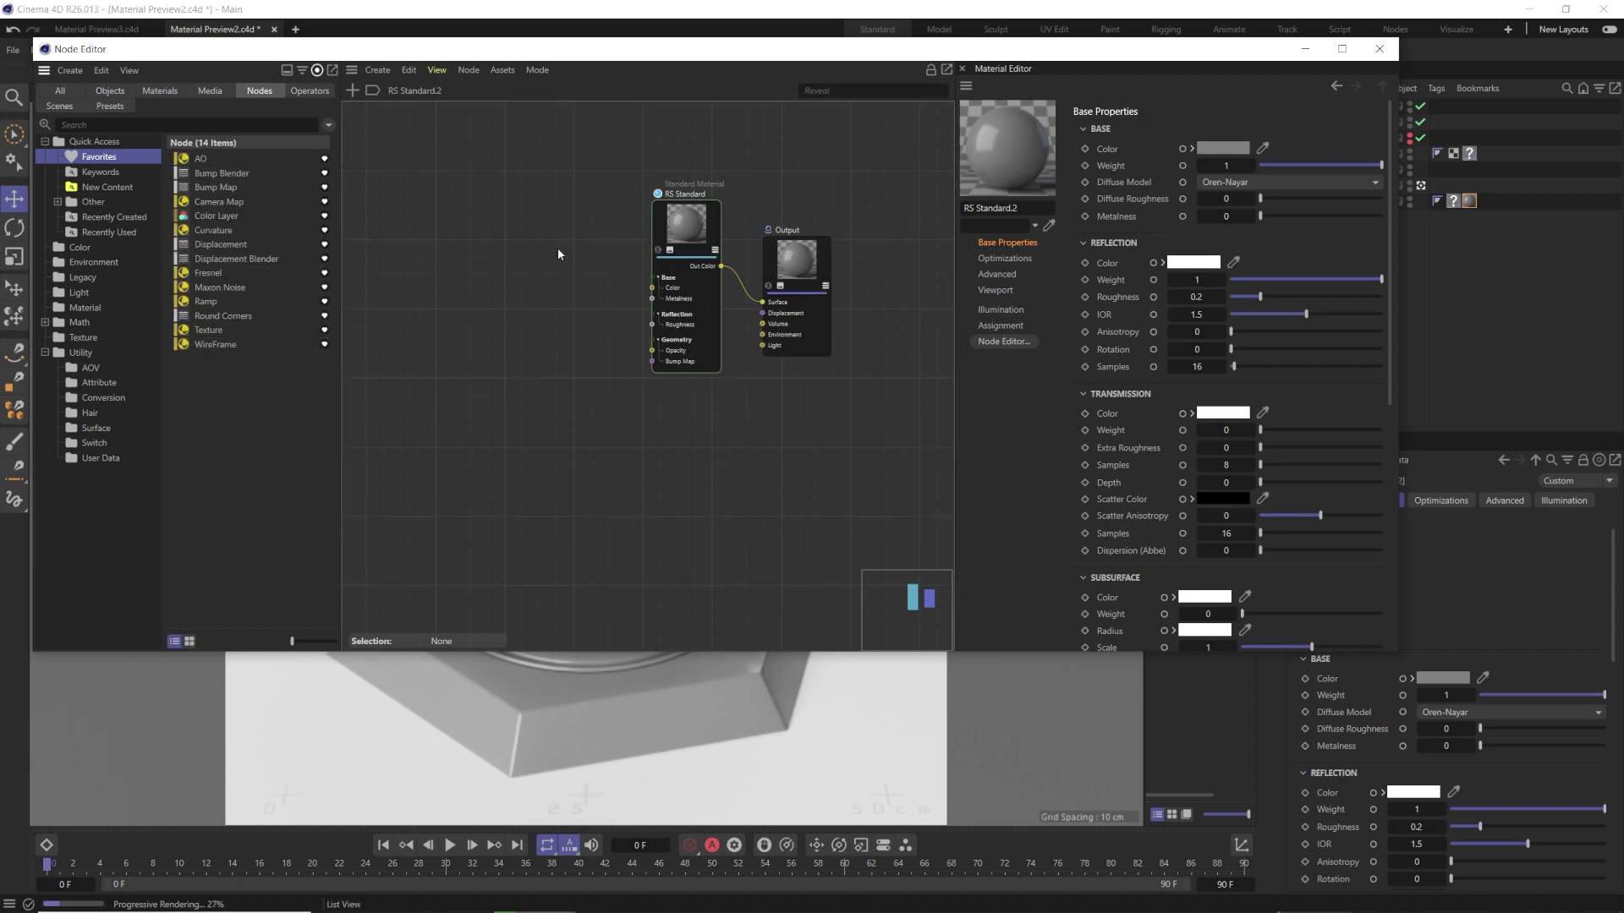
pyautogui.moveTo(220, 288); pyautogui.dragTo(468, 236)
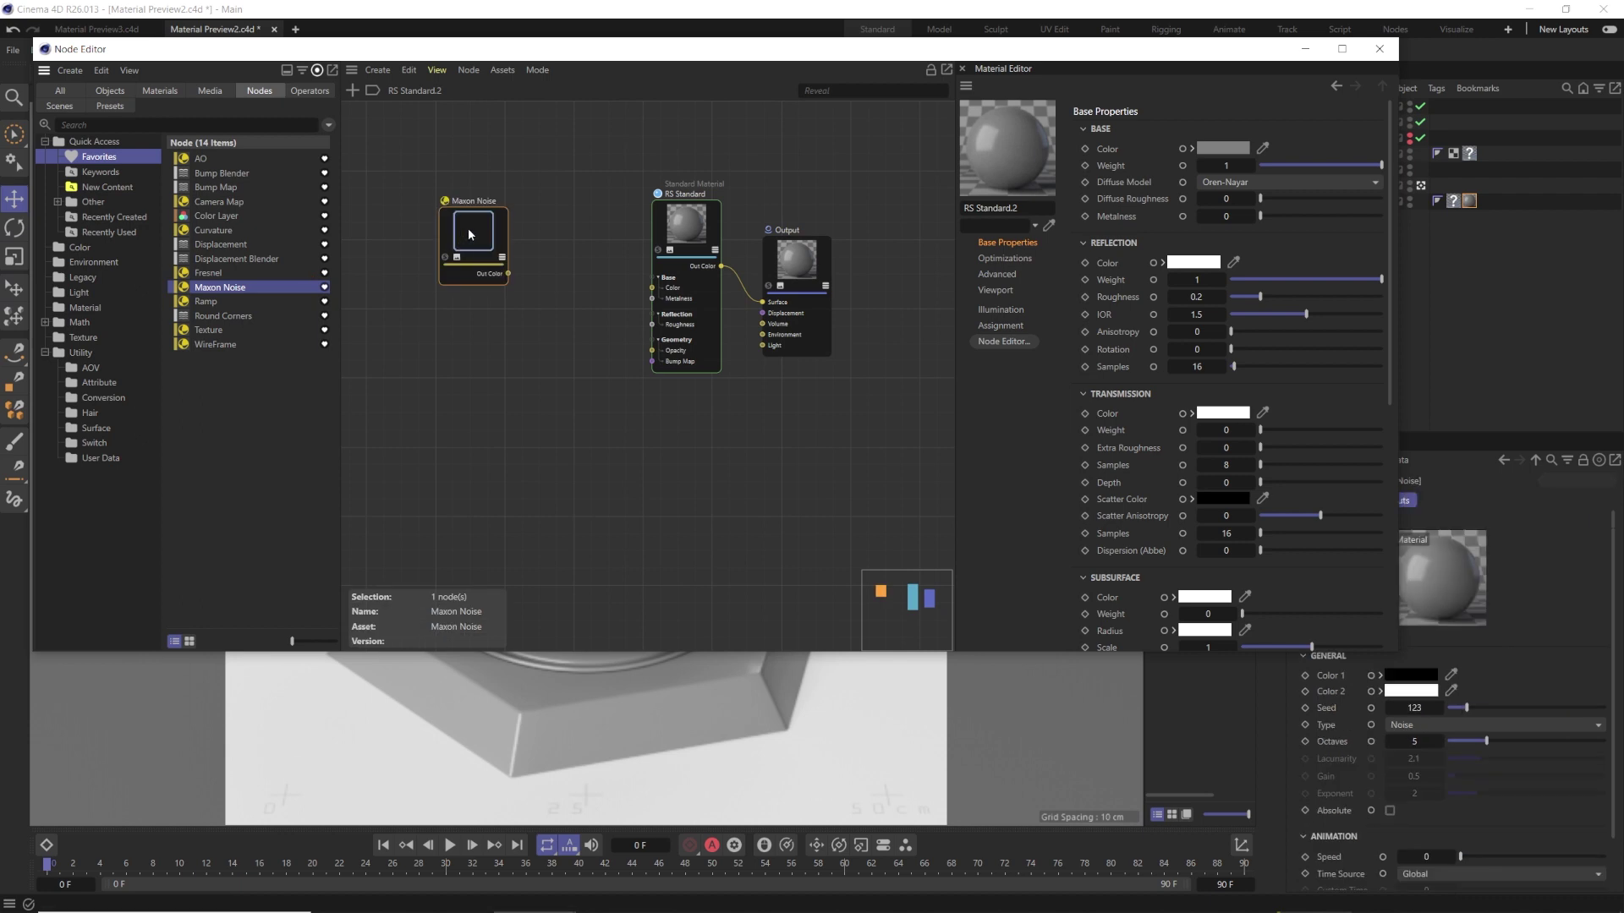
# - Add a Bump Map node from the favorites and connect Maxon Noise through it to RS Standard's Bump Map input
pyautogui.moveTo(216, 187); pyautogui.dragTo(556, 360)
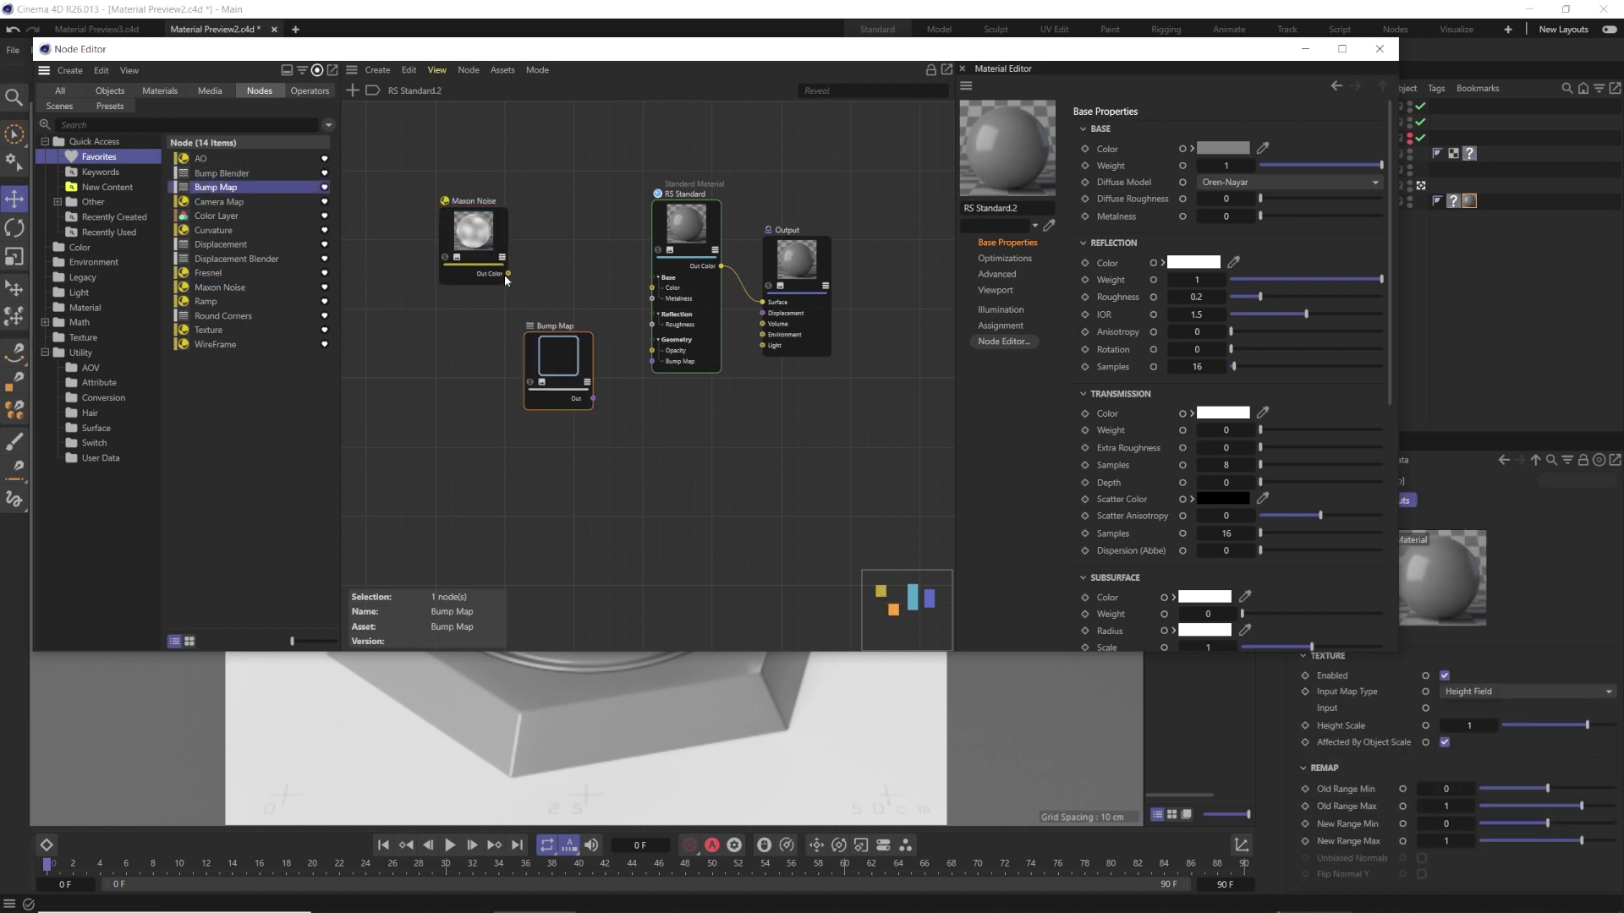
pyautogui.moveTo(508, 273); pyautogui.dragTo(650, 362)
pyautogui.moveTo(566, 385)
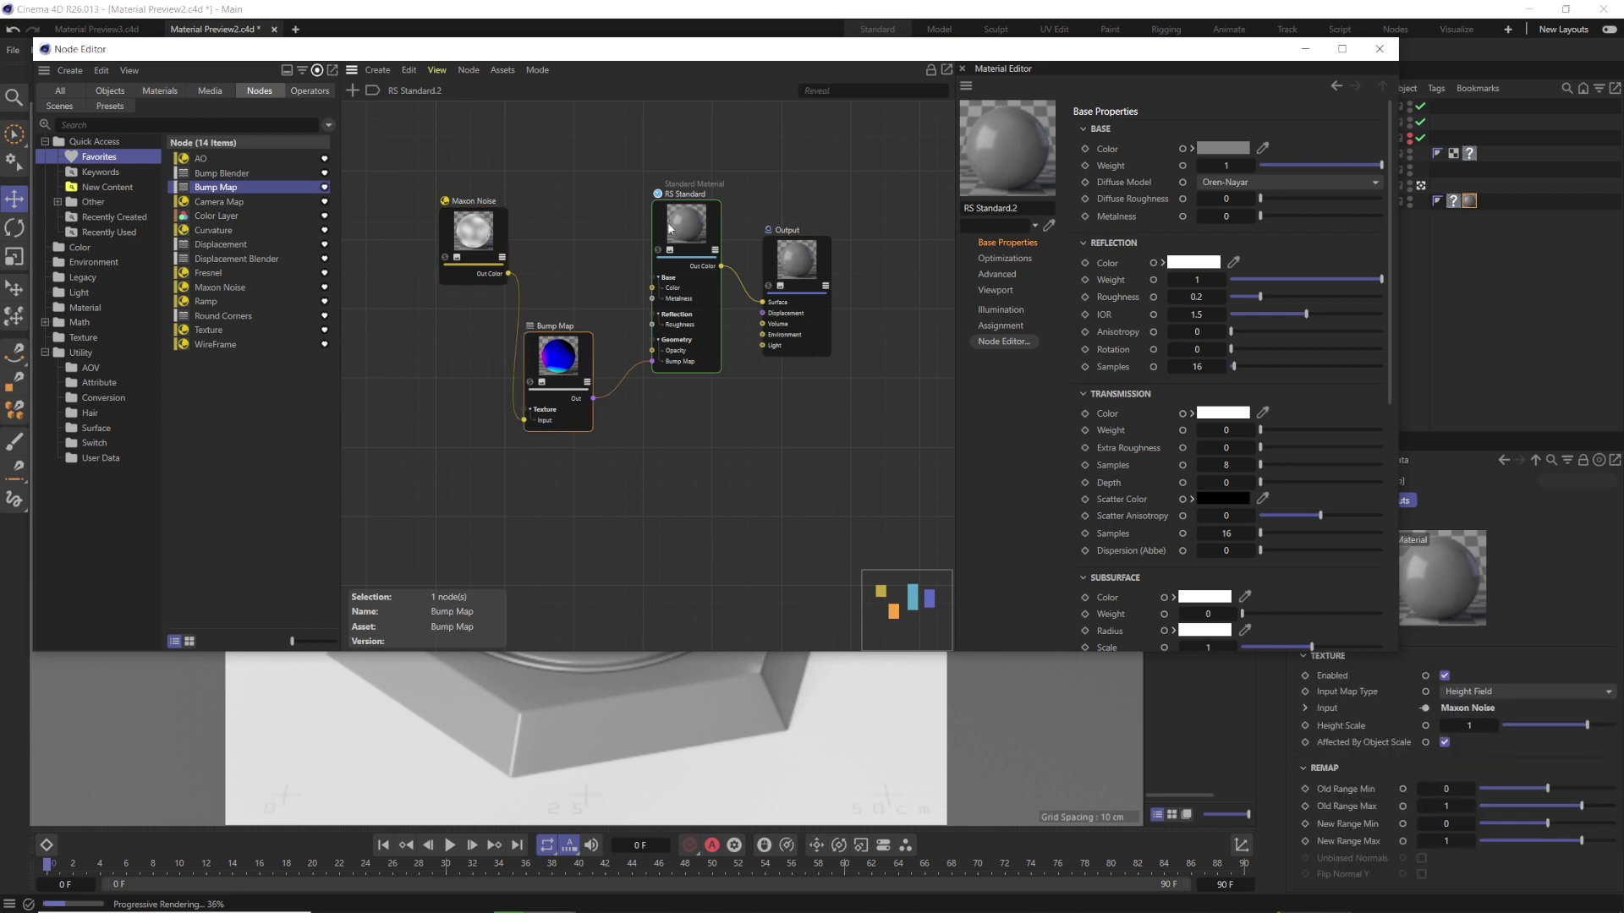
# - Narrow the Node Editor window to uncover the Attribute Manager, and make the attributes area taller below the object list
pyautogui.click(474, 230)
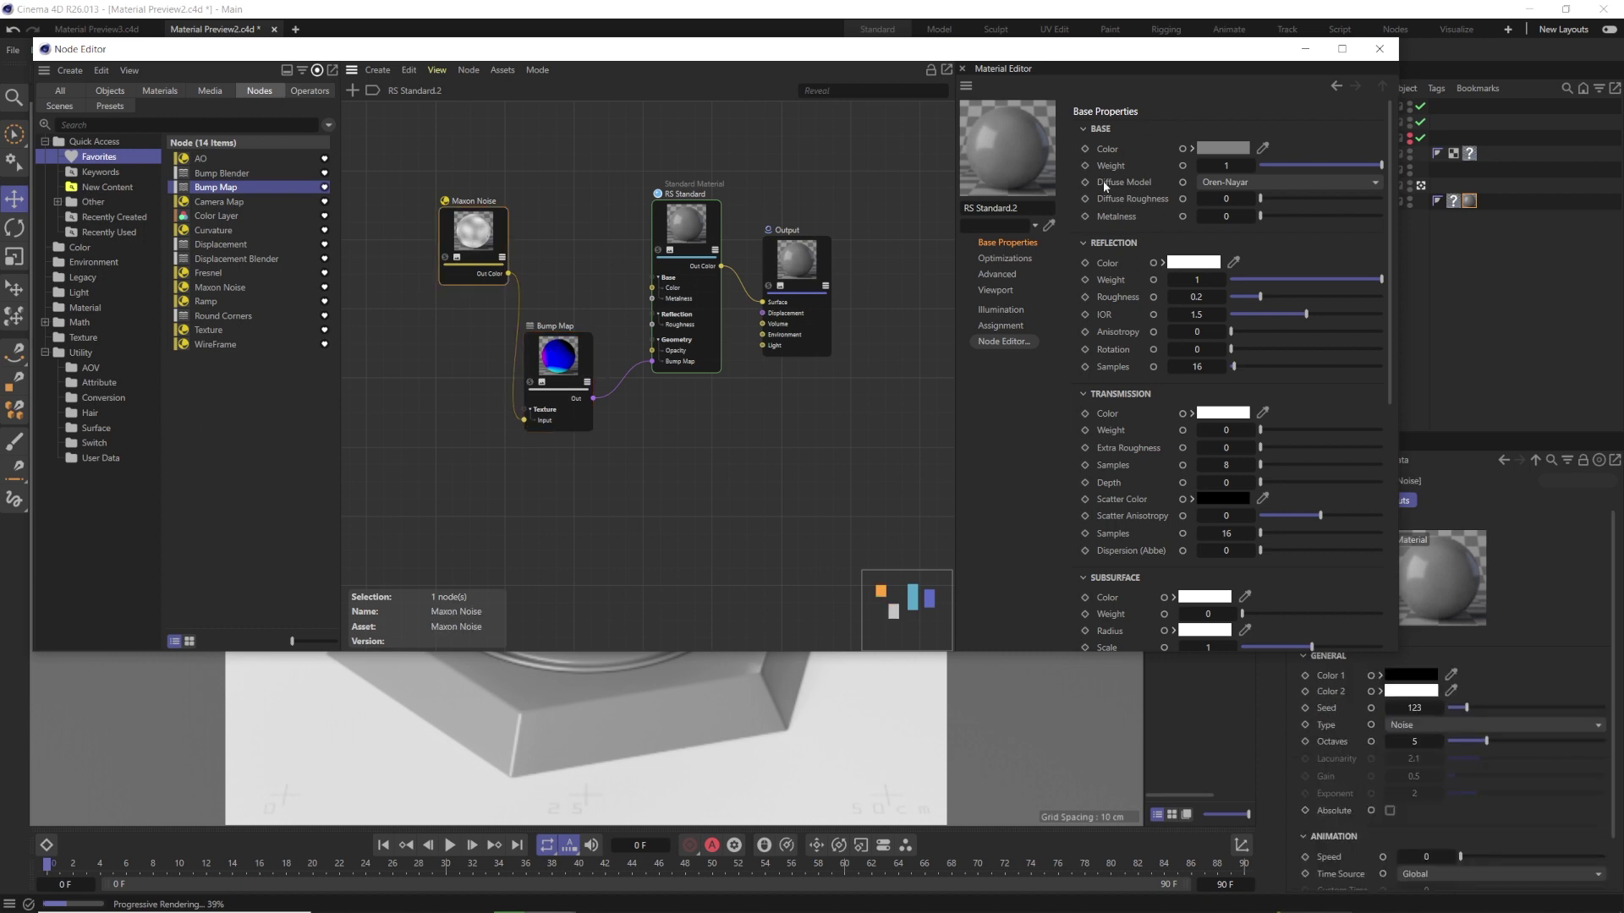
pyautogui.click(558, 360)
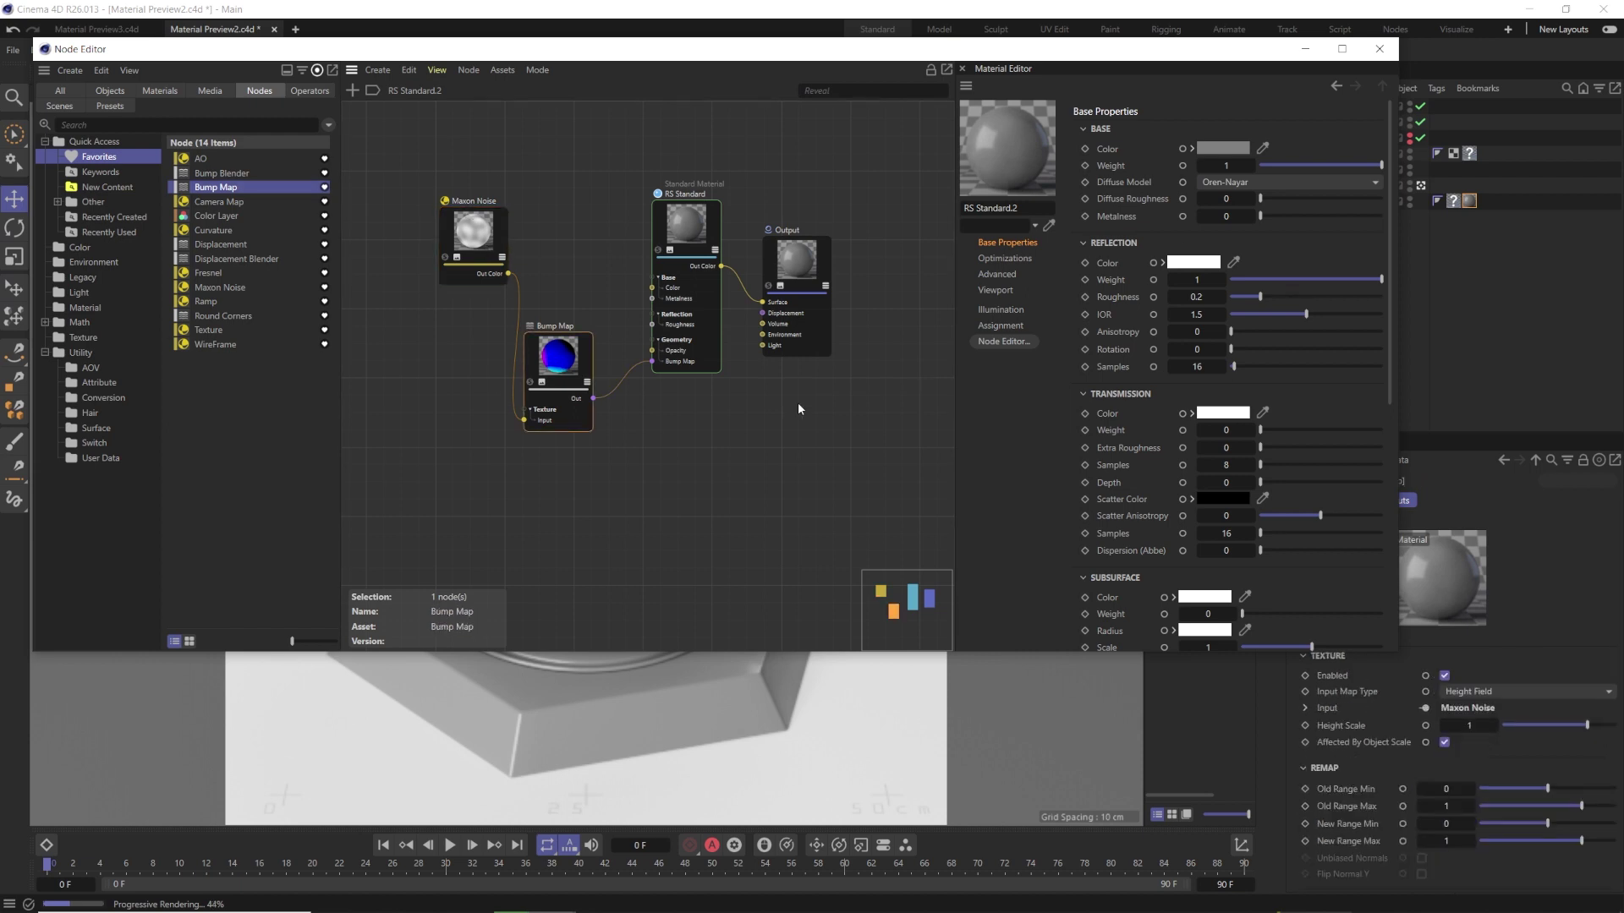
pyautogui.moveTo(1399, 95); pyautogui.dragTo(1248, 86)
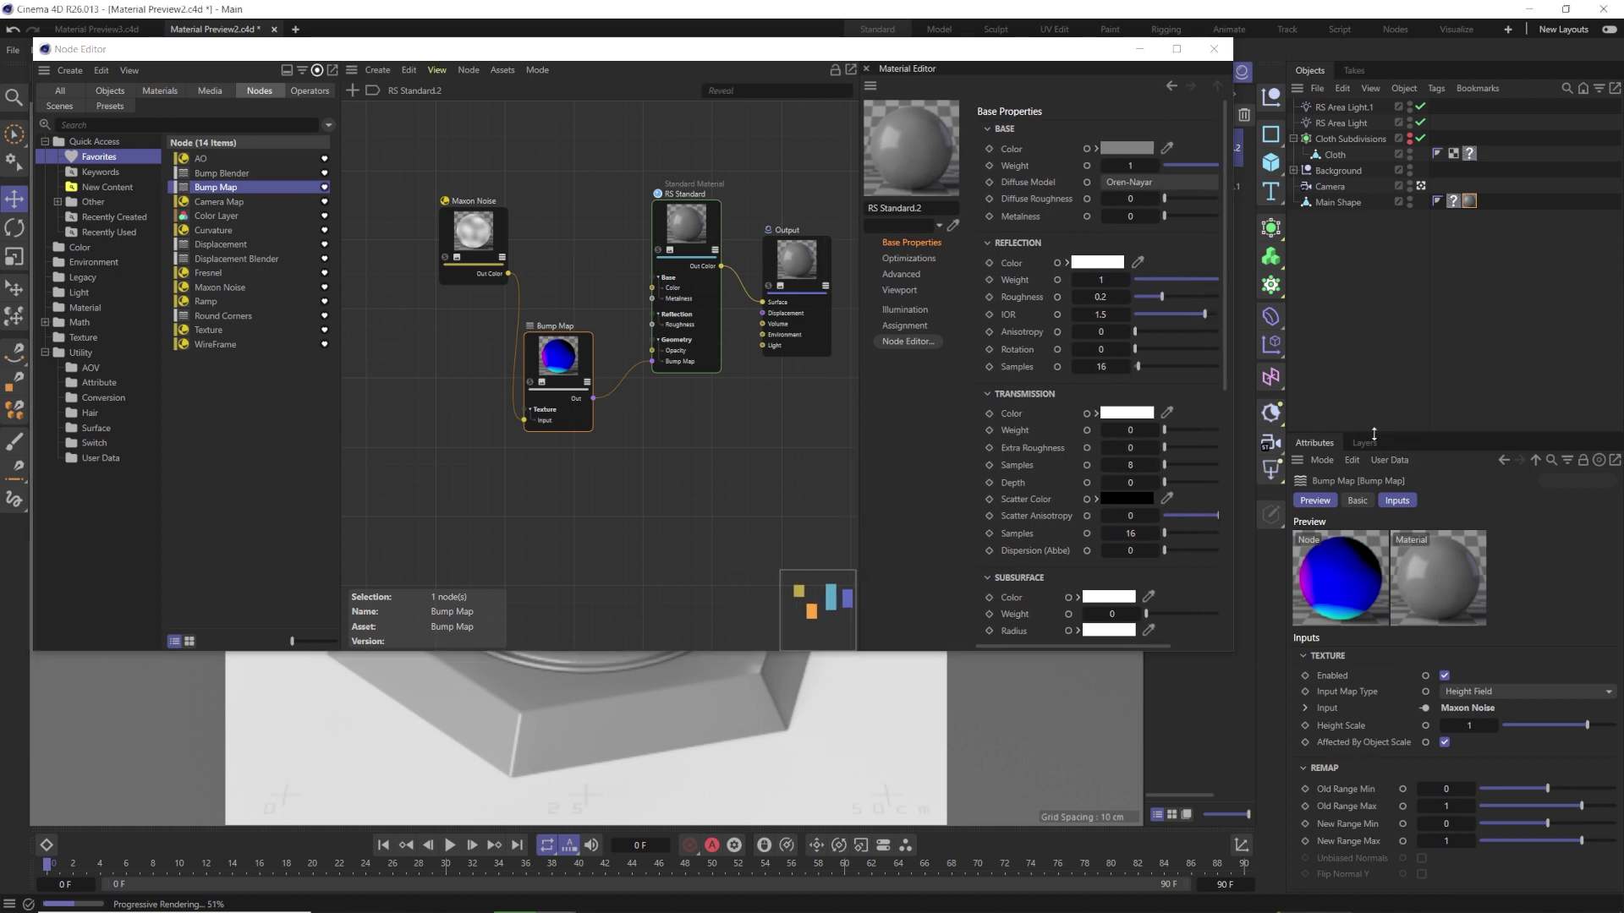
pyautogui.moveTo(1337, 257); pyautogui.dragTo(1337, 236)
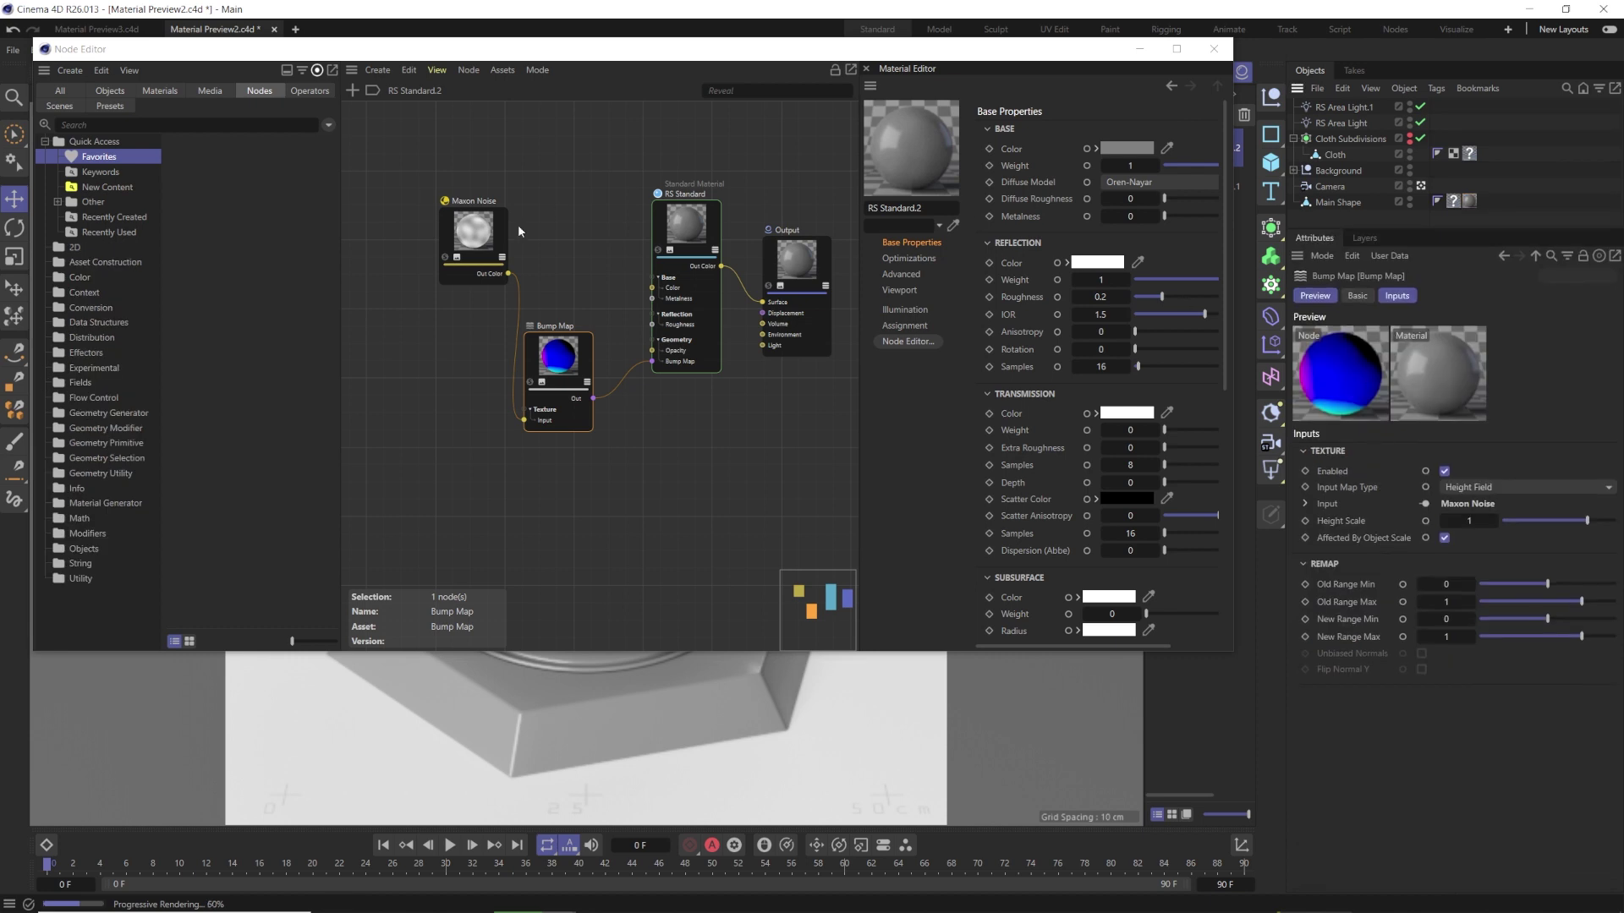
# - Review the attributes of the Maxon Noise, Bump Map and RS Standard nodes in turn
pyautogui.click(471, 243)
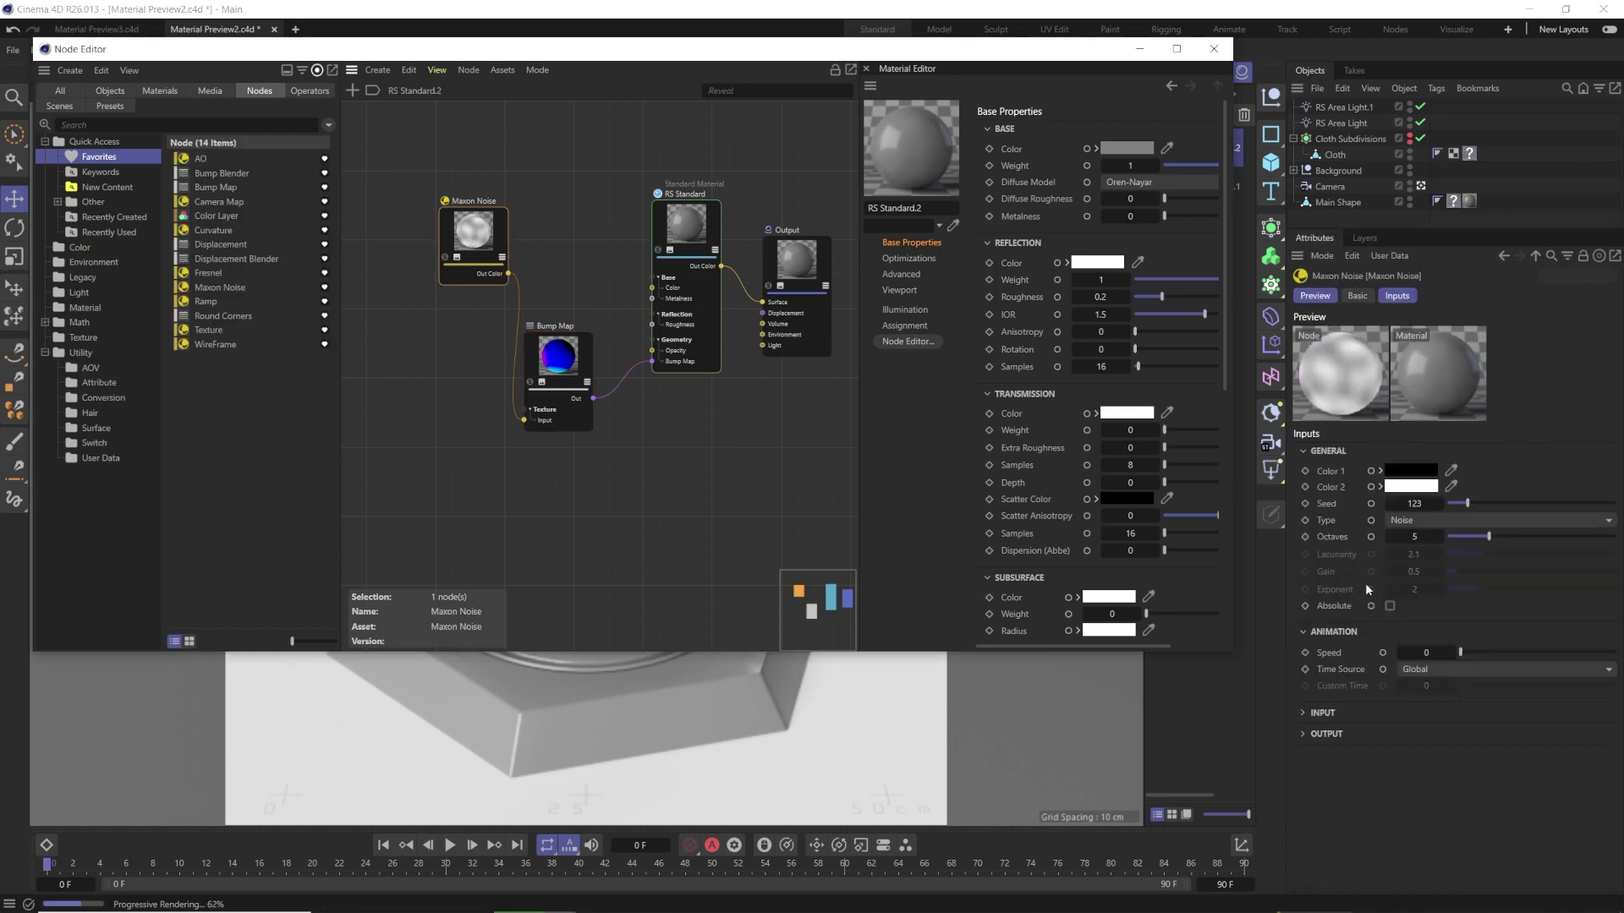
pyautogui.click(568, 357)
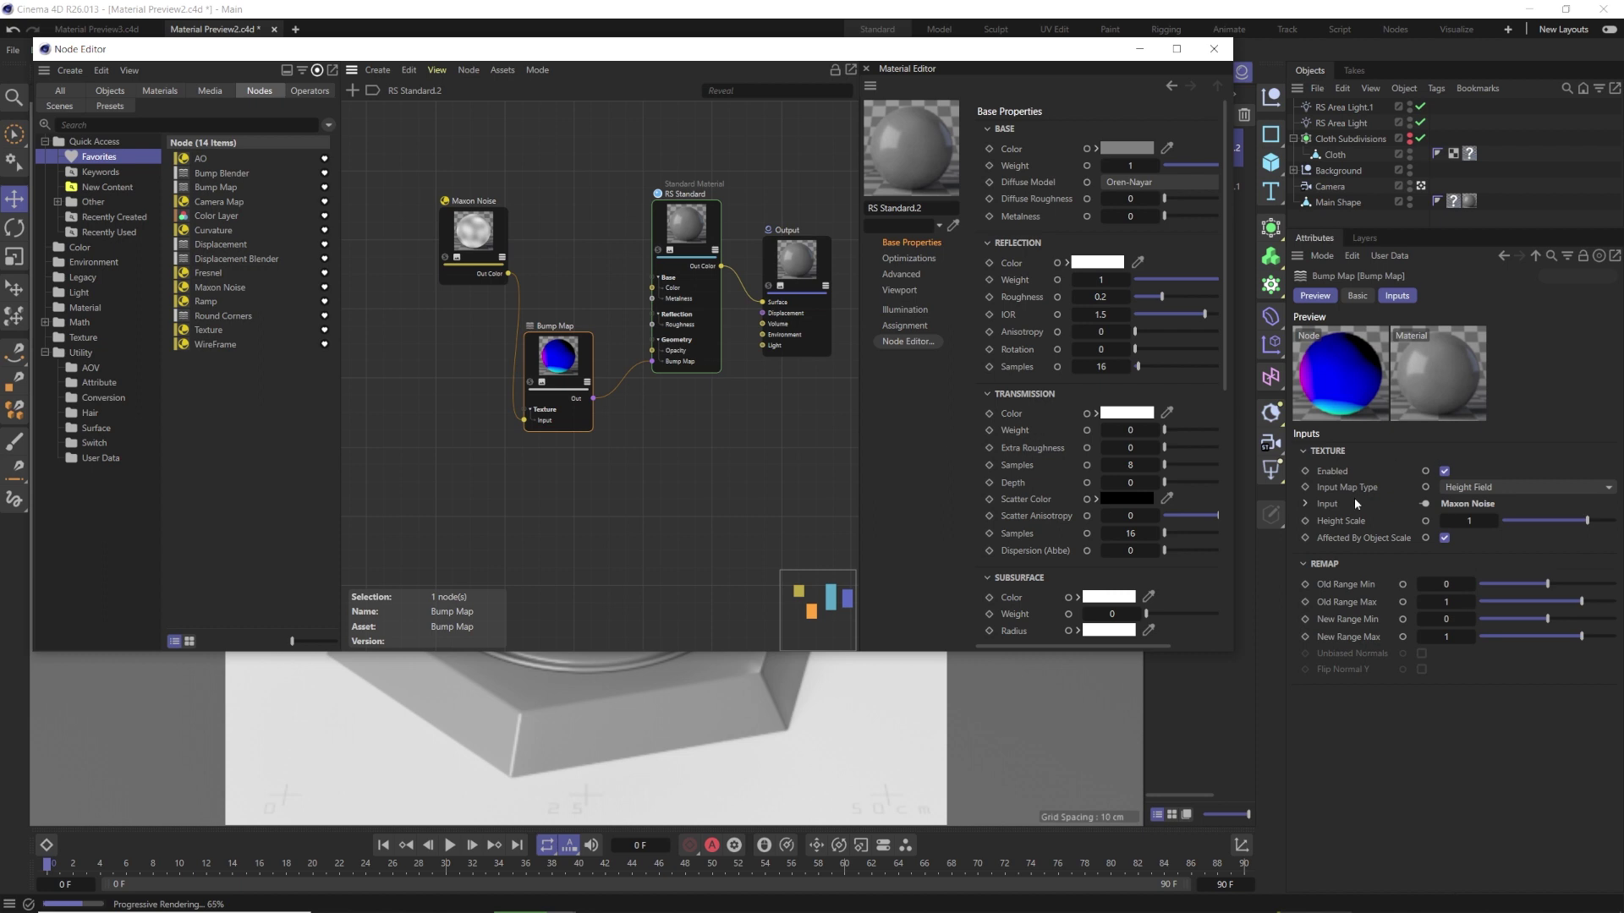
pyautogui.click(673, 221)
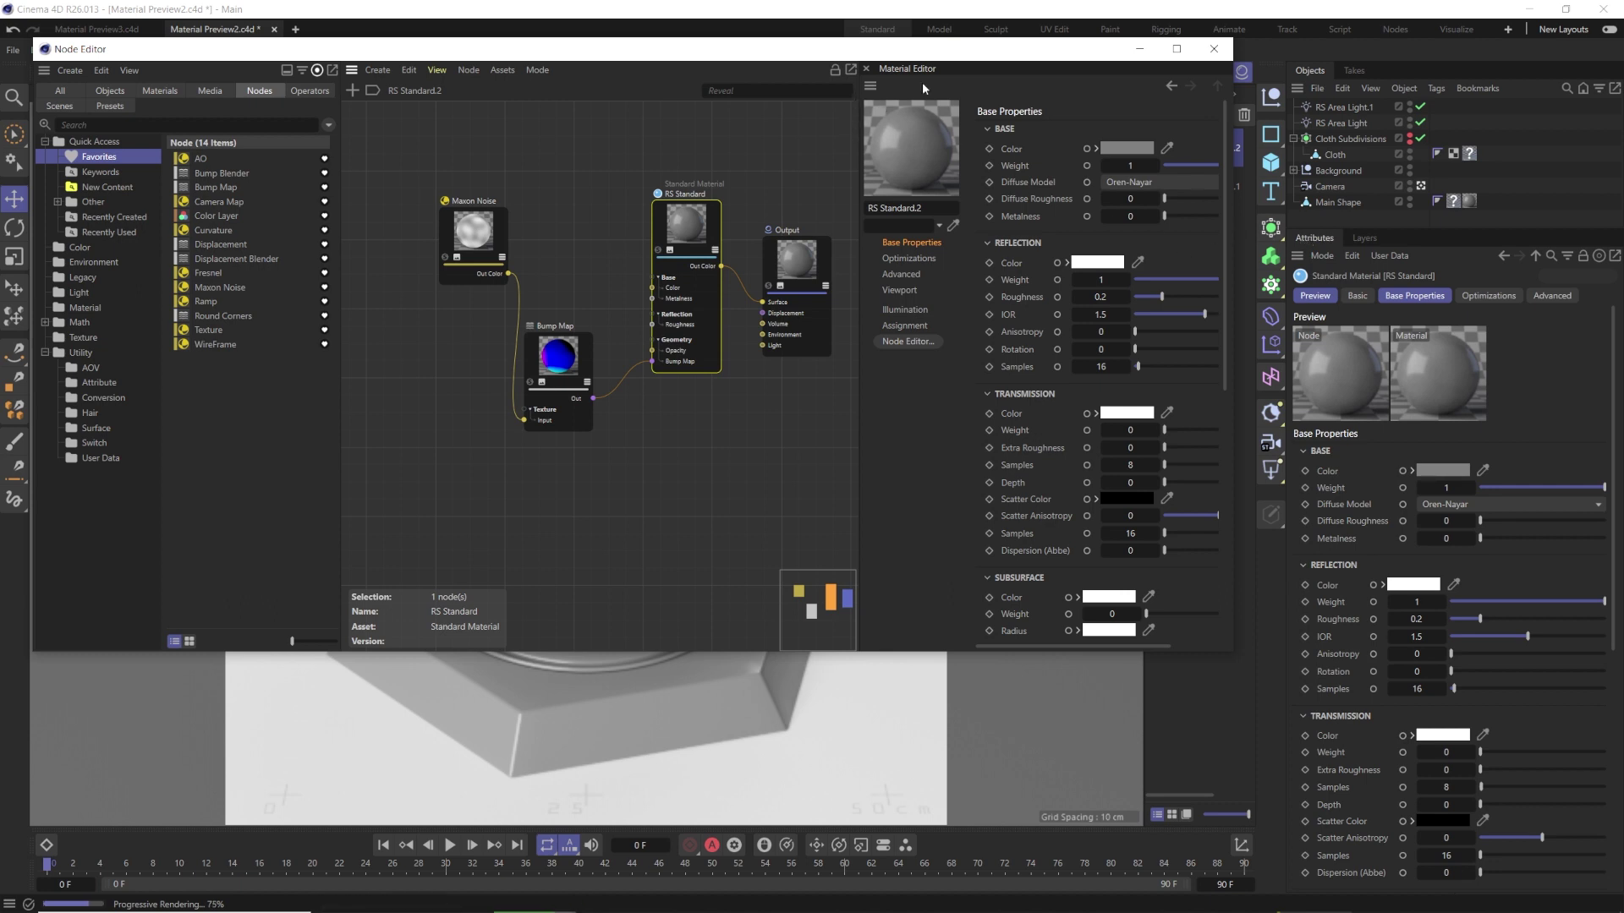
# - Lower the Node Editor window and view the attributes of the Cloth, Main Shape and Background objects
pyautogui.moveTo(1004, 47); pyautogui.dragTo(977, 163)
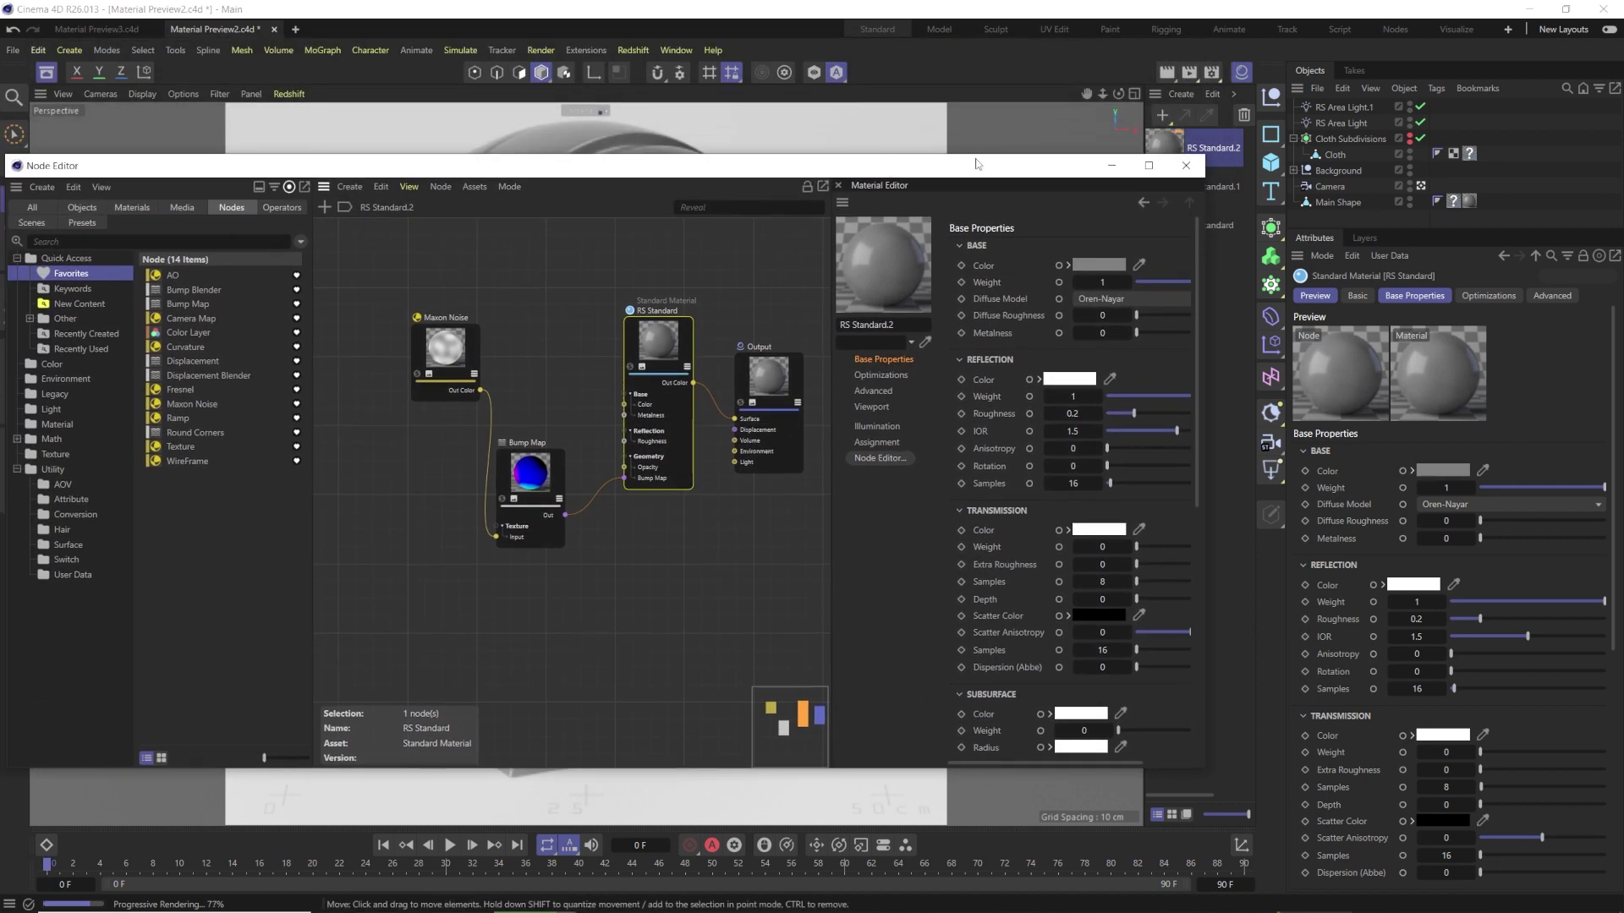
pyautogui.click(1335, 156)
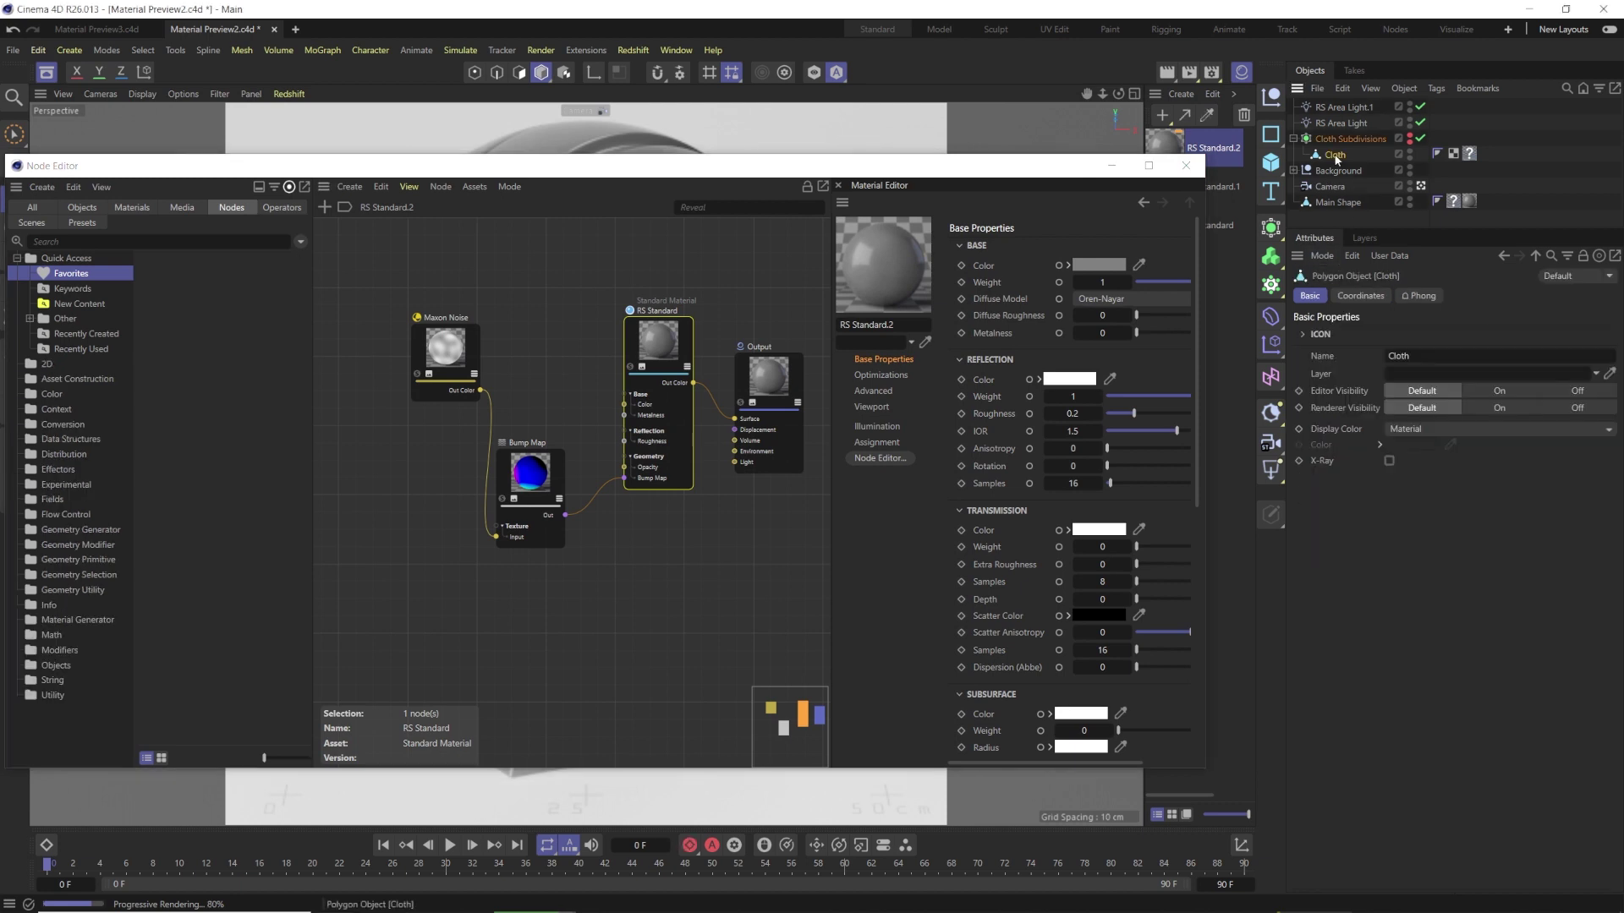
pyautogui.click(1328, 206)
pyautogui.click(1338, 171)
pyautogui.click(1335, 155)
# - Move the Node Editor window back up and slightly widen the Material Editor docked beside the graph
pyautogui.moveTo(988, 172); pyautogui.dragTo(1030, 93)
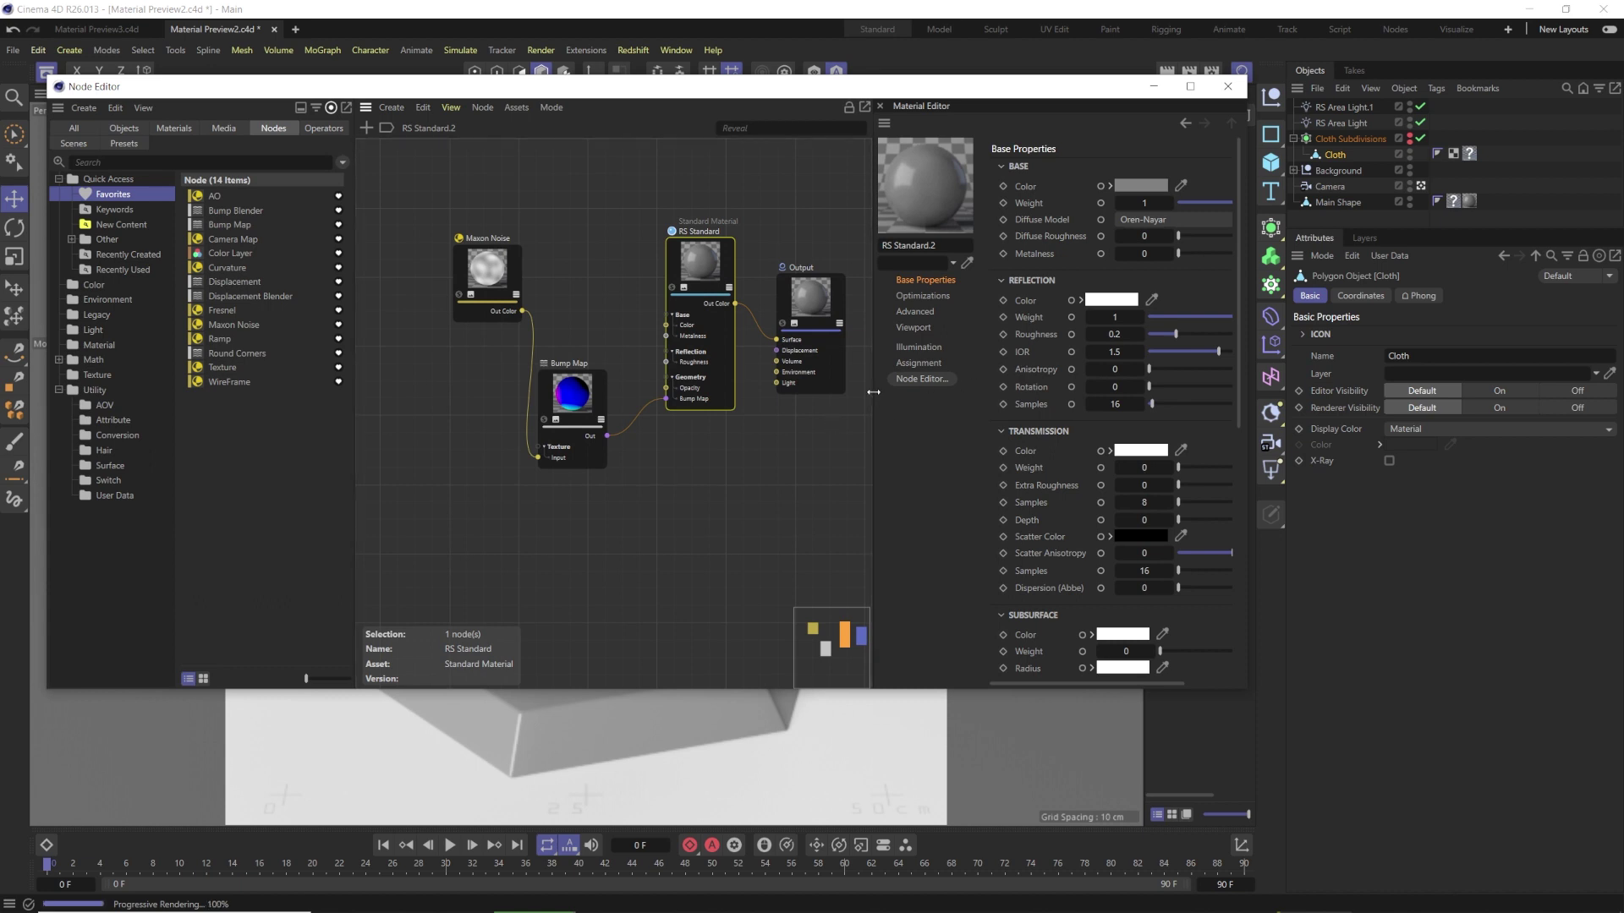
pyautogui.moveTo(873, 394); pyautogui.dragTo(854, 393)
pyautogui.moveTo(712, 92); pyautogui.dragTo(680, 115)
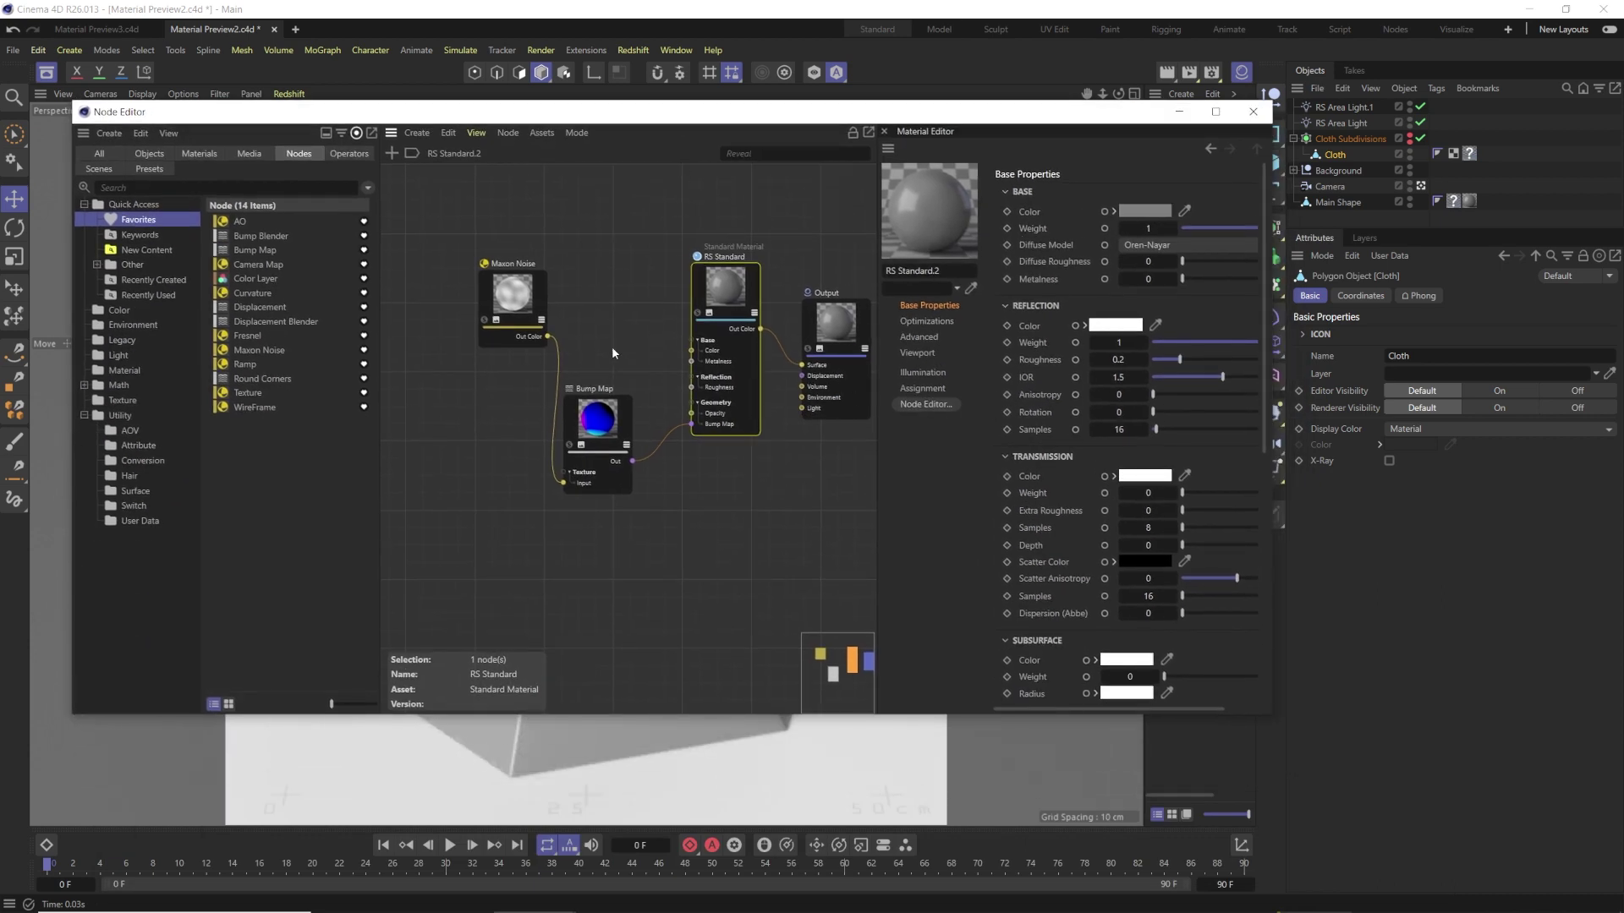
# - Rearrange the Maxon Noise and Bump Map nodes into a tidy chain ahead of RS Standard, leaving Maxon Noise selected
pyautogui.moveTo(528, 300); pyautogui.dragTo(503, 296)
pyautogui.moveTo(597, 419); pyautogui.dragTo(573, 355)
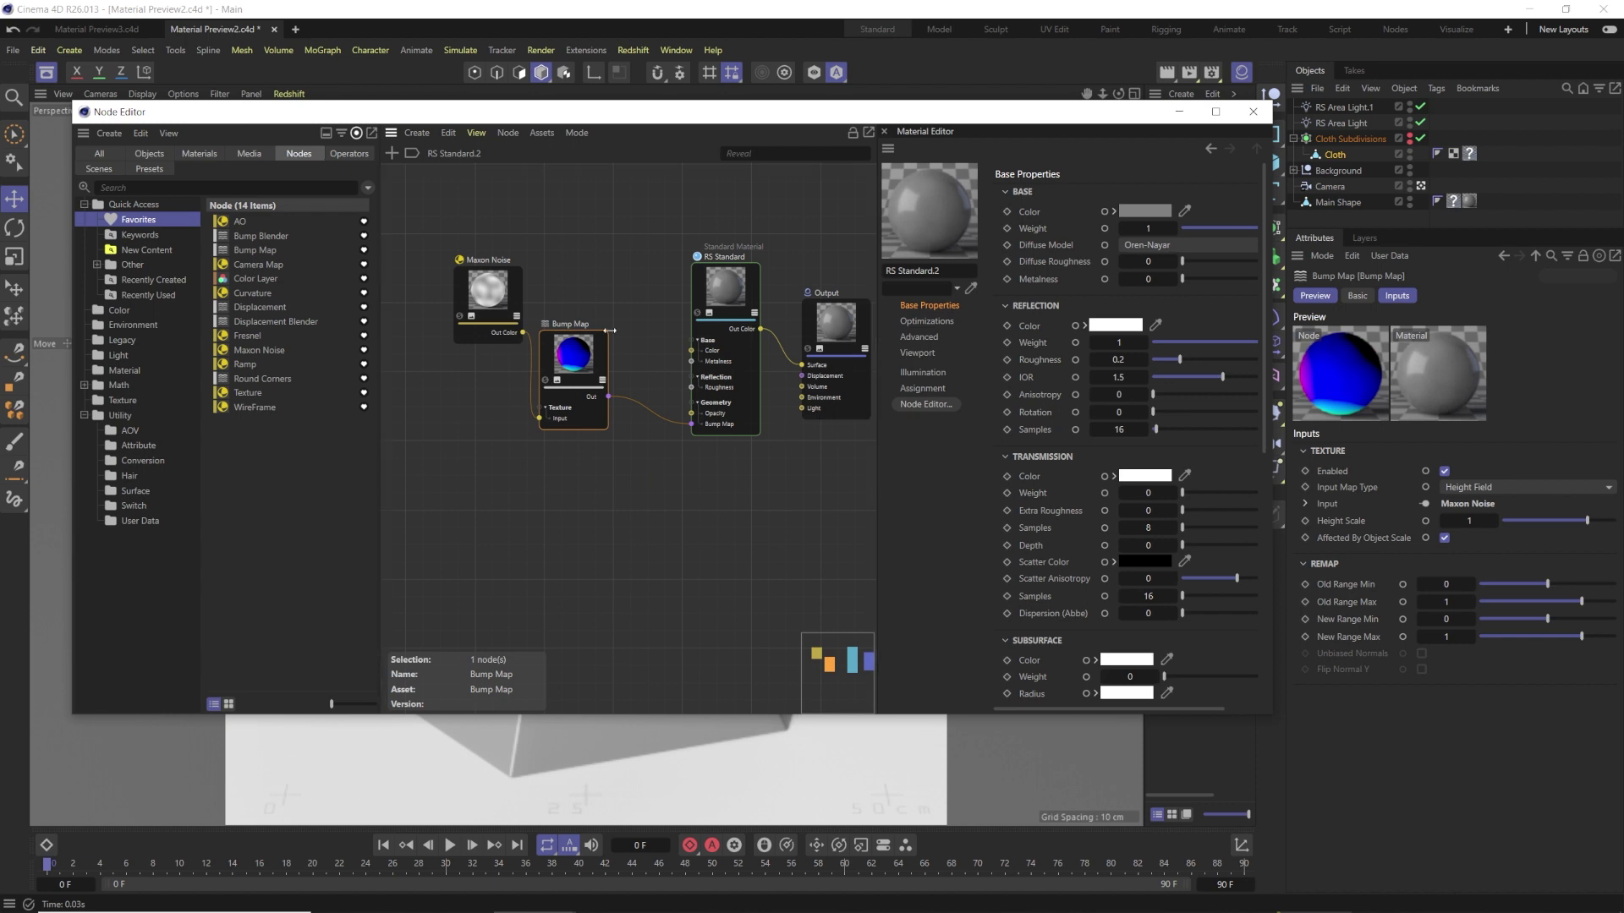
pyautogui.moveTo(488, 291); pyautogui.dragTo(466, 339)
pyautogui.moveTo(573, 360); pyautogui.dragTo(582, 378)
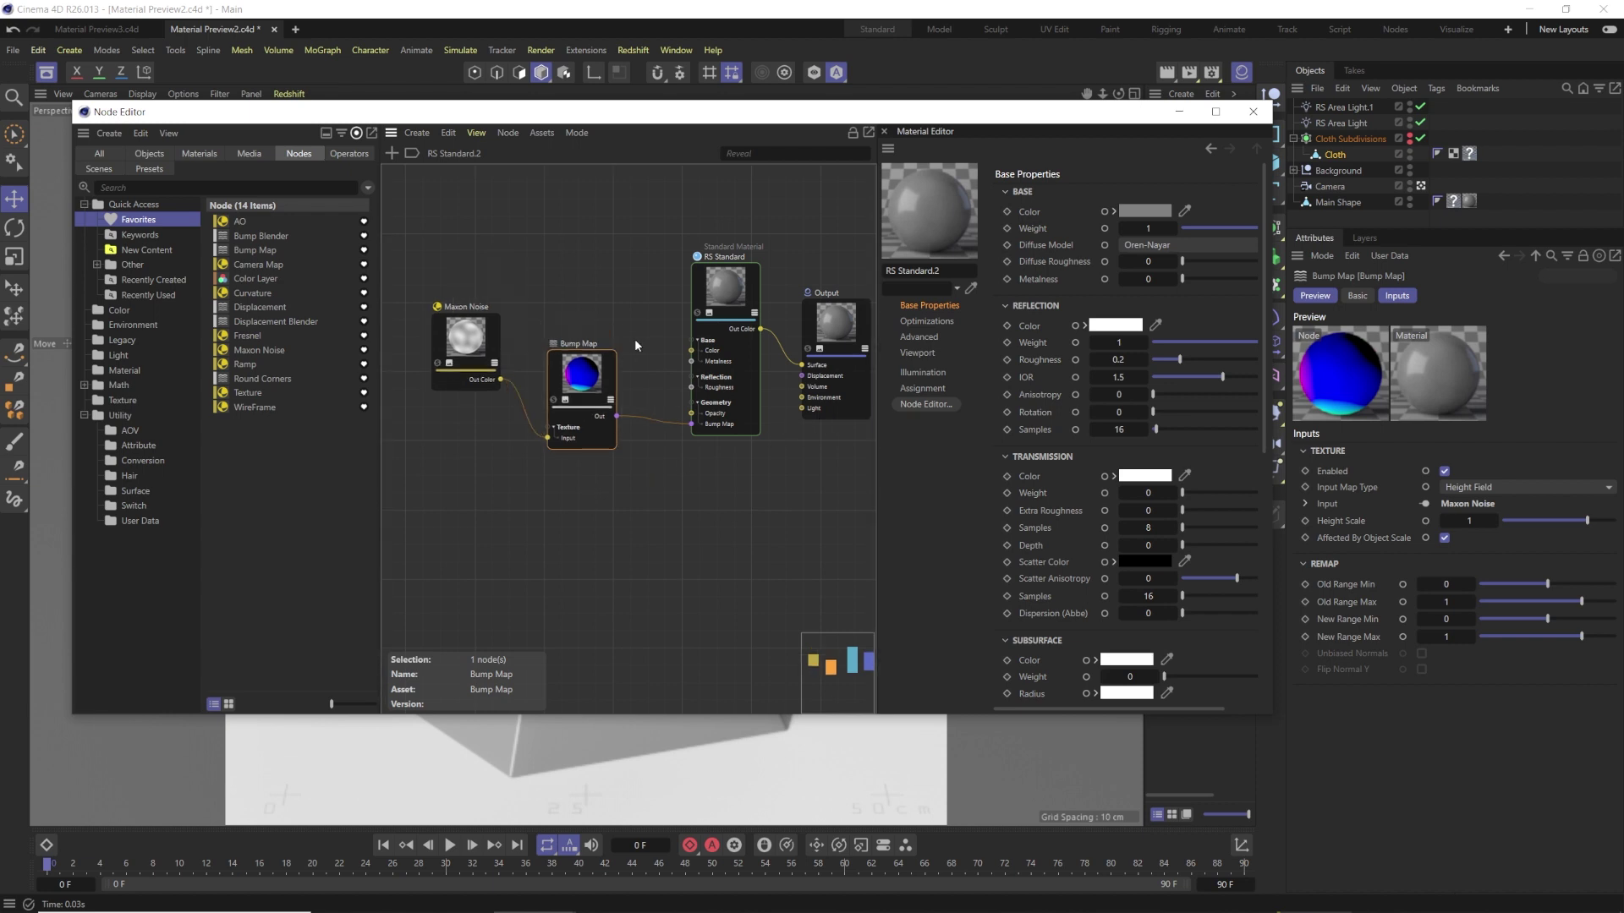
pyautogui.click(465, 343)
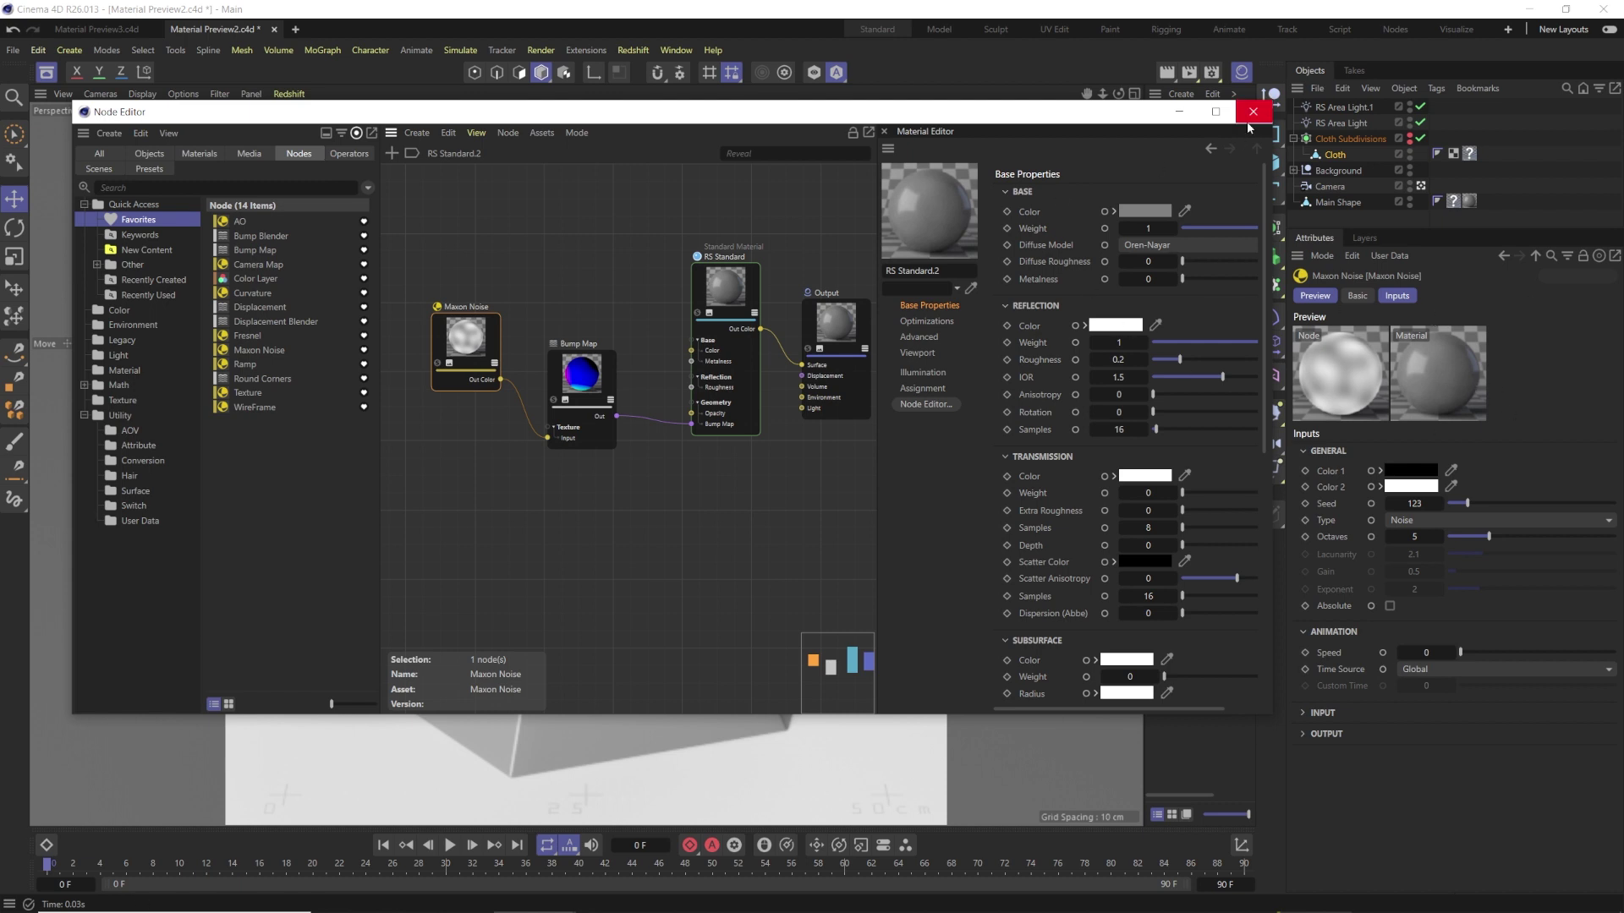
# - Maximize the Node Editor, enlarge the graph, and select the Bump Map, Maxon Noise and RS Standard nodes in turn
pyautogui.click(1215, 114)
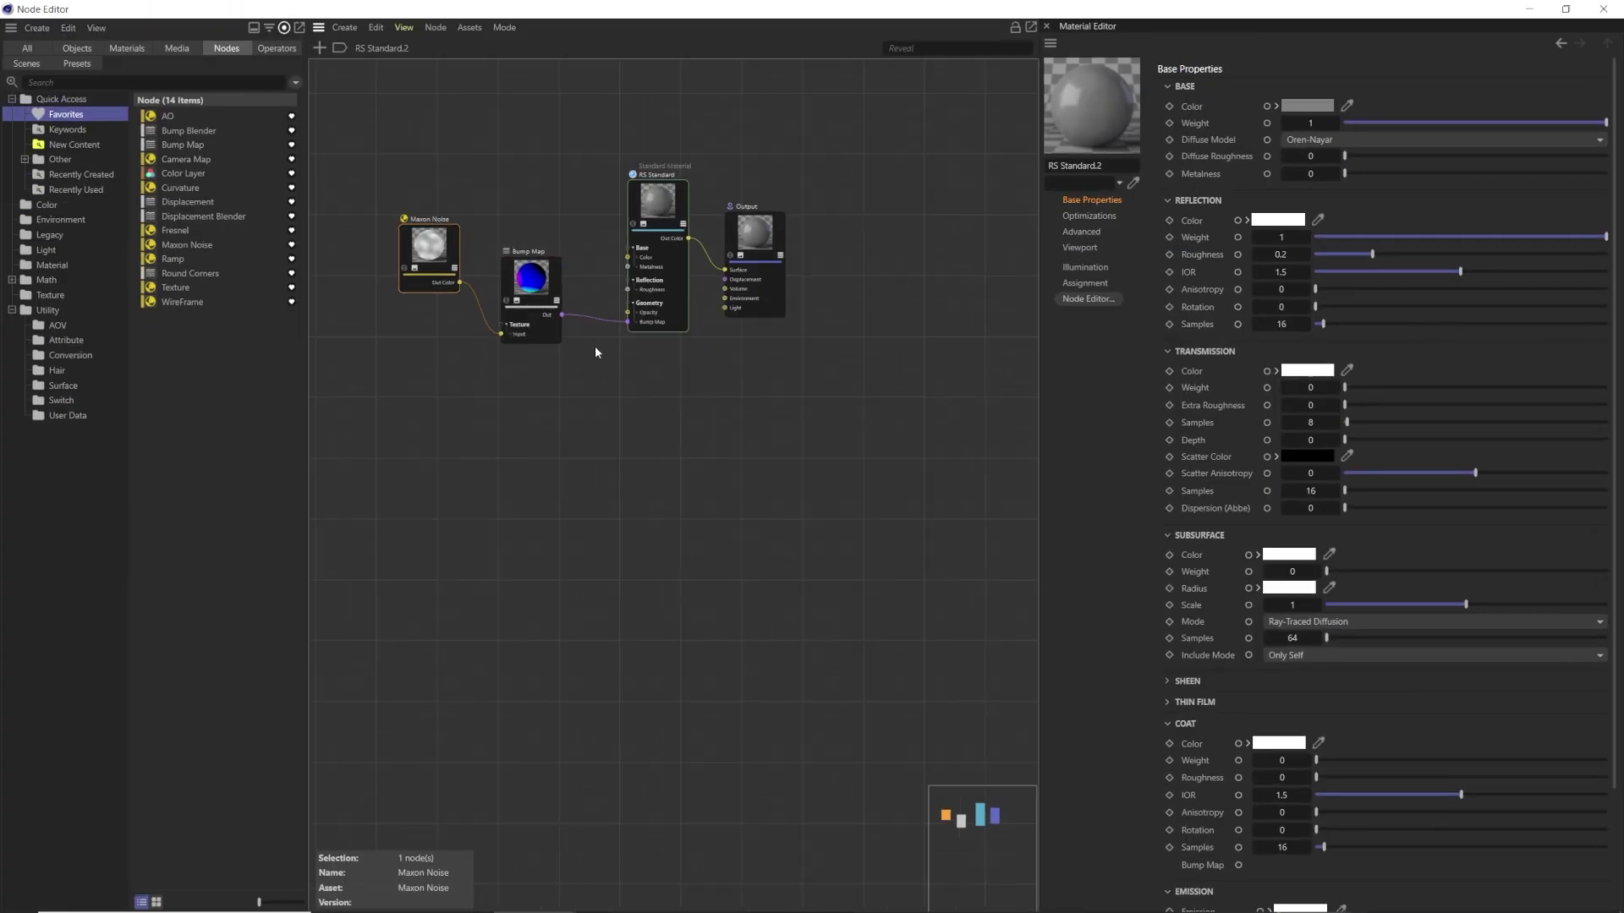
pyautogui.scroll(3, 653, 458)
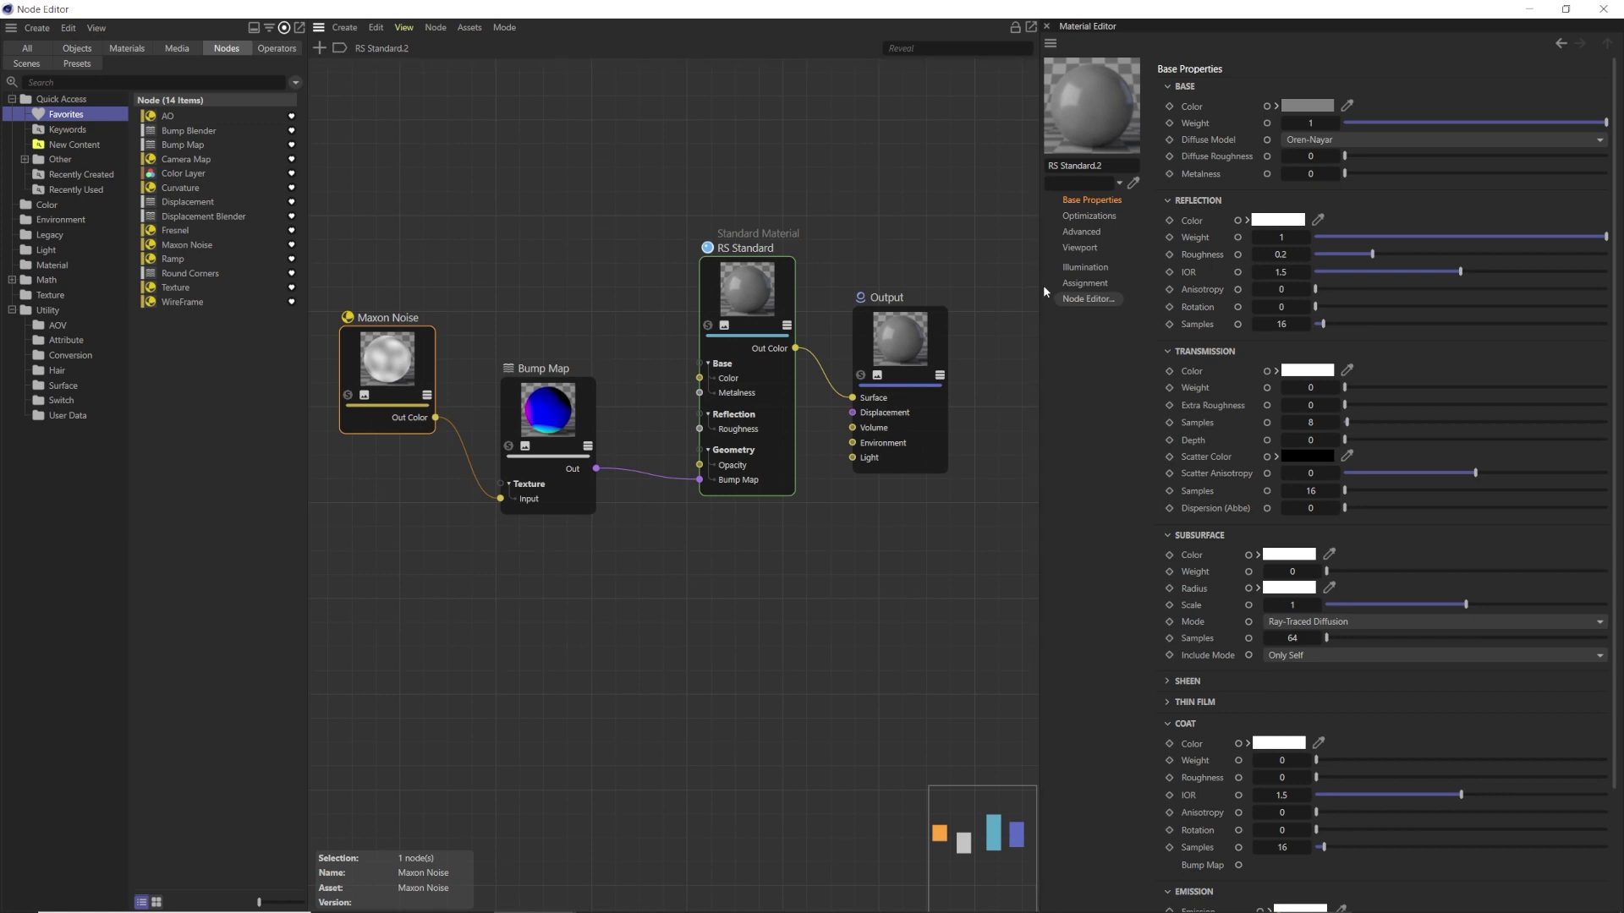
pyautogui.click(548, 405)
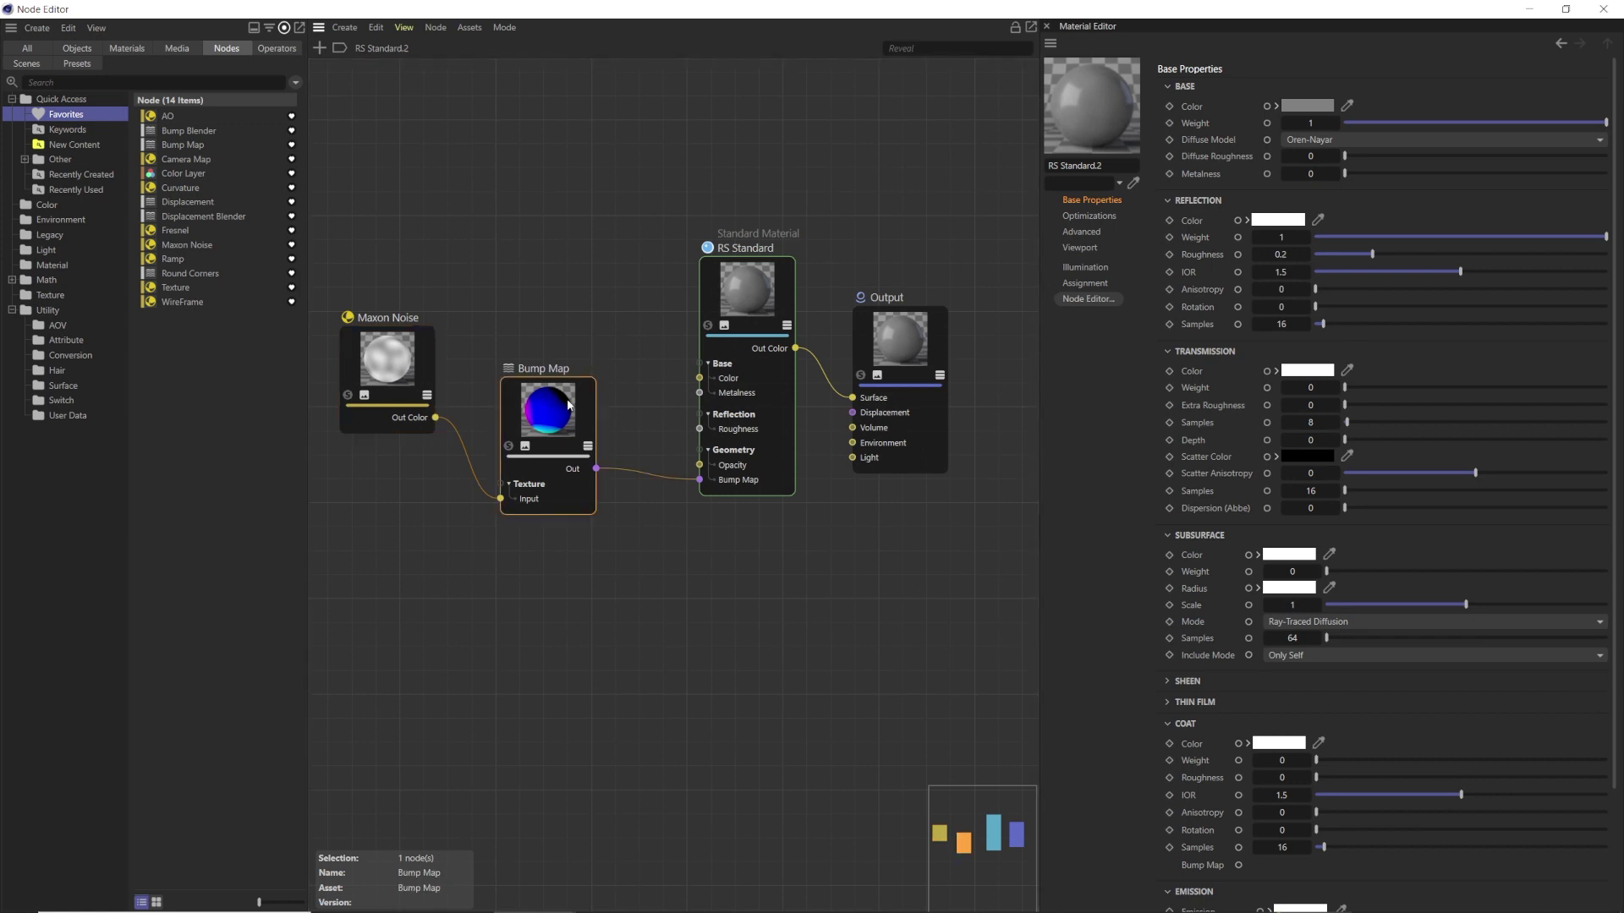
pyautogui.click(429, 356)
pyautogui.click(727, 287)
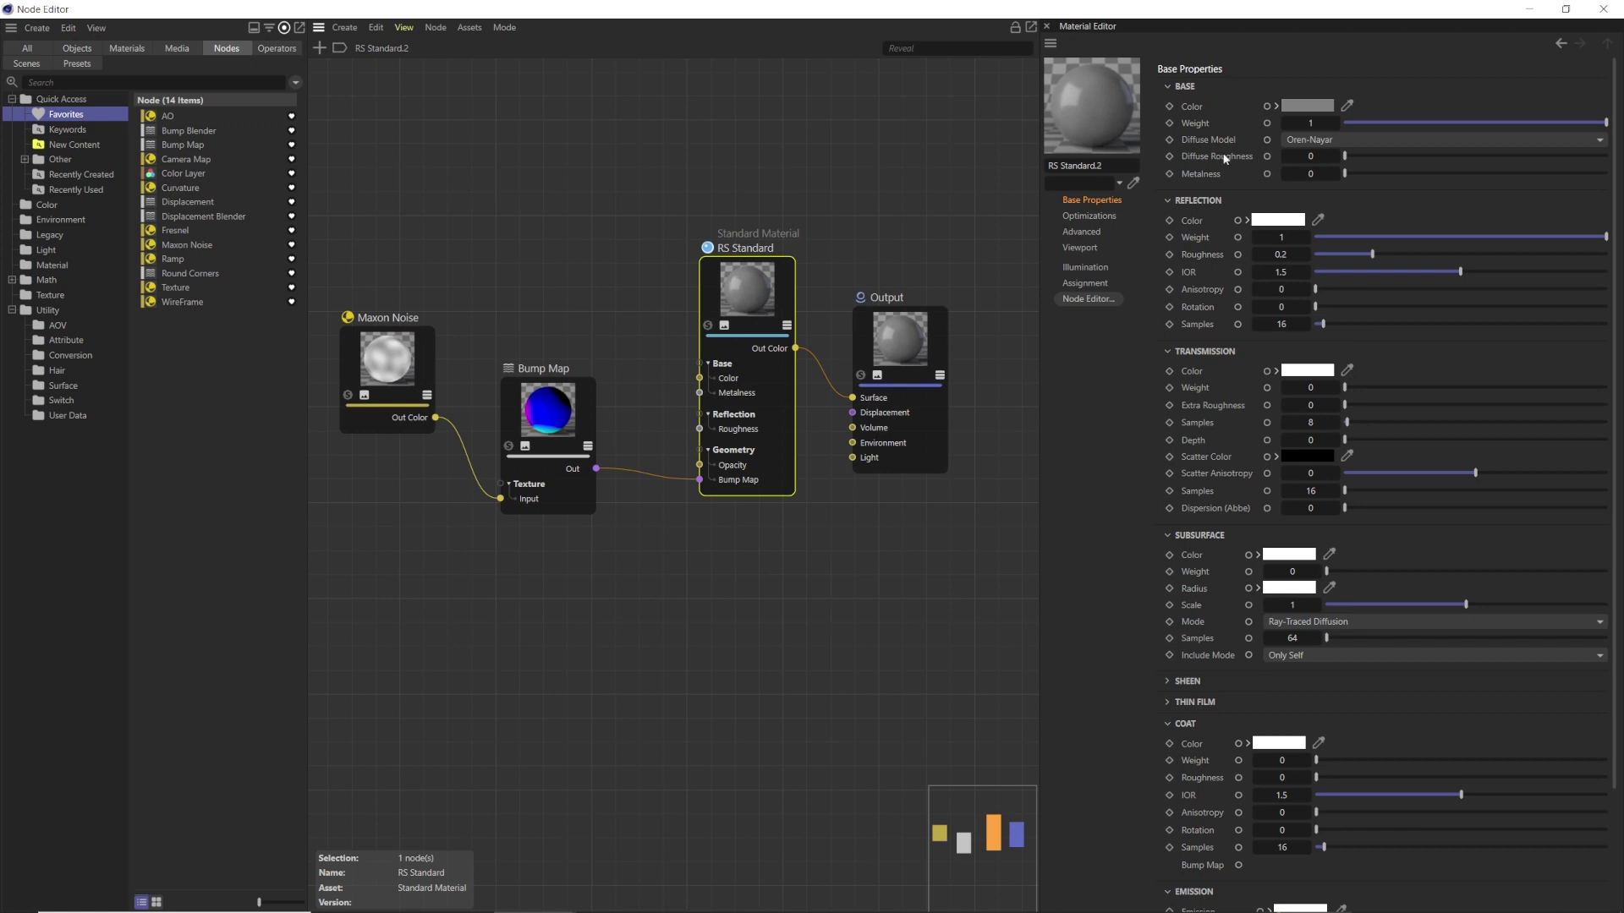
# - Locate the Bump Map input in RS Standard's Geometry properties and look over its connection options without choosing any
pyautogui.scroll(-2, 1218, 356)
pyautogui.scroll(2, 1216, 433)
pyautogui.scroll(-3, 1195, 250)
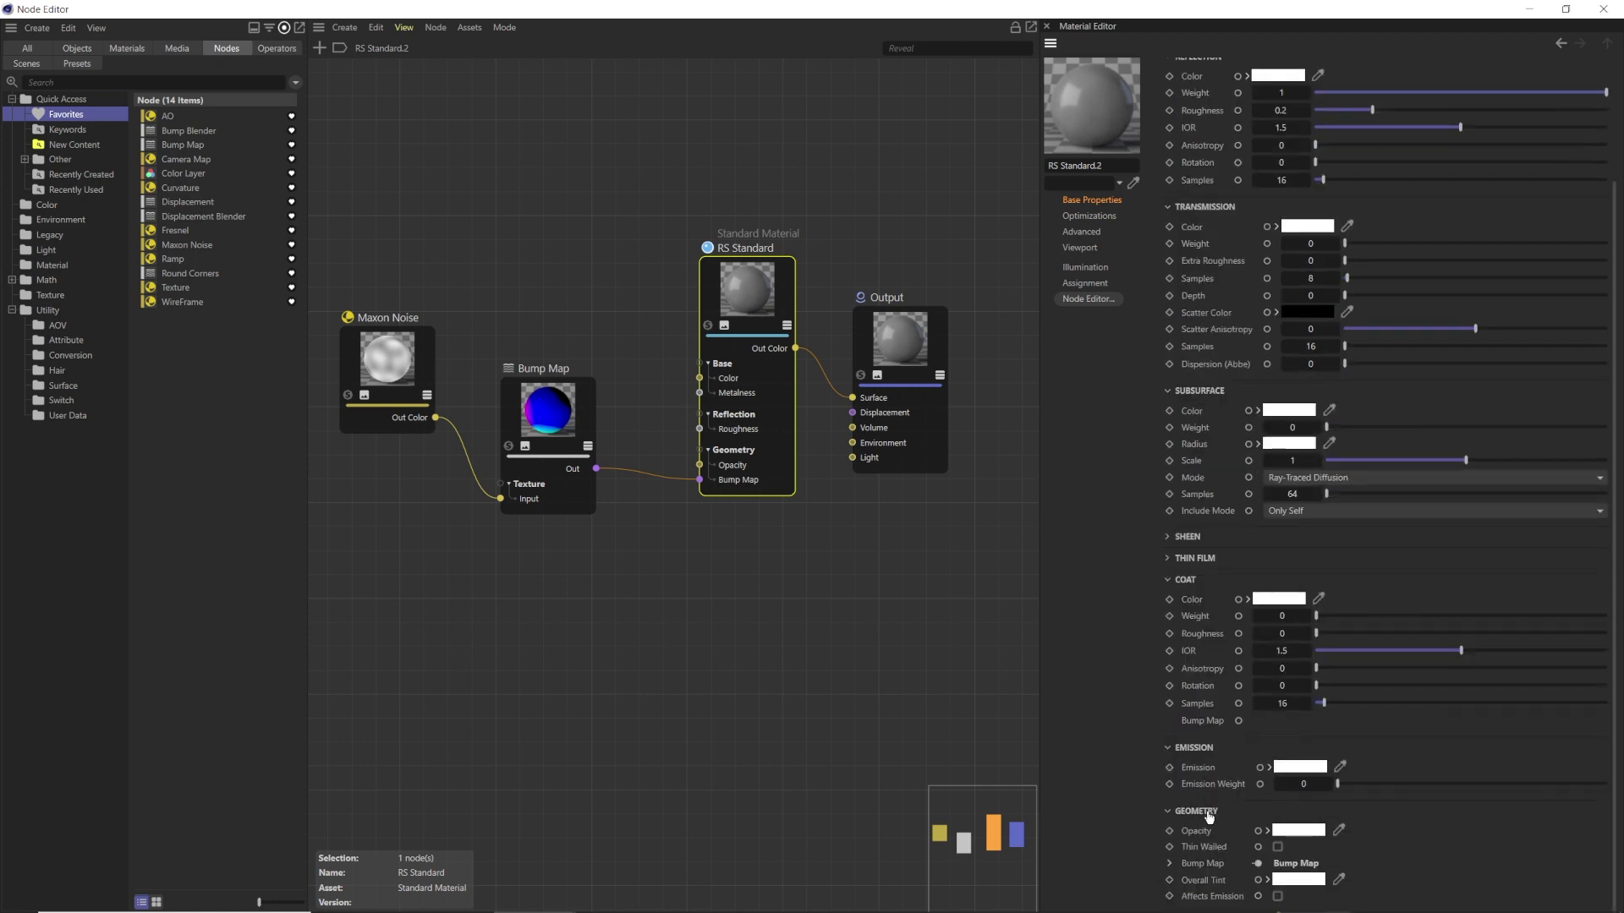
pyautogui.rightClick(1258, 865)
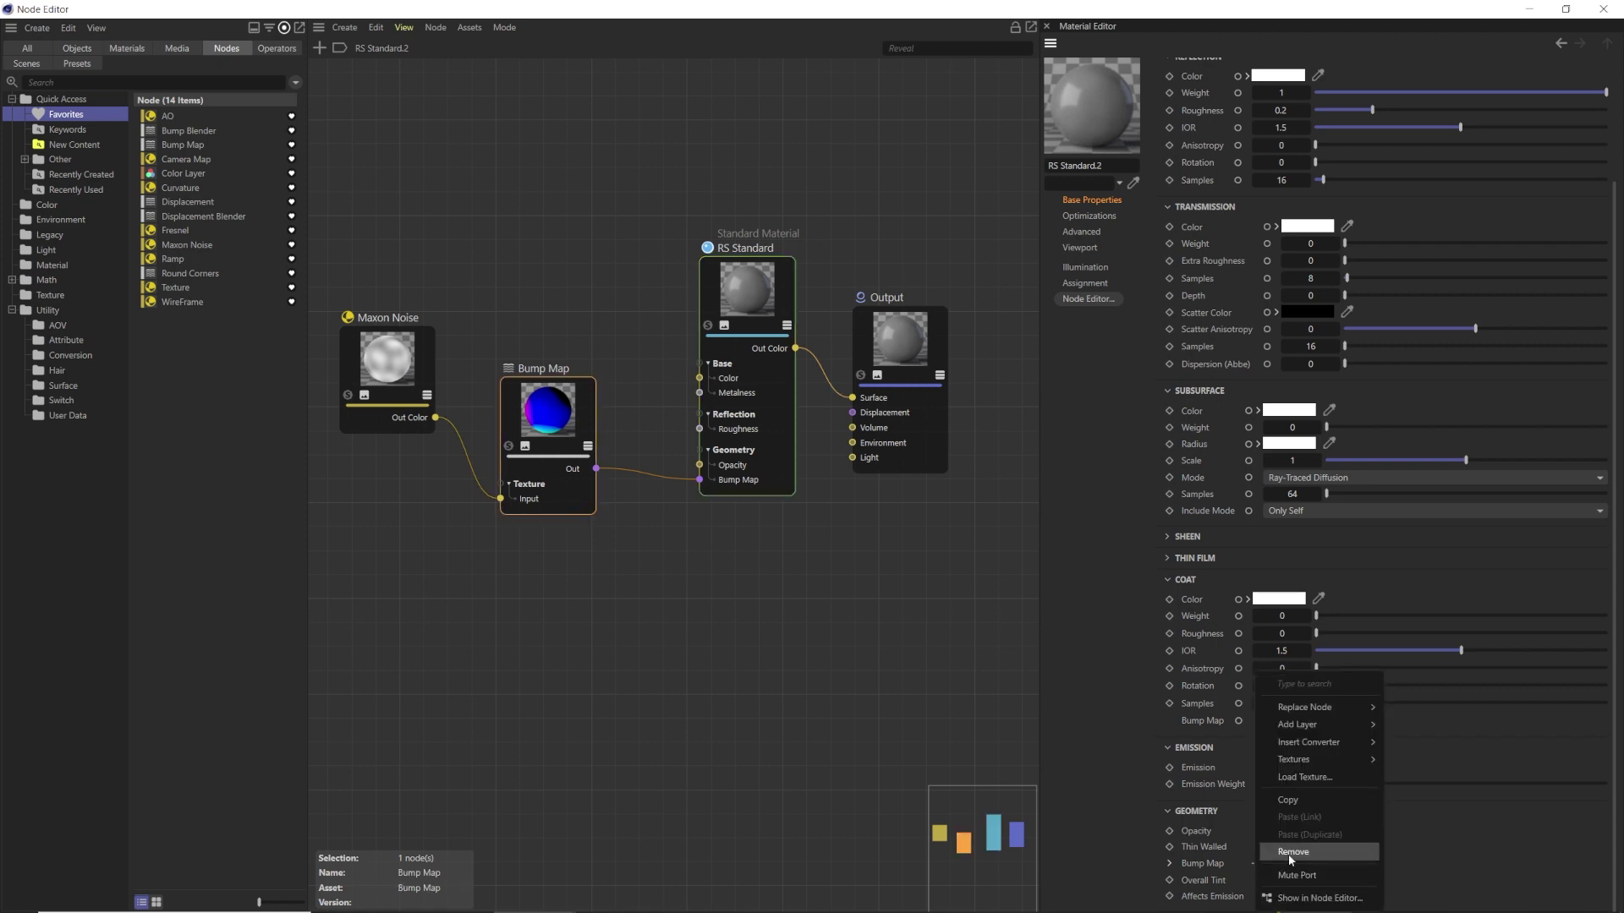
pyautogui.moveTo(1303, 715)
pyautogui.click(1188, 871)
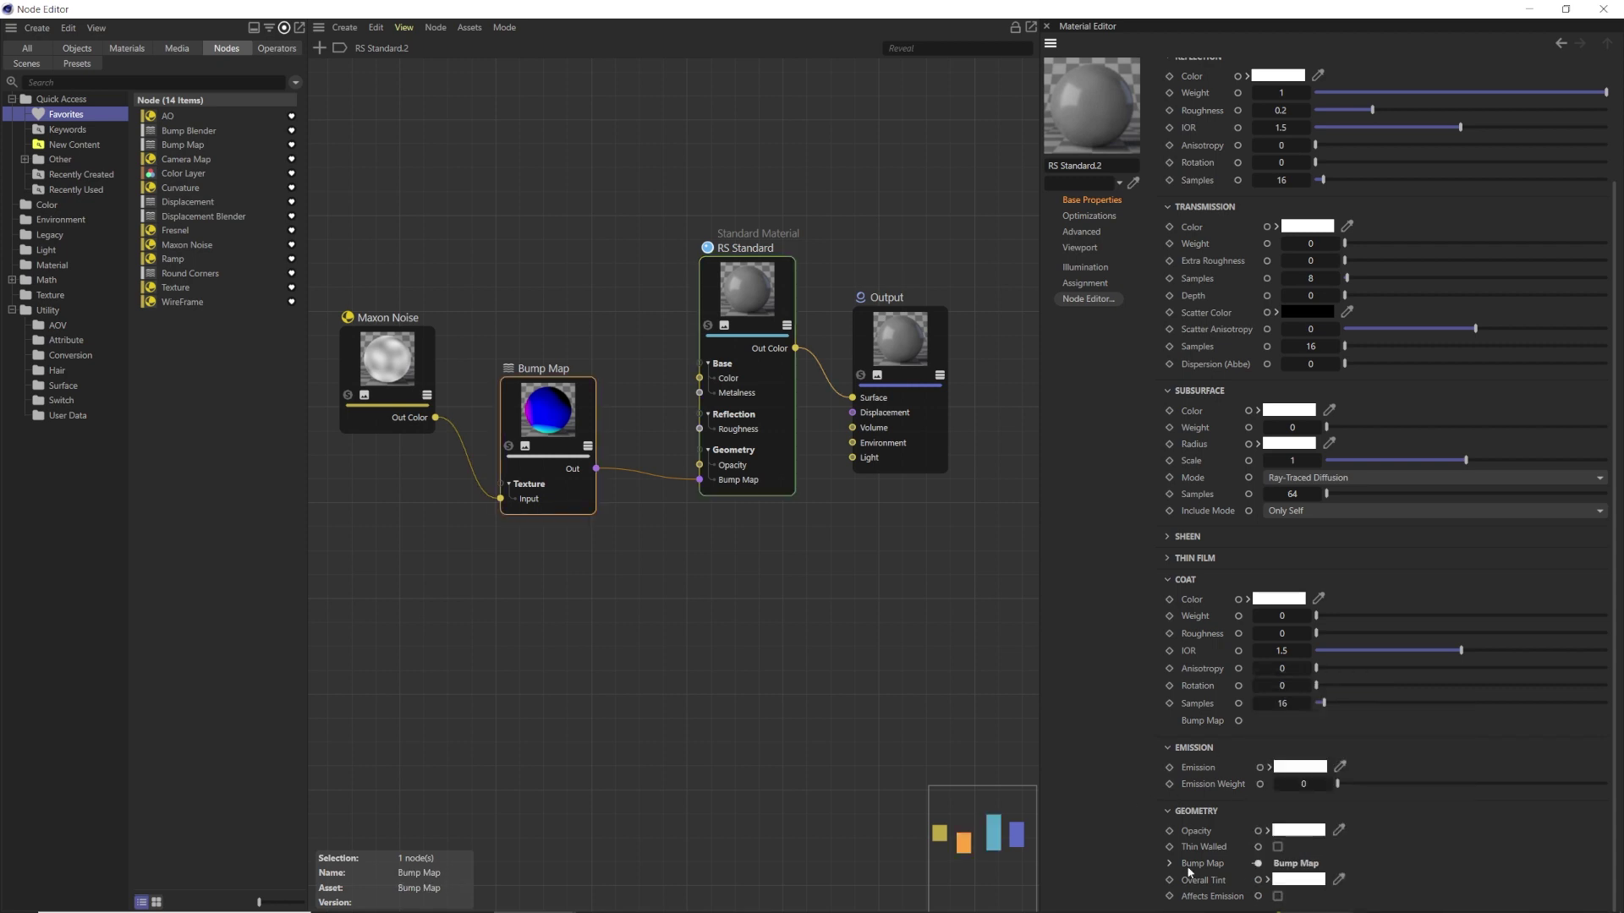
# - Expand the Bump Map input and its nested Maxon Noise input to review their settings, and collapse the nested noise settings again
pyautogui.click(1169, 863)
pyautogui.scroll(-3, 1208, 839)
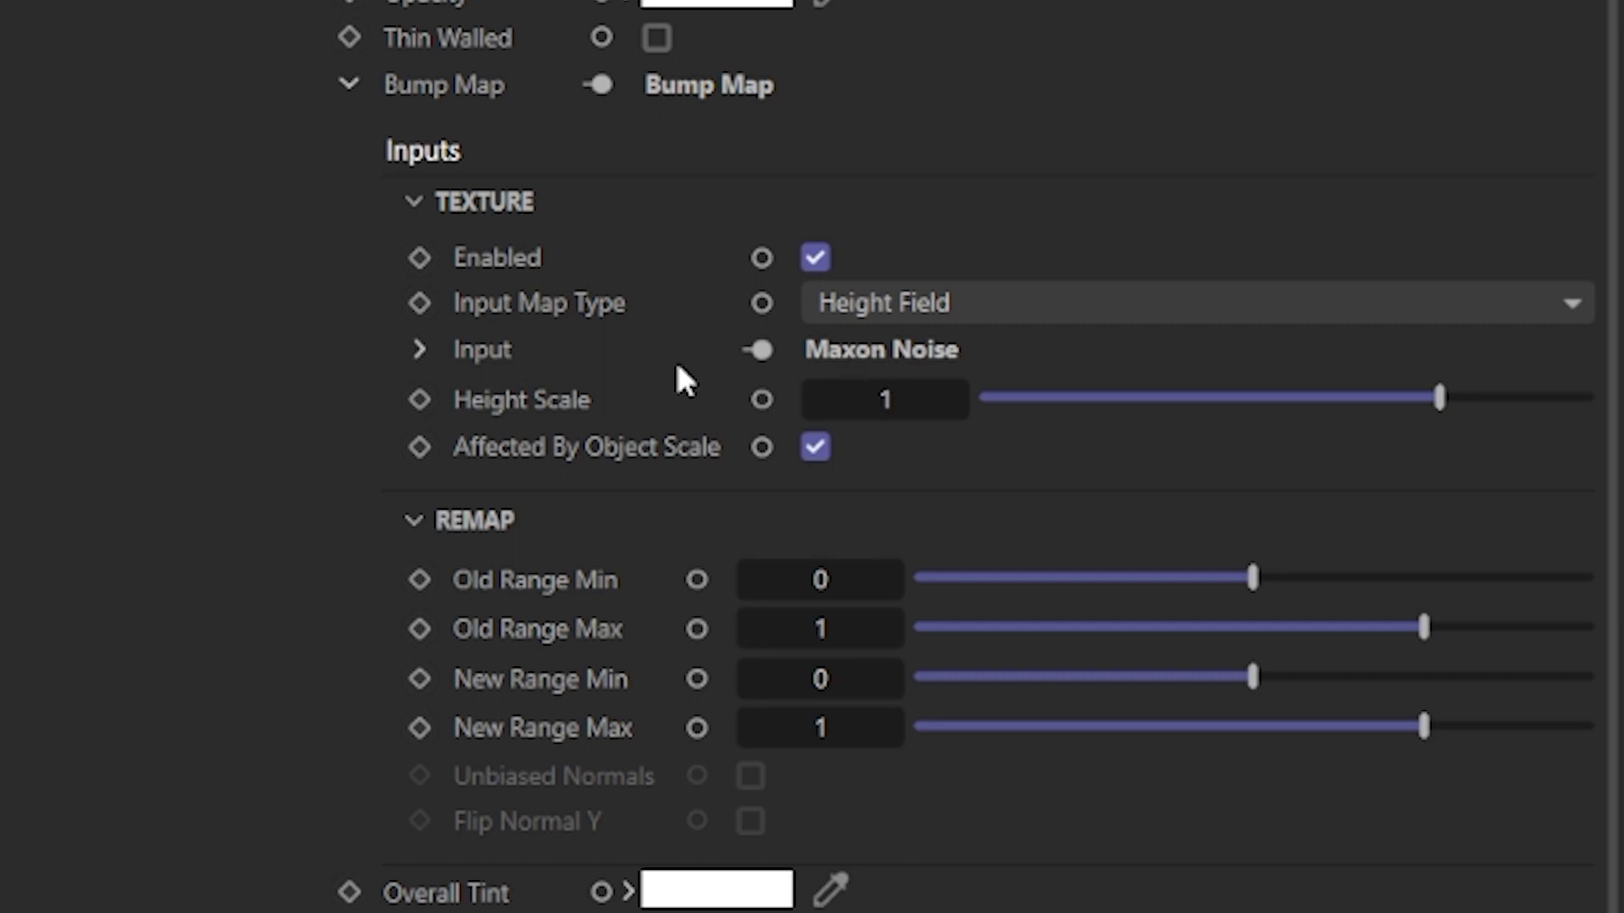
pyautogui.click(420, 353)
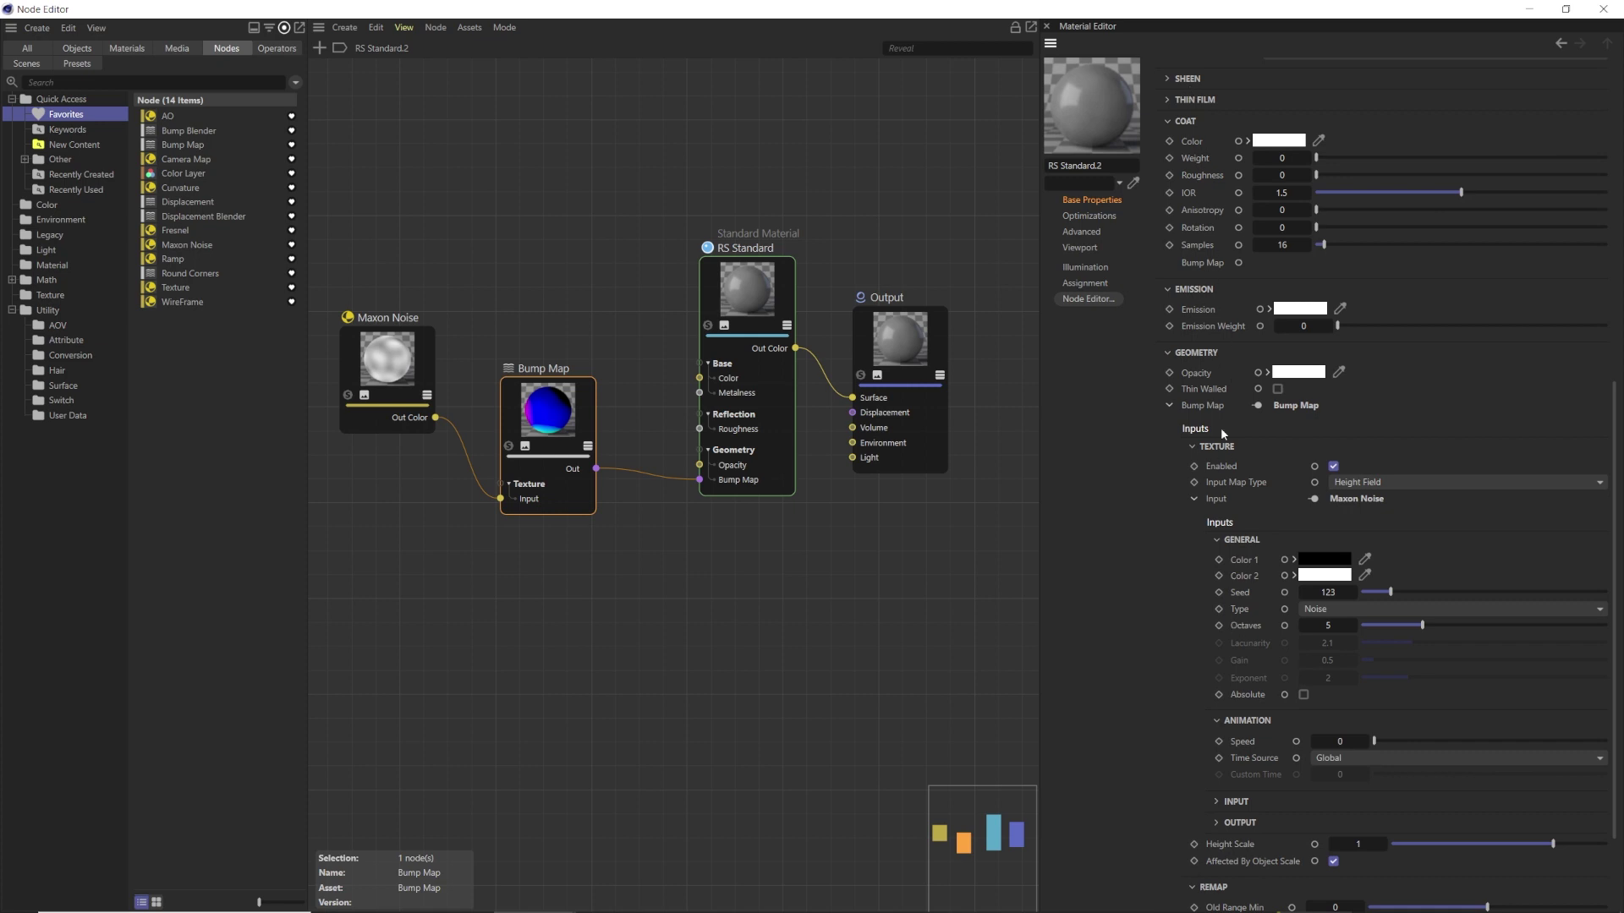
pyautogui.scroll(3, 1214, 405)
pyautogui.scroll(-3, 1230, 558)
pyautogui.scroll(-4, 1228, 540)
pyautogui.click(1218, 364)
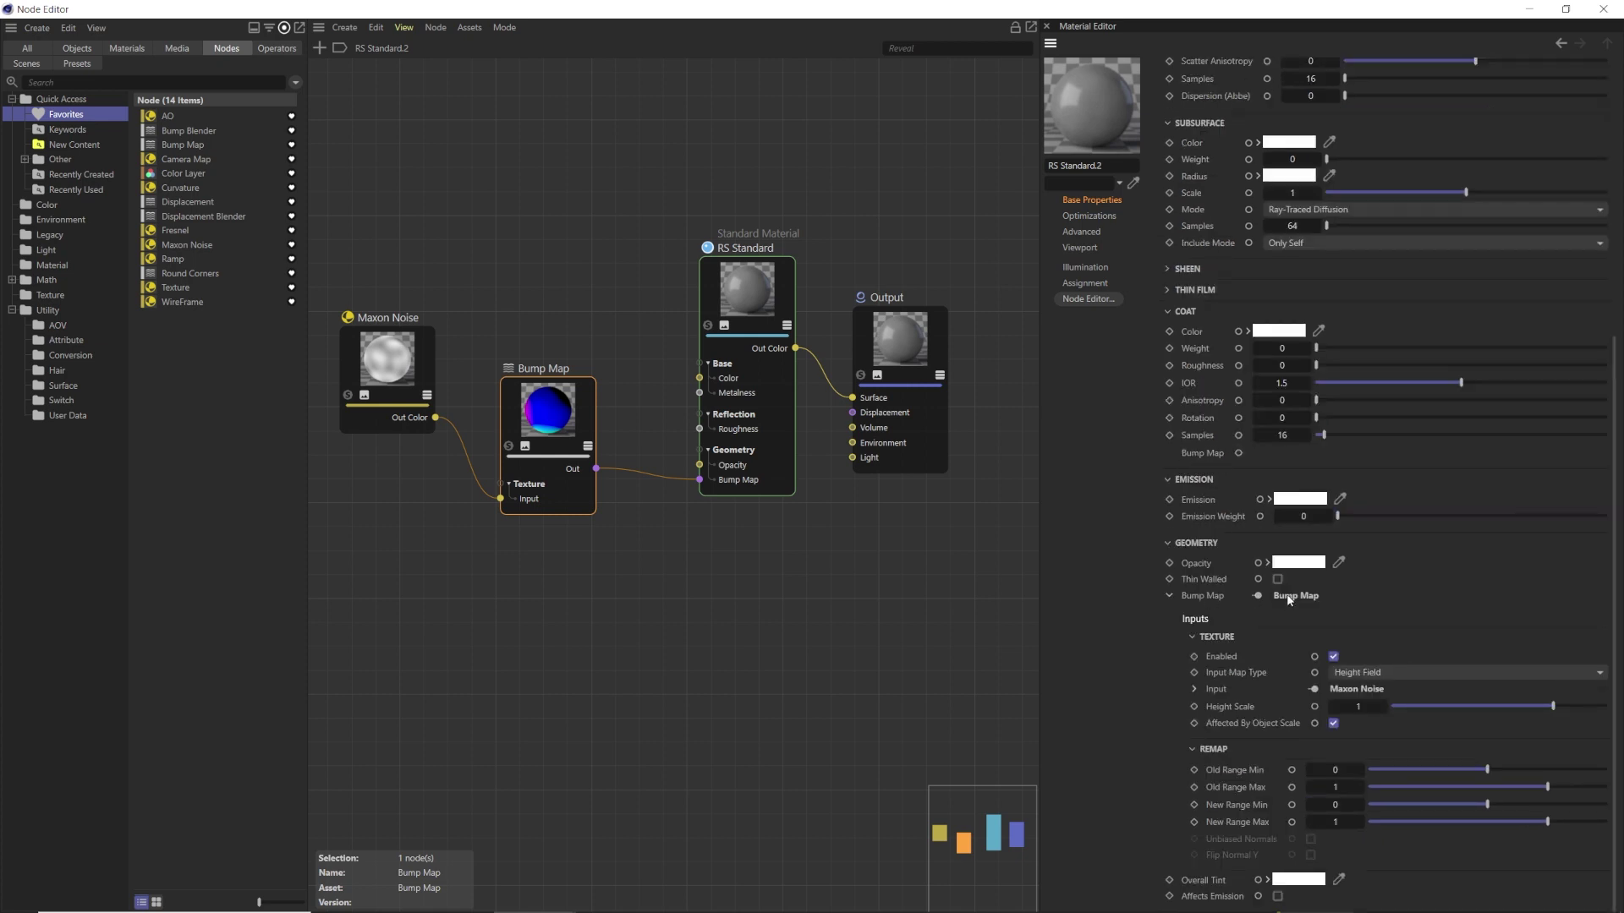
# - Open the linked Bump Map node in the Material Editor and go on to its linked Maxon Noise settings
pyautogui.click(1287, 596)
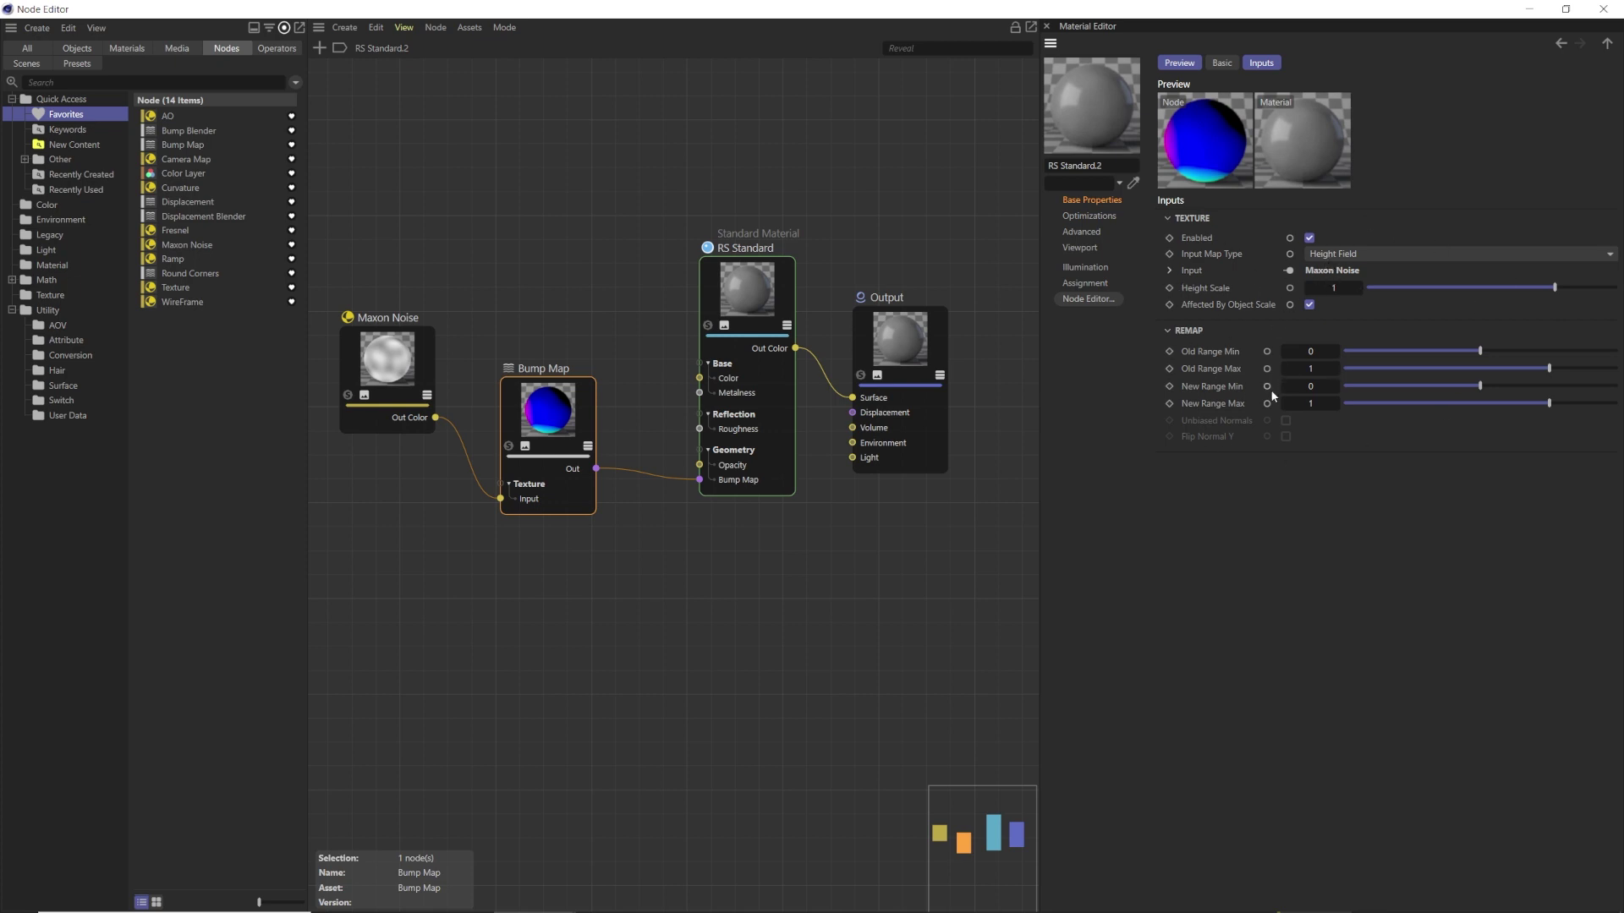
pyautogui.click(1331, 270)
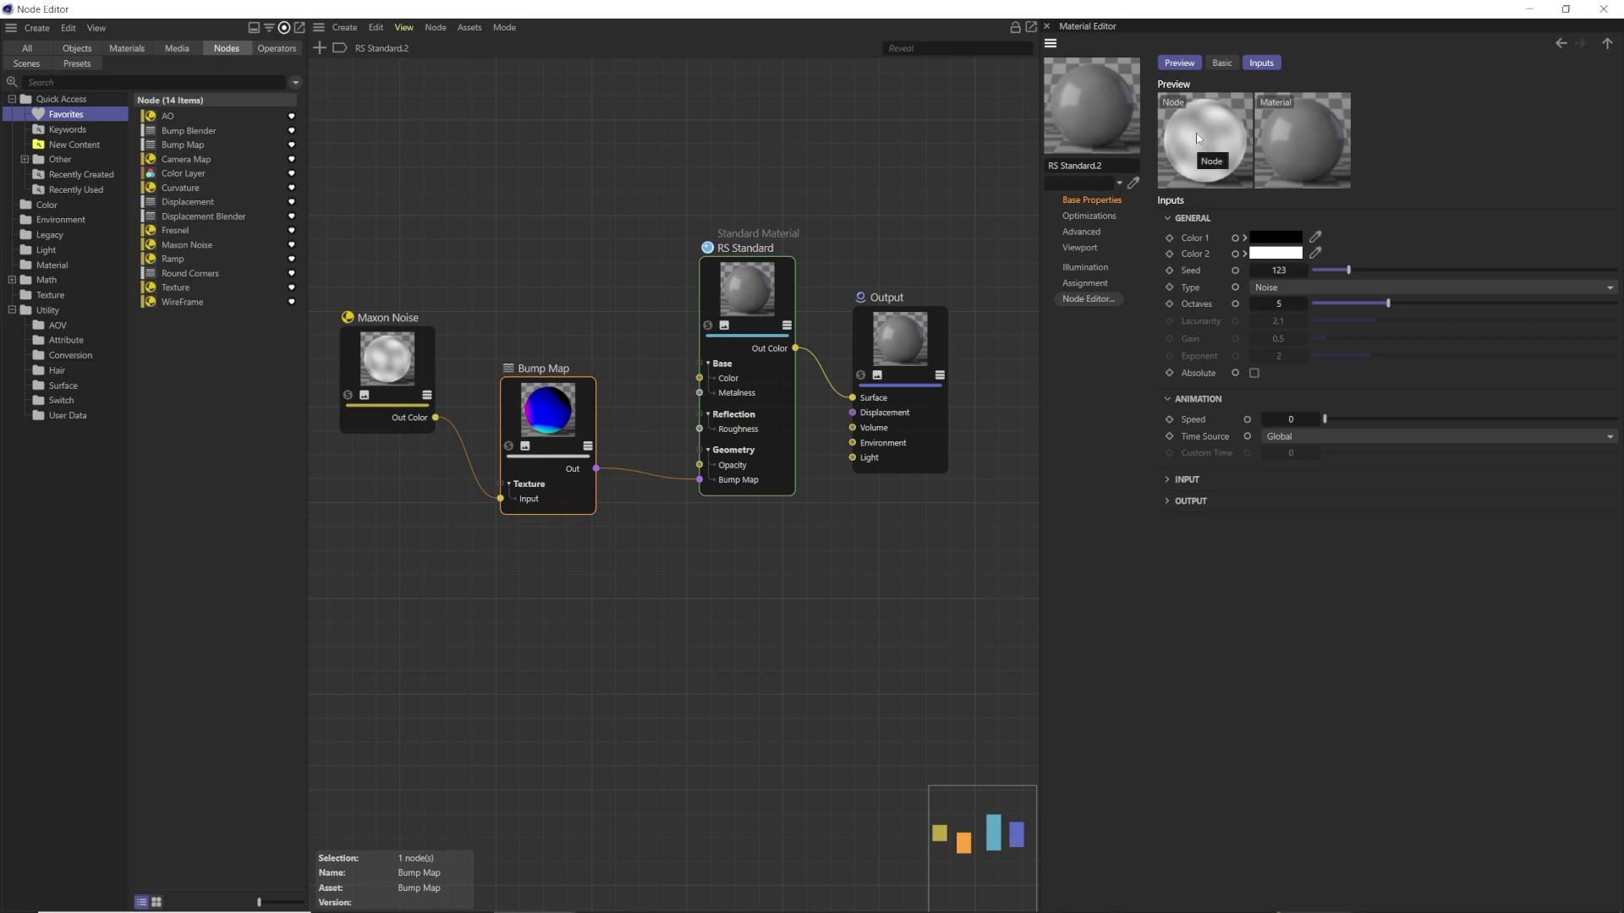
# - Preview Maxon Noise by connecting it directly to the Output's Surface, and reconnect RS Standard's Out Color to Surface
pyautogui.moveTo(435, 418); pyautogui.dragTo(852, 399)
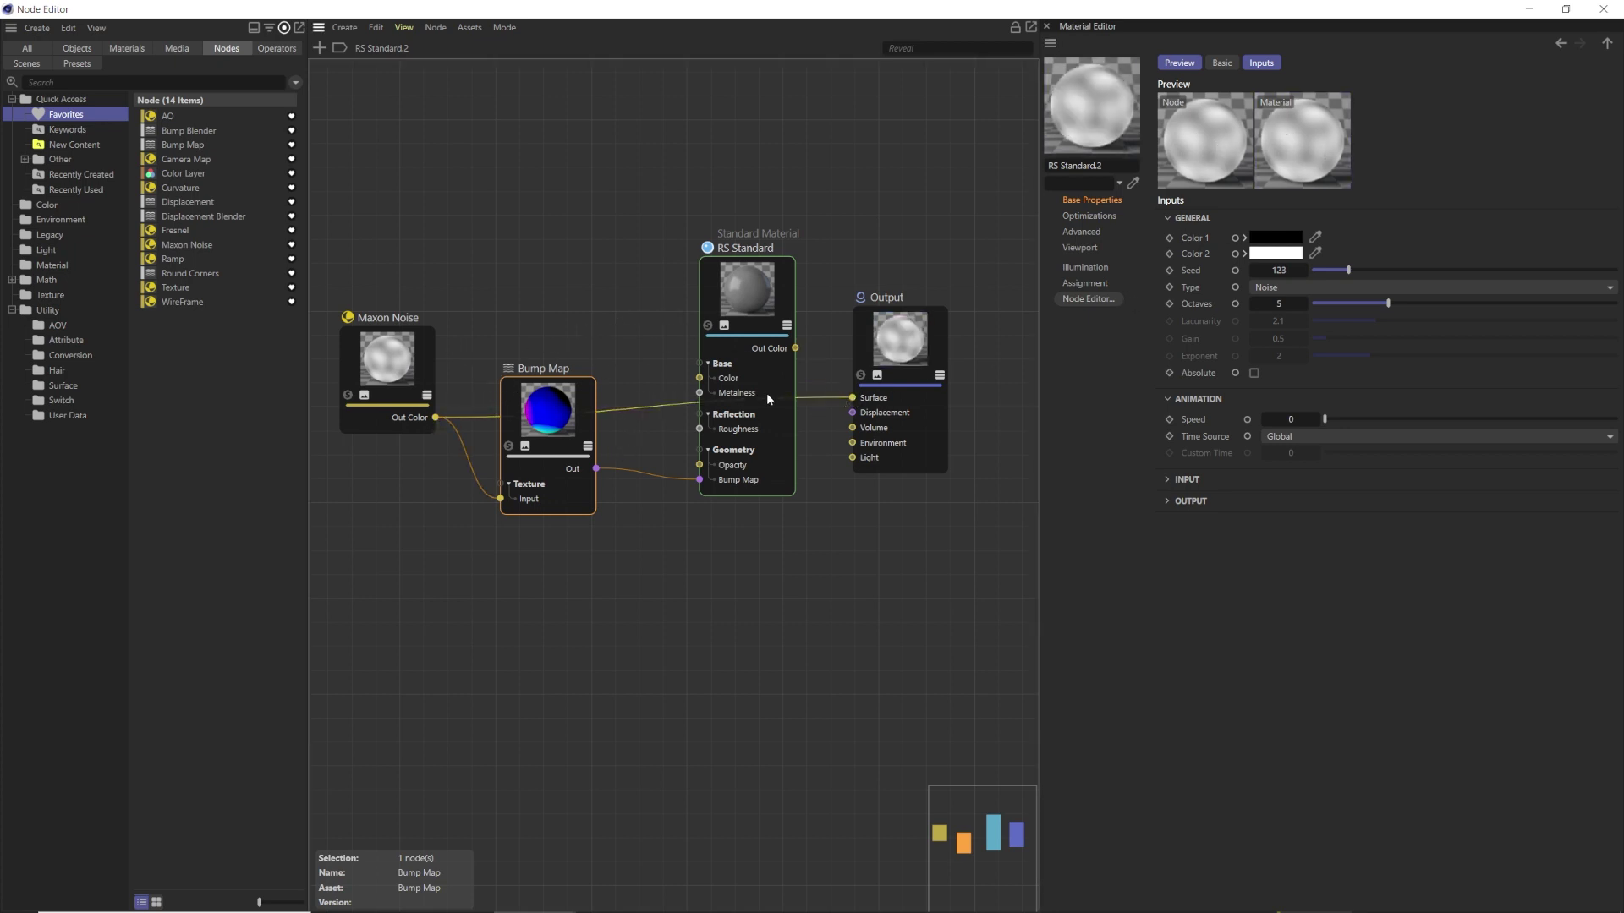
pyautogui.moveTo(795, 348); pyautogui.dragTo(852, 397)
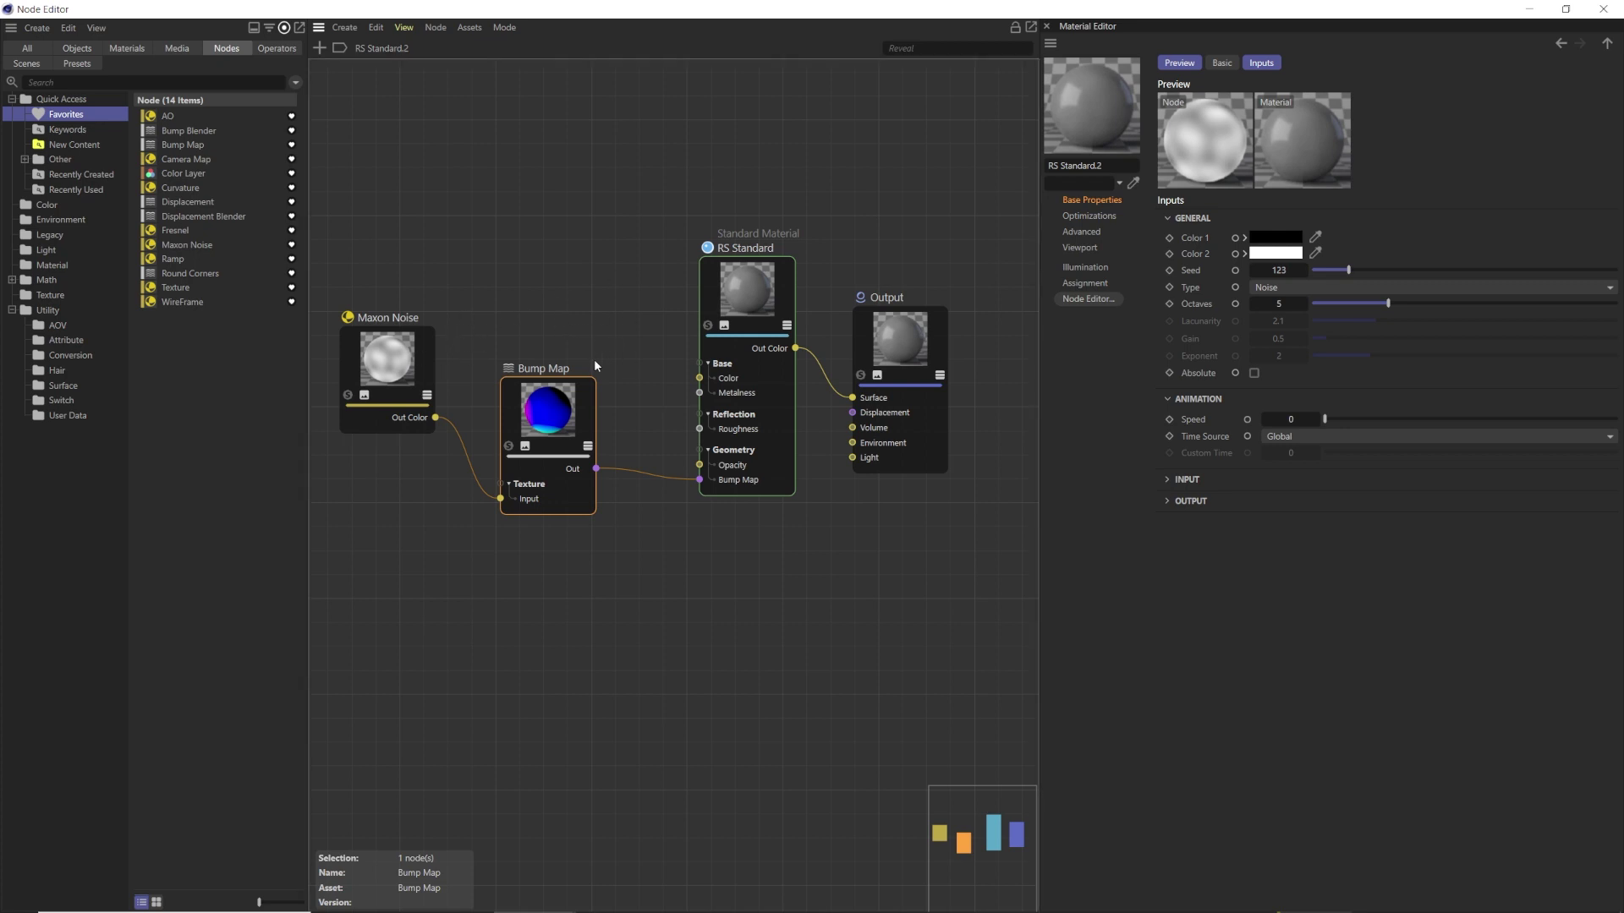
# - Restore the Node Editor to a floating window and raise the Contrast in Maxon Noise's Output settings
pyautogui.moveTo(695, 20); pyautogui.dragTo(863, 59)
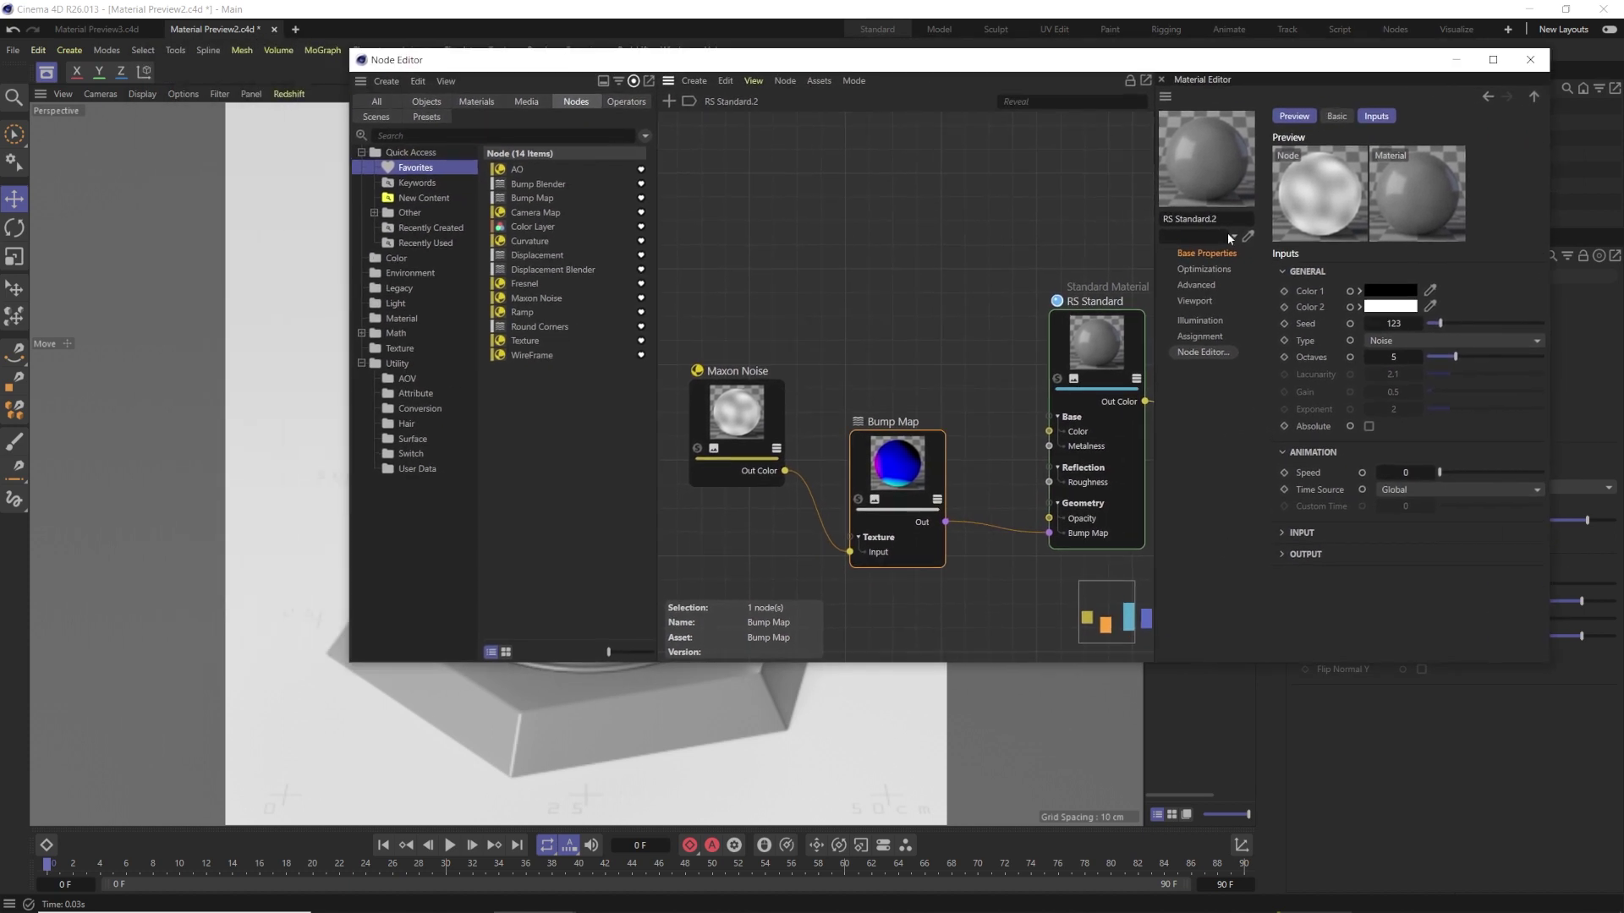
pyautogui.click(1282, 555)
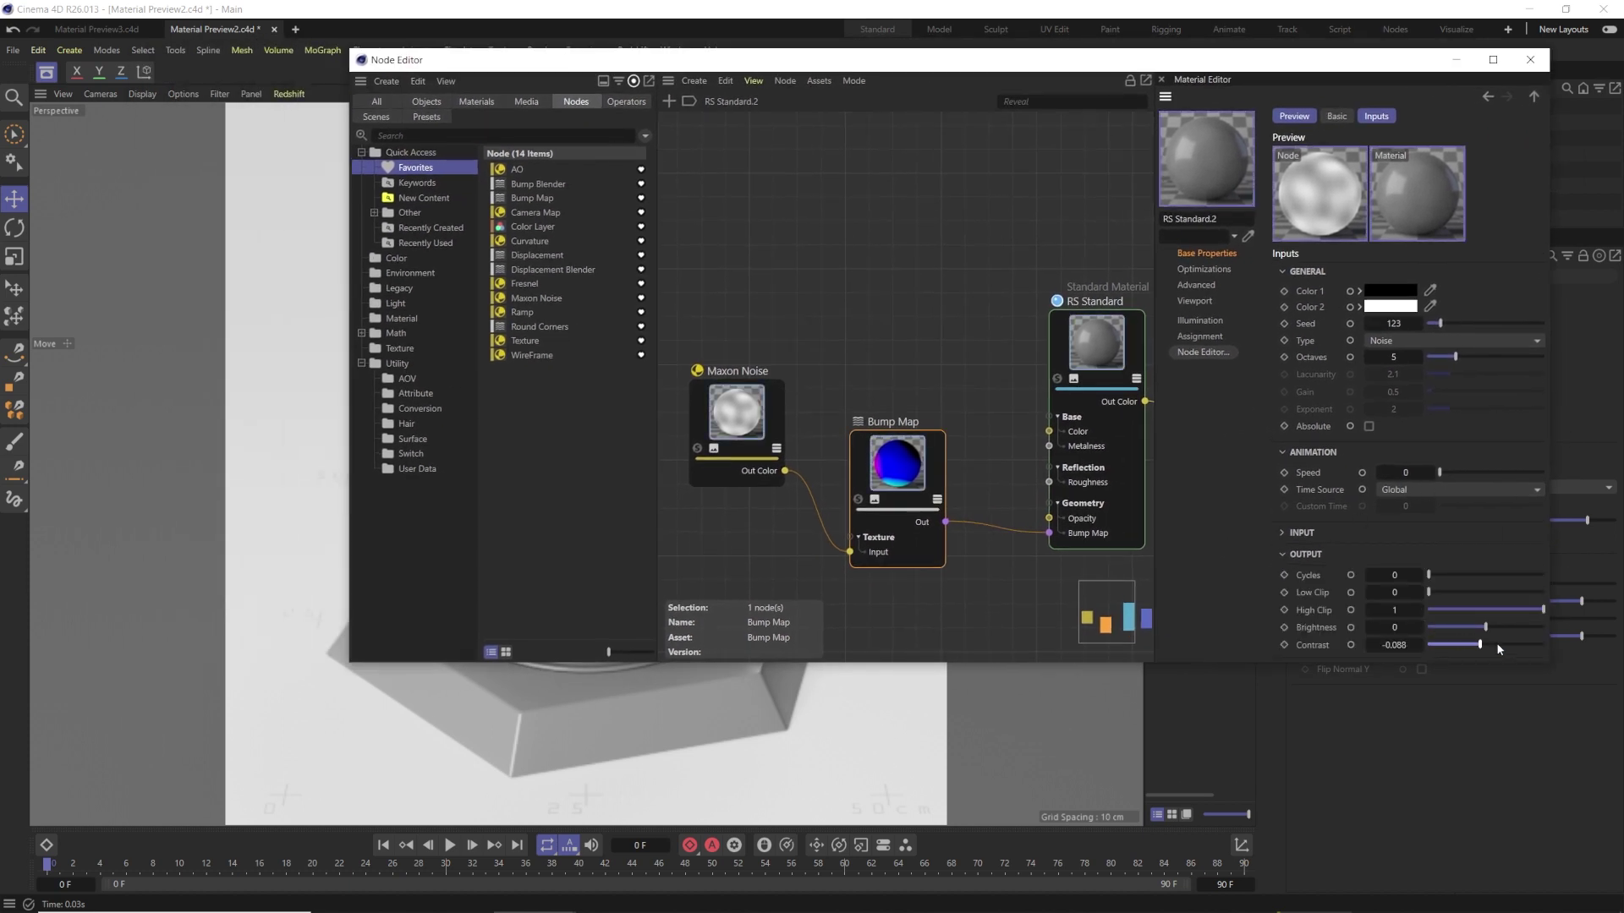
# - Move the Node Editor aside to reveal the rendered viewport and connect Maxon Noise's Out Color to RS Standard's Base Color
pyautogui.moveTo(672, 66); pyautogui.dragTo(1127, 311)
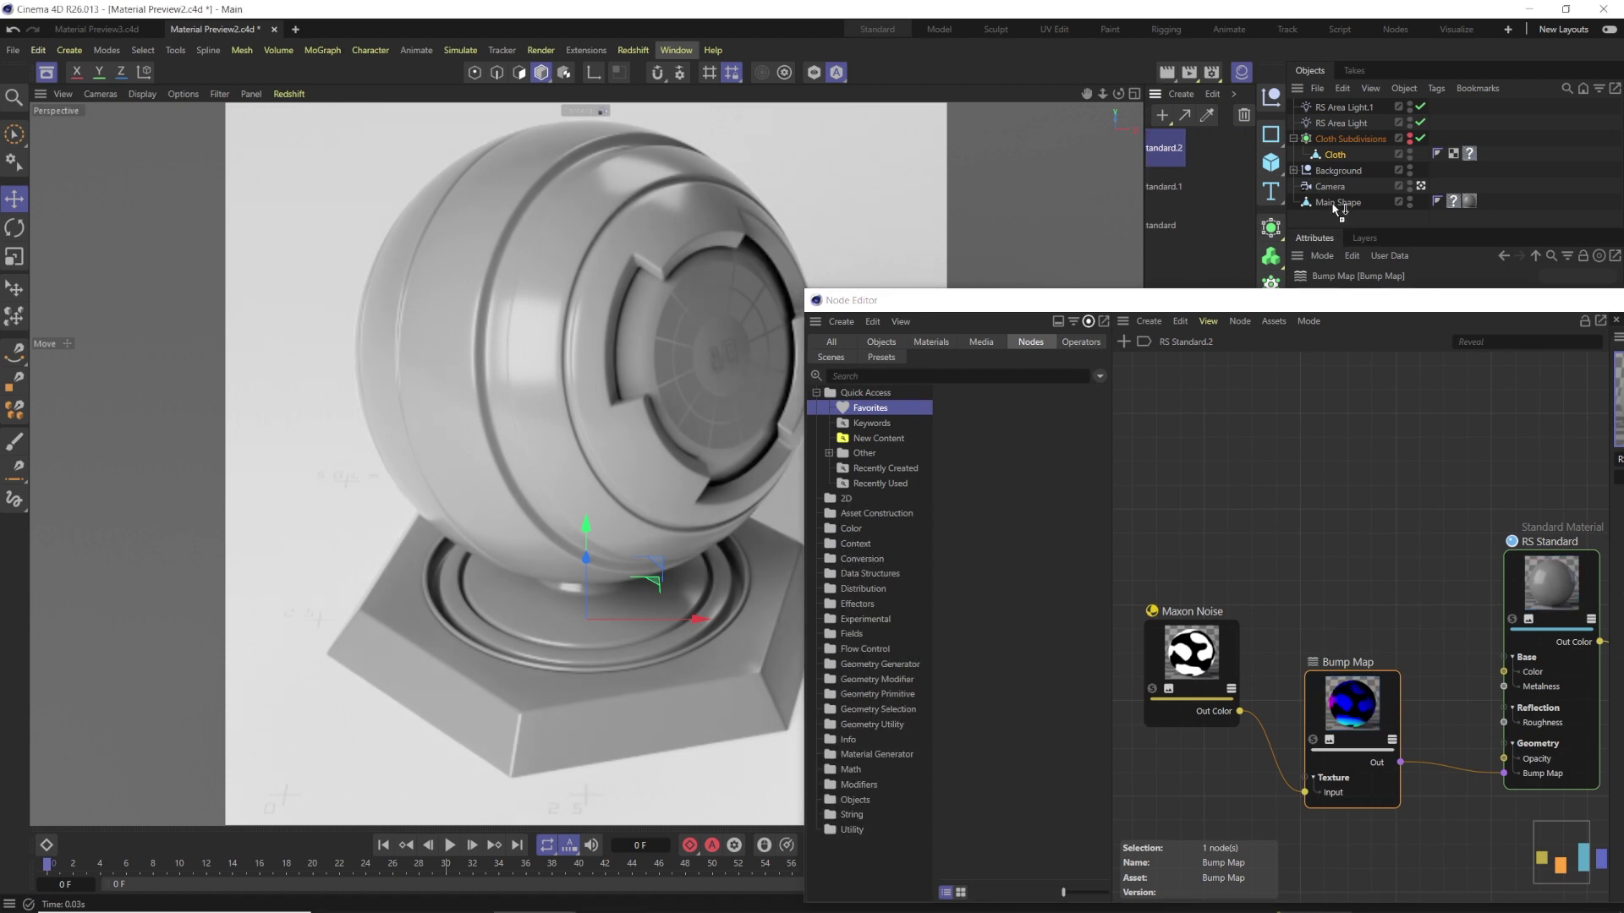
pyautogui.moveTo(1099, 300); pyautogui.dragTo(1040, 83)
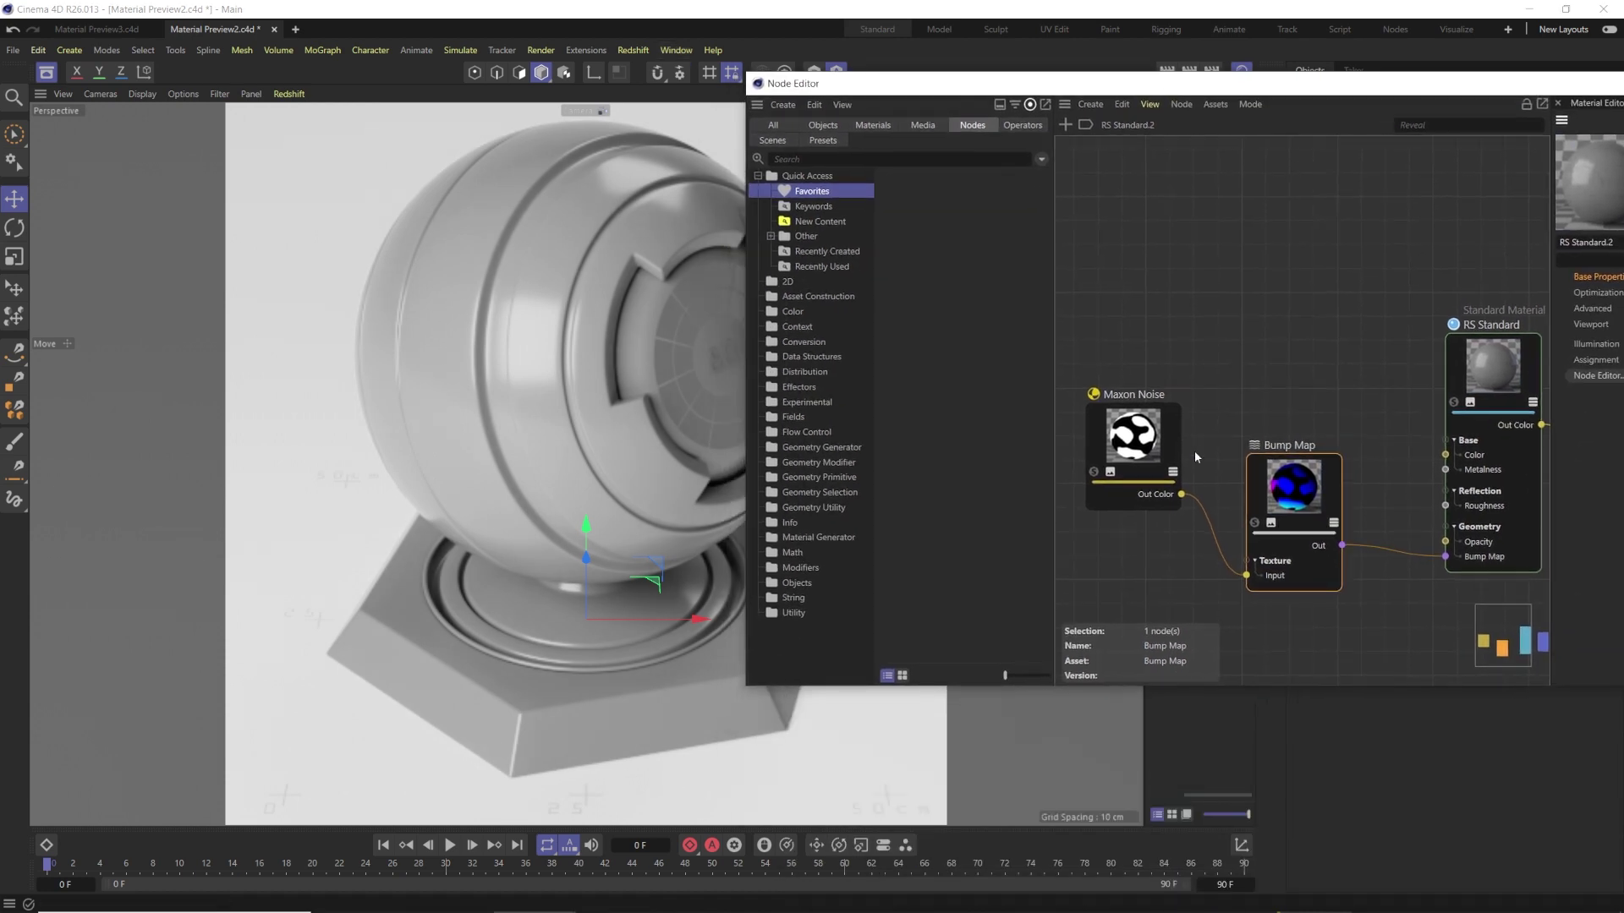
pyautogui.moveTo(1182, 493); pyautogui.dragTo(1446, 454)
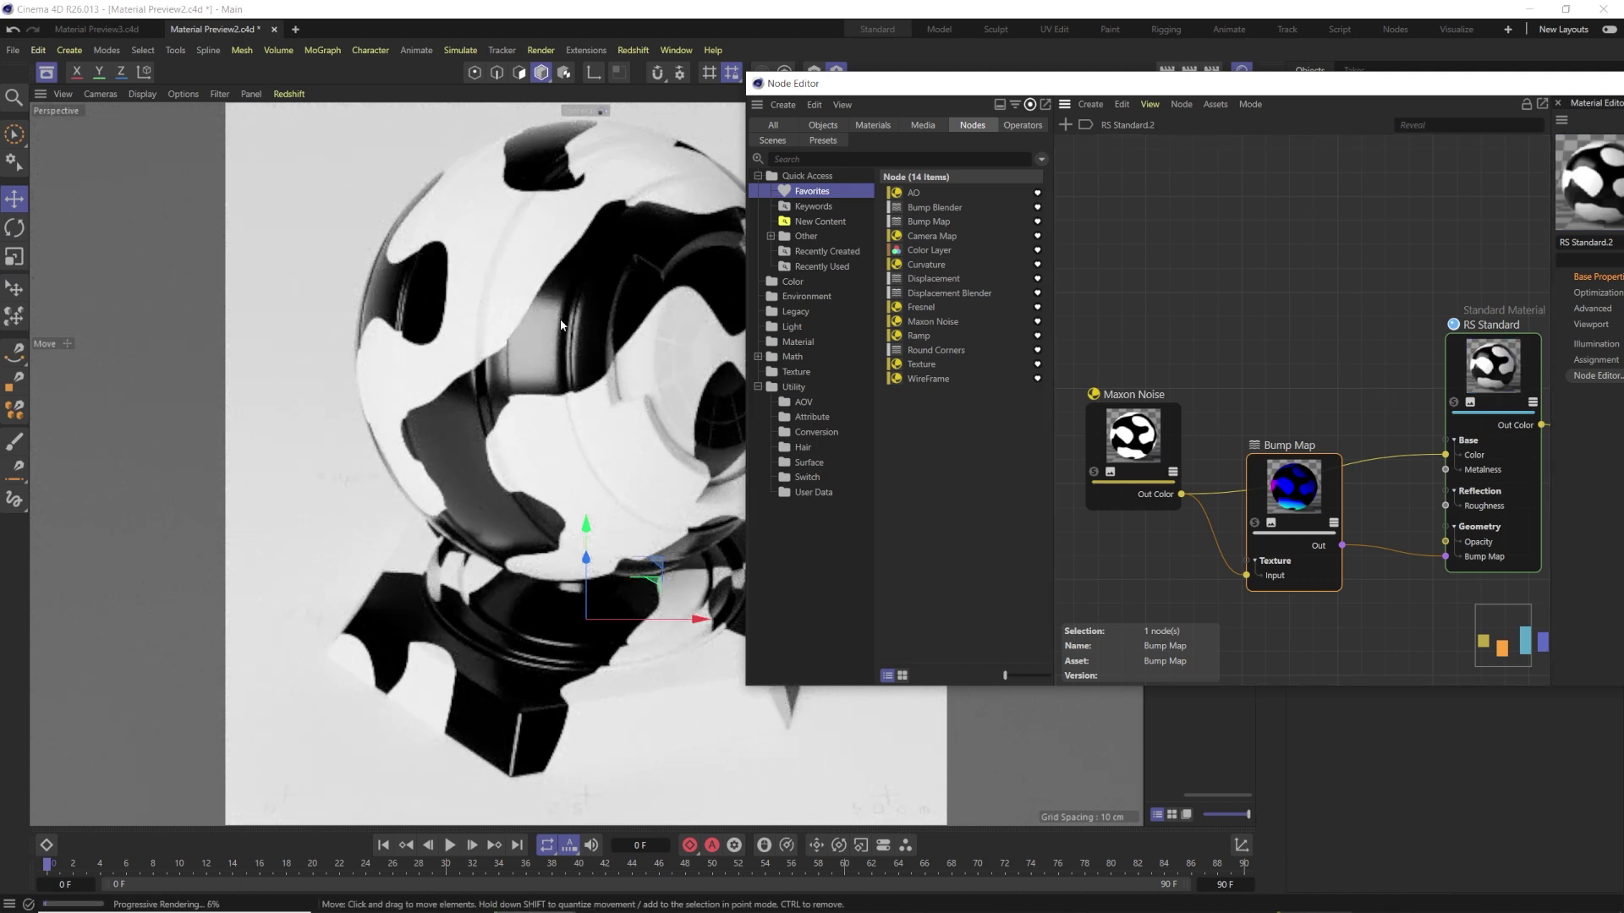
# - Stop the Redshift rendering in the viewport and move the Node Editor aside to examine the regular viewport preview
pyautogui.click(289, 94)
pyautogui.click(304, 119)
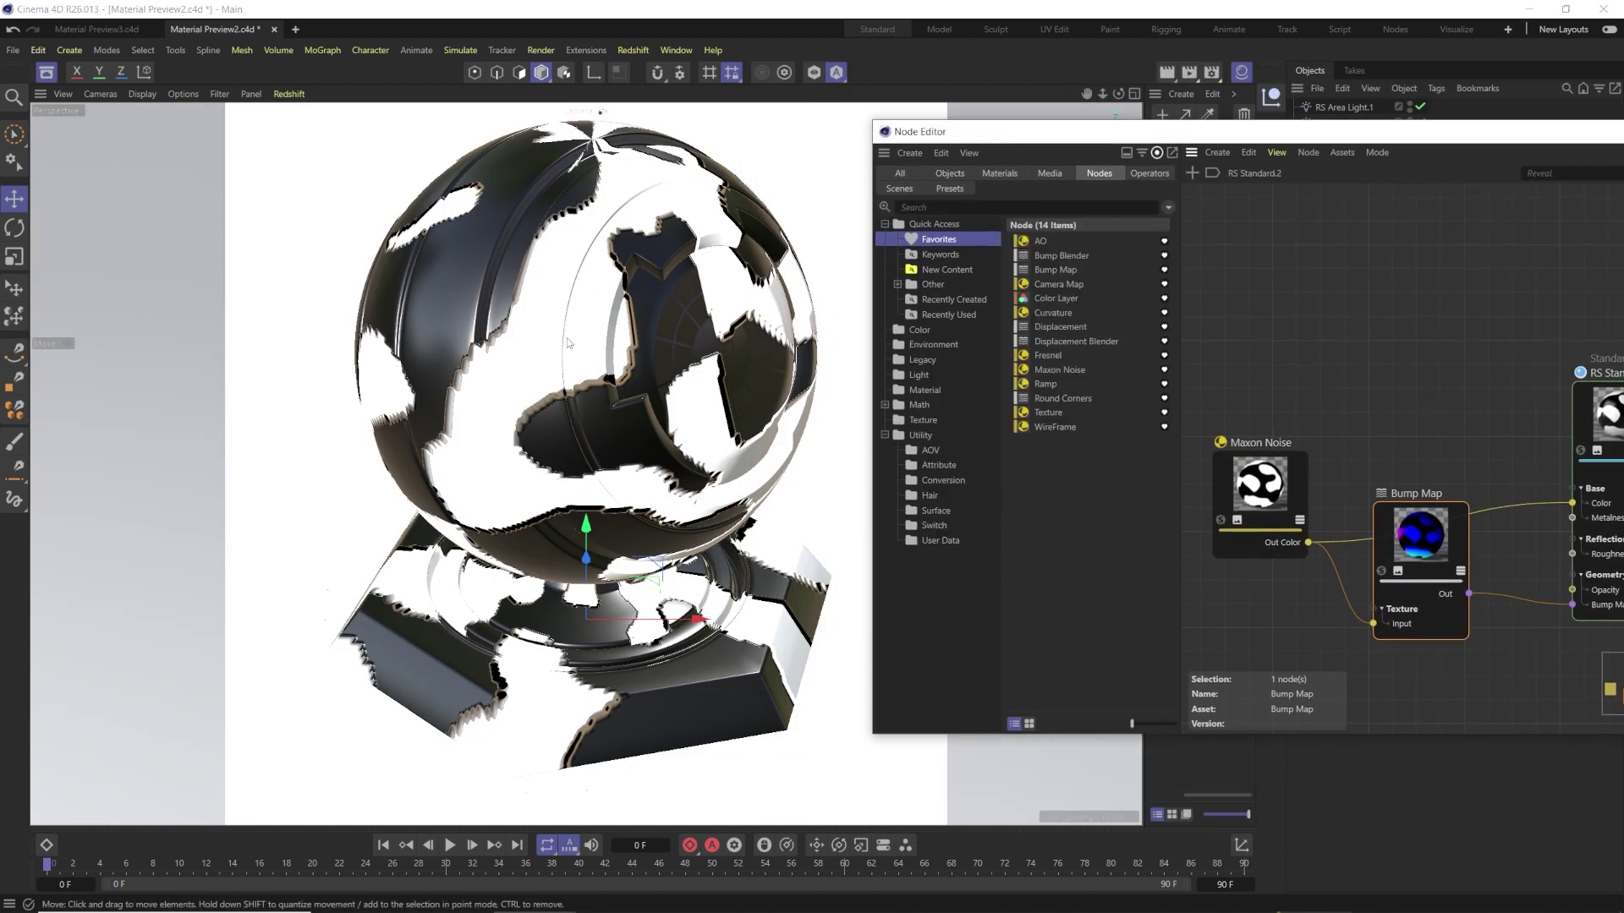
pyautogui.moveTo(1252, 133); pyautogui.dragTo(1142, 70)
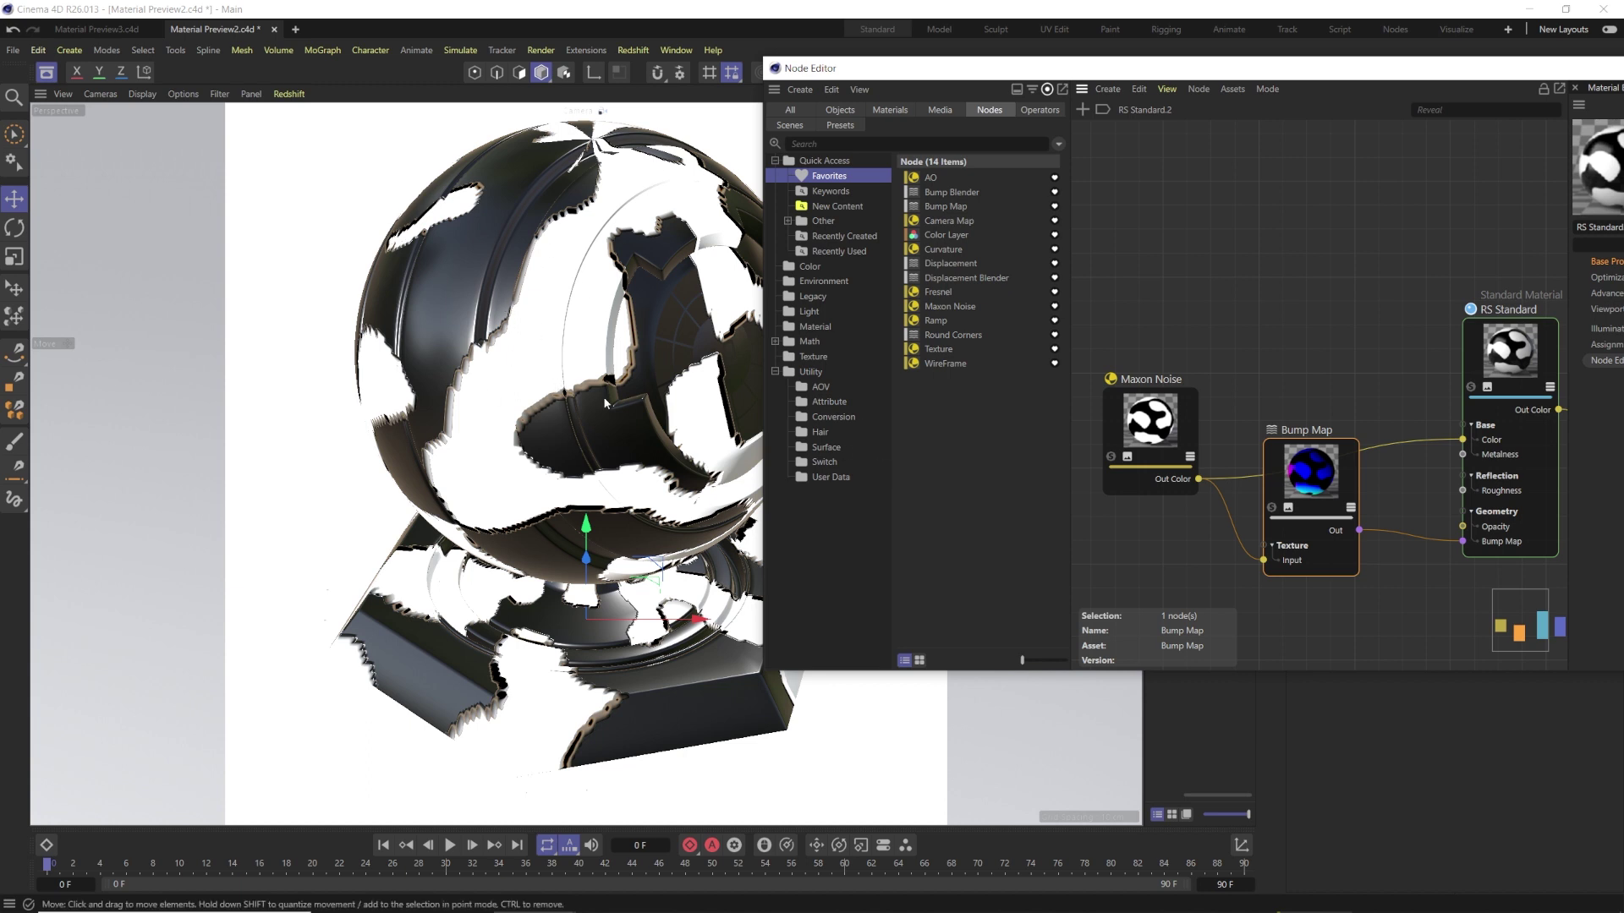
pyautogui.moveTo(1258, 75); pyautogui.dragTo(857, 67)
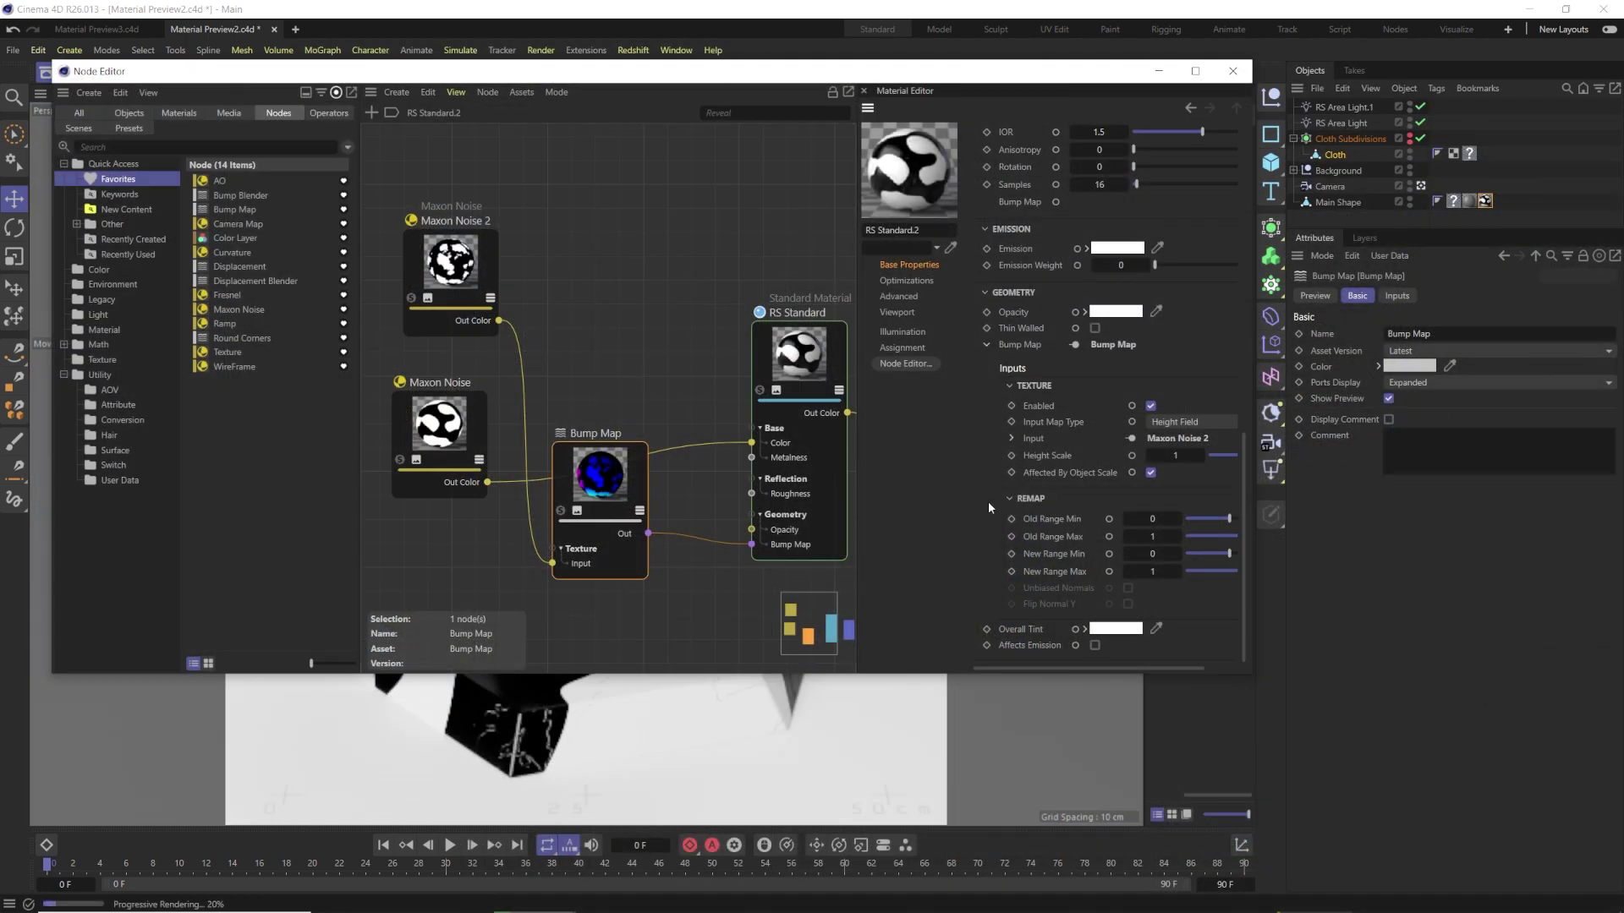
# - Collapse the Bump Map and Coat settings in the Material Editor and close the Node Editor
pyautogui.click(986, 344)
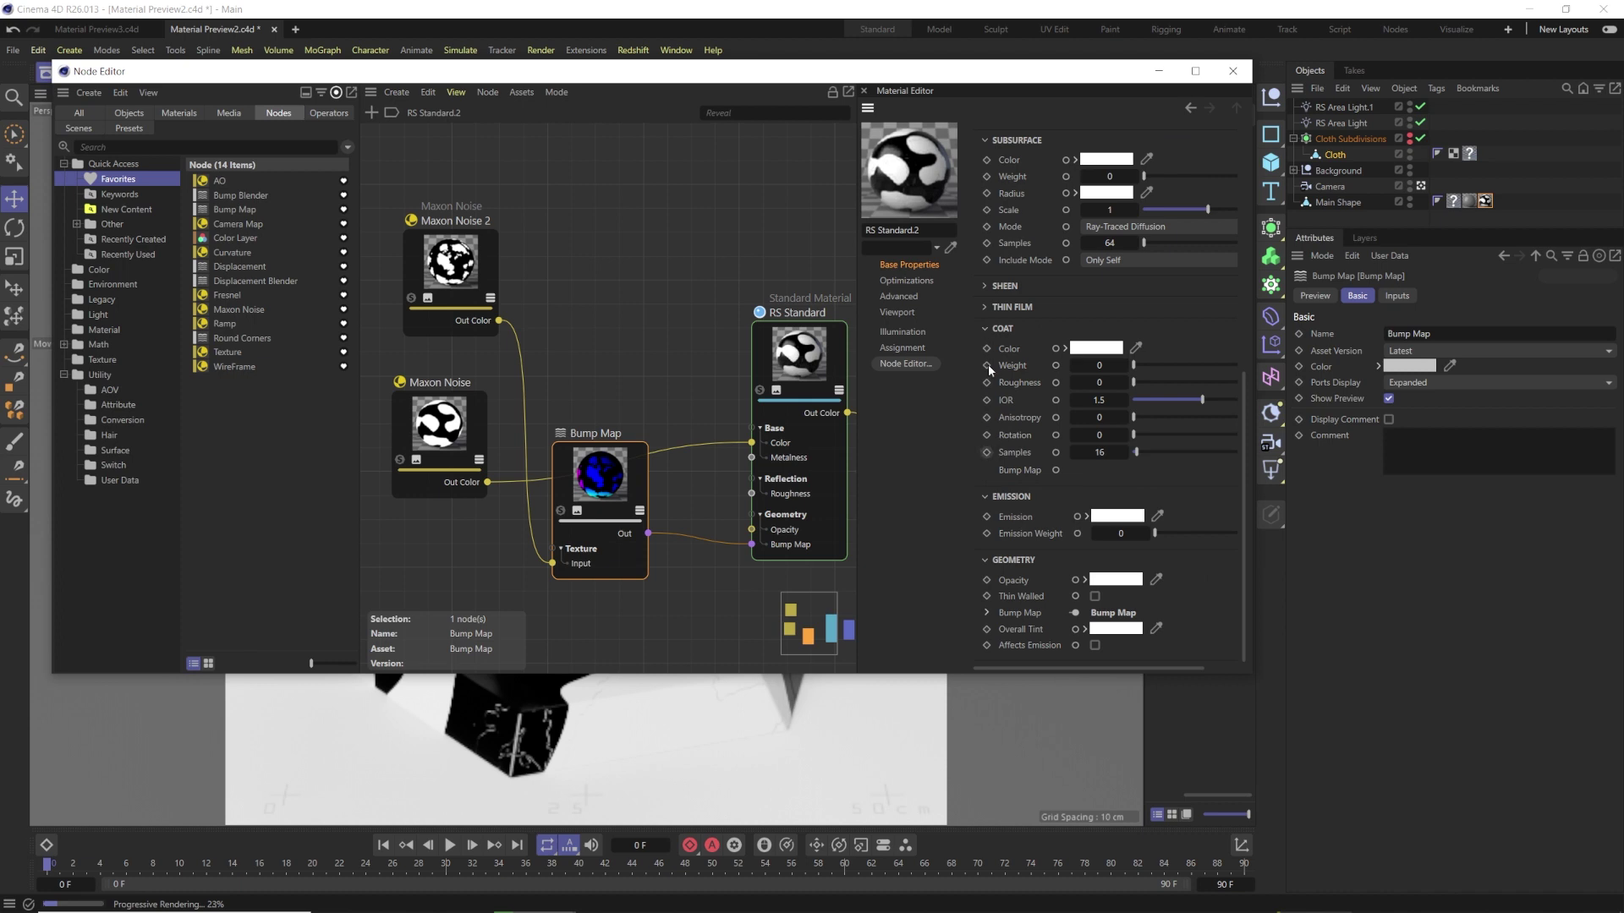
pyautogui.click(985, 329)
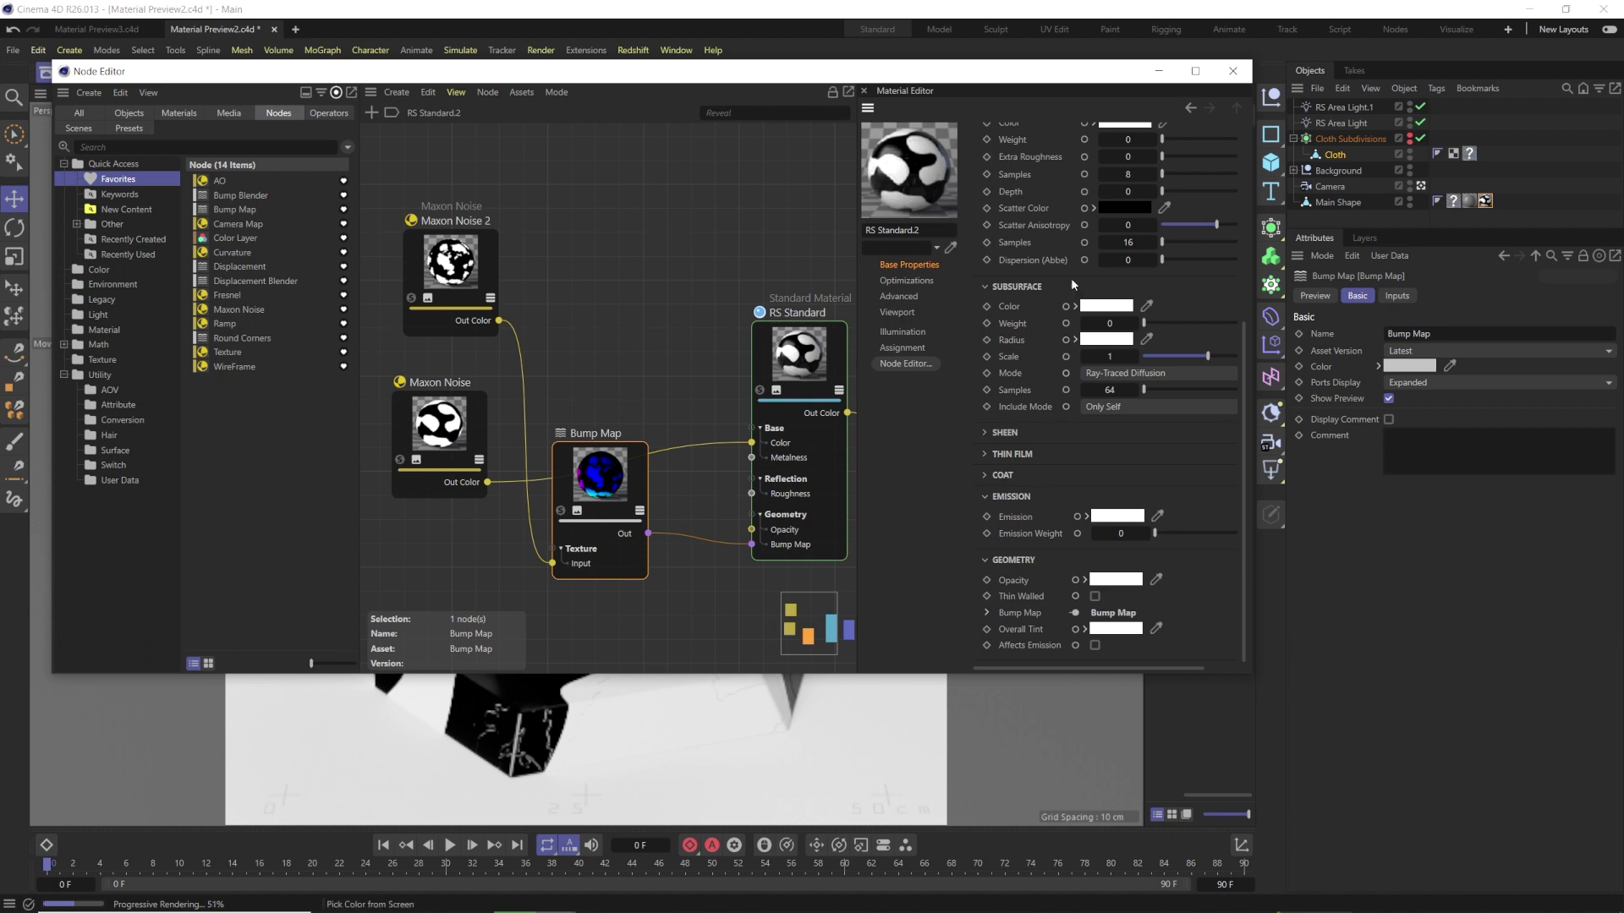
pyautogui.moveTo(1217, 71); pyautogui.dragTo(1282, 121)
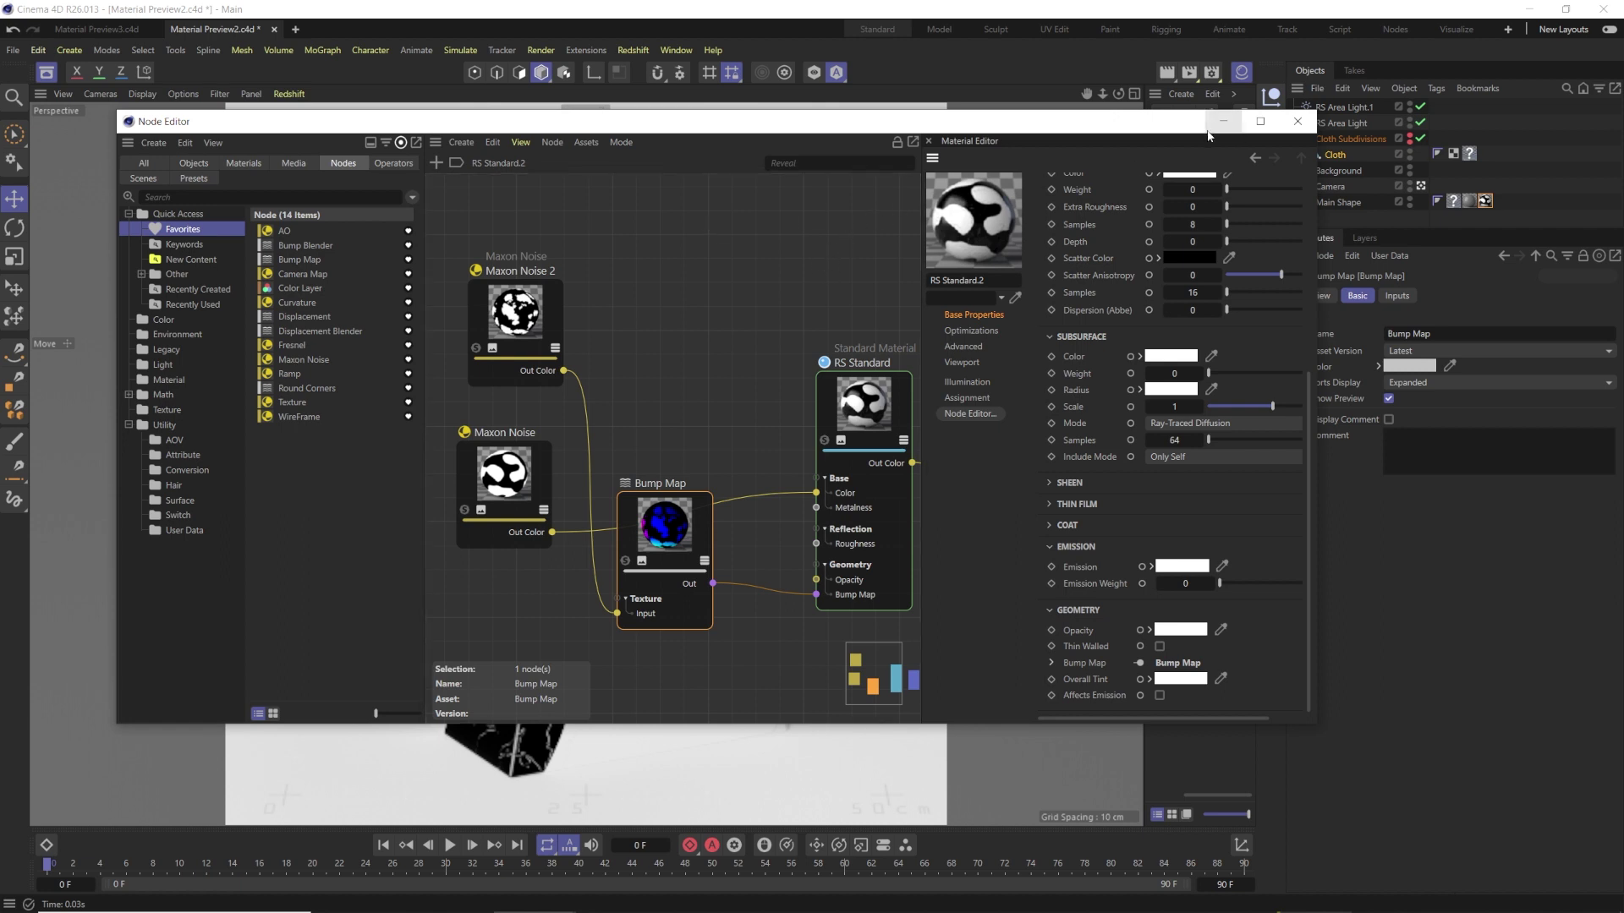
pyautogui.click(1297, 121)
# - Turn off Node Materials for Presets in the Redshift renderer preferences
pyautogui.click(38, 50)
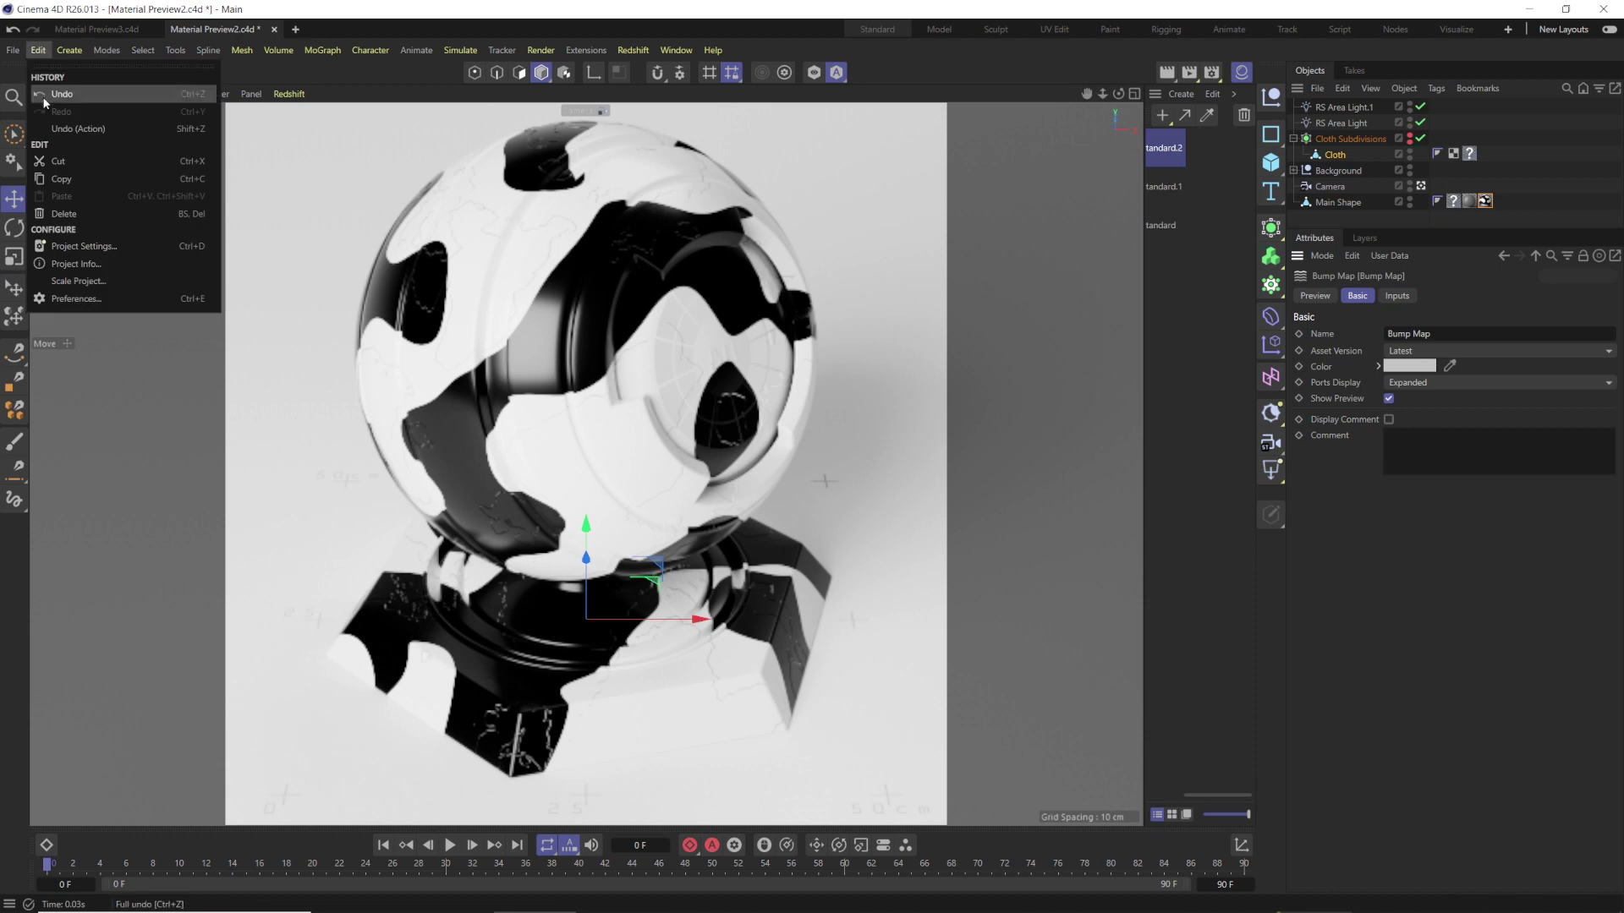
pyautogui.click(71, 298)
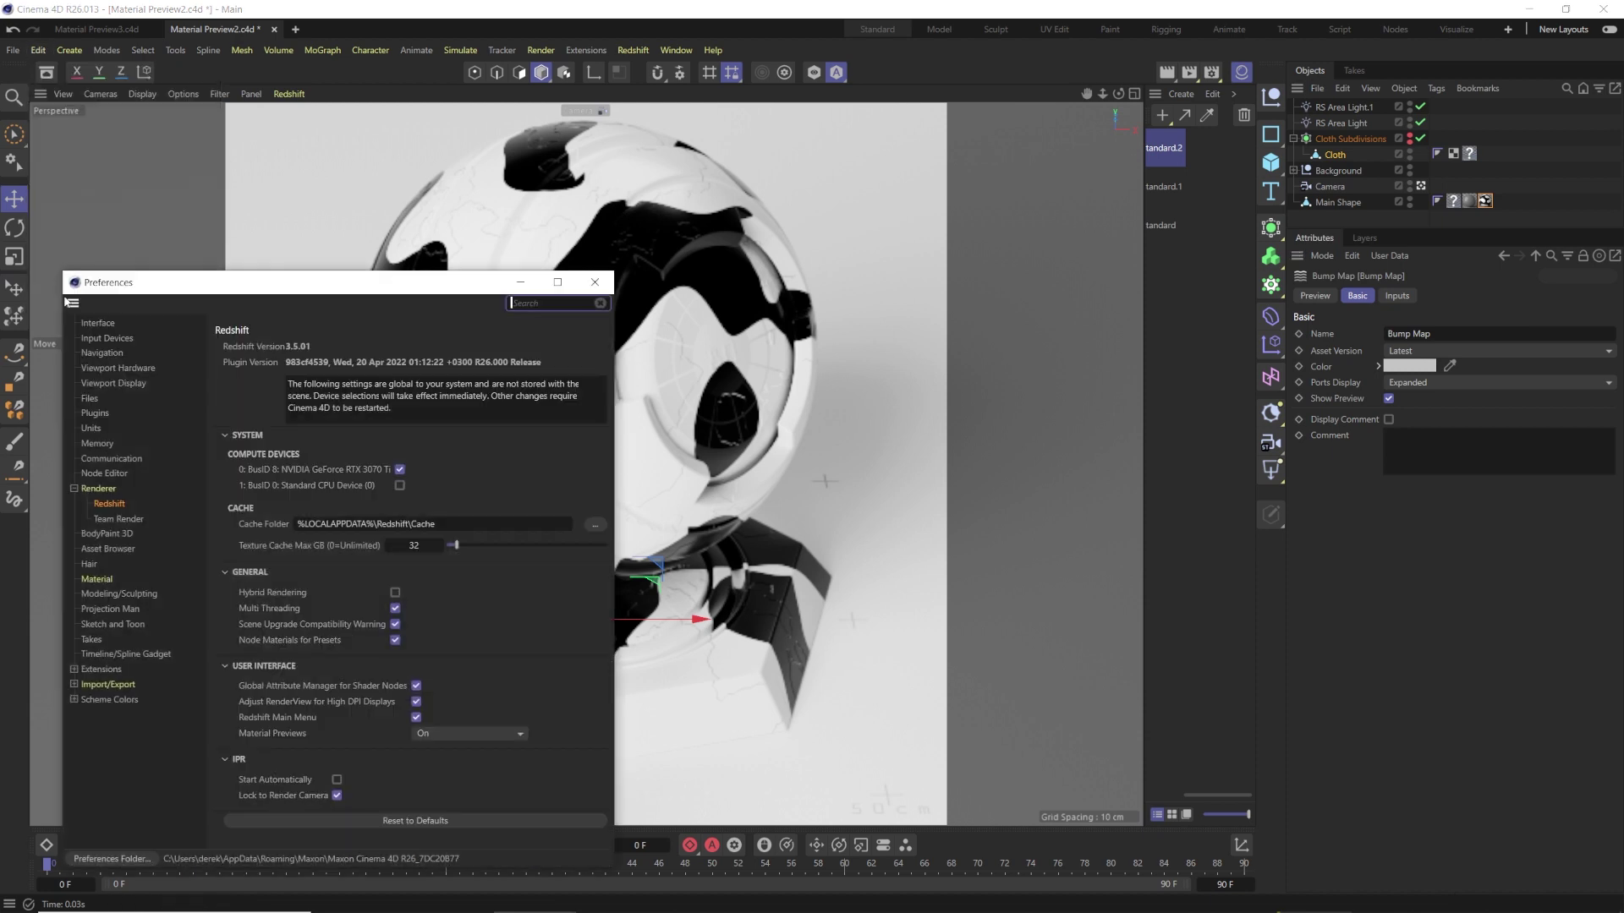
pyautogui.click(98, 489)
pyautogui.click(109, 503)
pyautogui.click(395, 640)
pyautogui.click(594, 282)
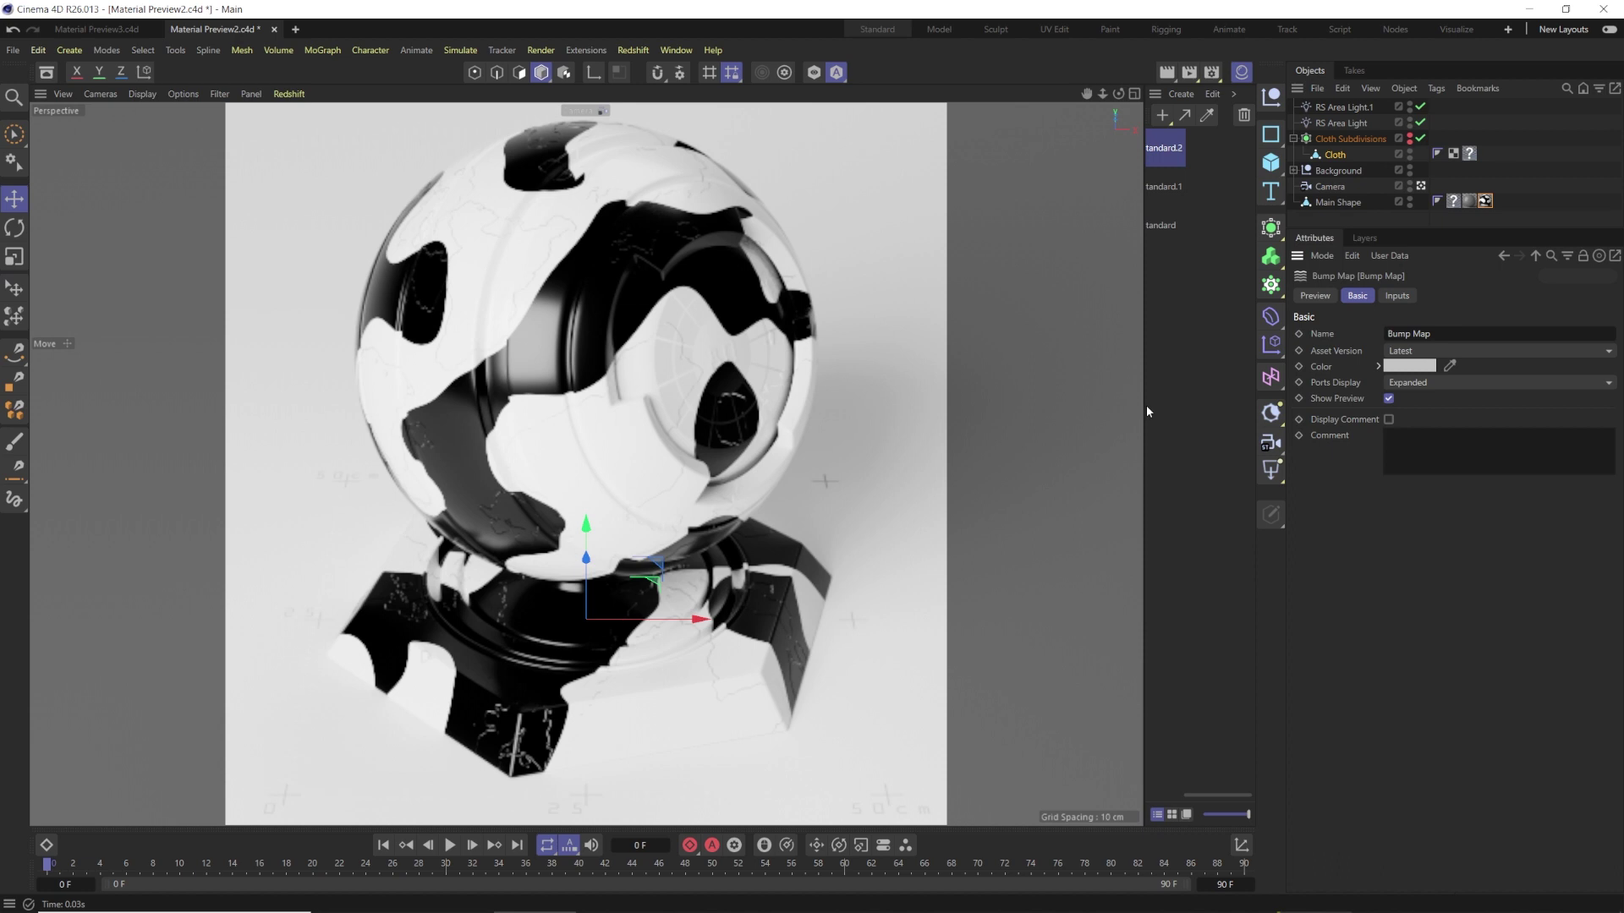
# - Open RS Standard.2 in the Material Editor to check how it is edited, and close the editor
pyautogui.doubleClick(1163, 149)
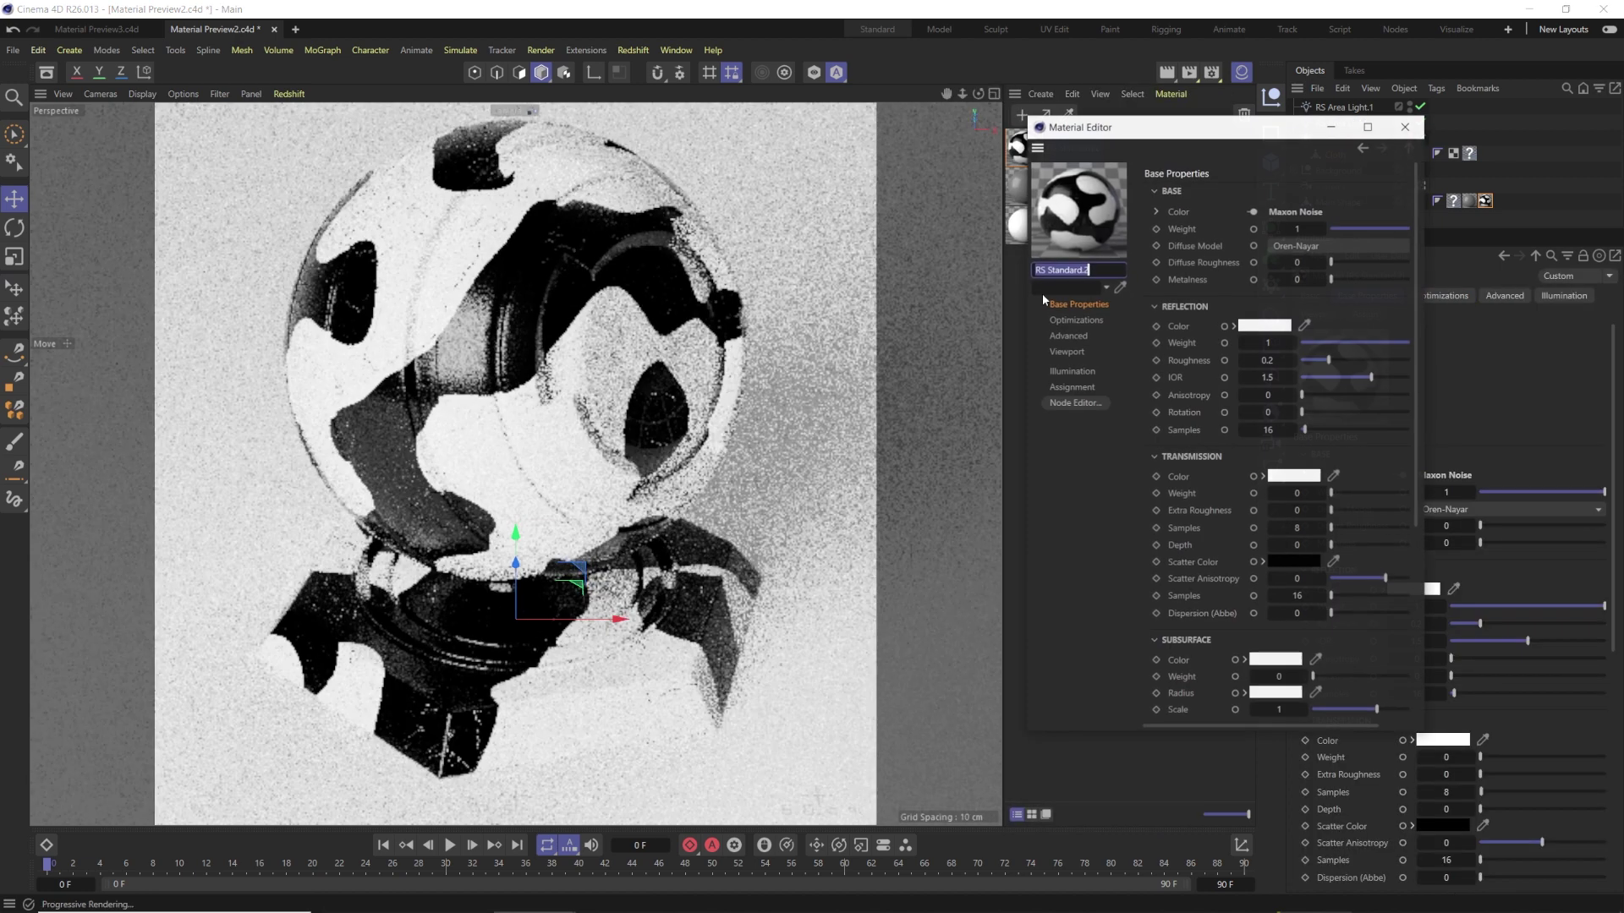
pyautogui.moveTo(1209, 128); pyautogui.dragTo(755, 127)
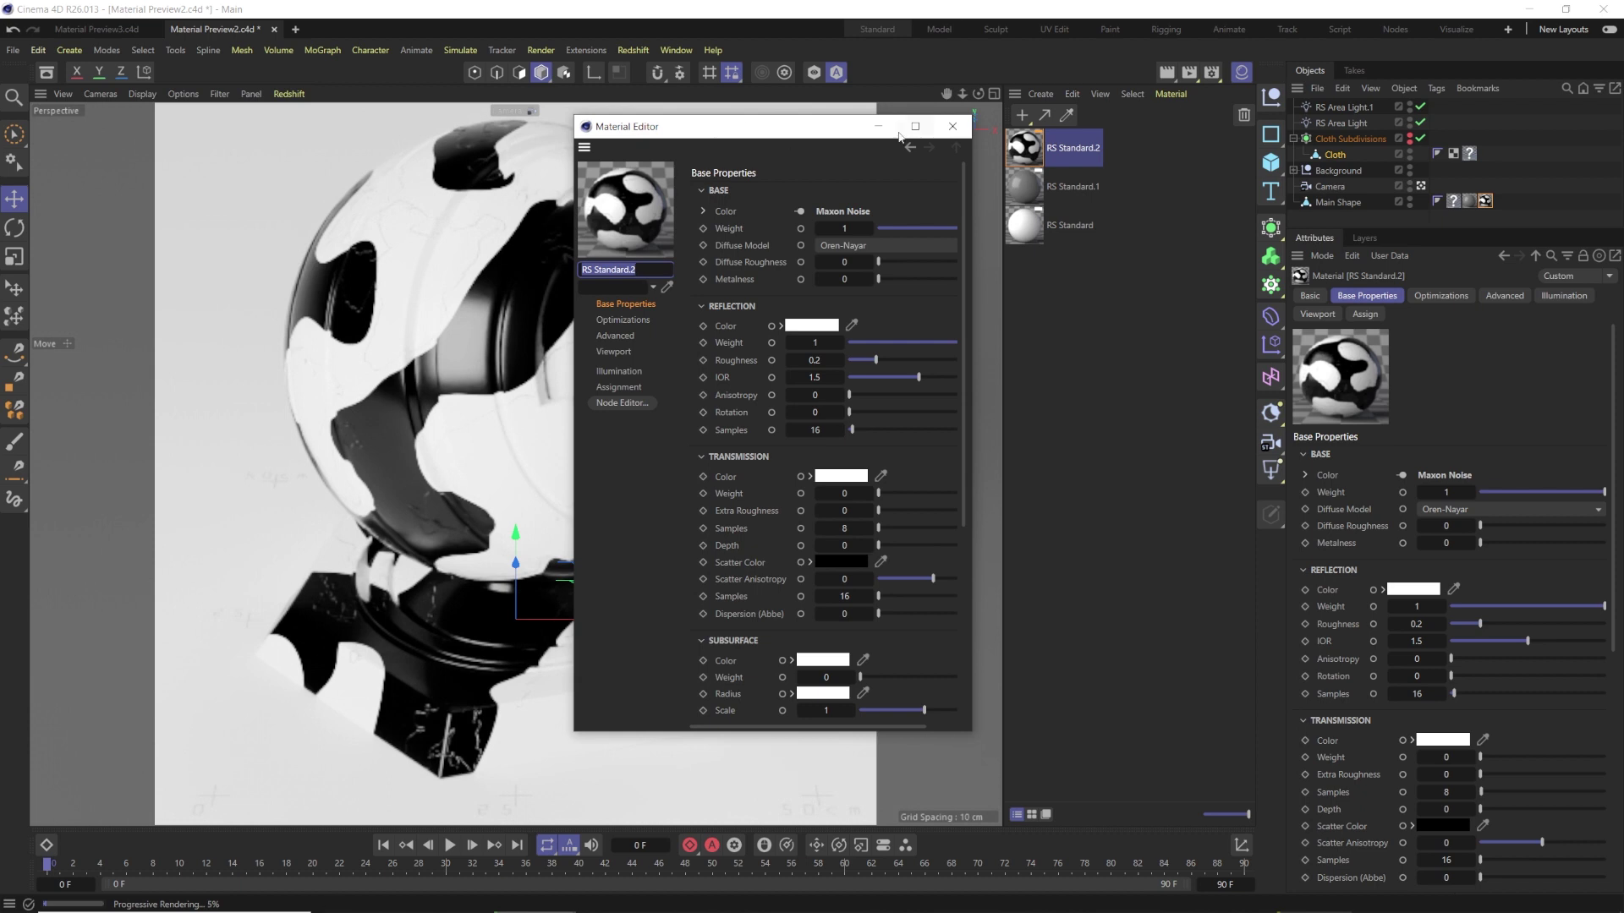
pyautogui.click(952, 126)
# - Create a Redshift Standard material and open it in the Redshift Shader Graph
pyautogui.click(1041, 94)
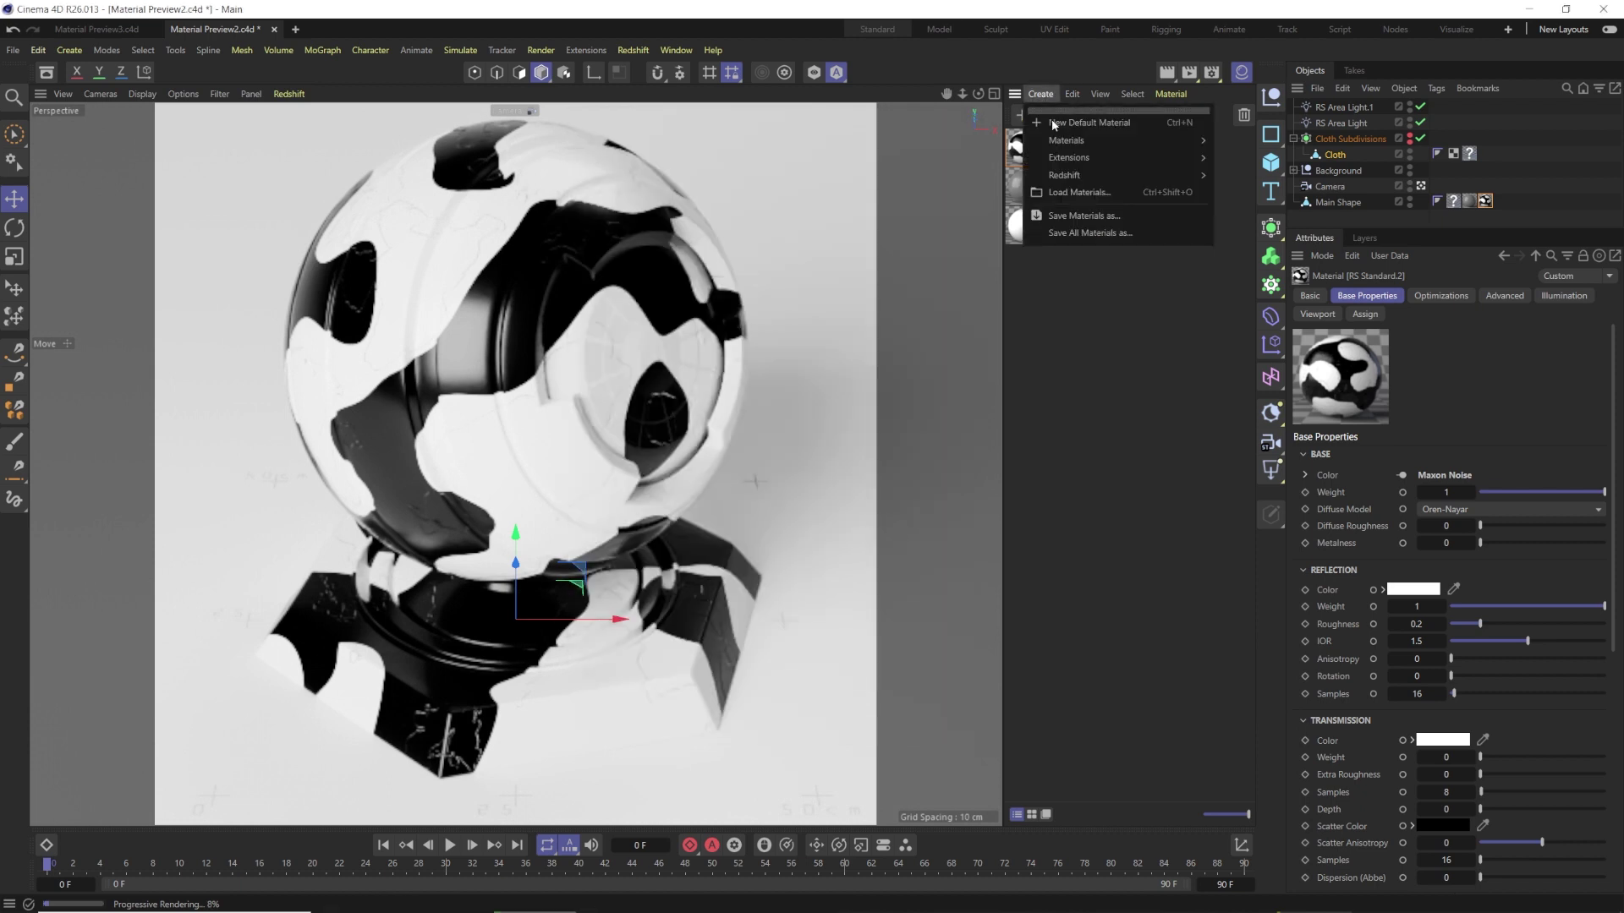
pyautogui.moveTo(1149, 178)
pyautogui.moveTo(1234, 176)
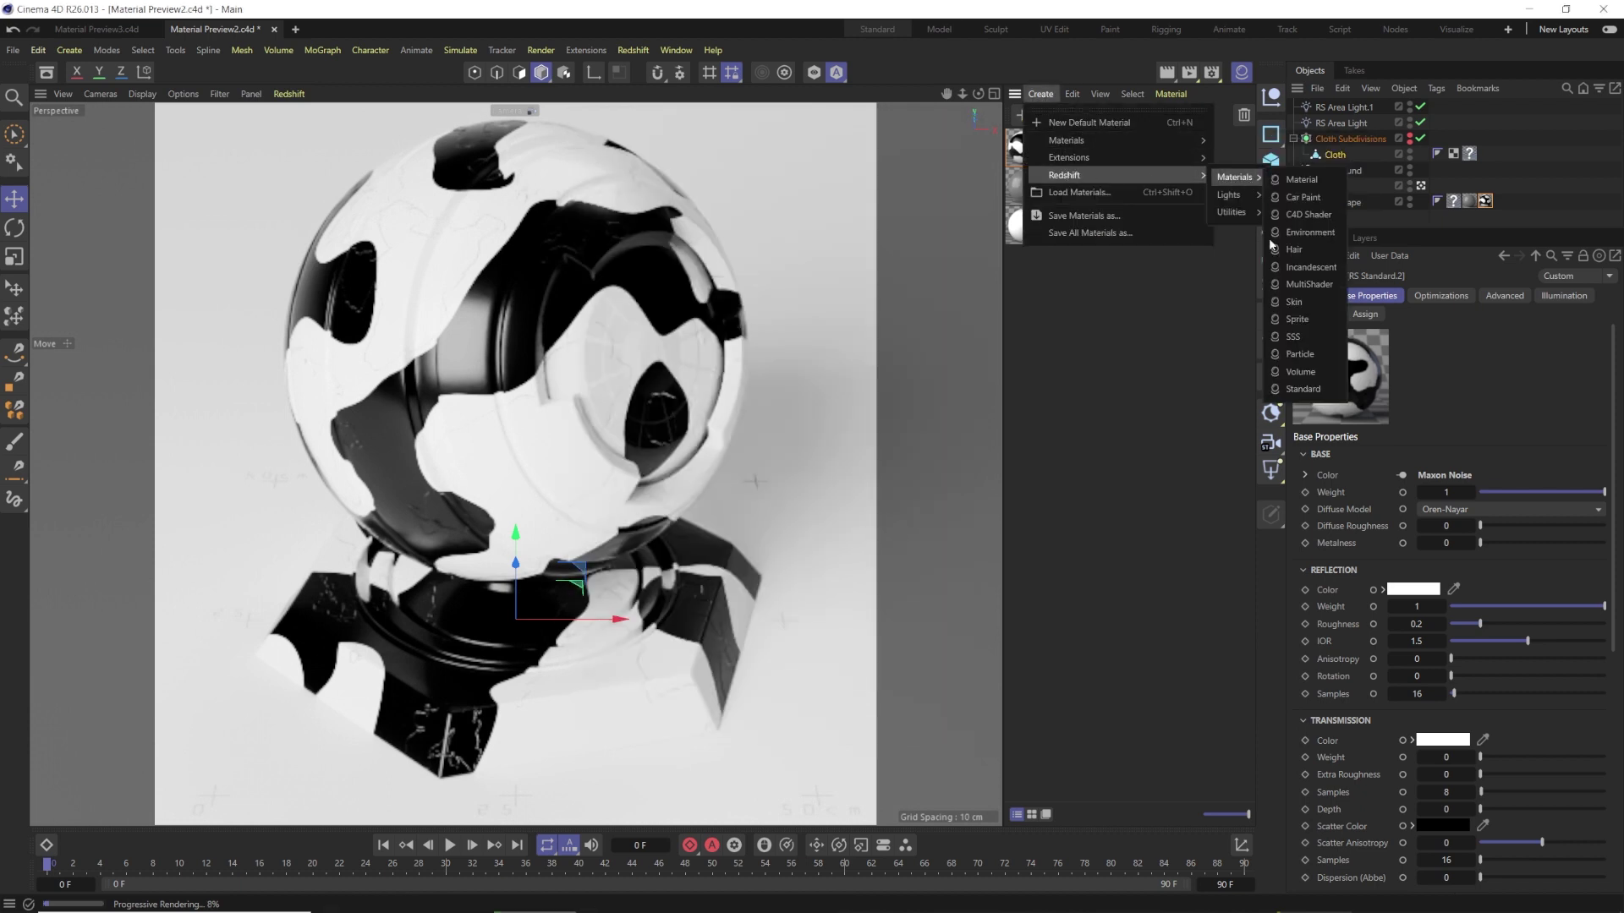
pyautogui.click(1303, 391)
pyautogui.doubleClick(1027, 148)
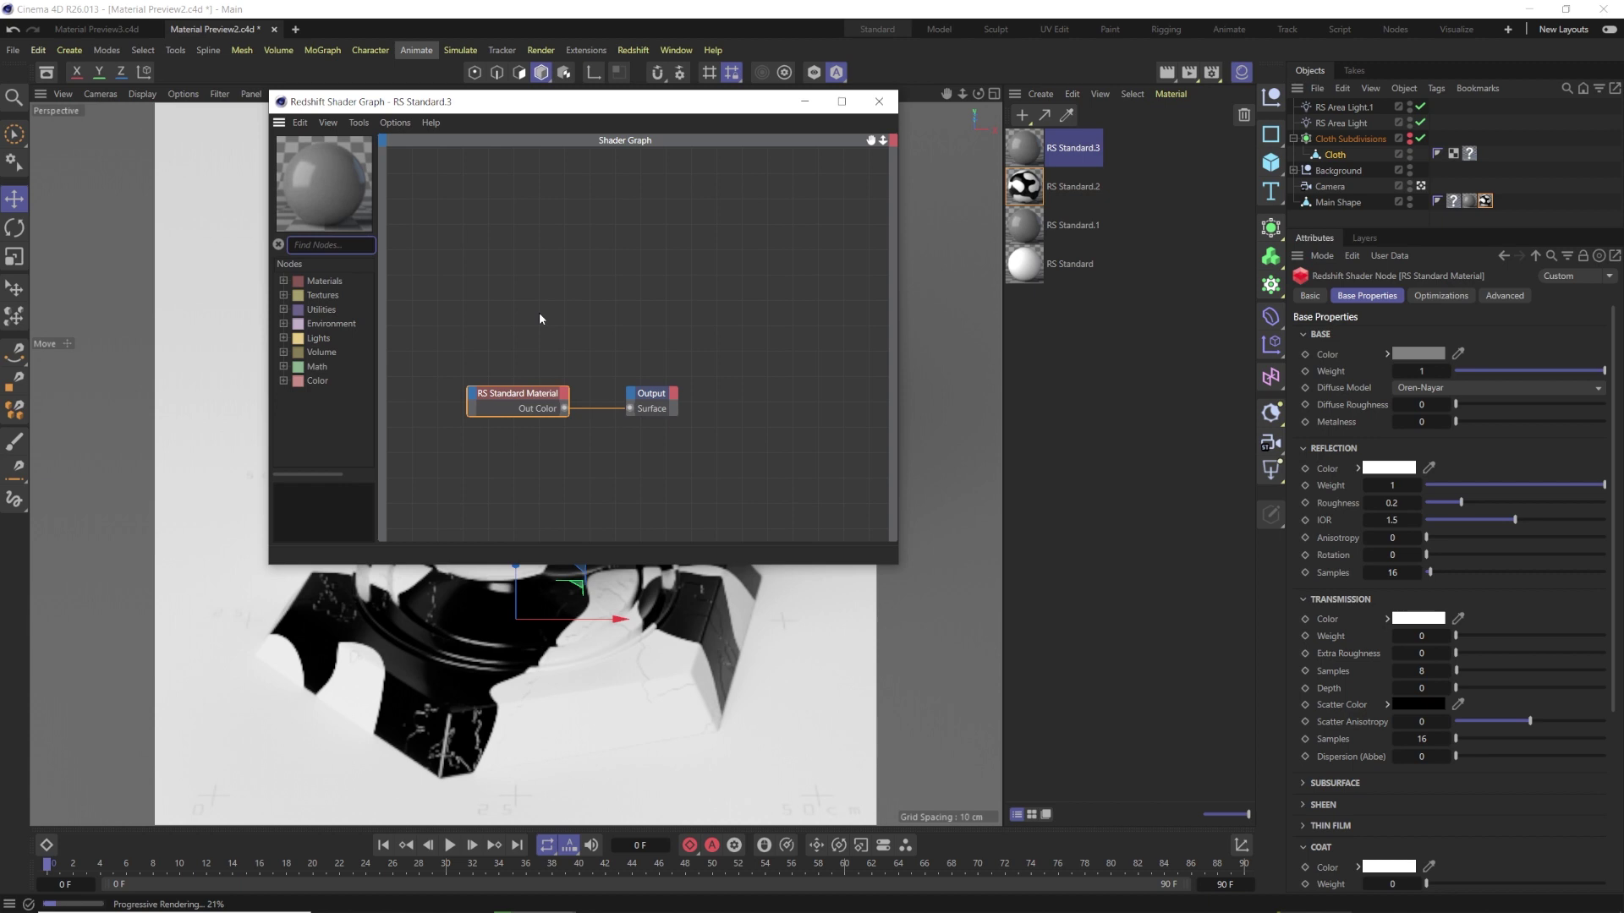
# - Select the RS Standard Material node in the Shader Graph to examine its attributes
pyautogui.click(507, 403)
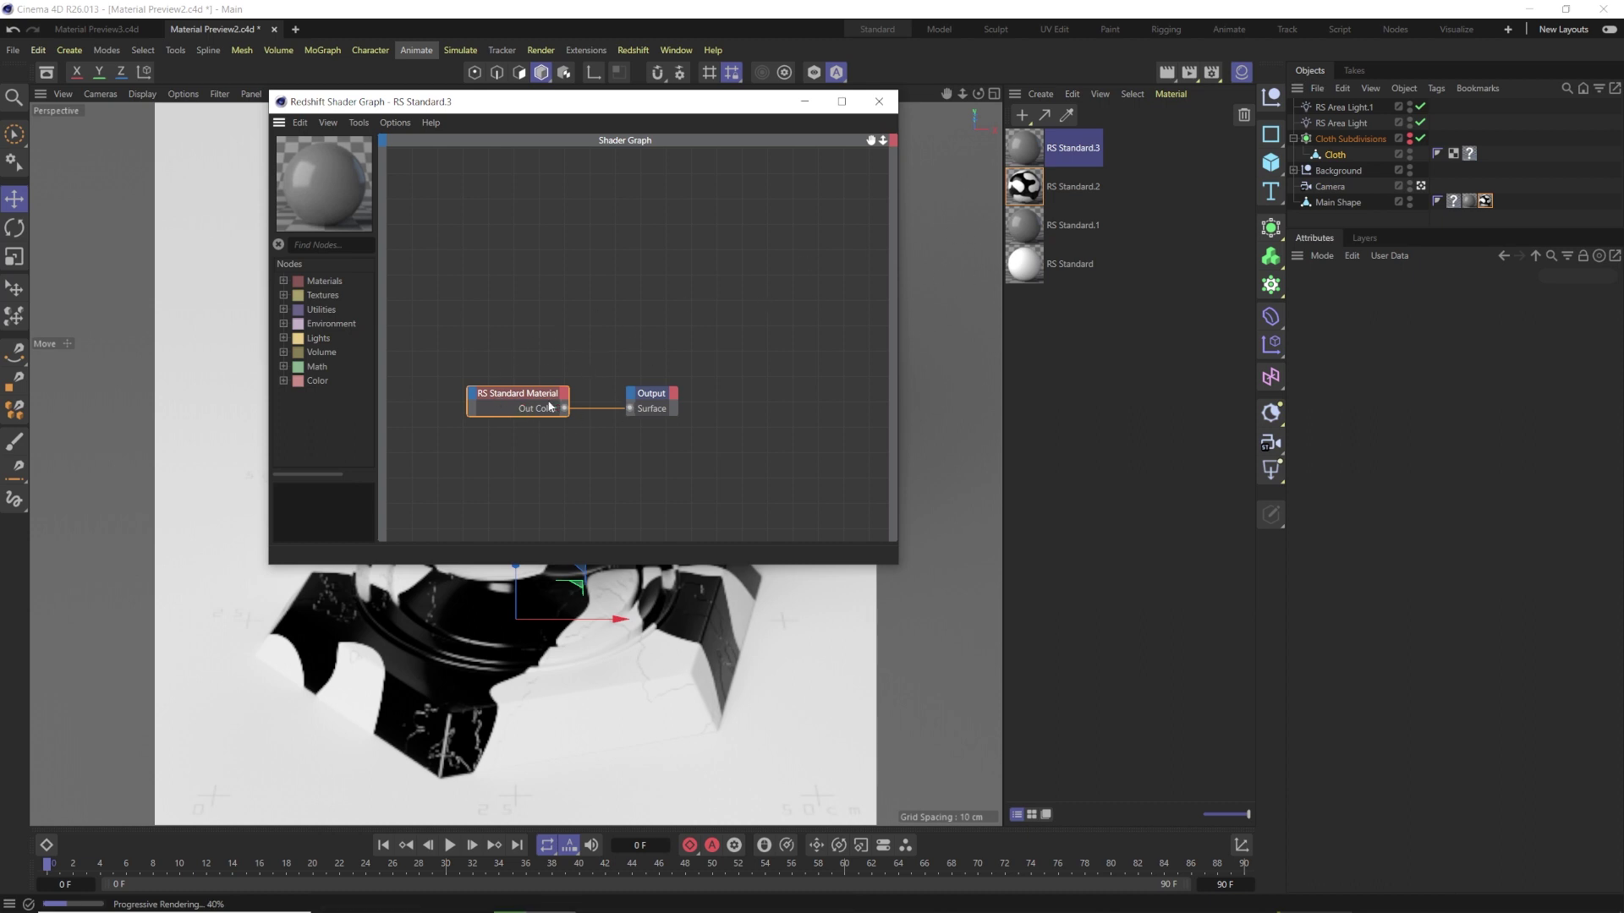
pyautogui.click(489, 413)
pyautogui.click(512, 413)
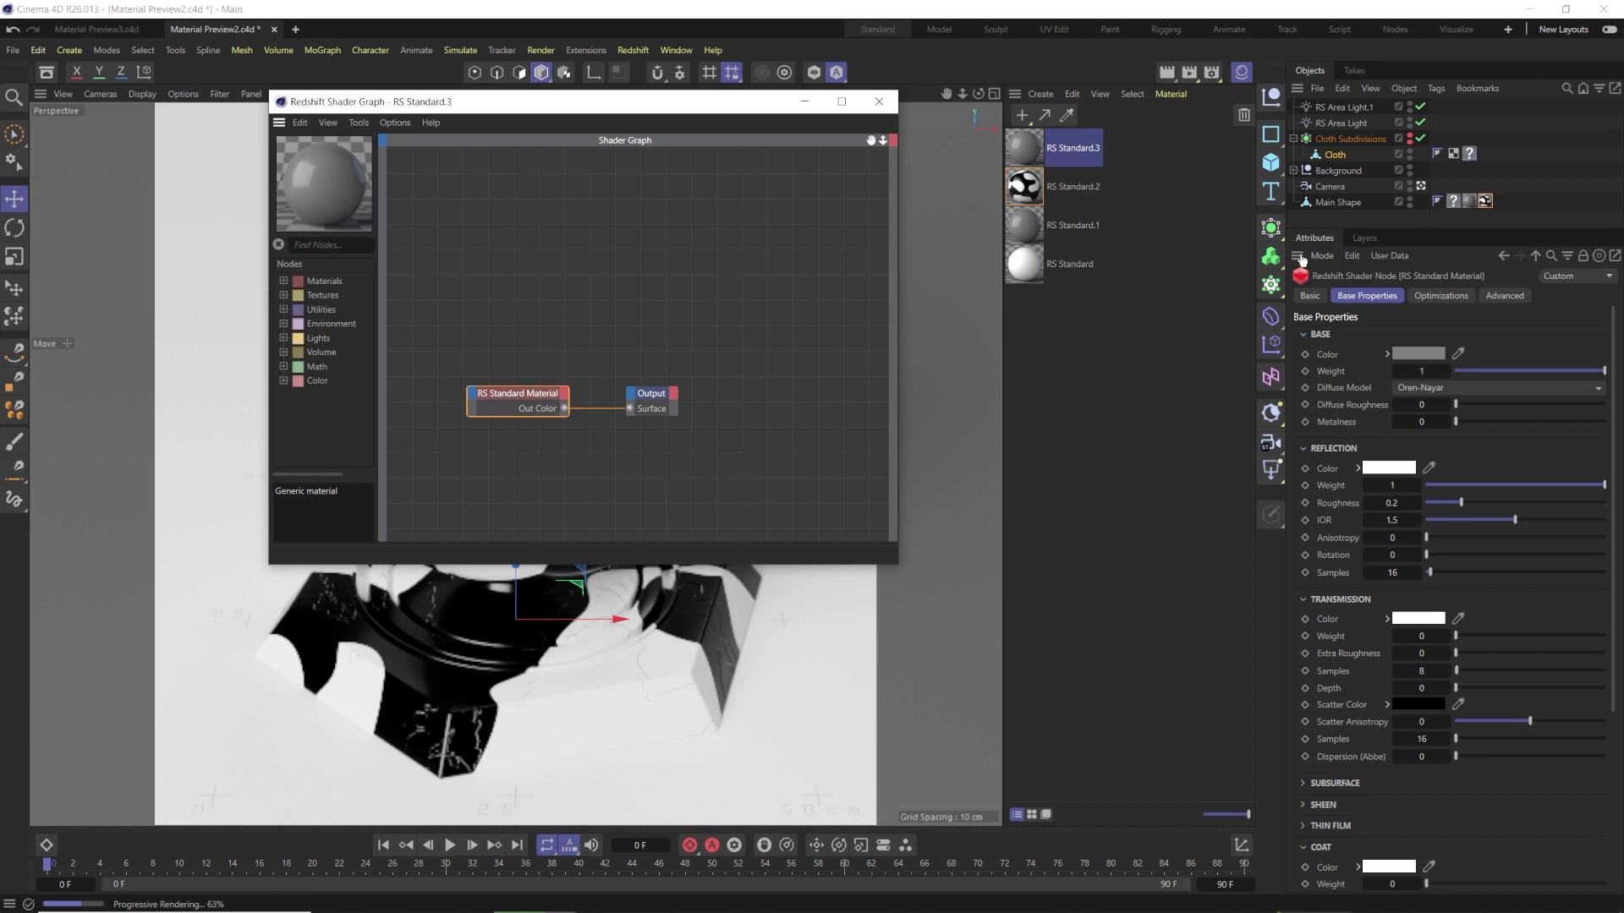
# - Dock the Attributes manager inside the Shader Graph window, then widen the window and its graph area
pyautogui.click(894, 159)
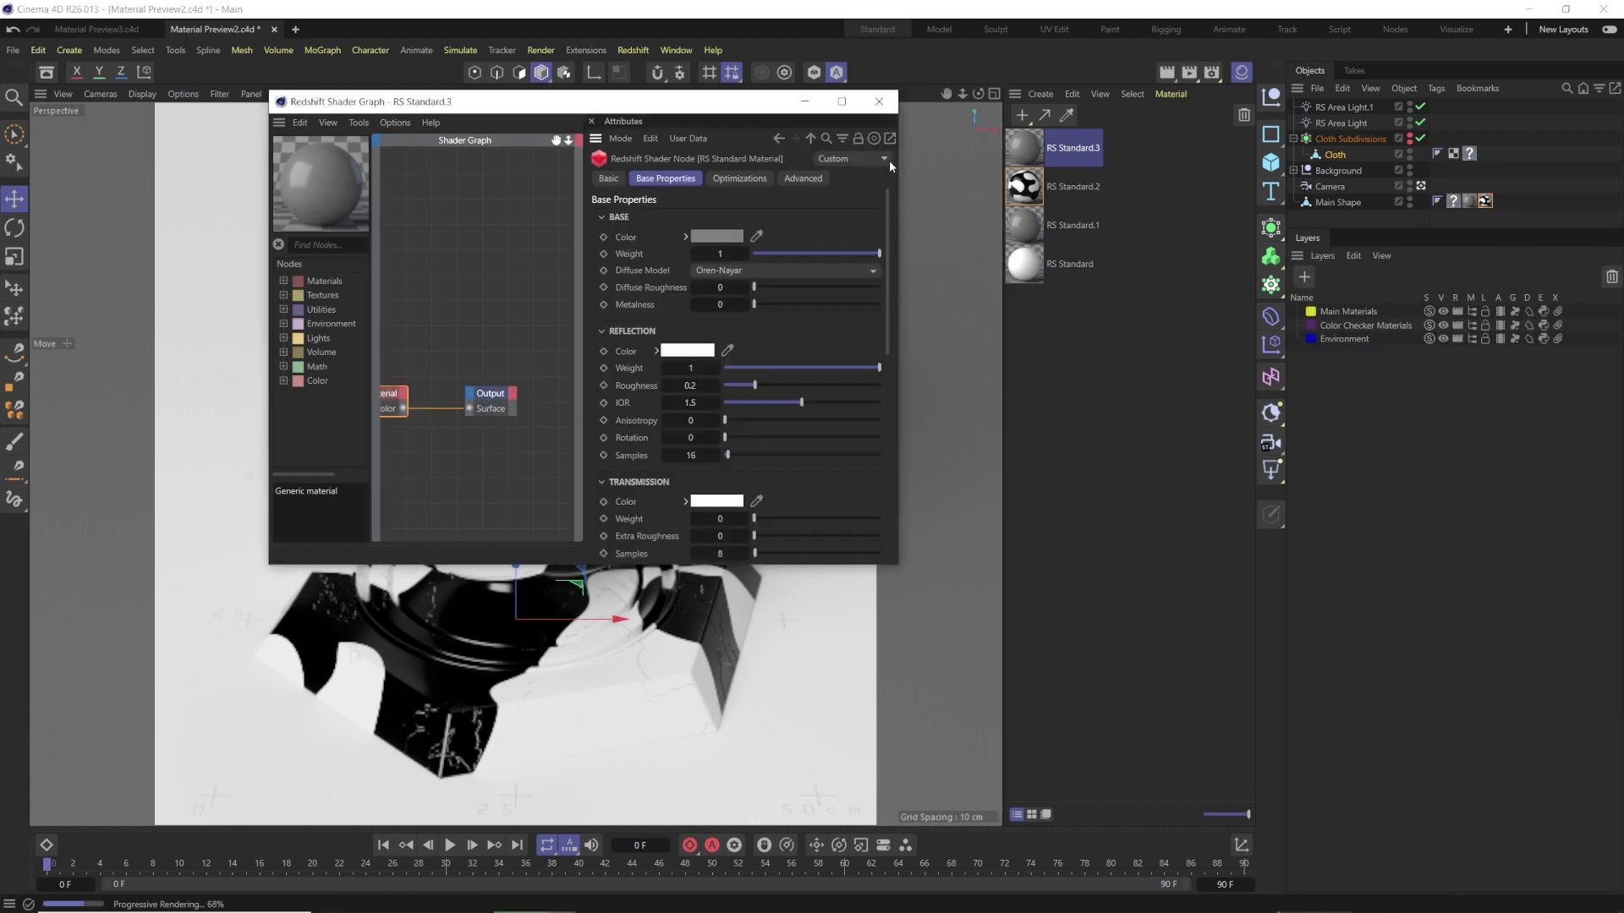
pyautogui.moveTo(900, 419); pyautogui.dragTo(1343, 406)
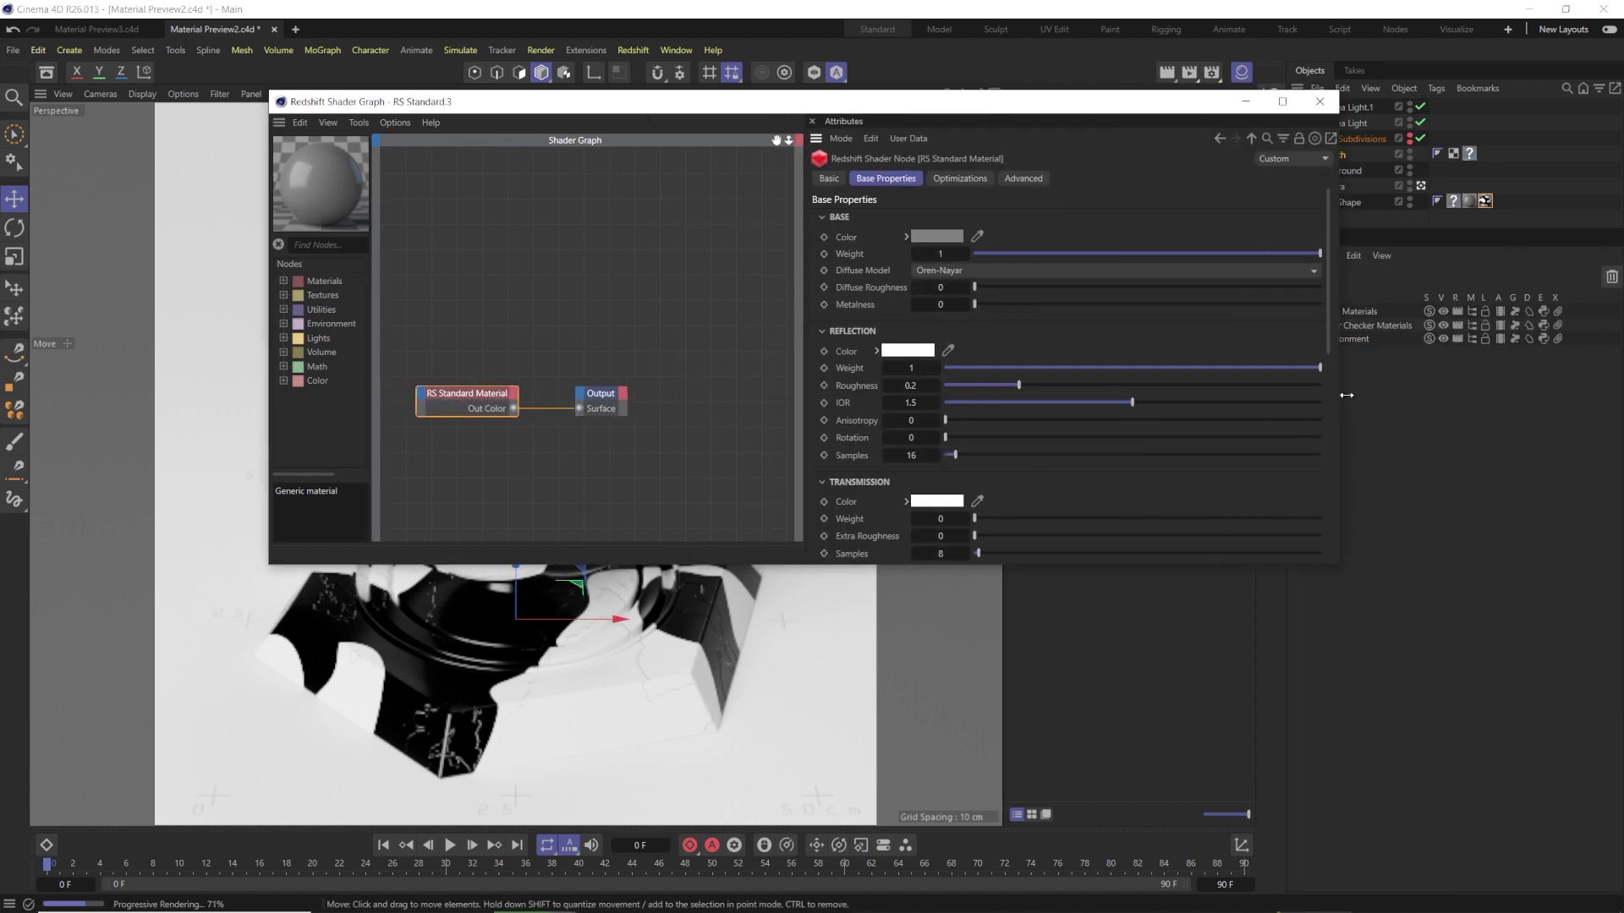
pyautogui.moveTo(806, 316); pyautogui.dragTo(1005, 322)
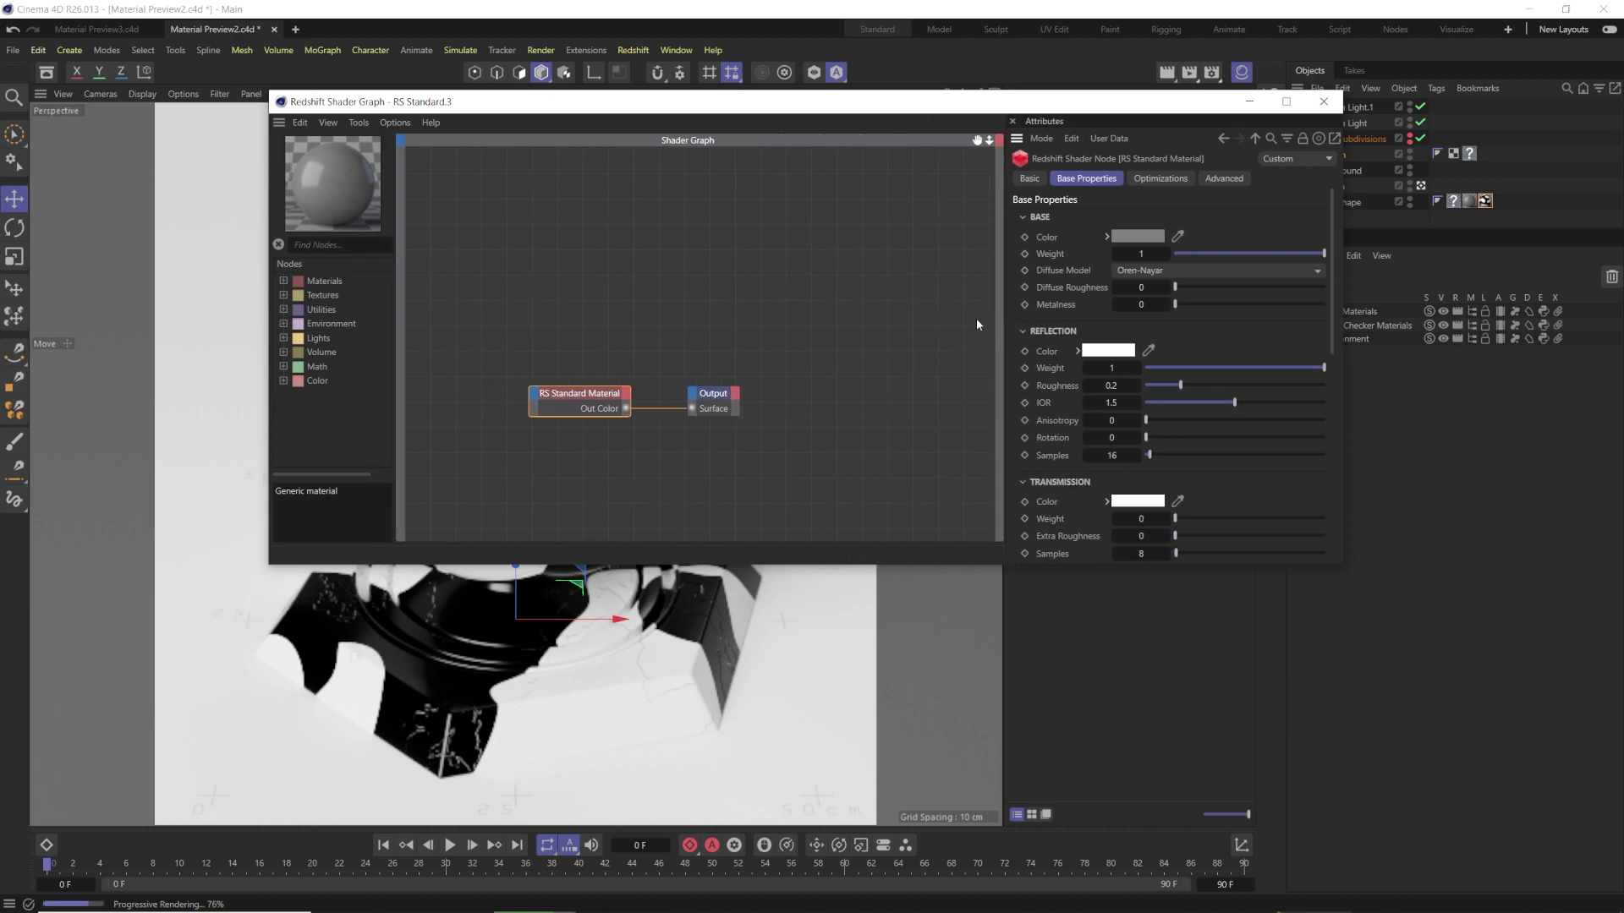
pyautogui.moveTo(946, 105); pyautogui.dragTo(846, 178)
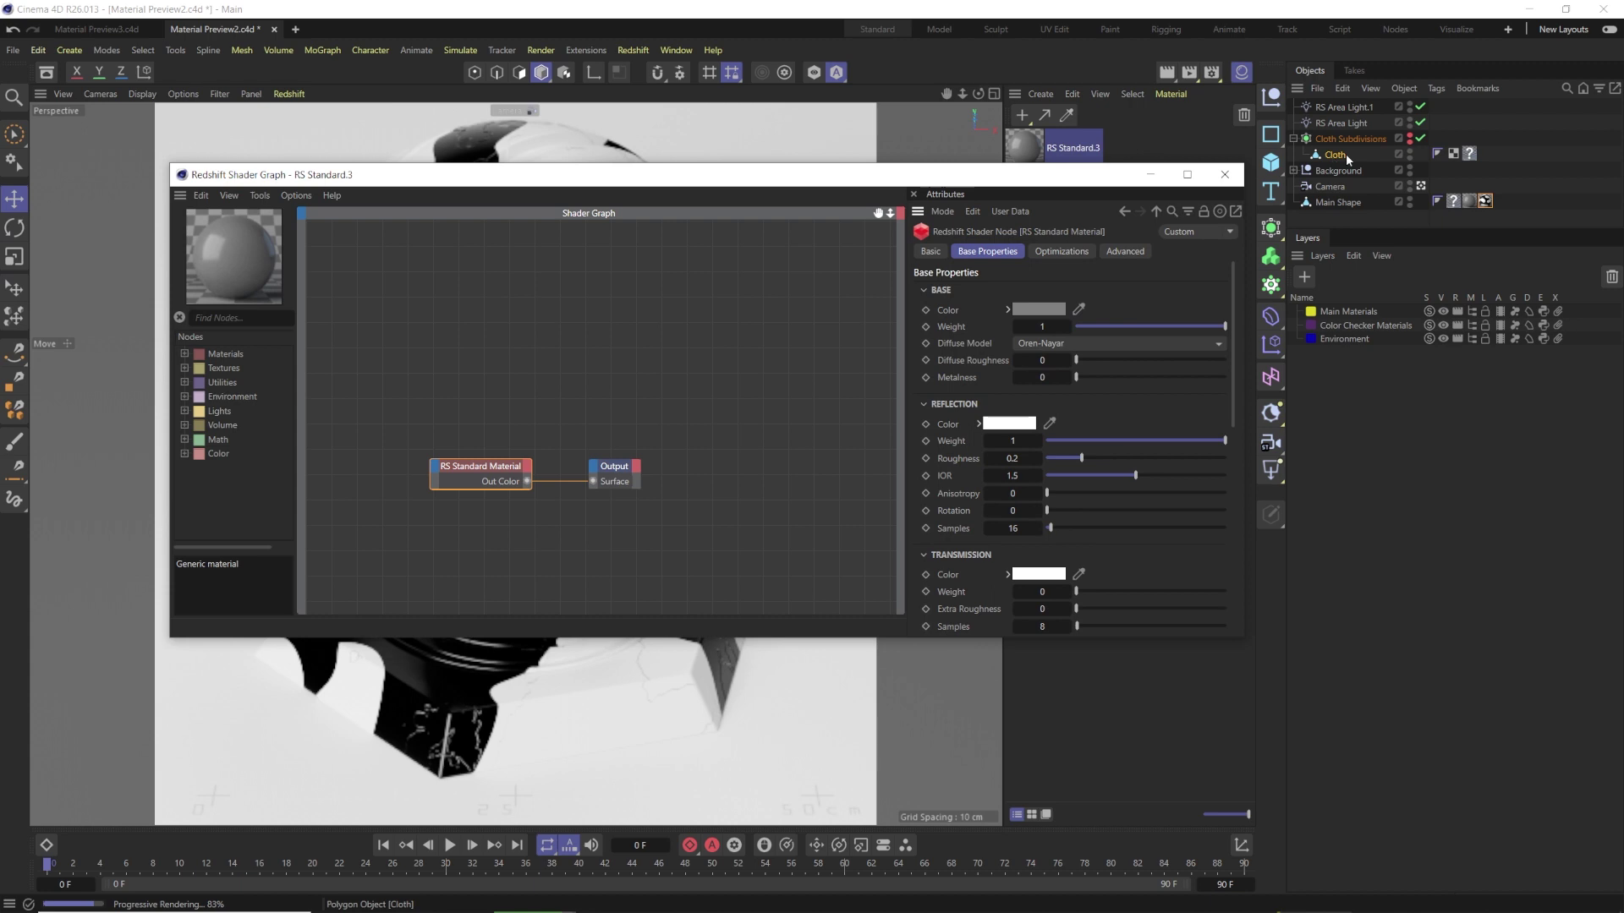
# - Select the Cloth and Background objects in turn to see how the docked Attributes manager responds
pyautogui.click(1338, 120)
pyautogui.click(1350, 139)
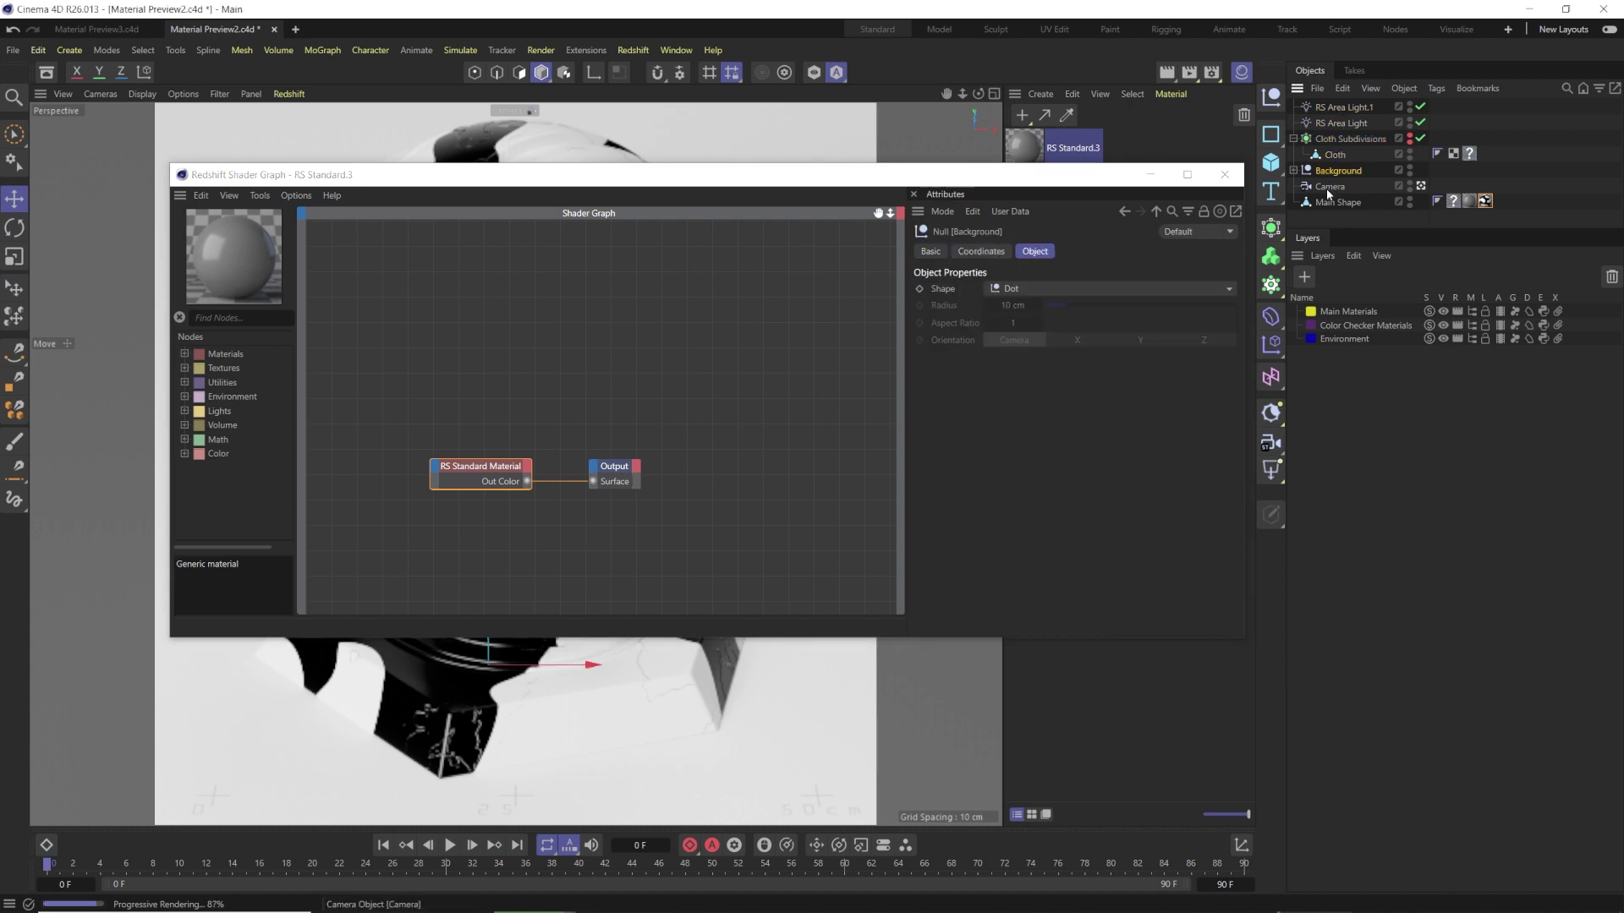
pyautogui.click(1334, 155)
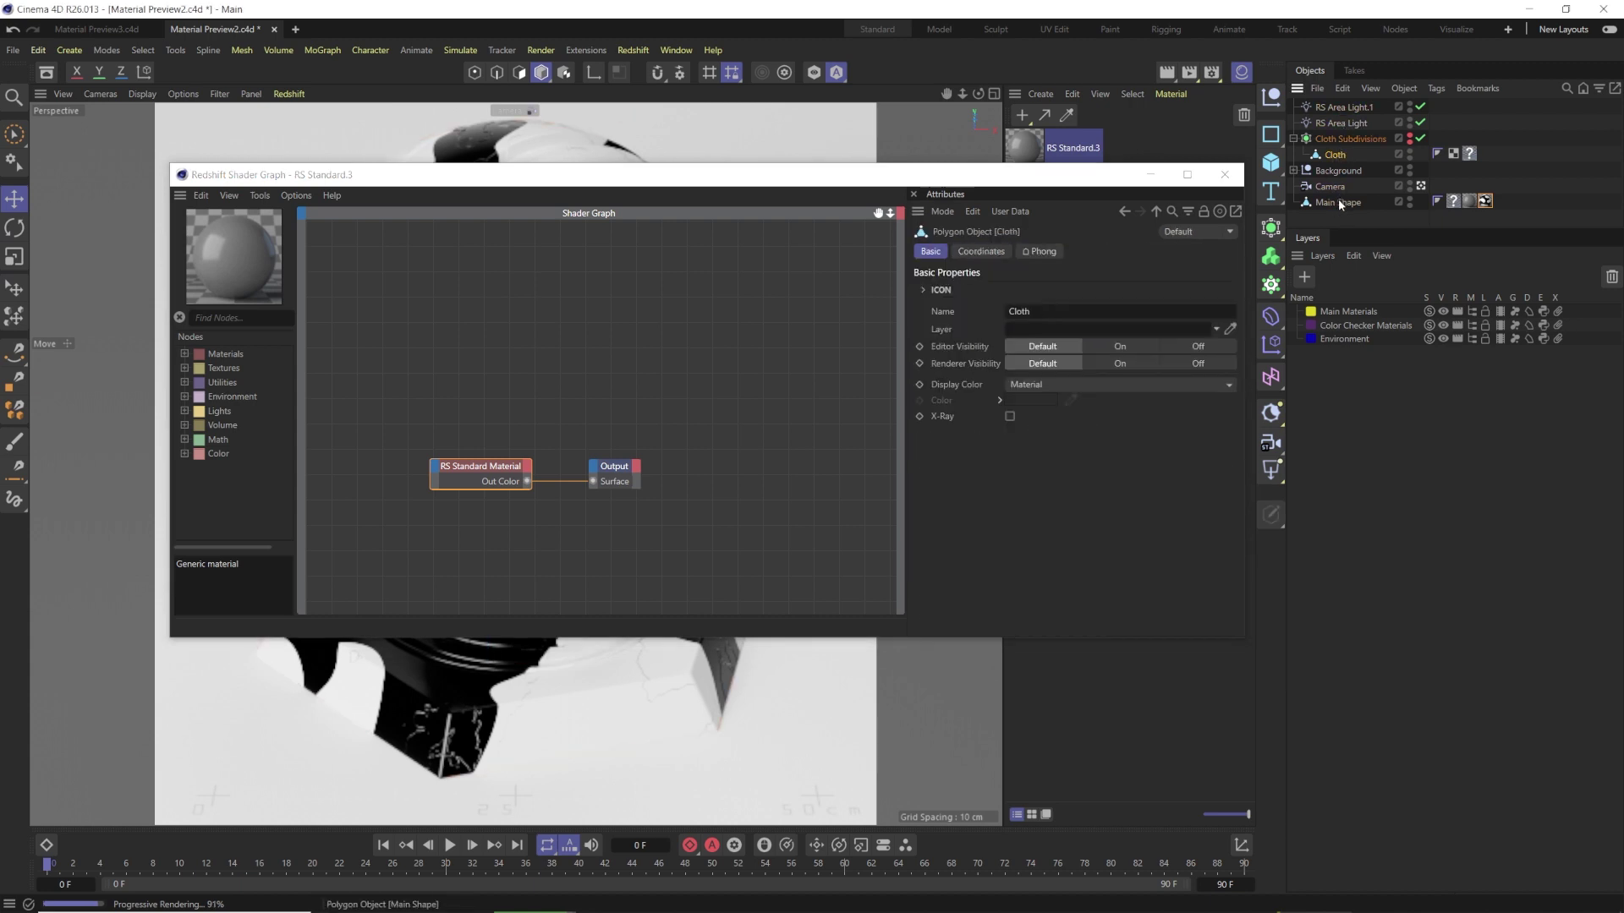
pyautogui.click(1338, 170)
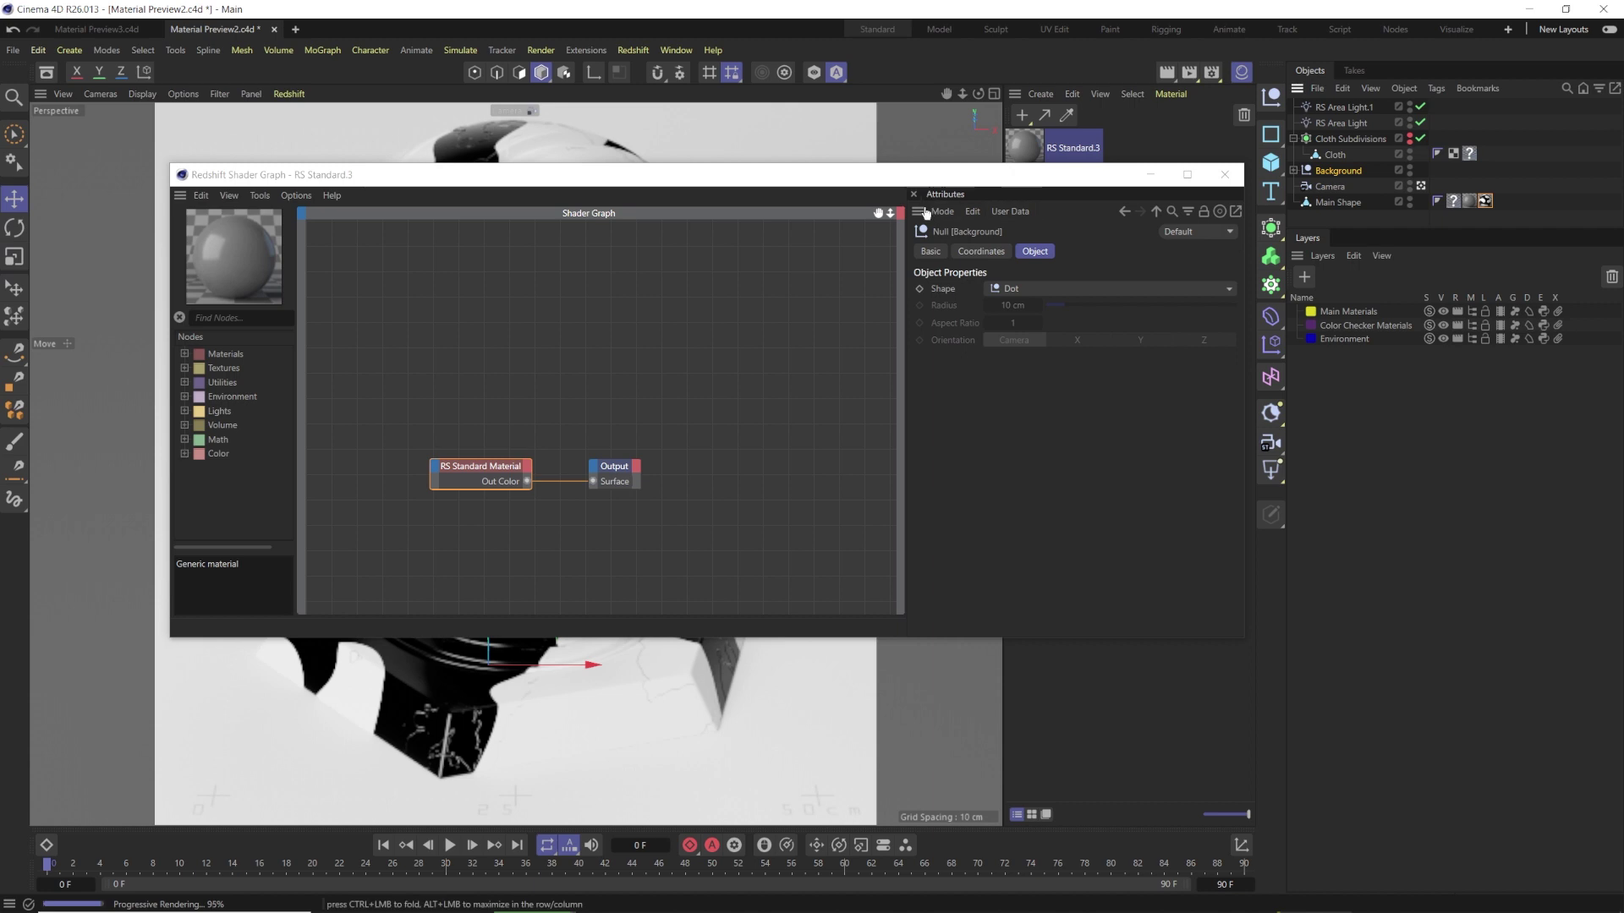
# - Undock the Attributes manager from the Shader Graph and move the Shader Graph window aside
pyautogui.rightClick(961, 201)
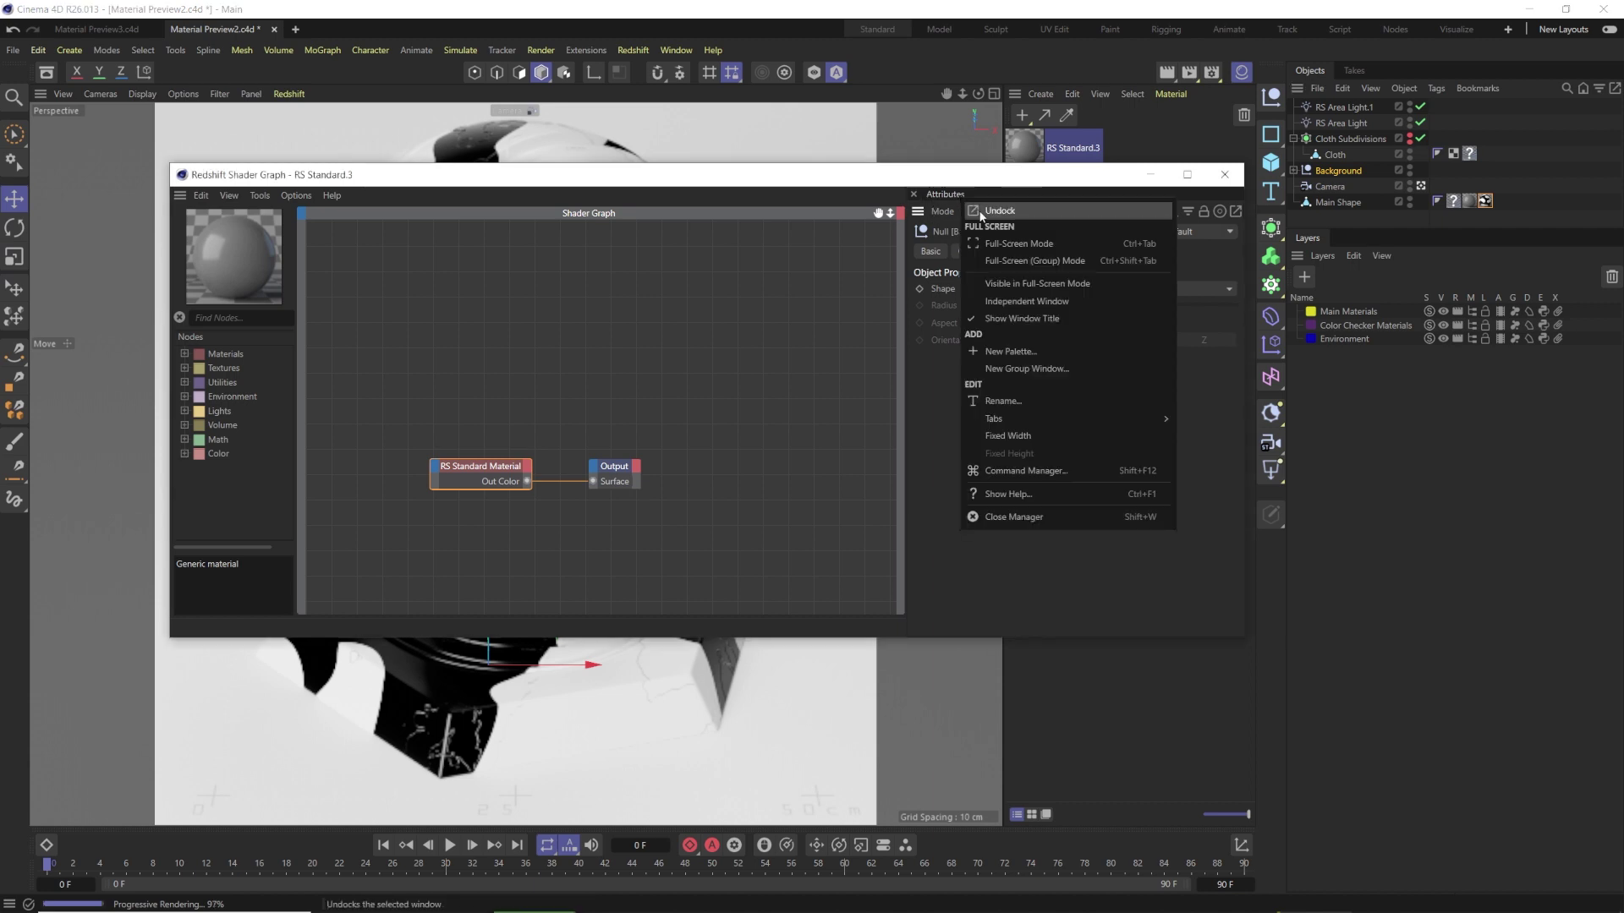
pyautogui.click(981, 211)
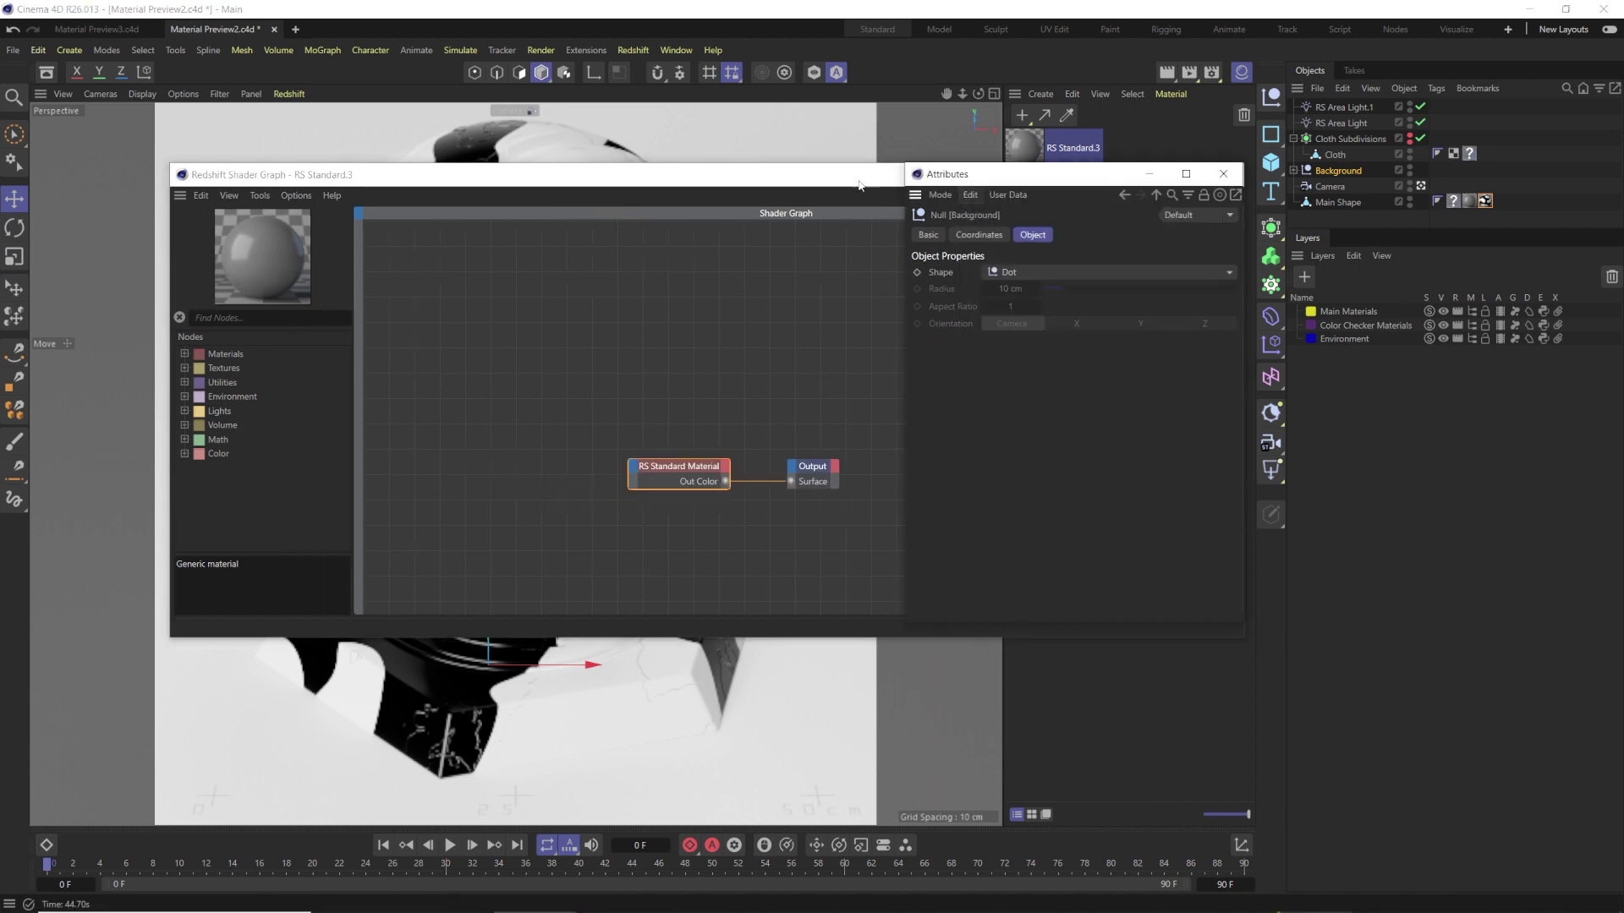
pyautogui.click(878, 182)
pyautogui.moveTo(880, 182); pyautogui.dragTo(806, 200)
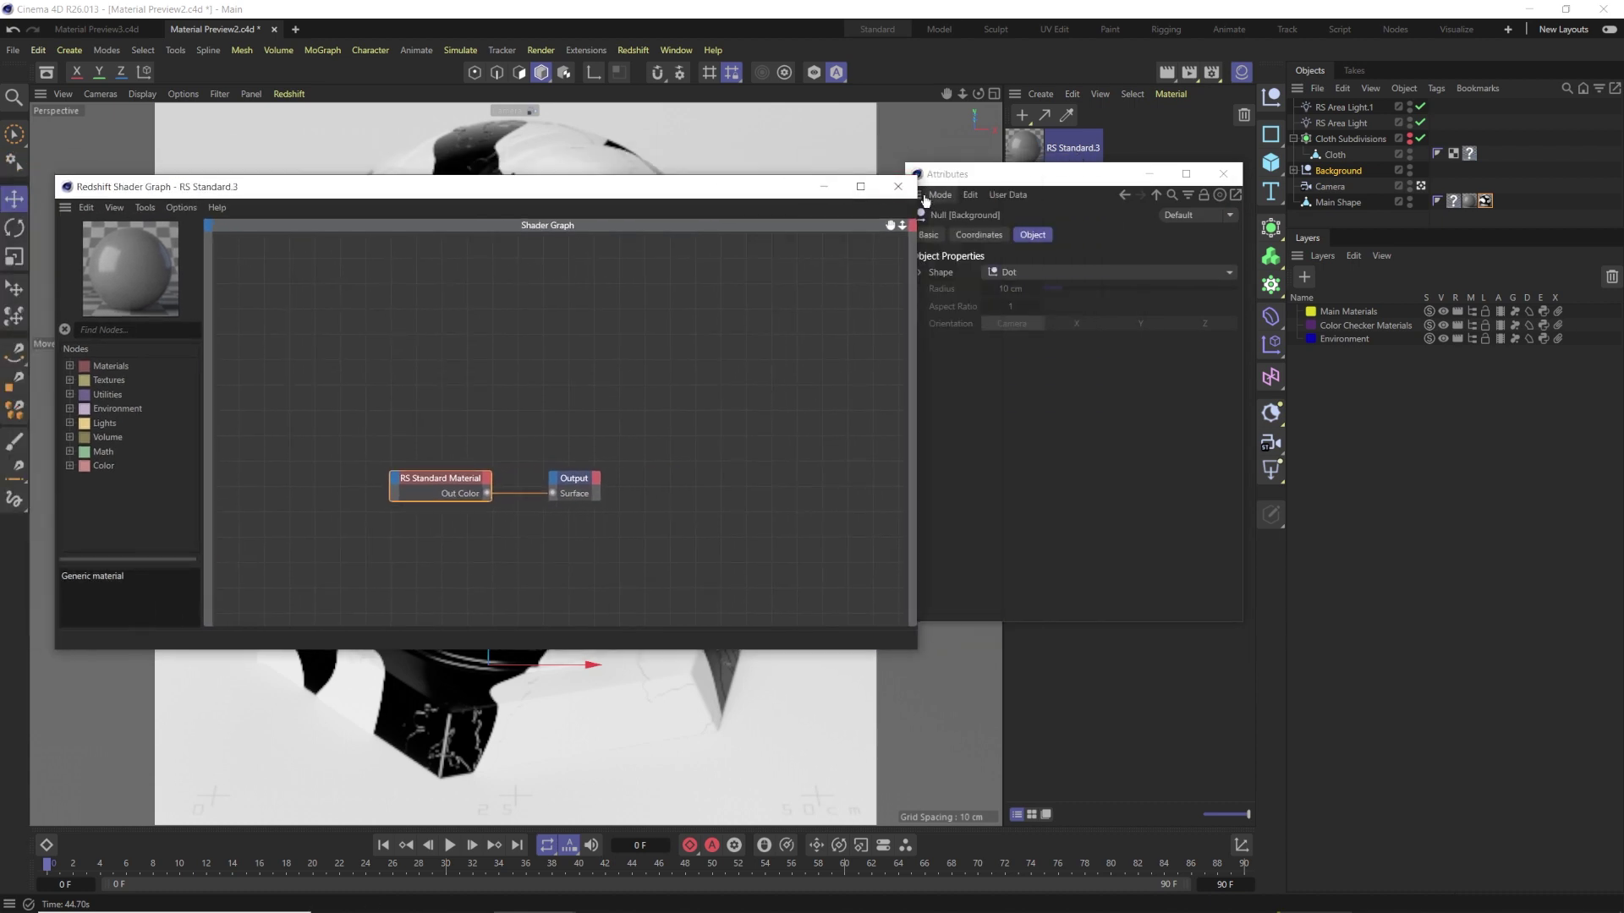
# - Examine the layout customization options, including Save as Startup Layout
pyautogui.click(922, 198)
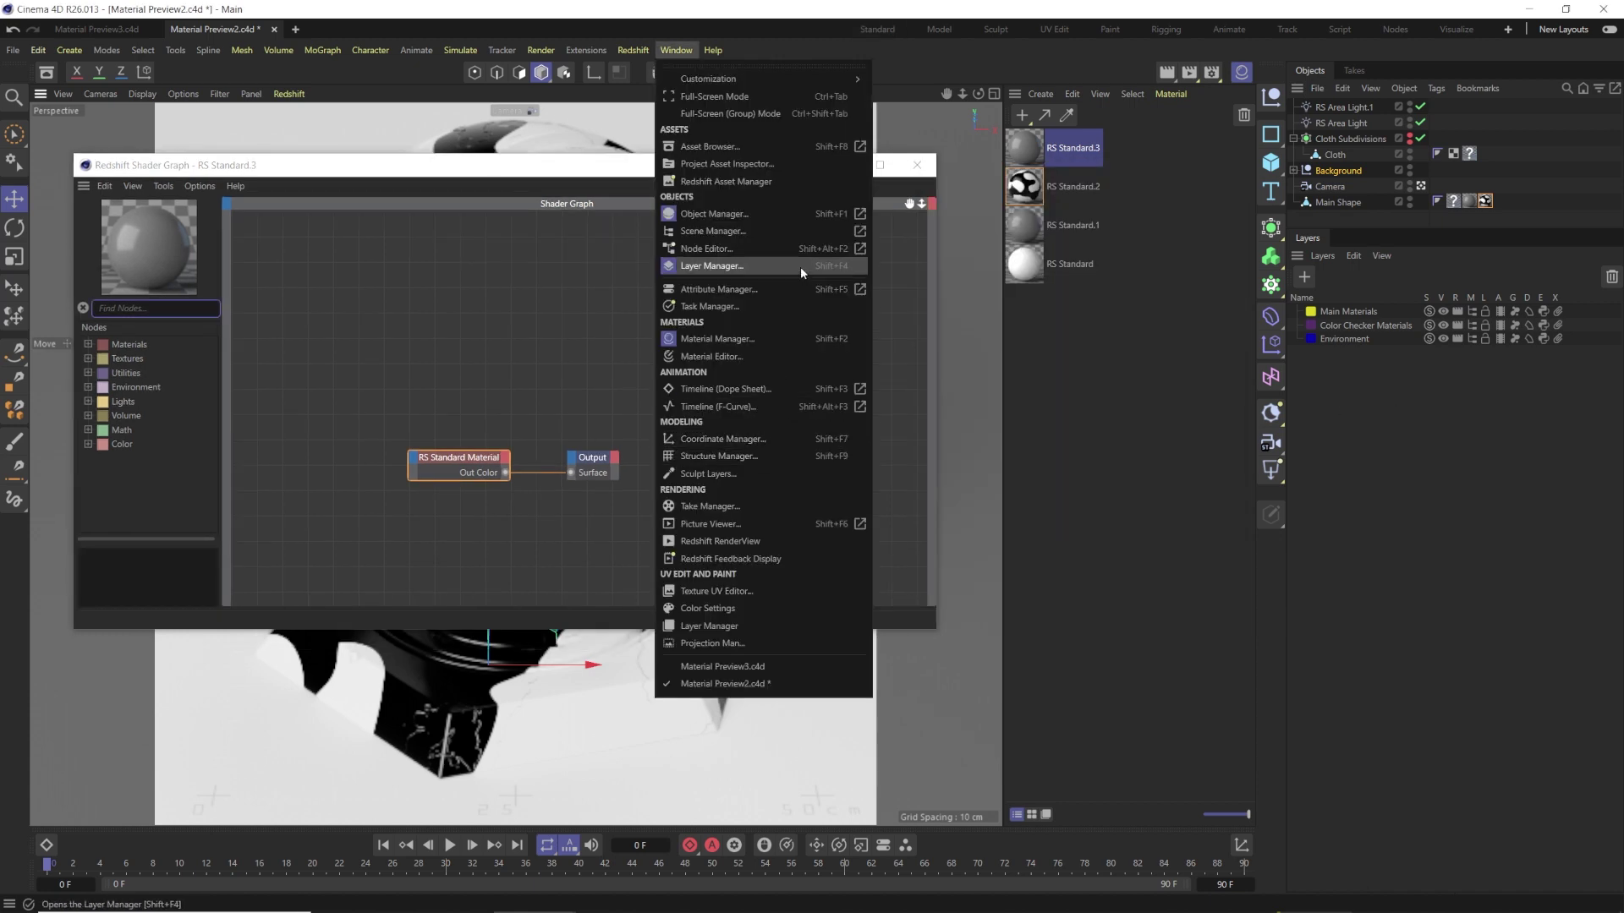
pyautogui.moveTo(727, 78)
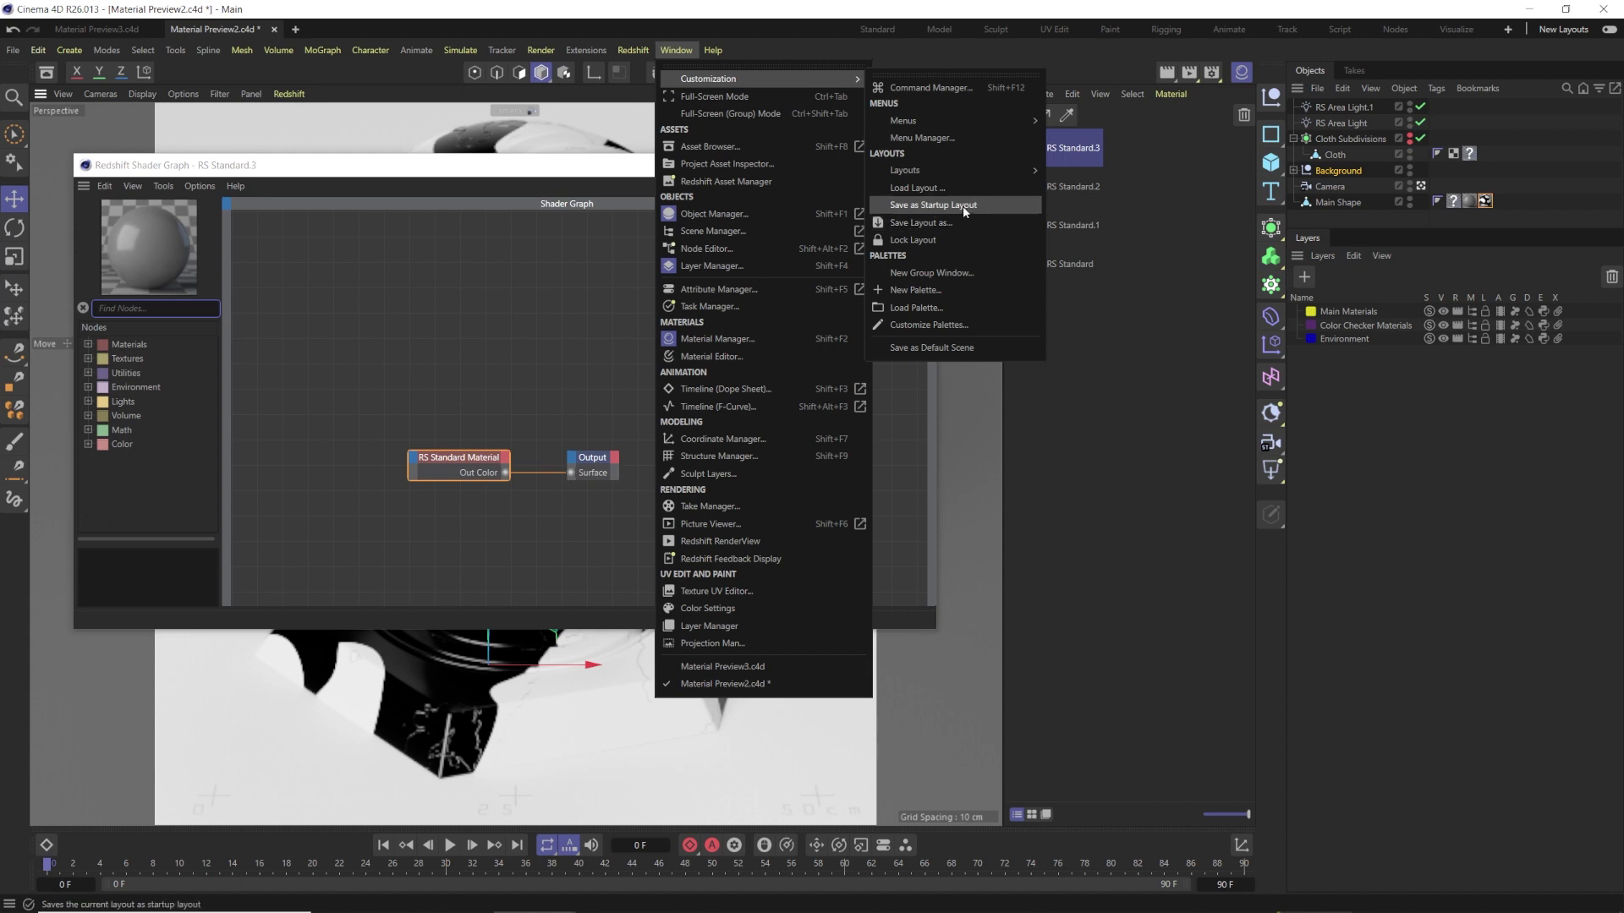
pyautogui.click(551, 294)
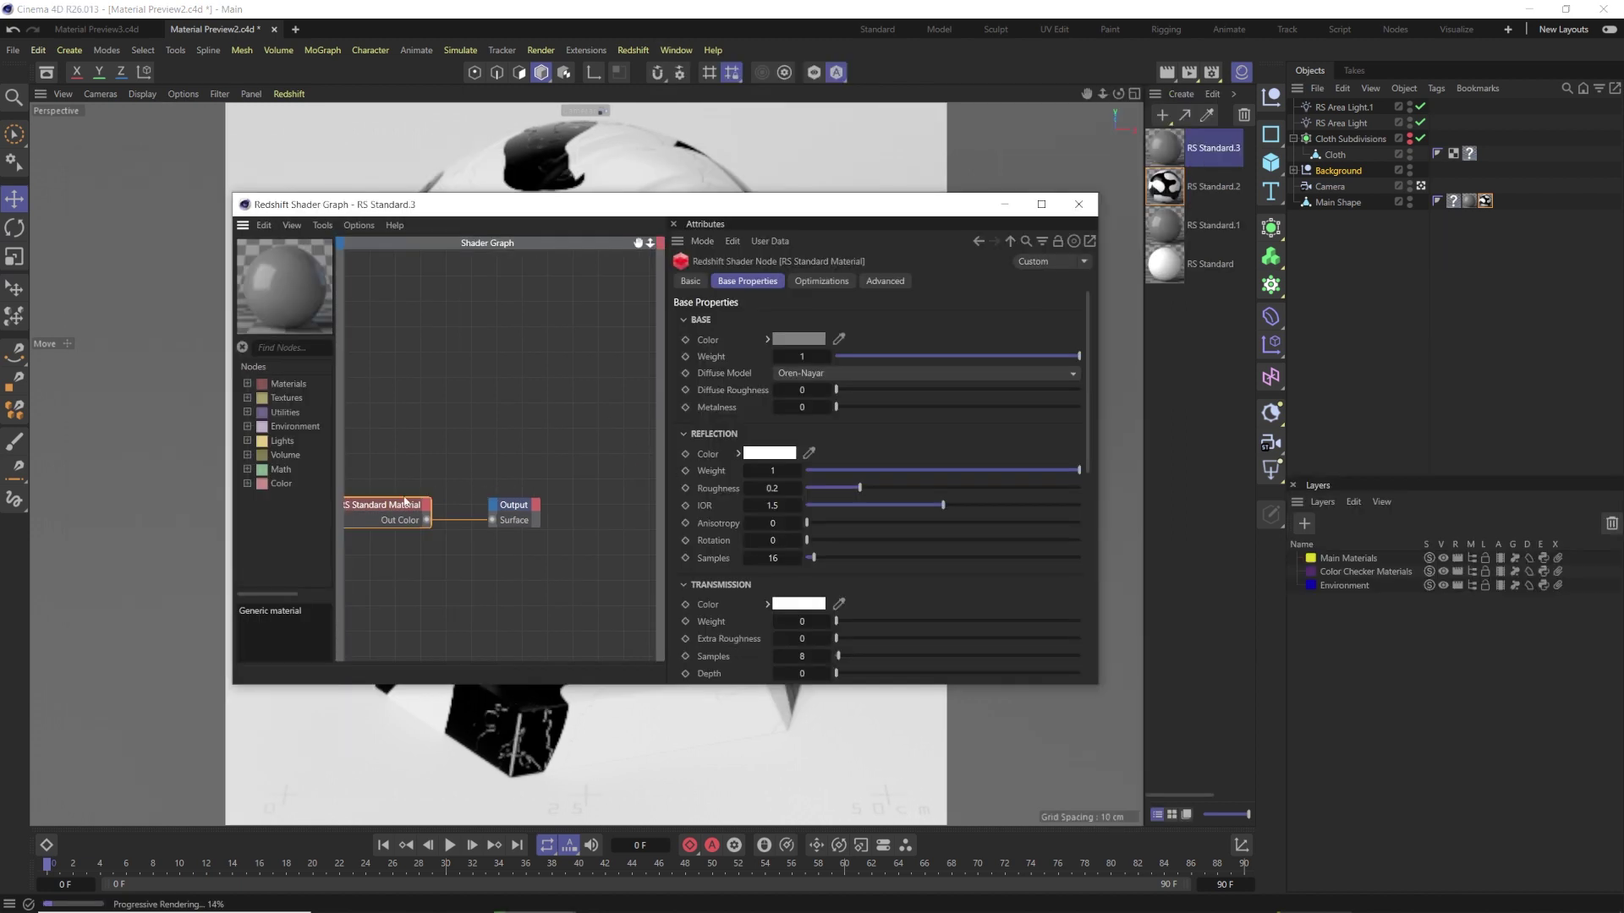
# - Move the RS Standard Material node above Output and expand the Textures, Environment and Volume node categories
pyautogui.moveTo(405, 503); pyautogui.dragTo(433, 447)
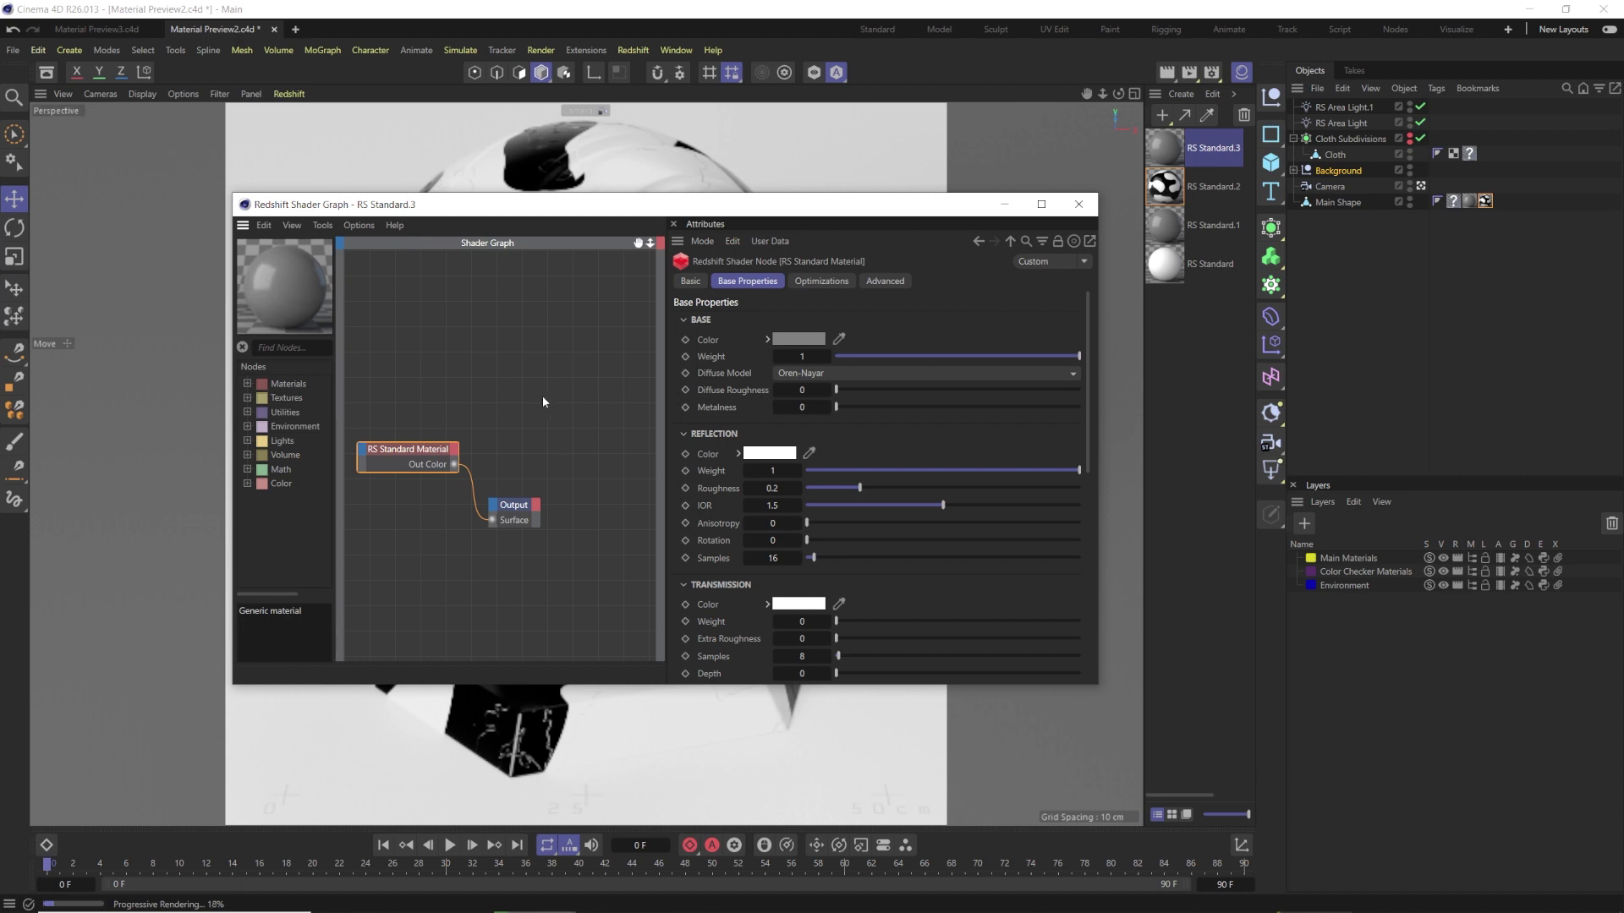
pyautogui.click(247, 398)
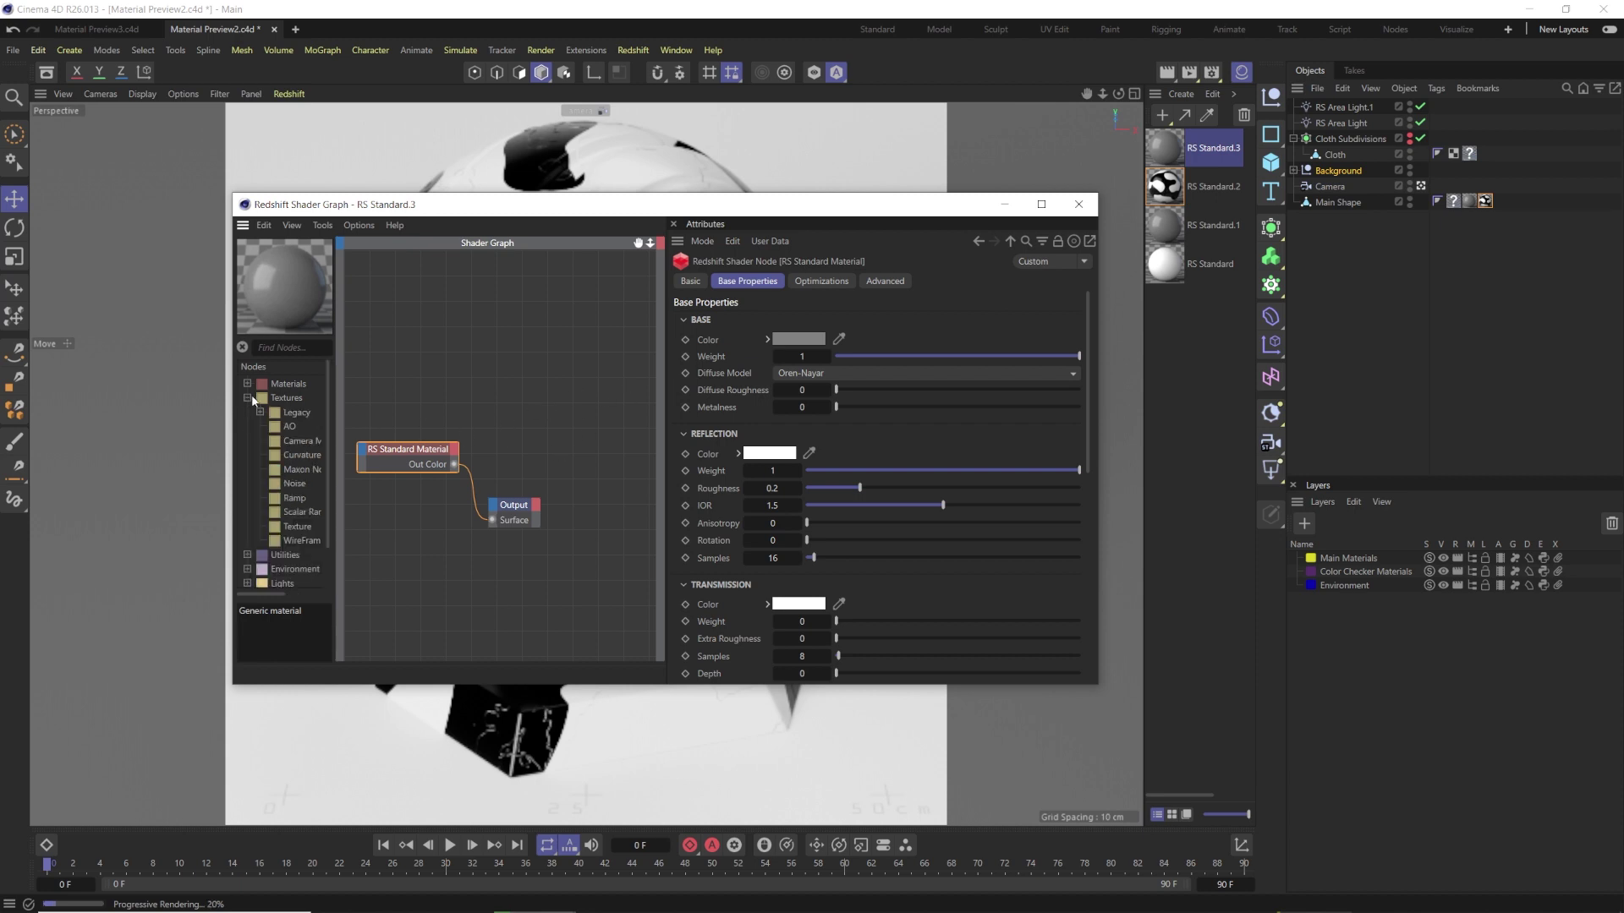
pyautogui.scroll(-2, 283, 503)
pyautogui.click(247, 495)
pyautogui.click(247, 552)
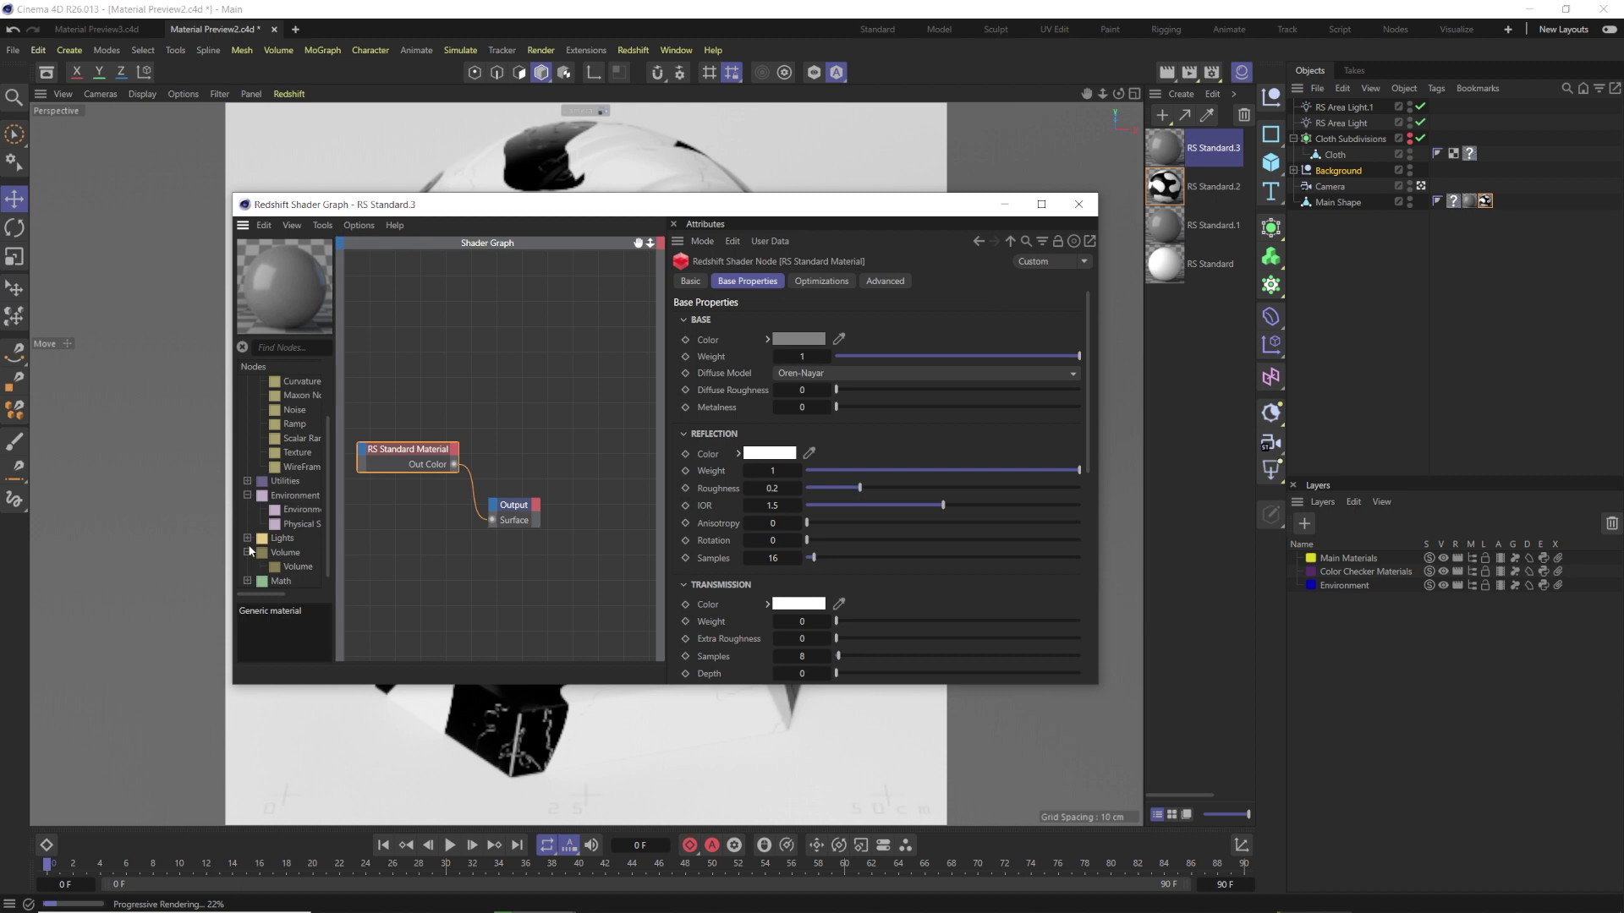
pyautogui.scroll(2, 251, 550)
pyautogui.moveTo(377, 453); pyautogui.dragTo(389, 455)
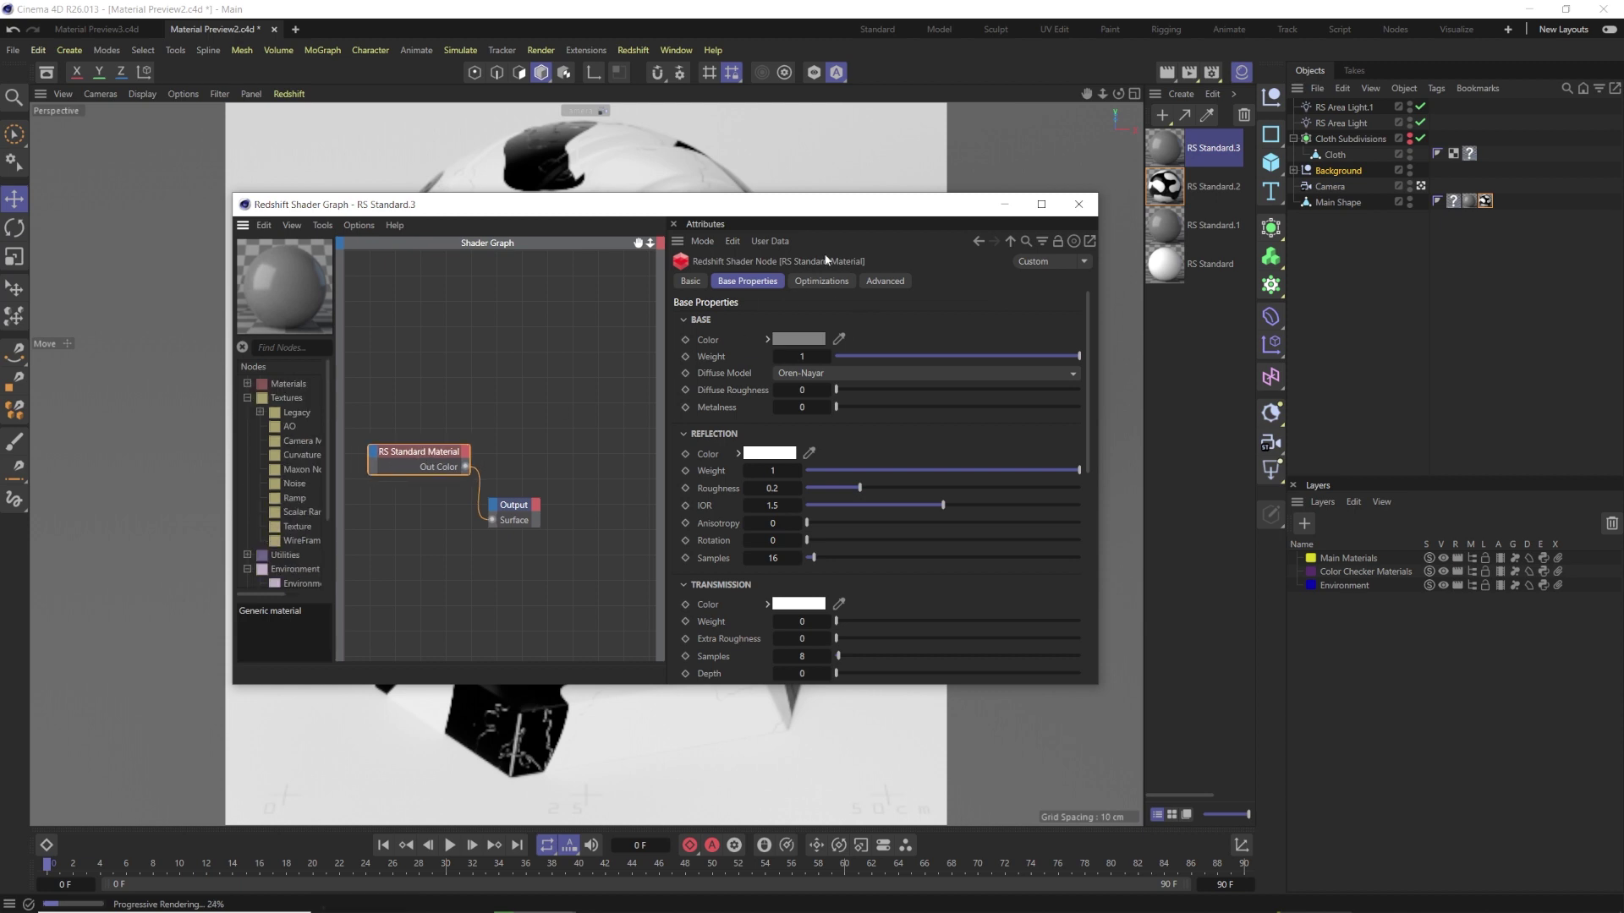
# - Move the Attributes manager out of the Shader Graph to the main layout beside Layers, and reposition the Shader Graph window
pyautogui.click(674, 224)
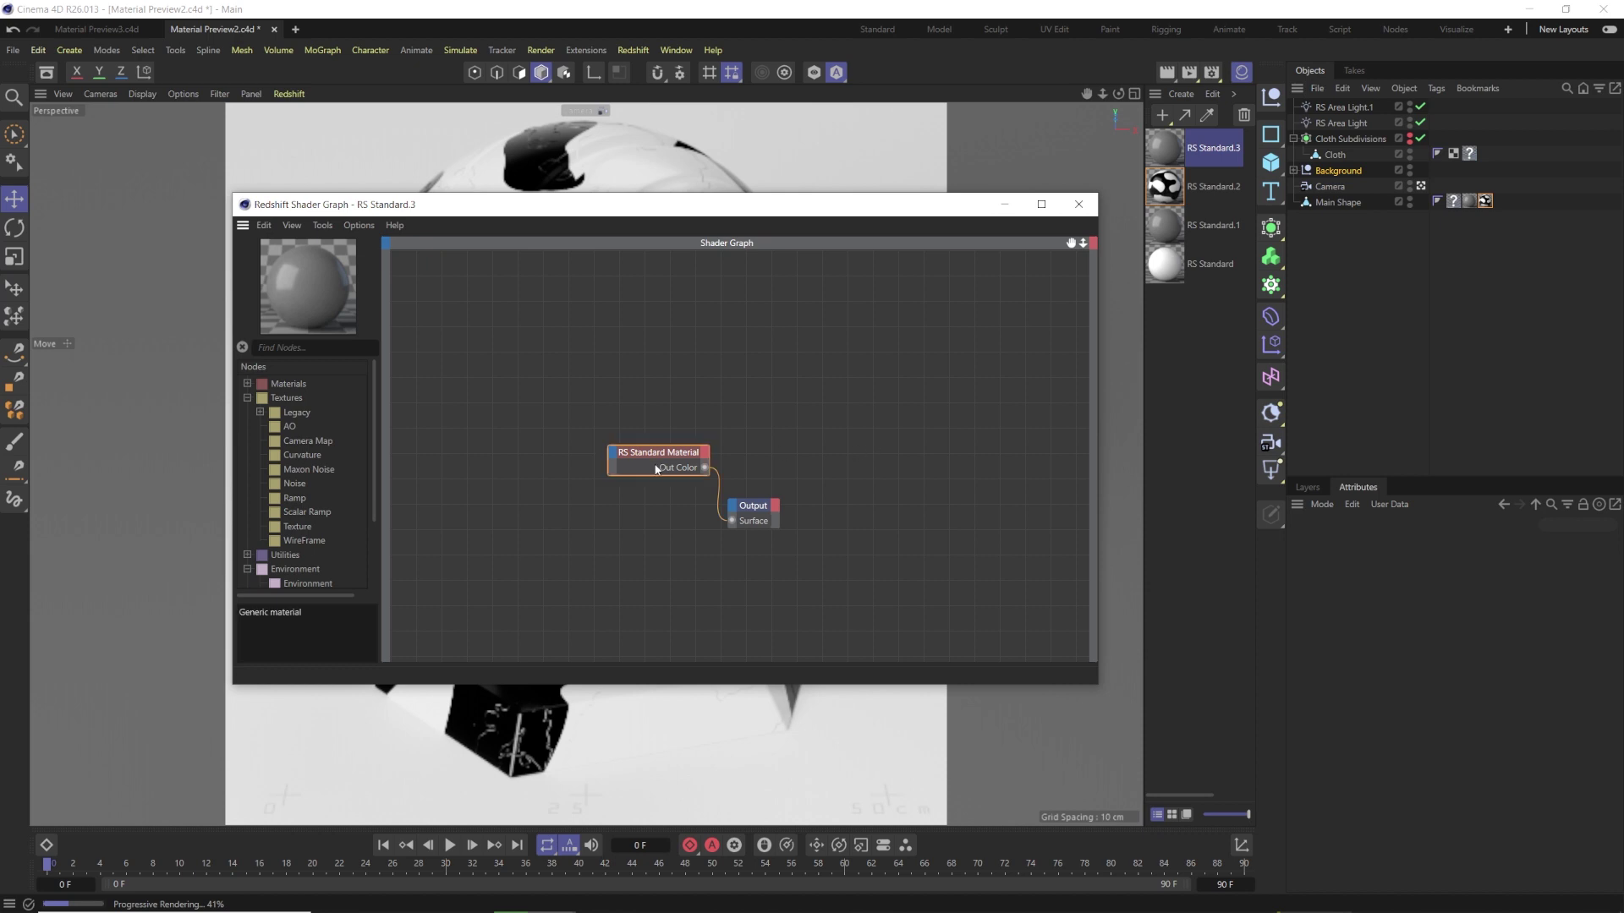
pyautogui.moveTo(761, 214); pyautogui.dragTo(978, 613)
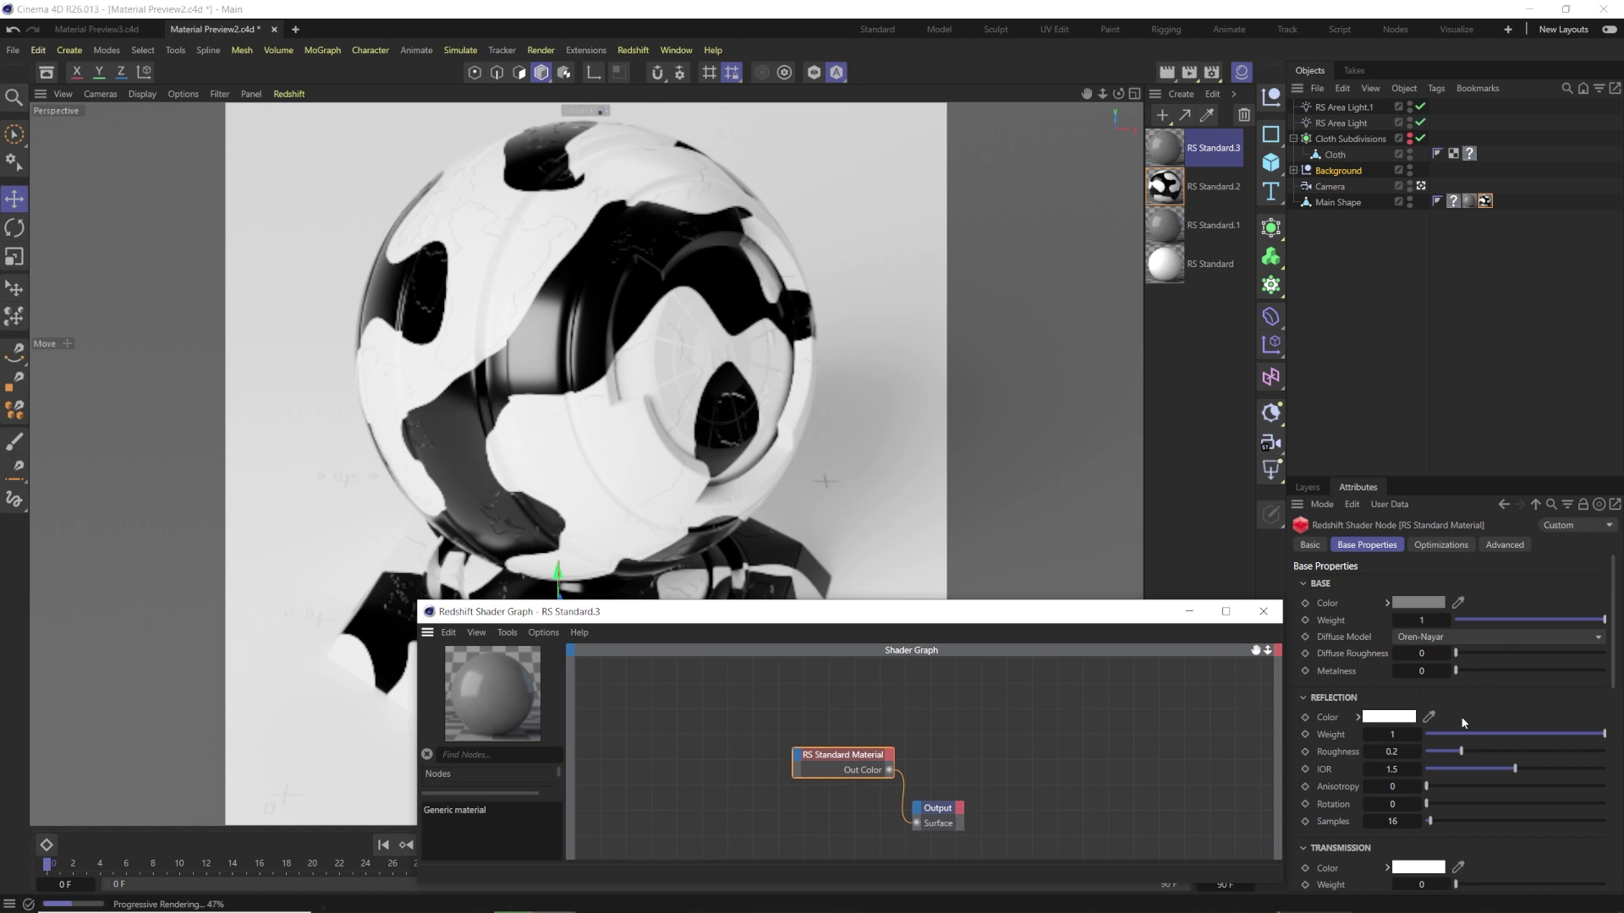
pyautogui.moveTo(964, 619); pyautogui.dragTo(794, 437)
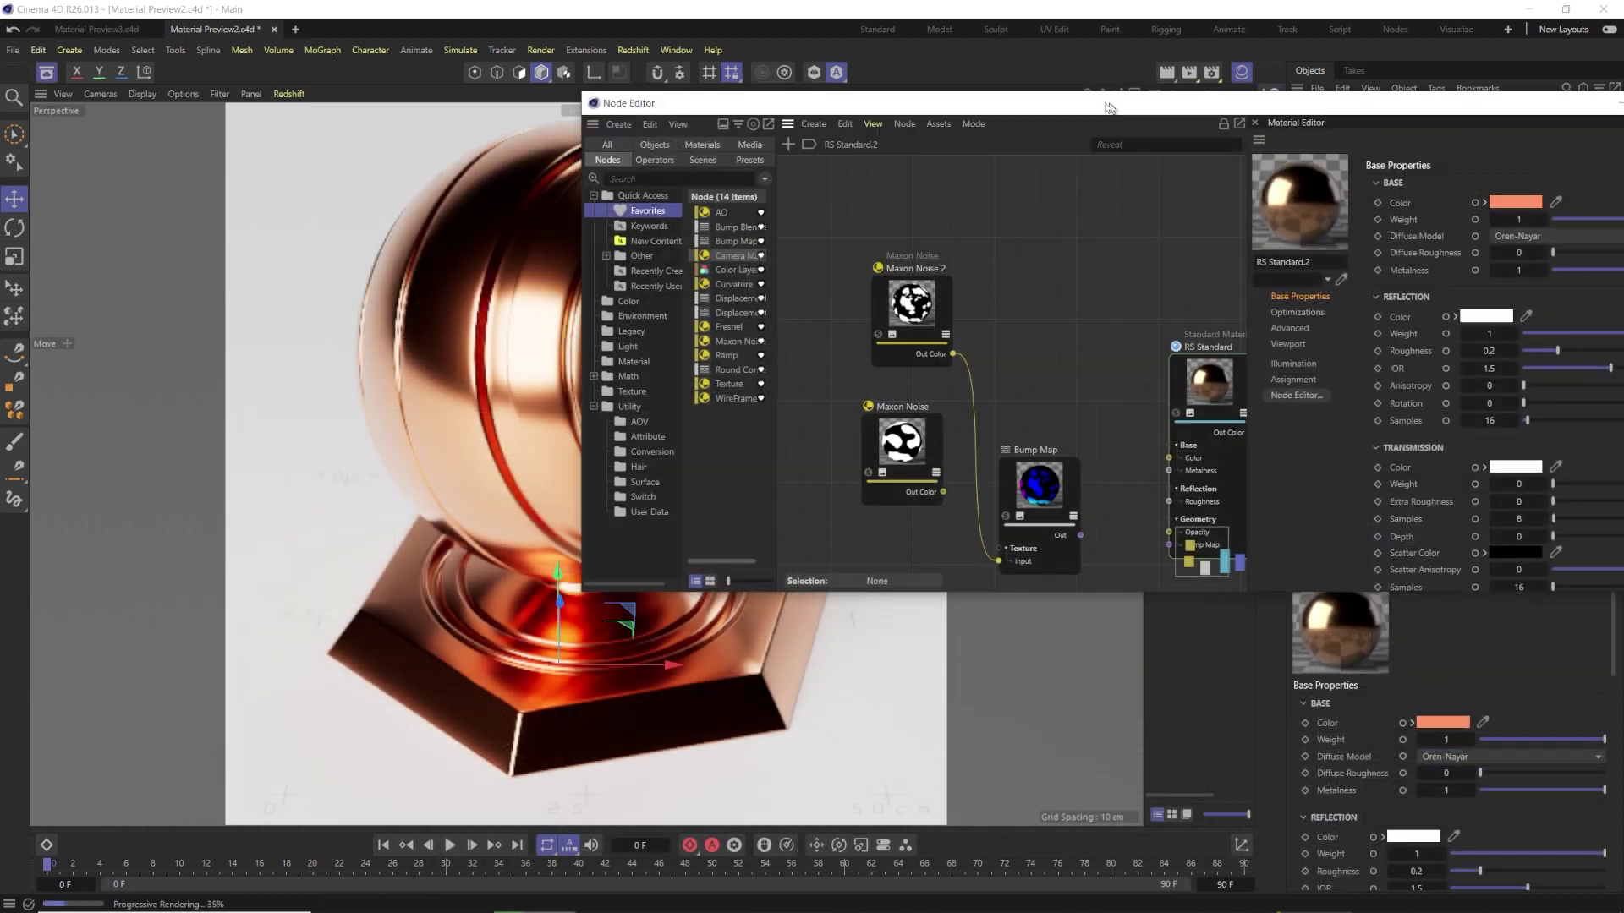
# - Reposition the Node Editor and review RS Standard.2's Base Properties in the Material Editor, from Base through Geometry
pyautogui.moveTo(1108, 108); pyautogui.dragTo(872, 157)
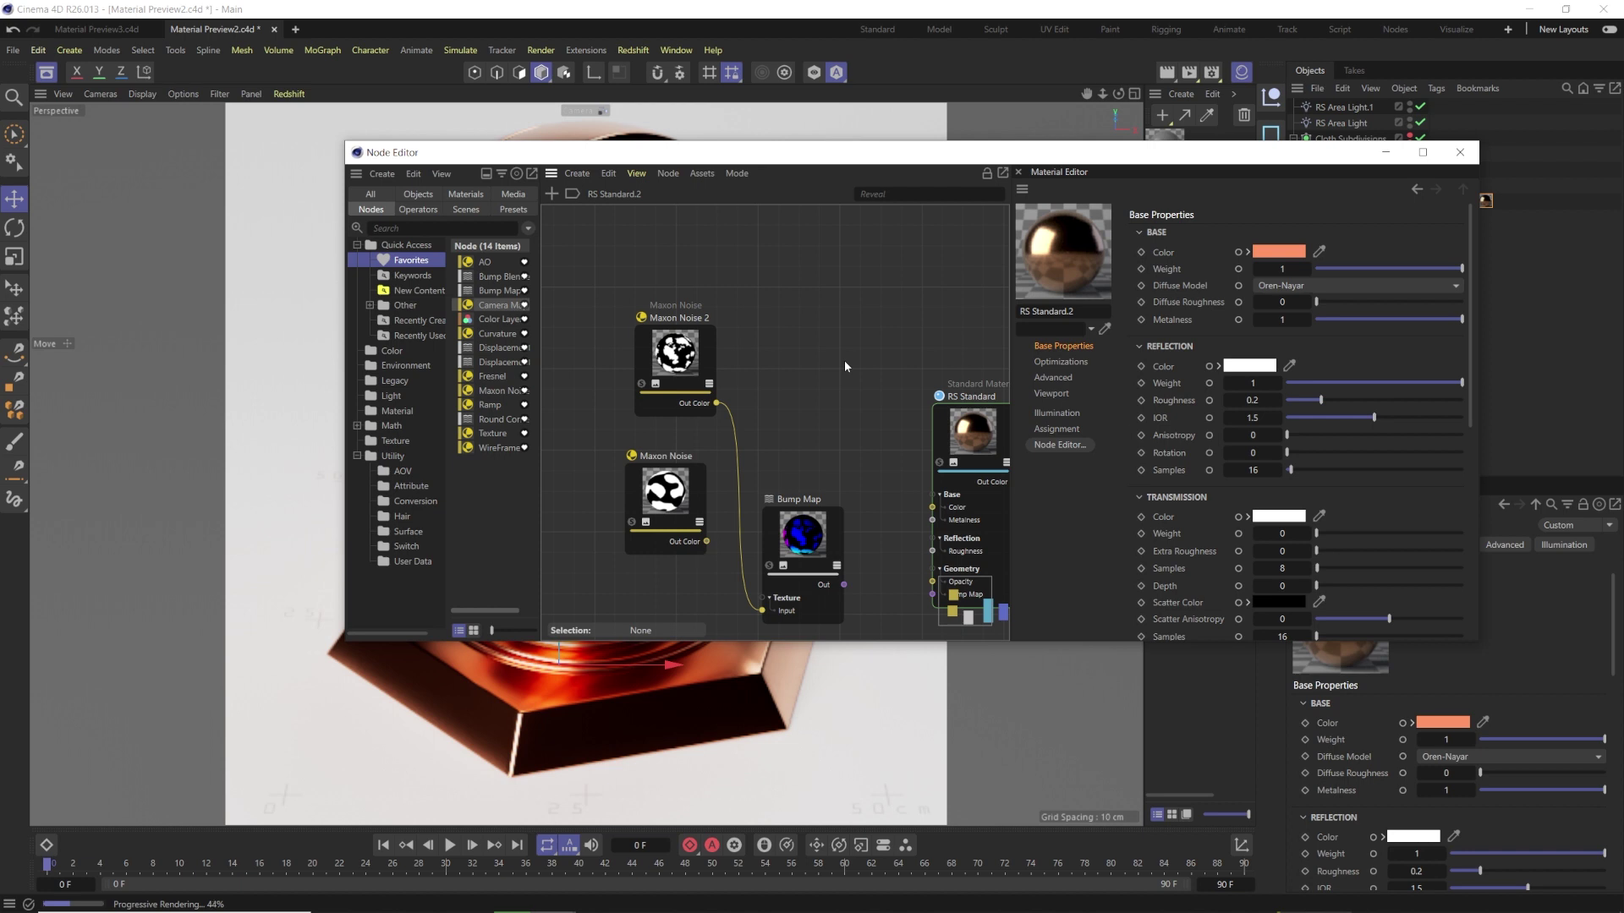
pyautogui.scroll(-3, 1164, 276)
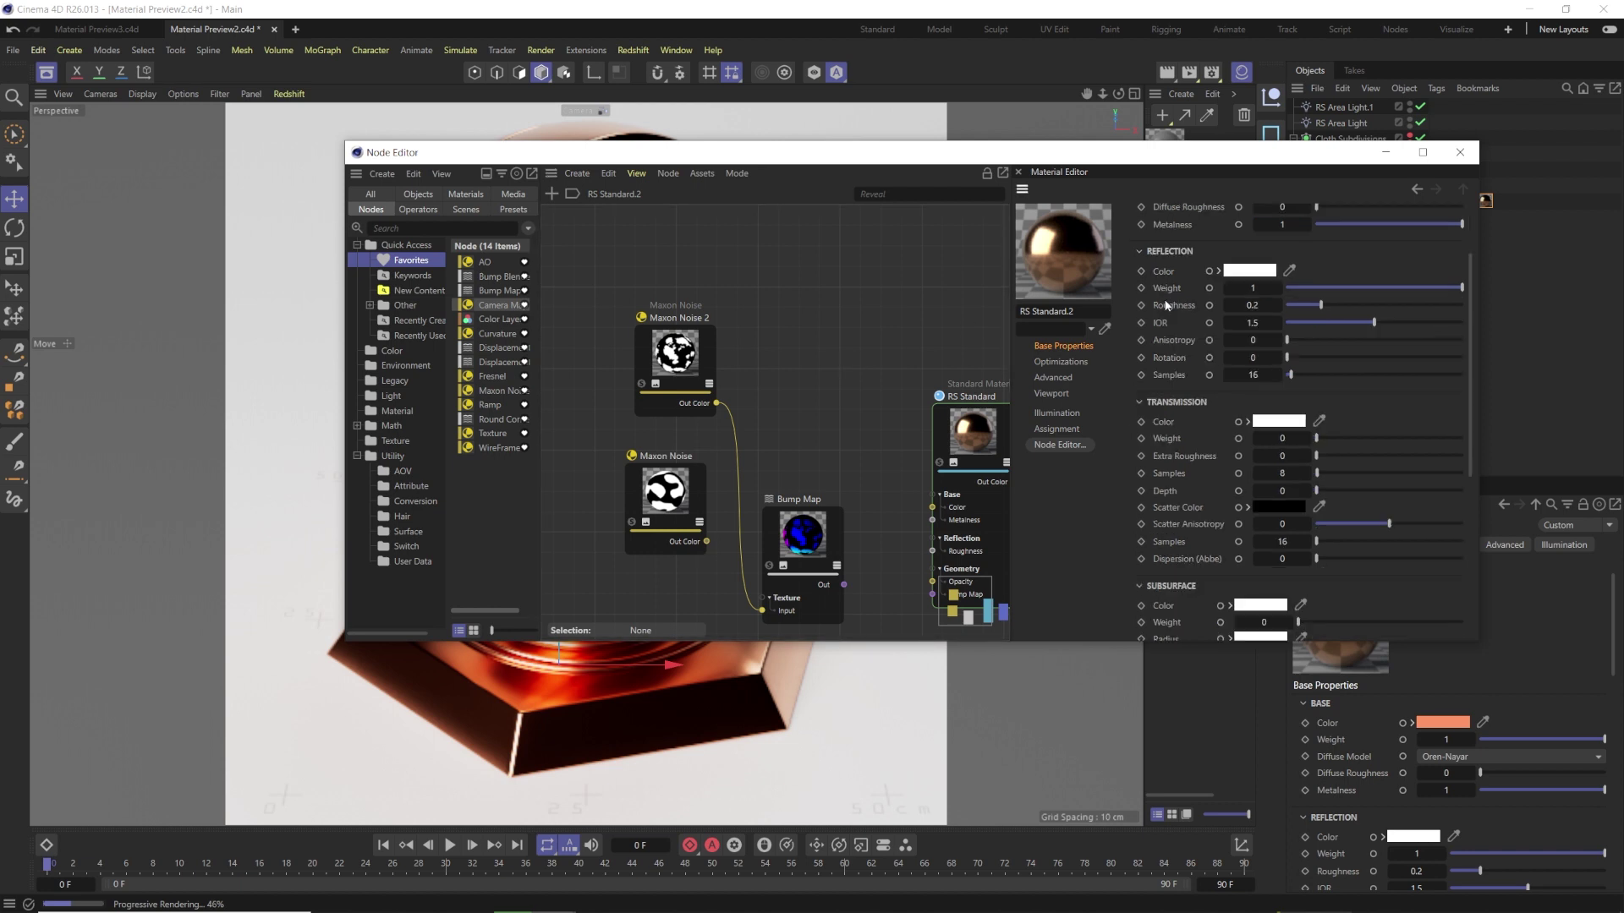
pyautogui.scroll(-10, 1150, 355)
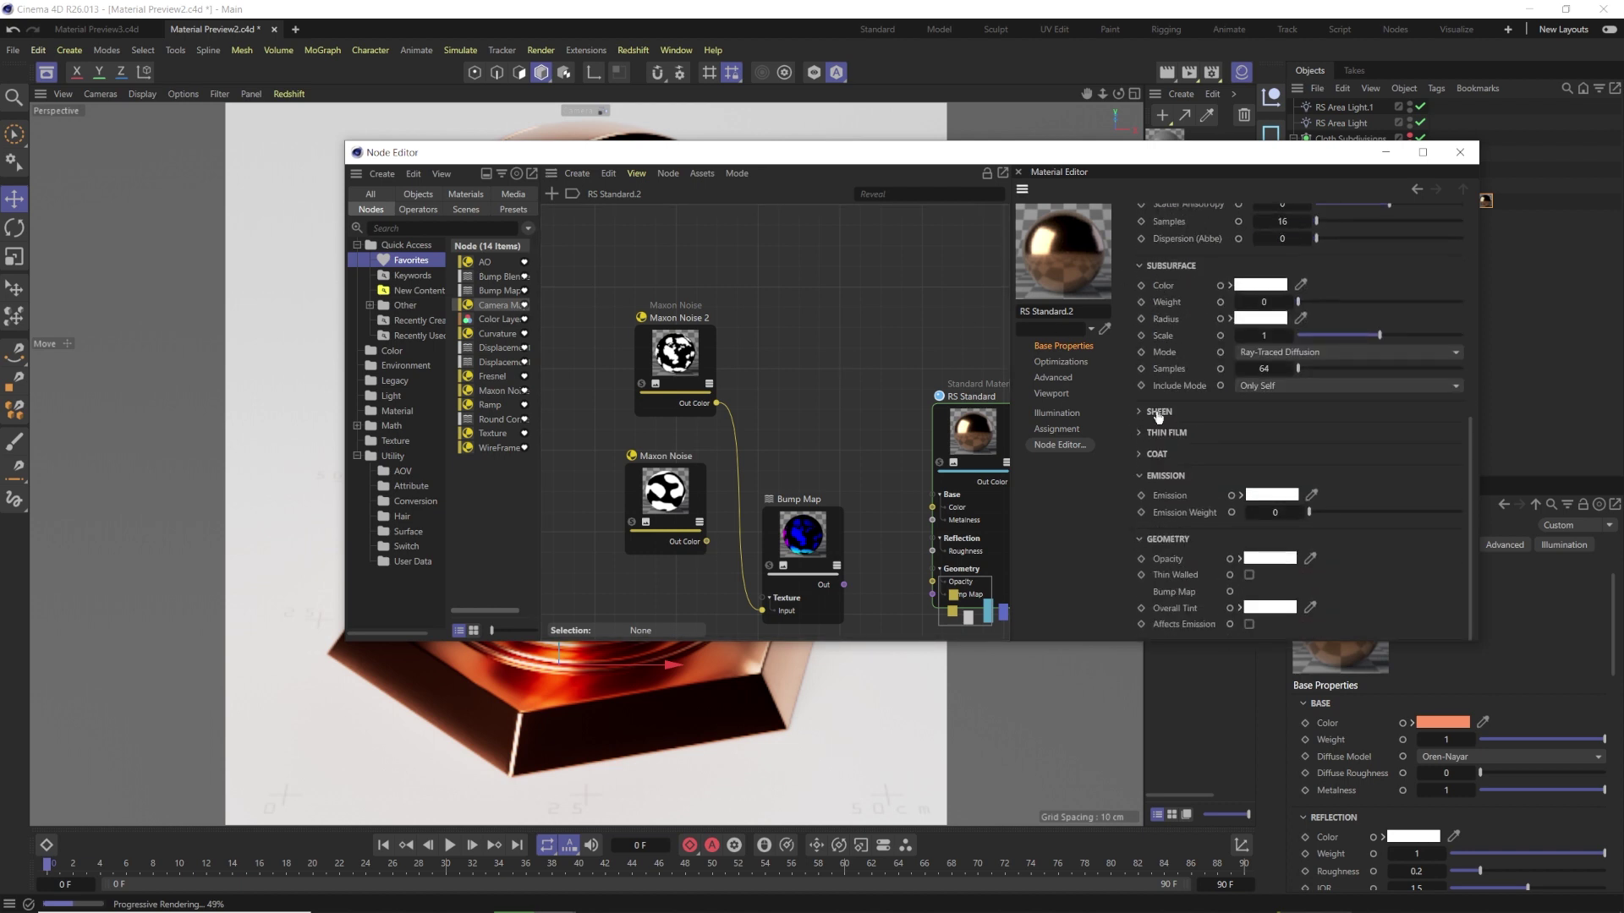
pyautogui.scroll(10, 1184, 440)
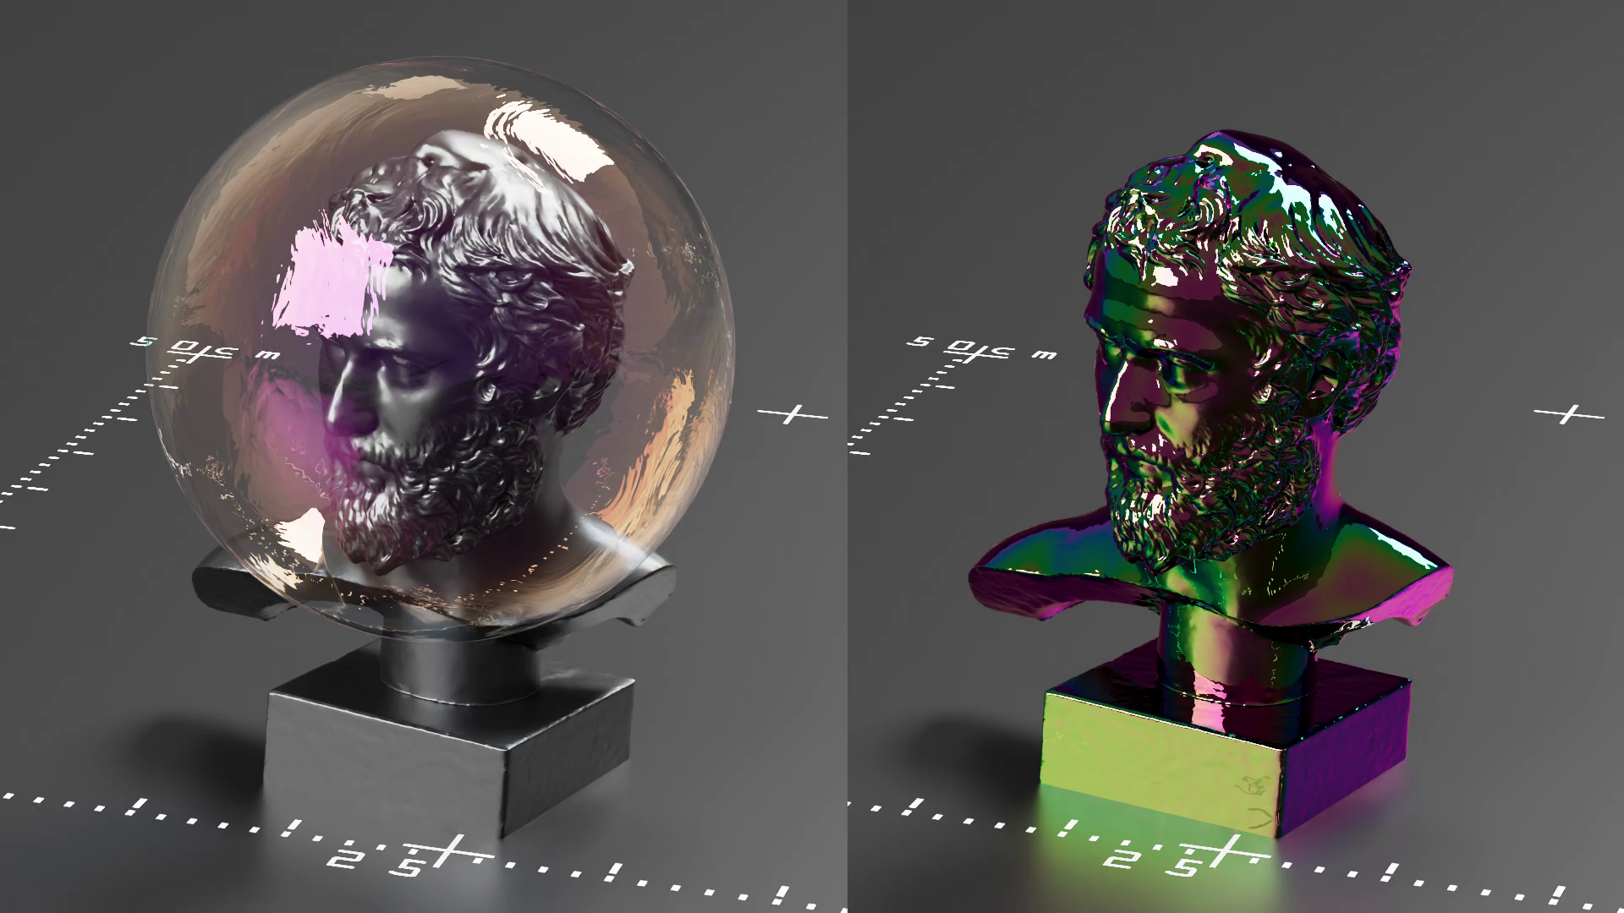